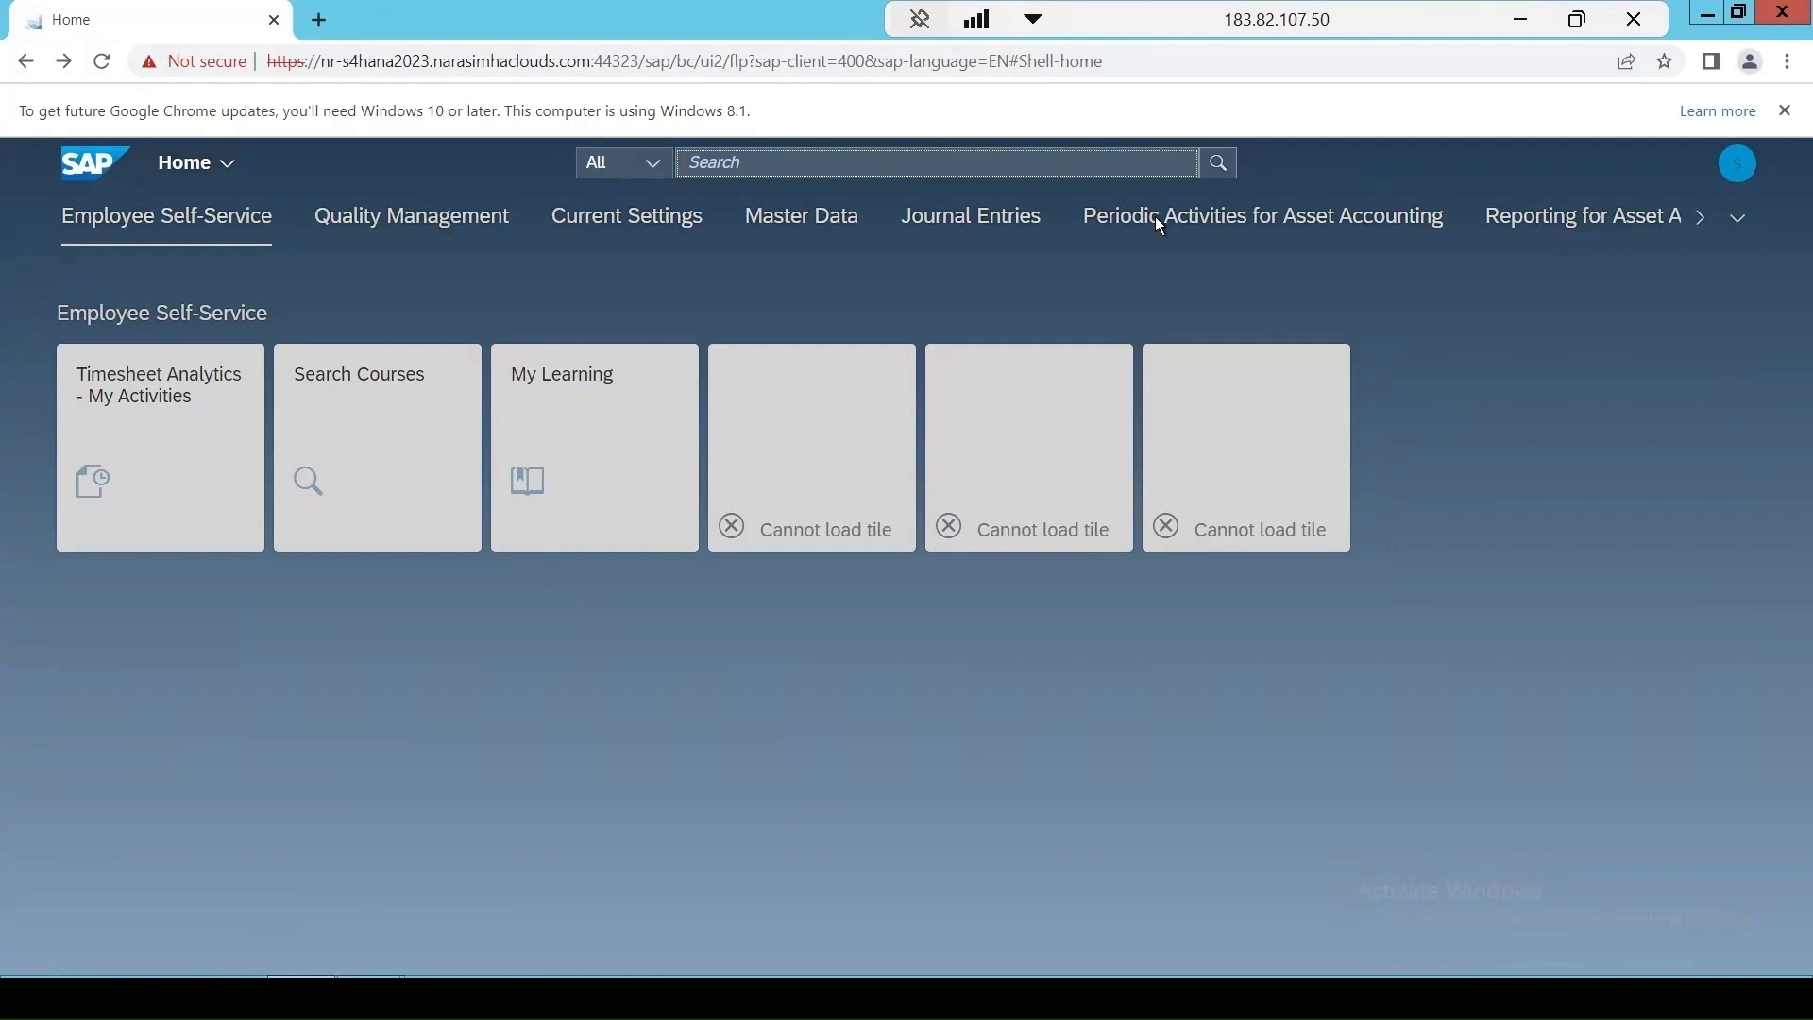
Search the apps for "edit code" and open Edit Code Groups.
text(edit)
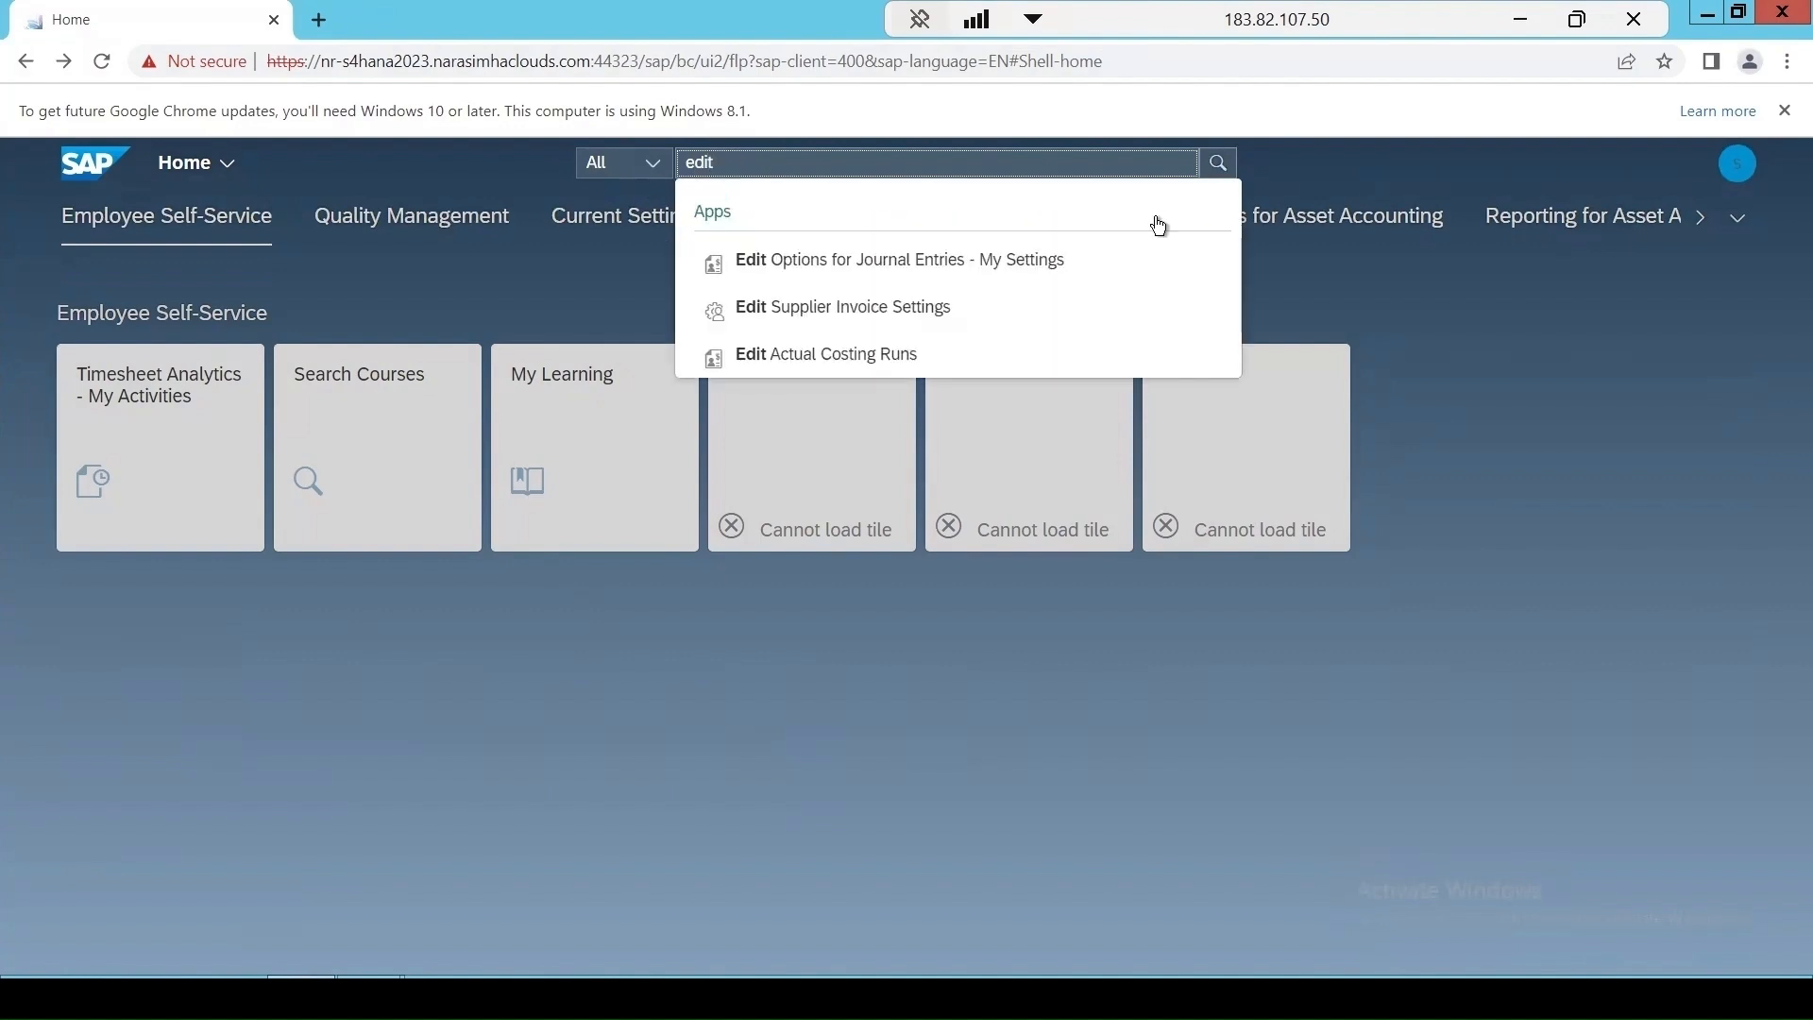
text( code)
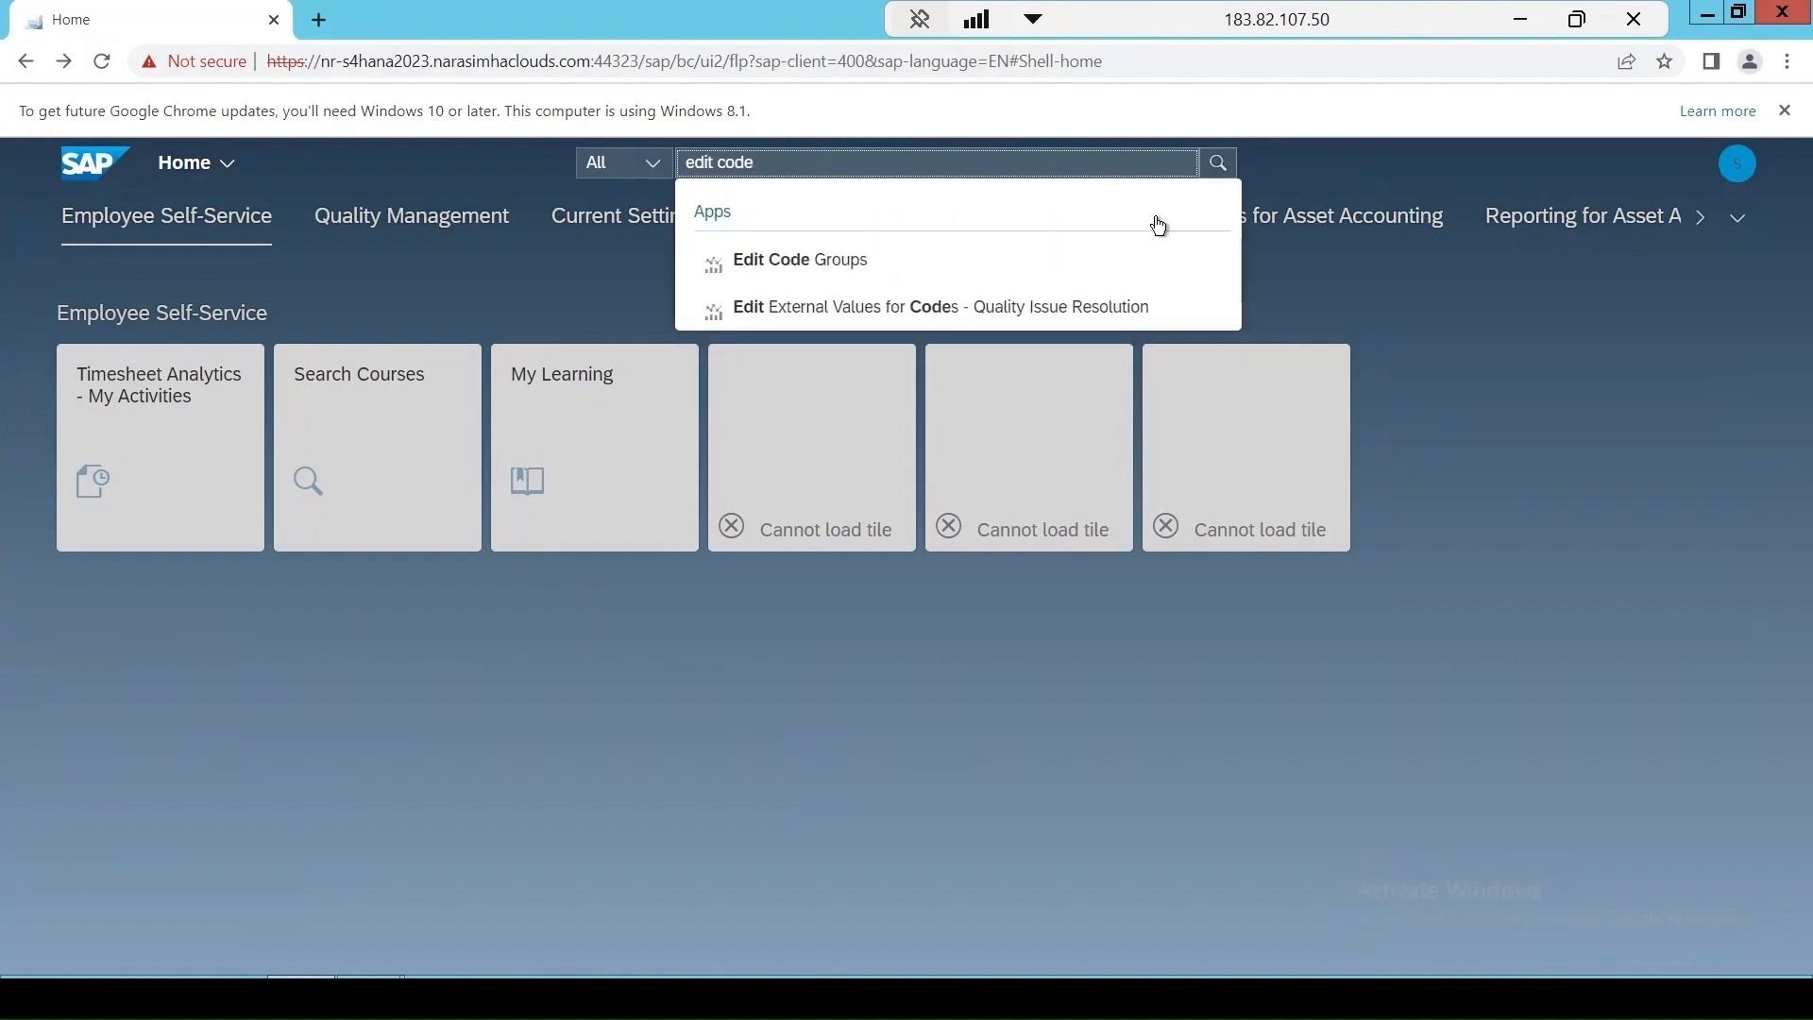
click(791, 272)
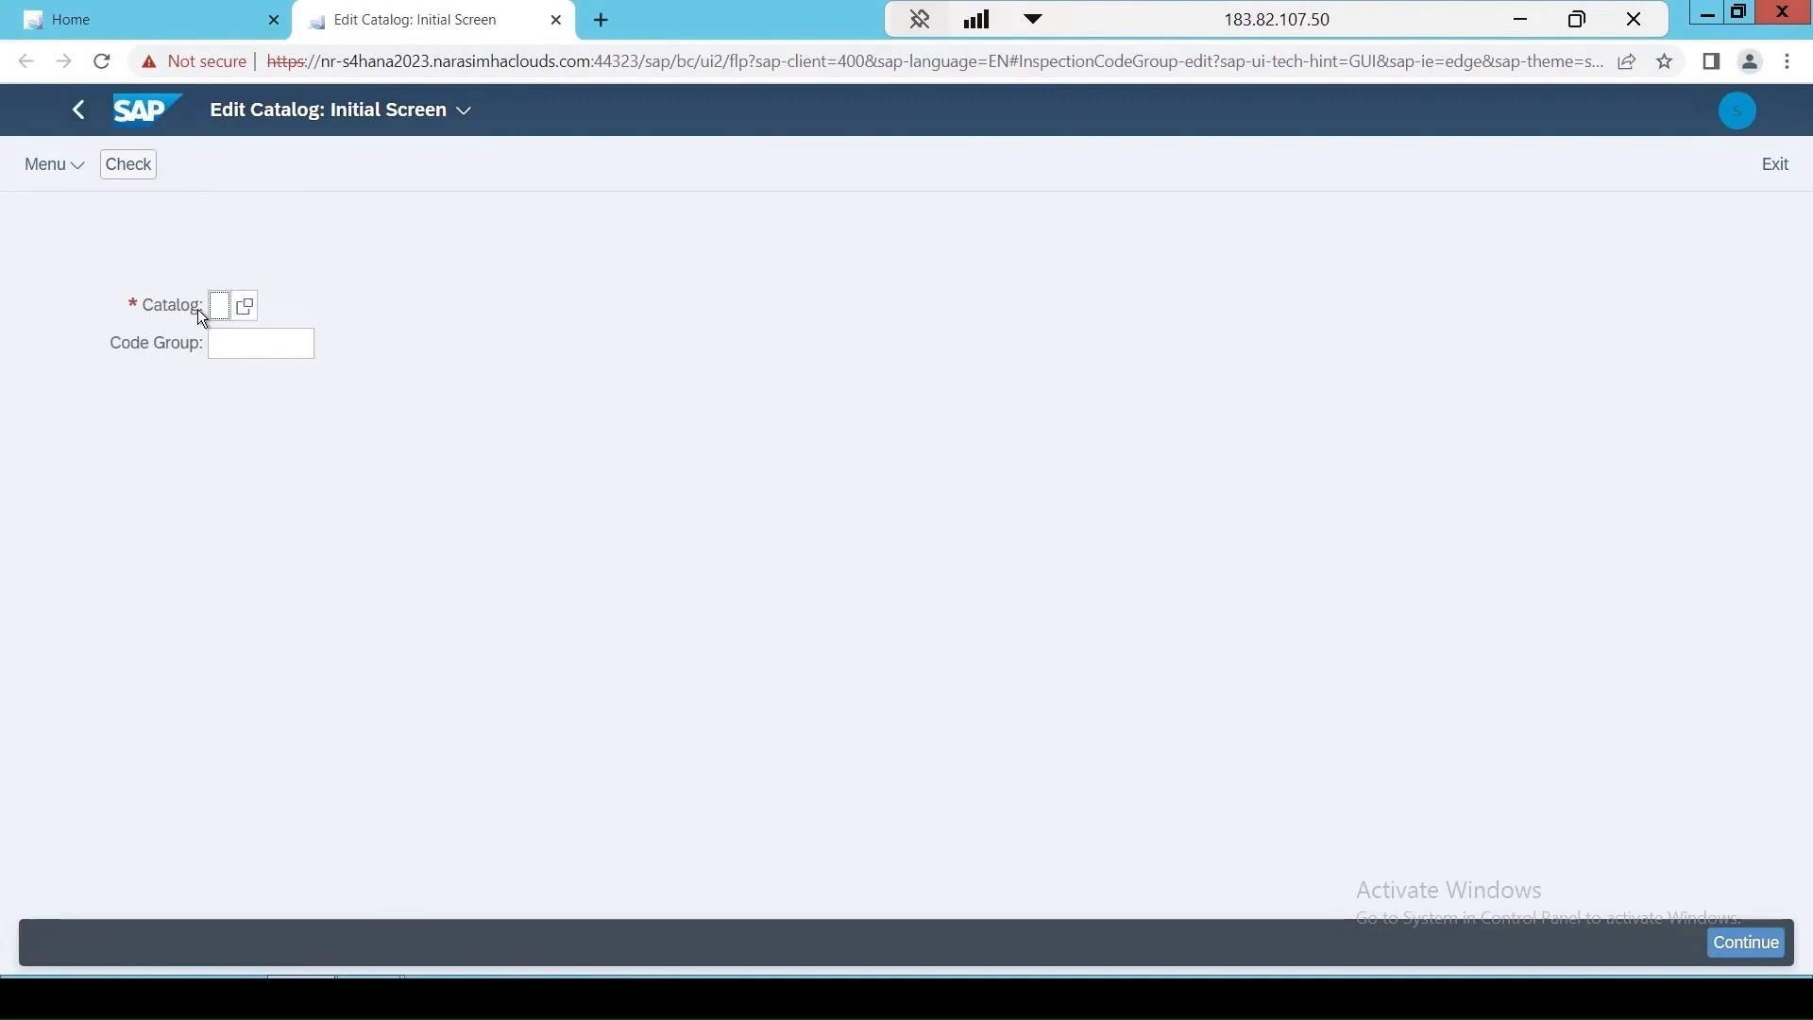
Choose catalog 1, Characteristic Attributes, from the value help and continue to its code groups.
click(243, 319)
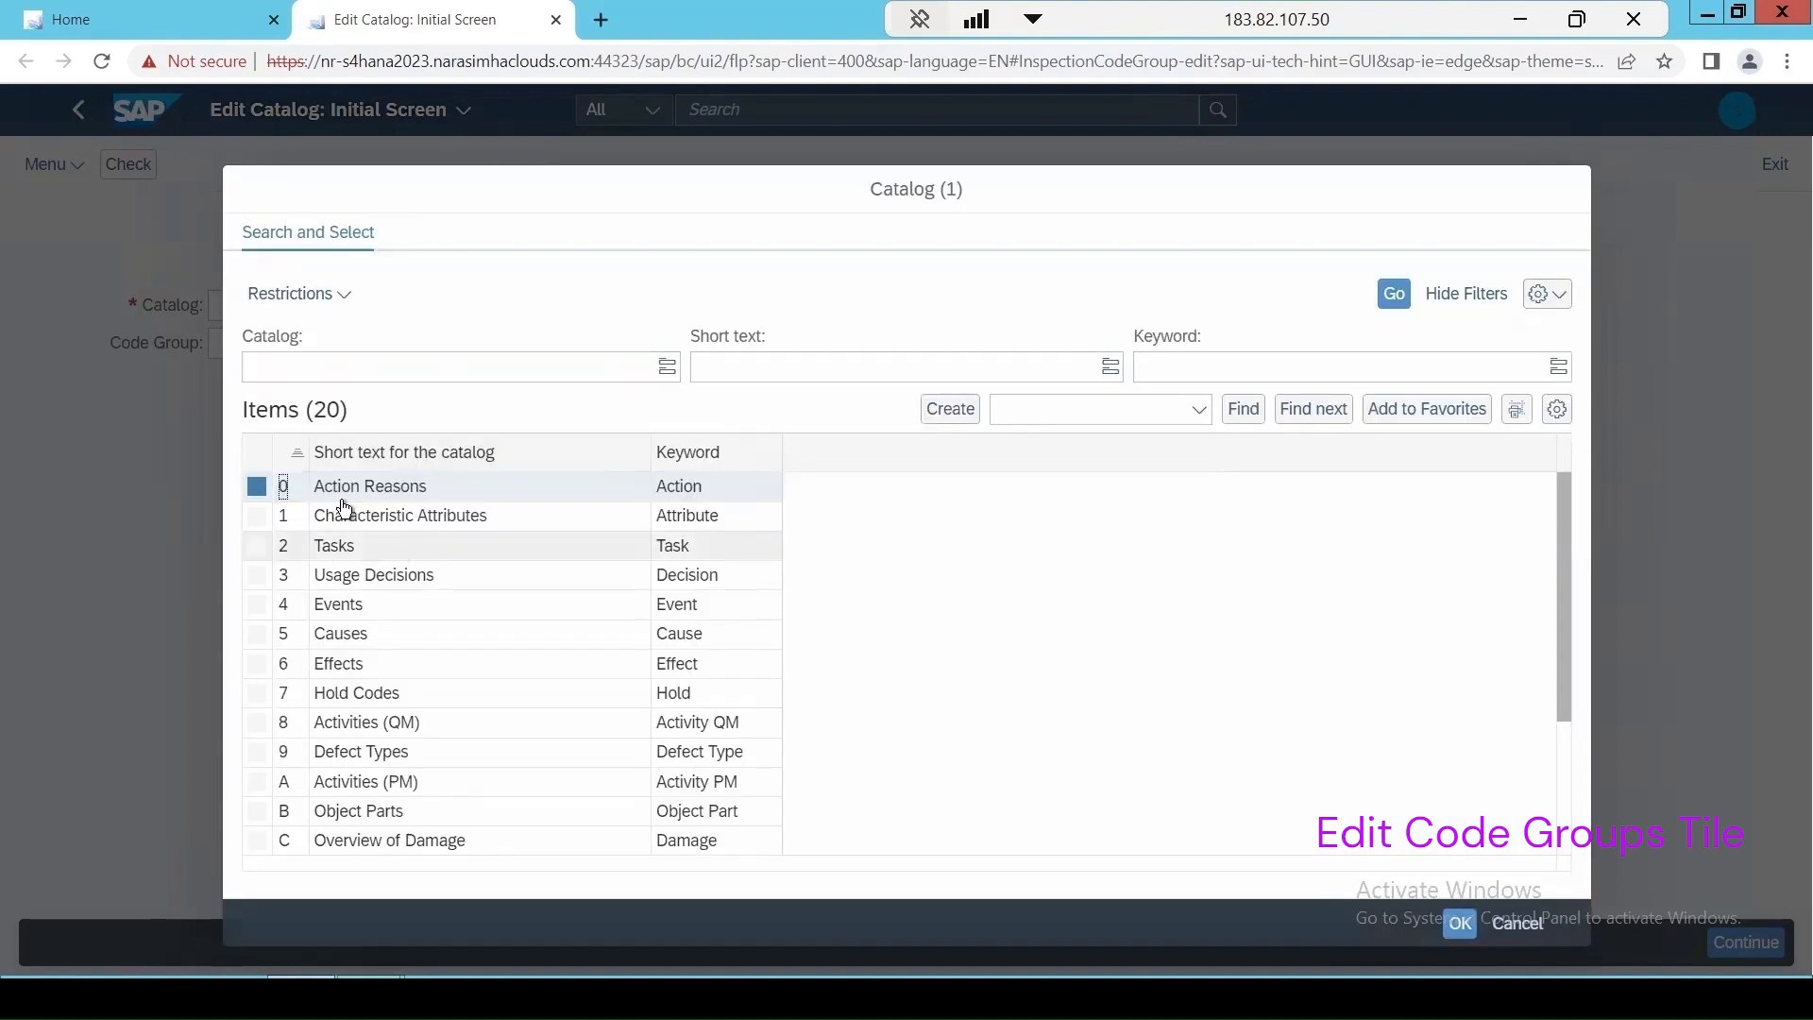
drag(471, 202, 664, 202)
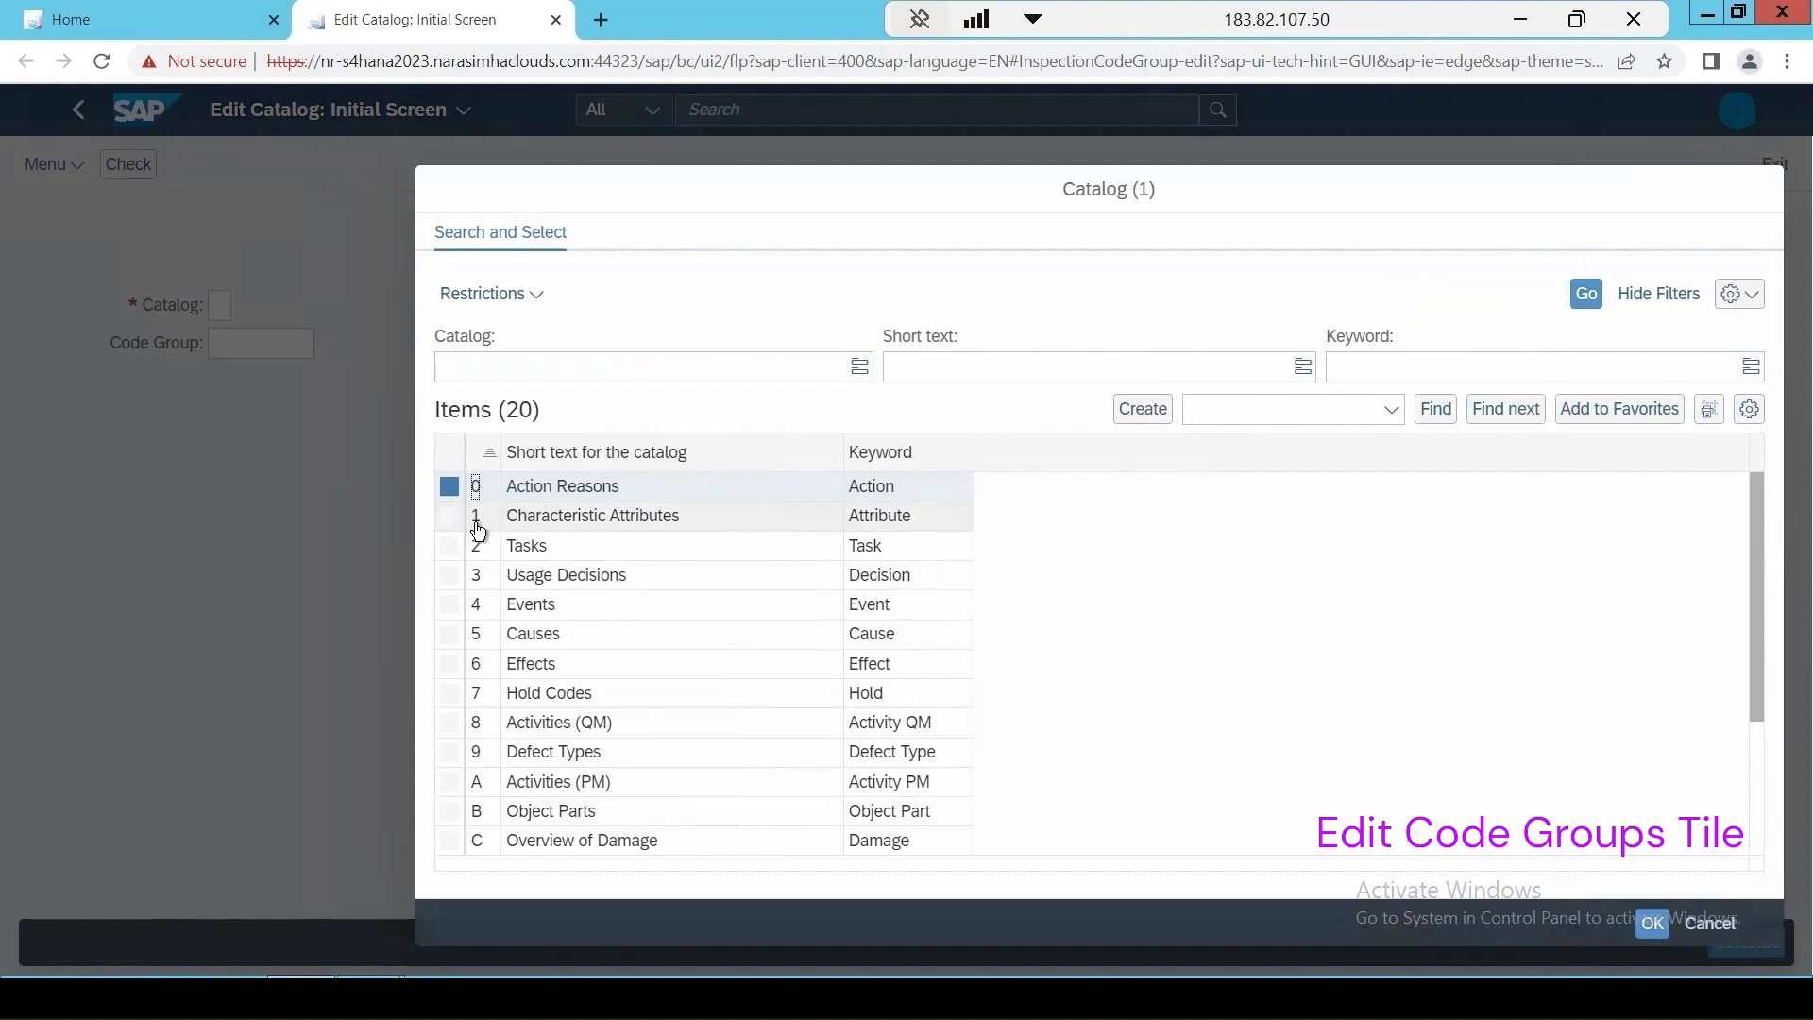
click(476, 521)
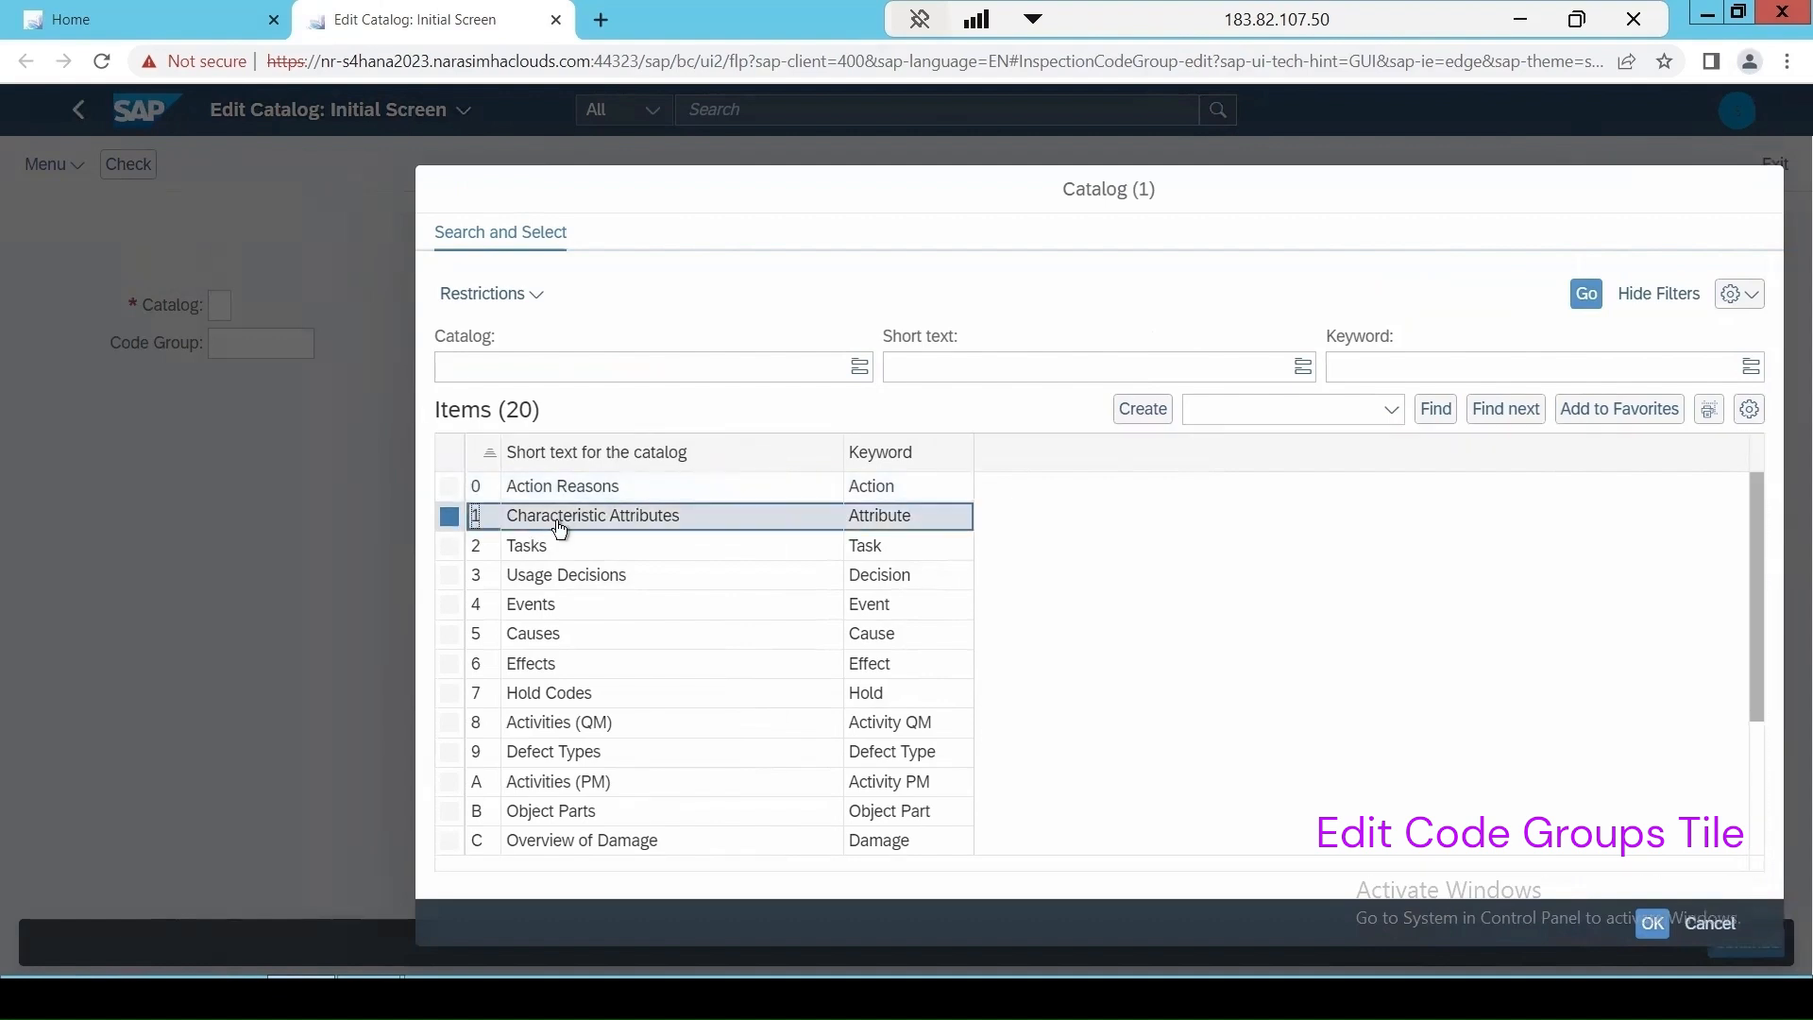
double_click(560, 529)
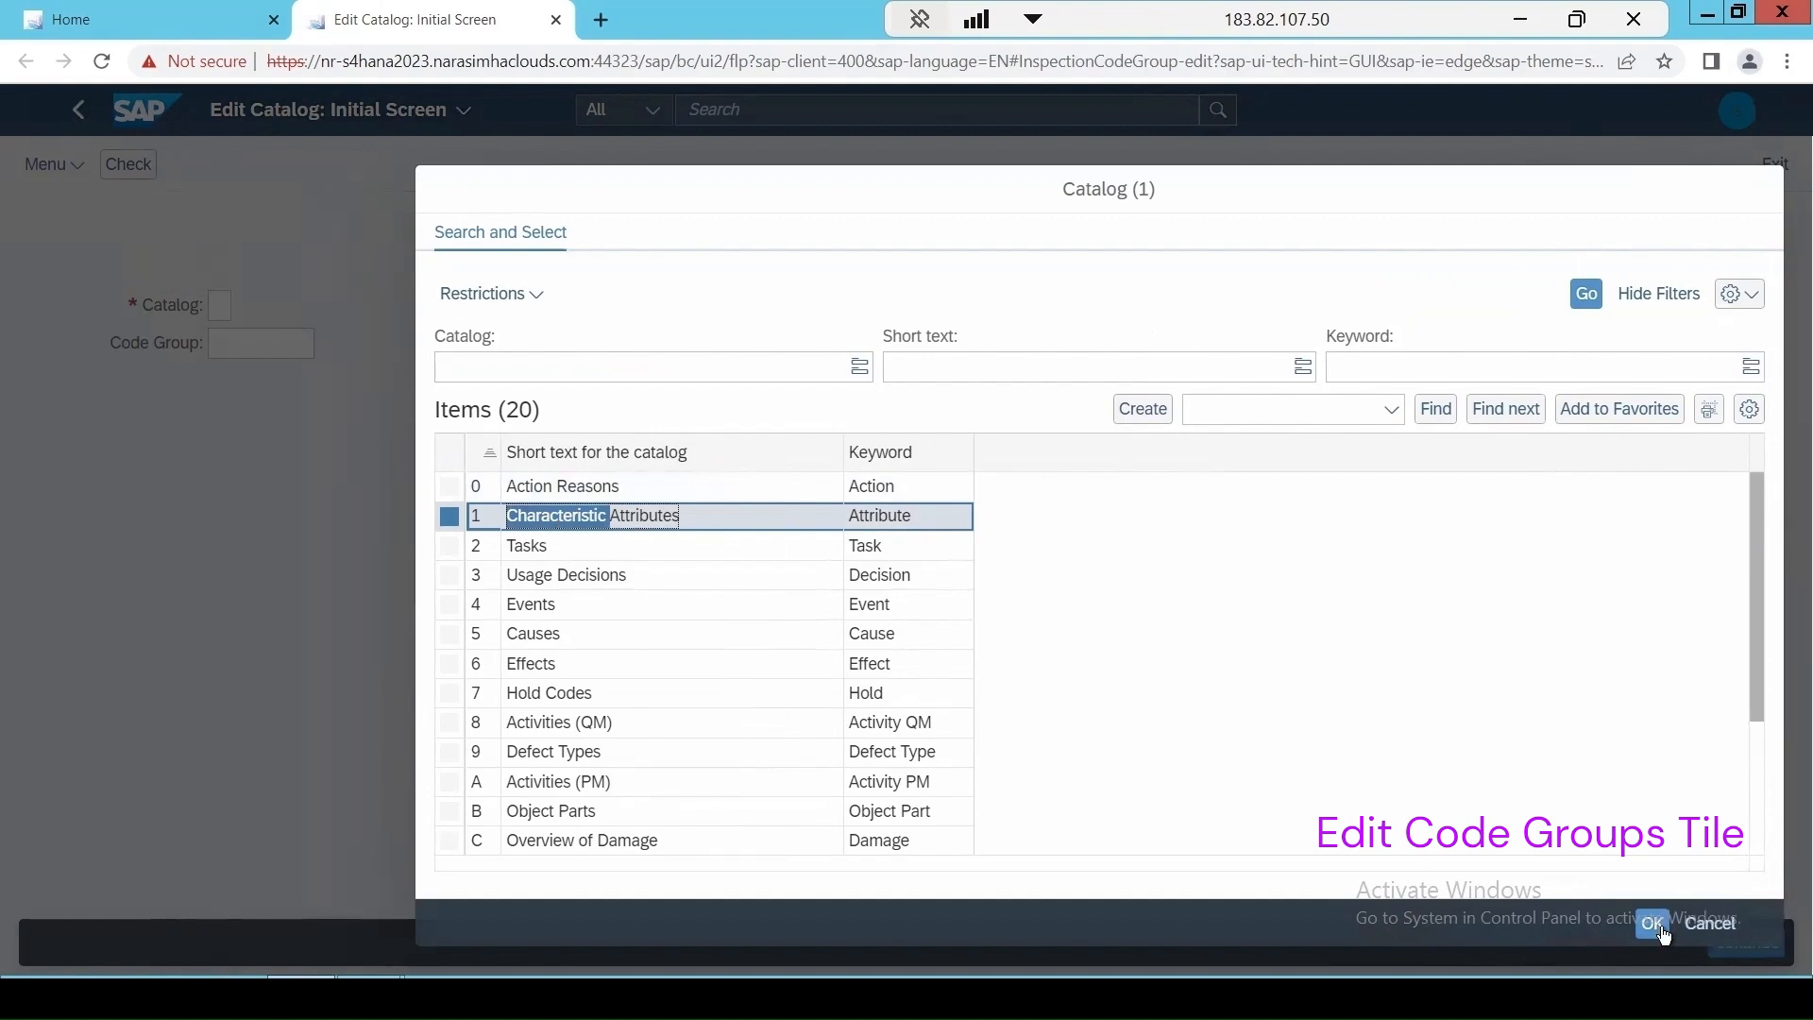
click(1652, 925)
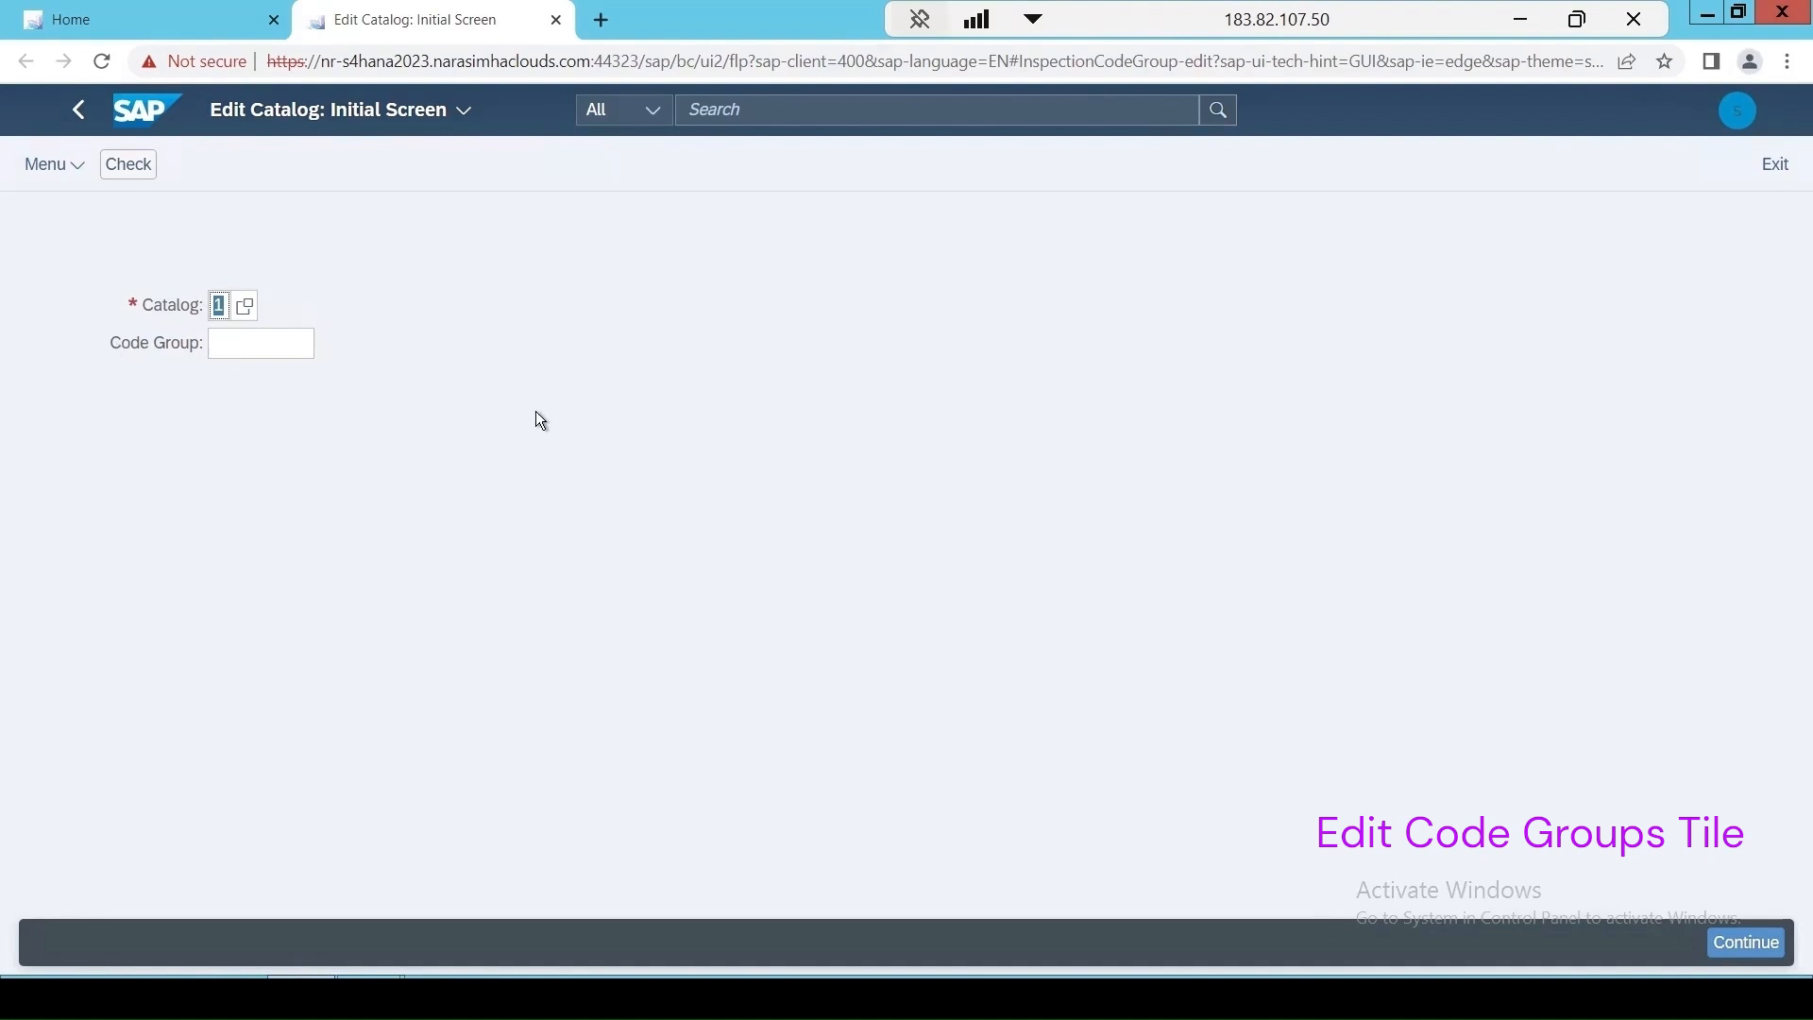
click(1746, 942)
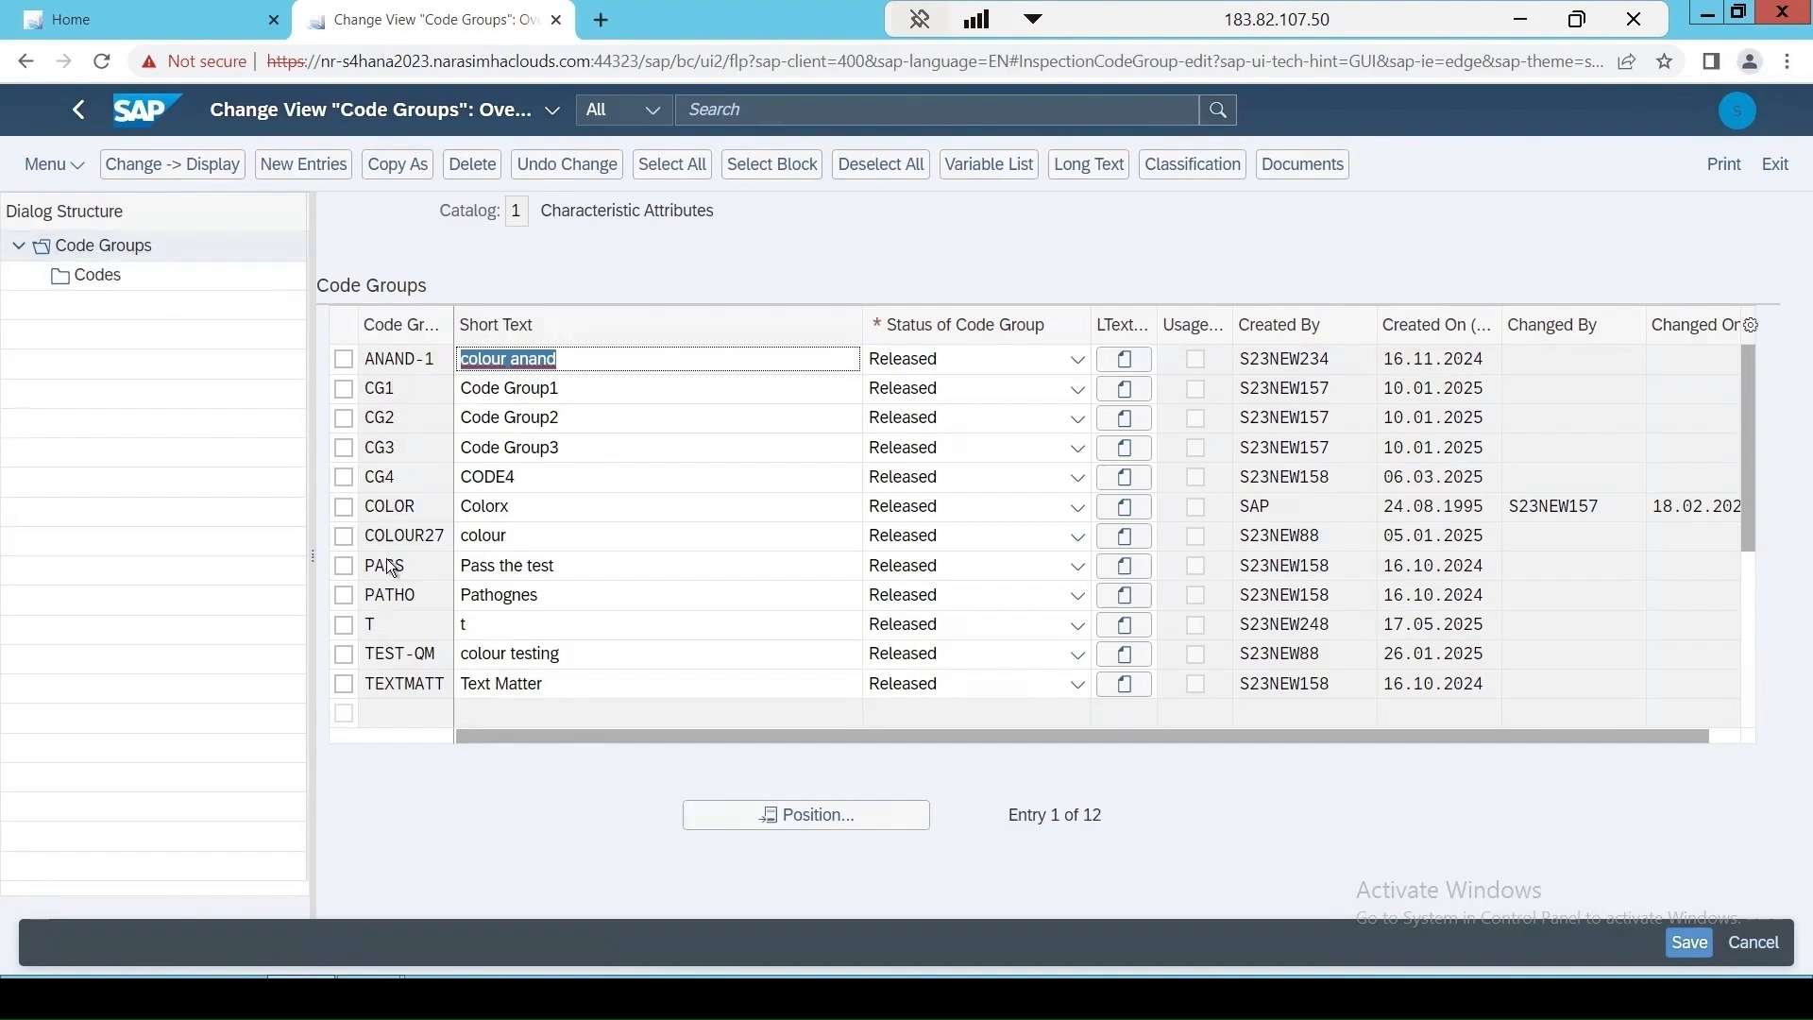
Review the codes in the COLOR code group and return to the code groups overview.
click(344, 508)
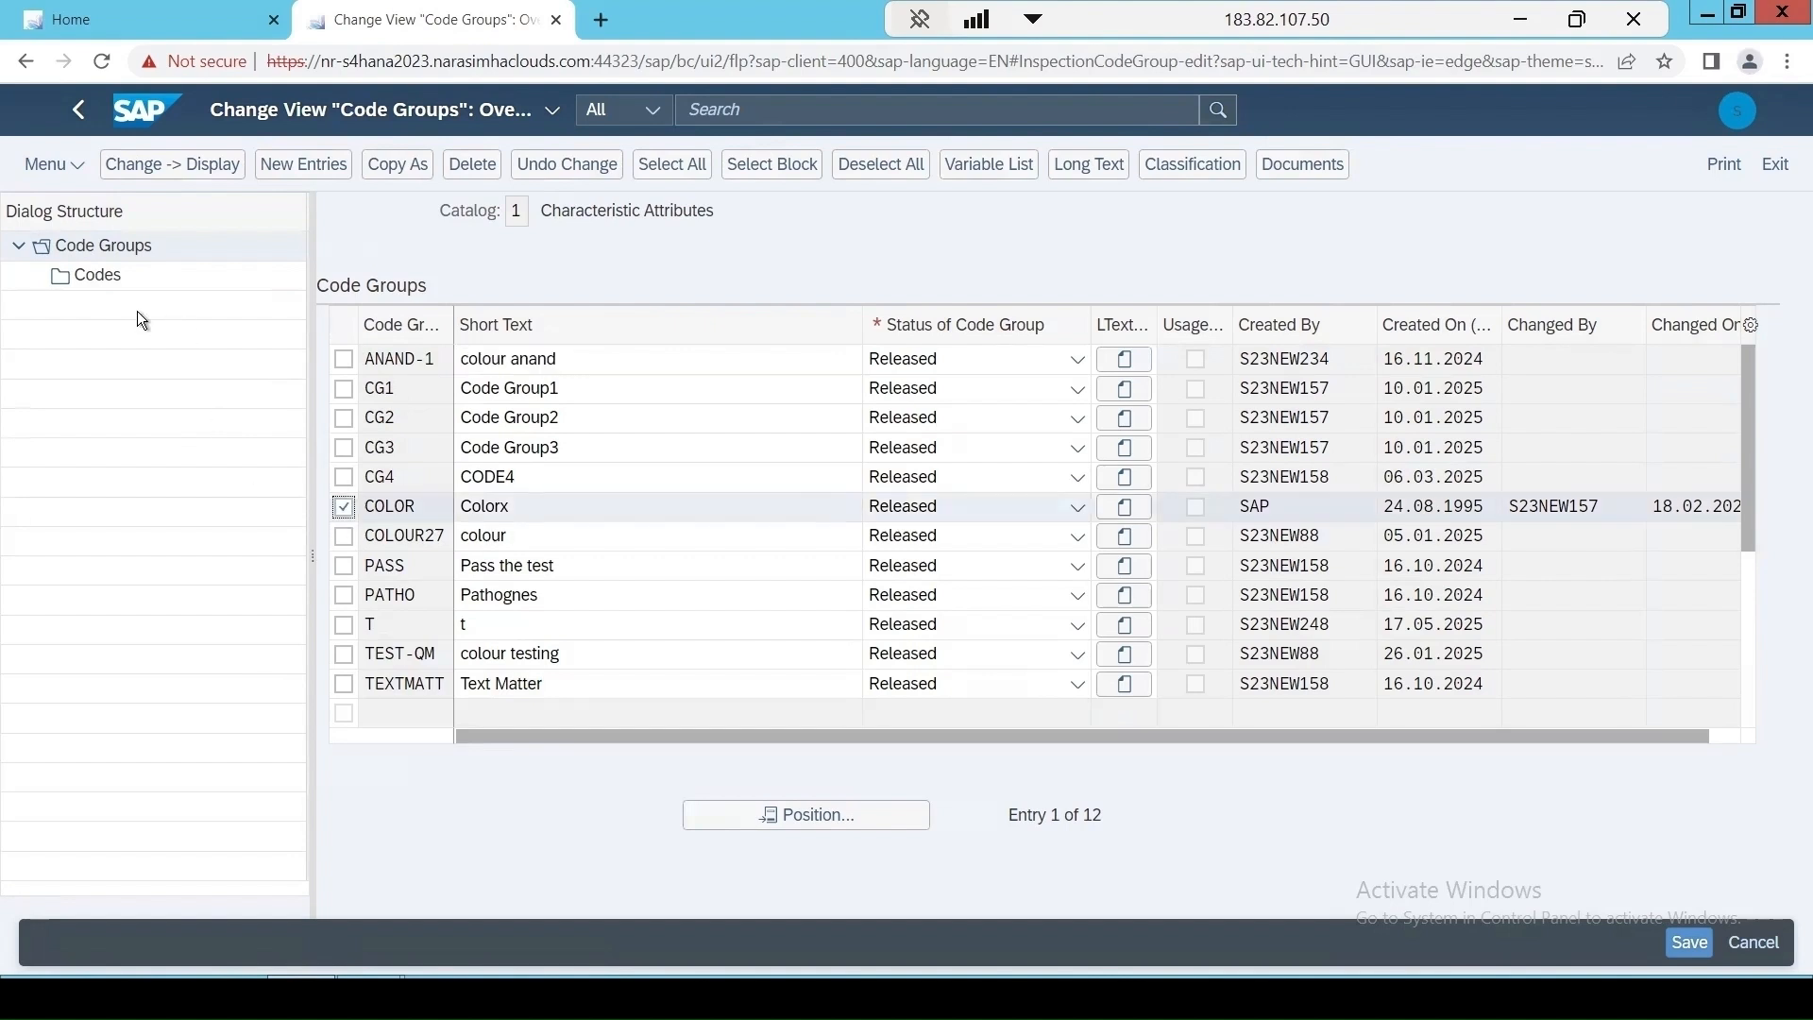
click(97, 274)
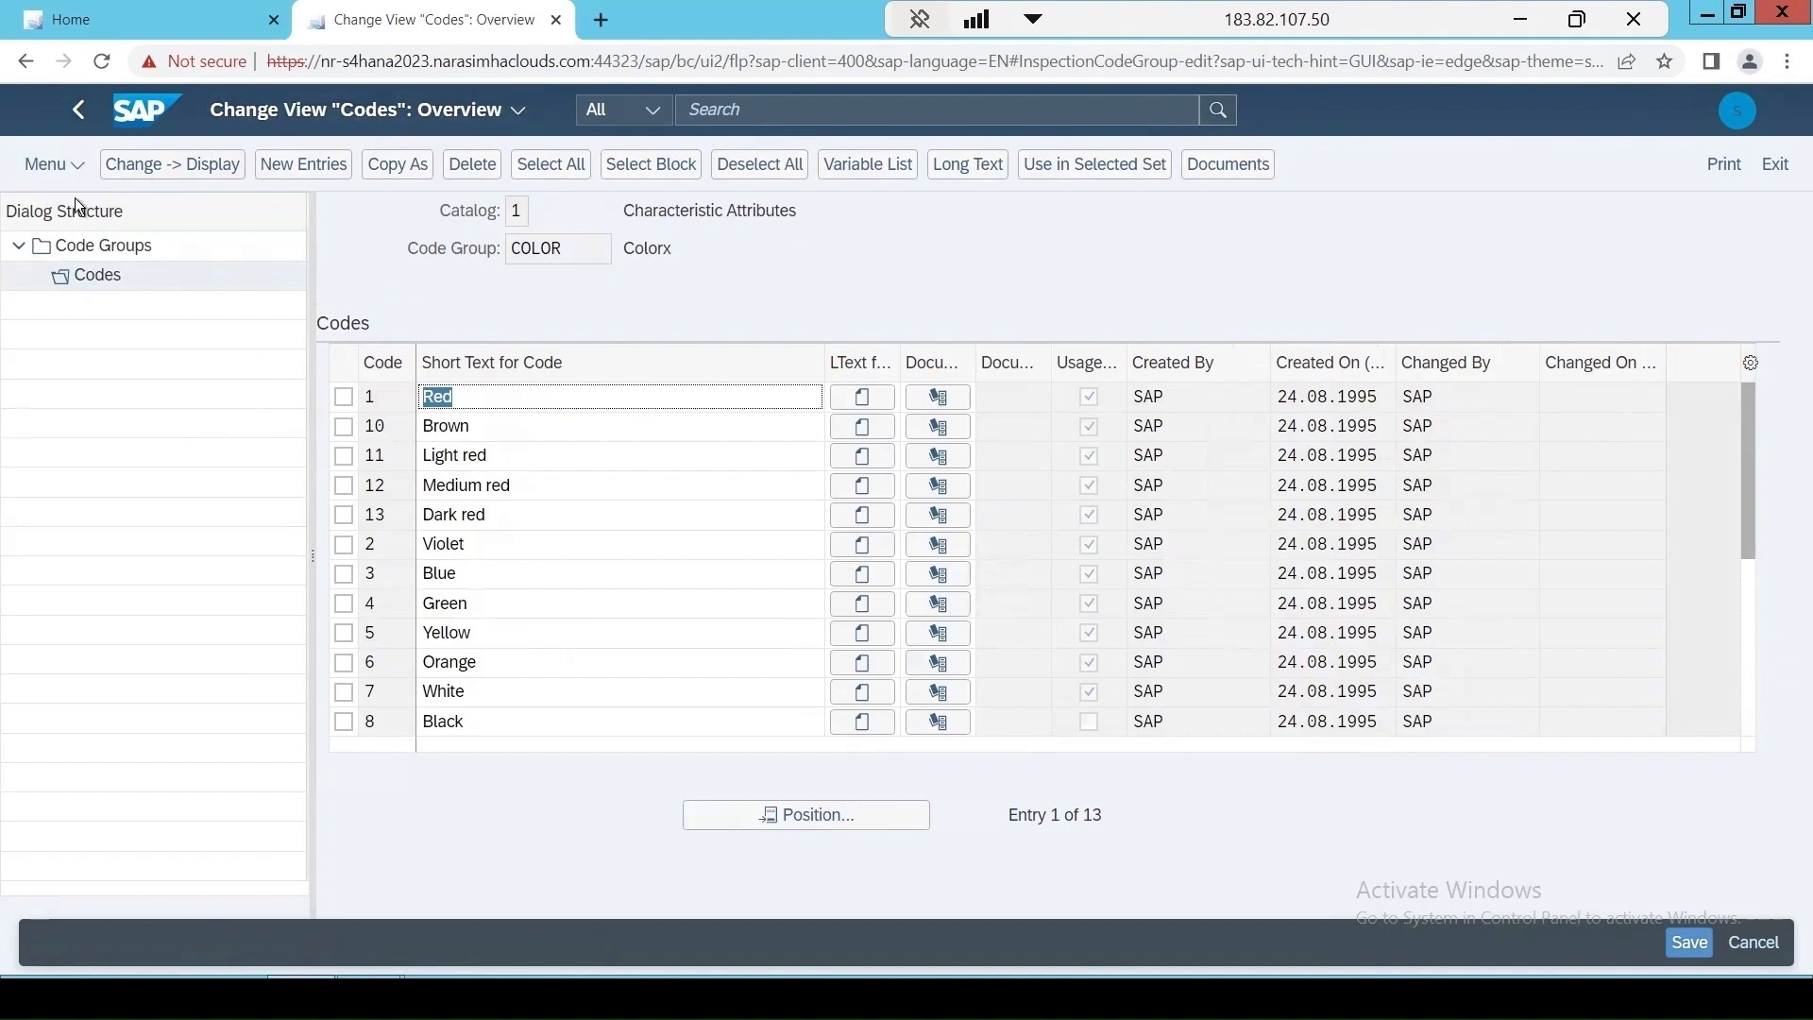
click(68, 253)
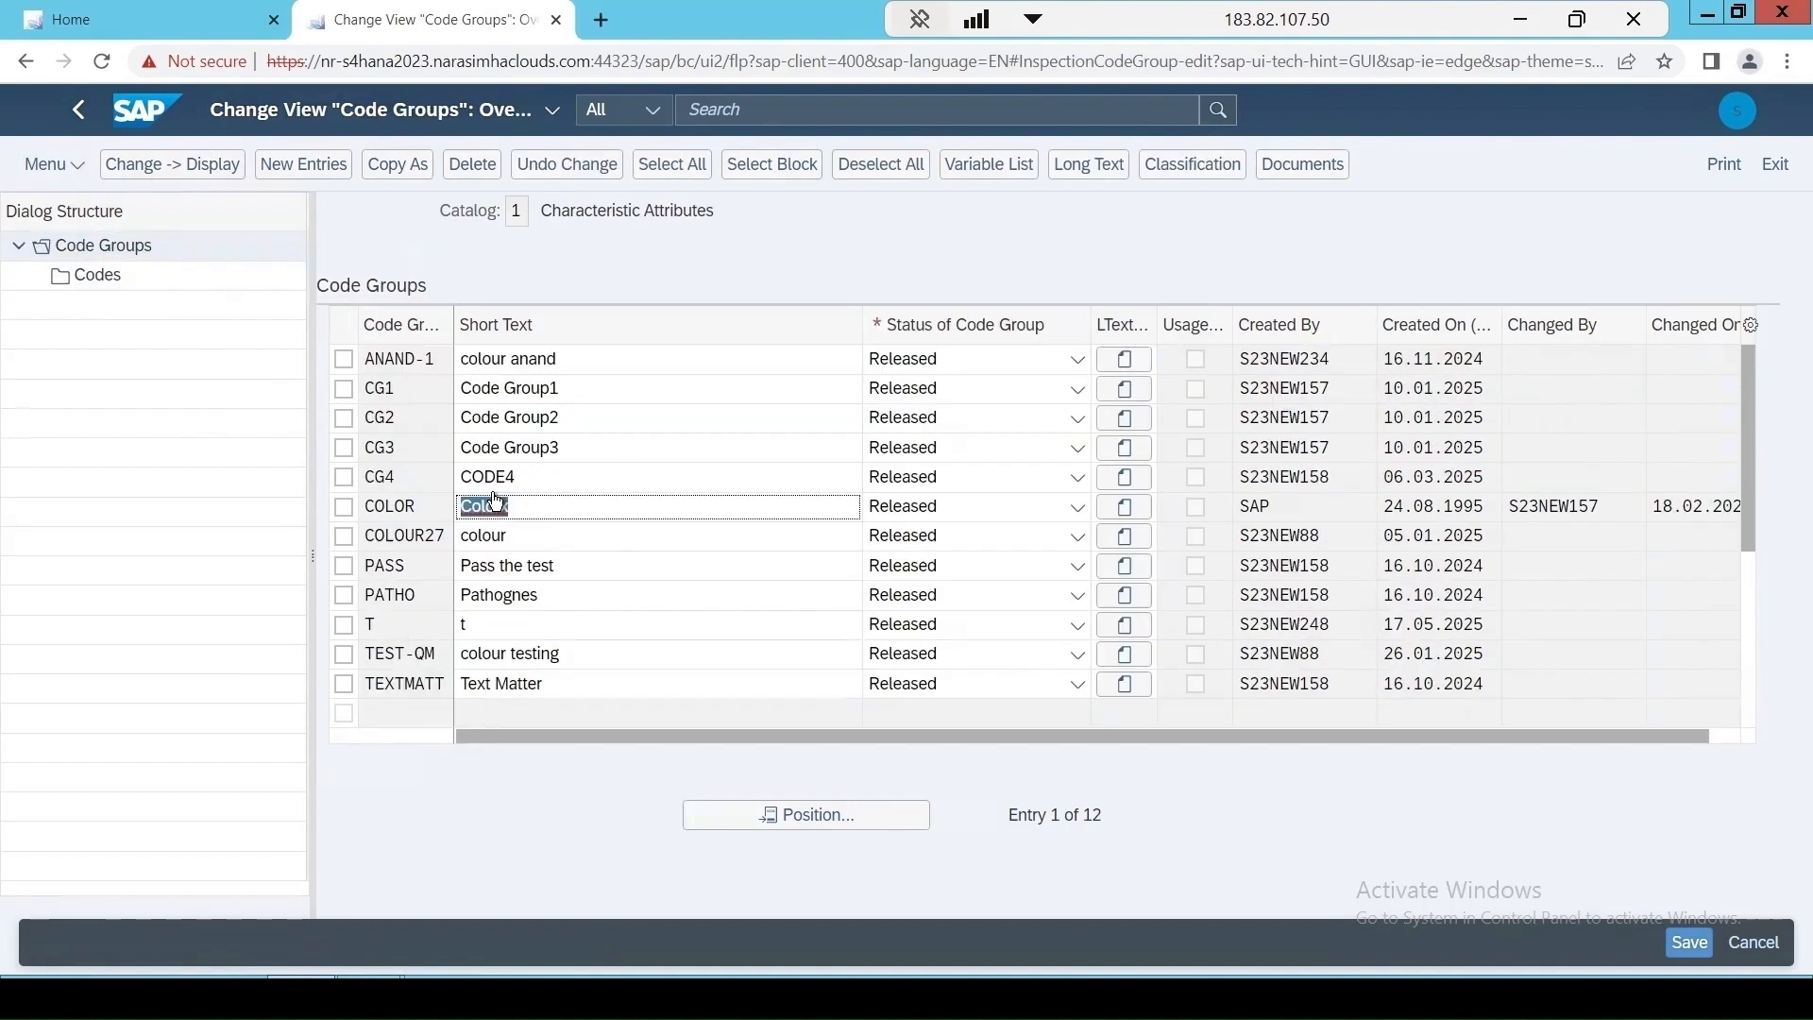
Start a copy of the COLOR code group, naming it COLOR-T with the short text ColorTest.
click(344, 508)
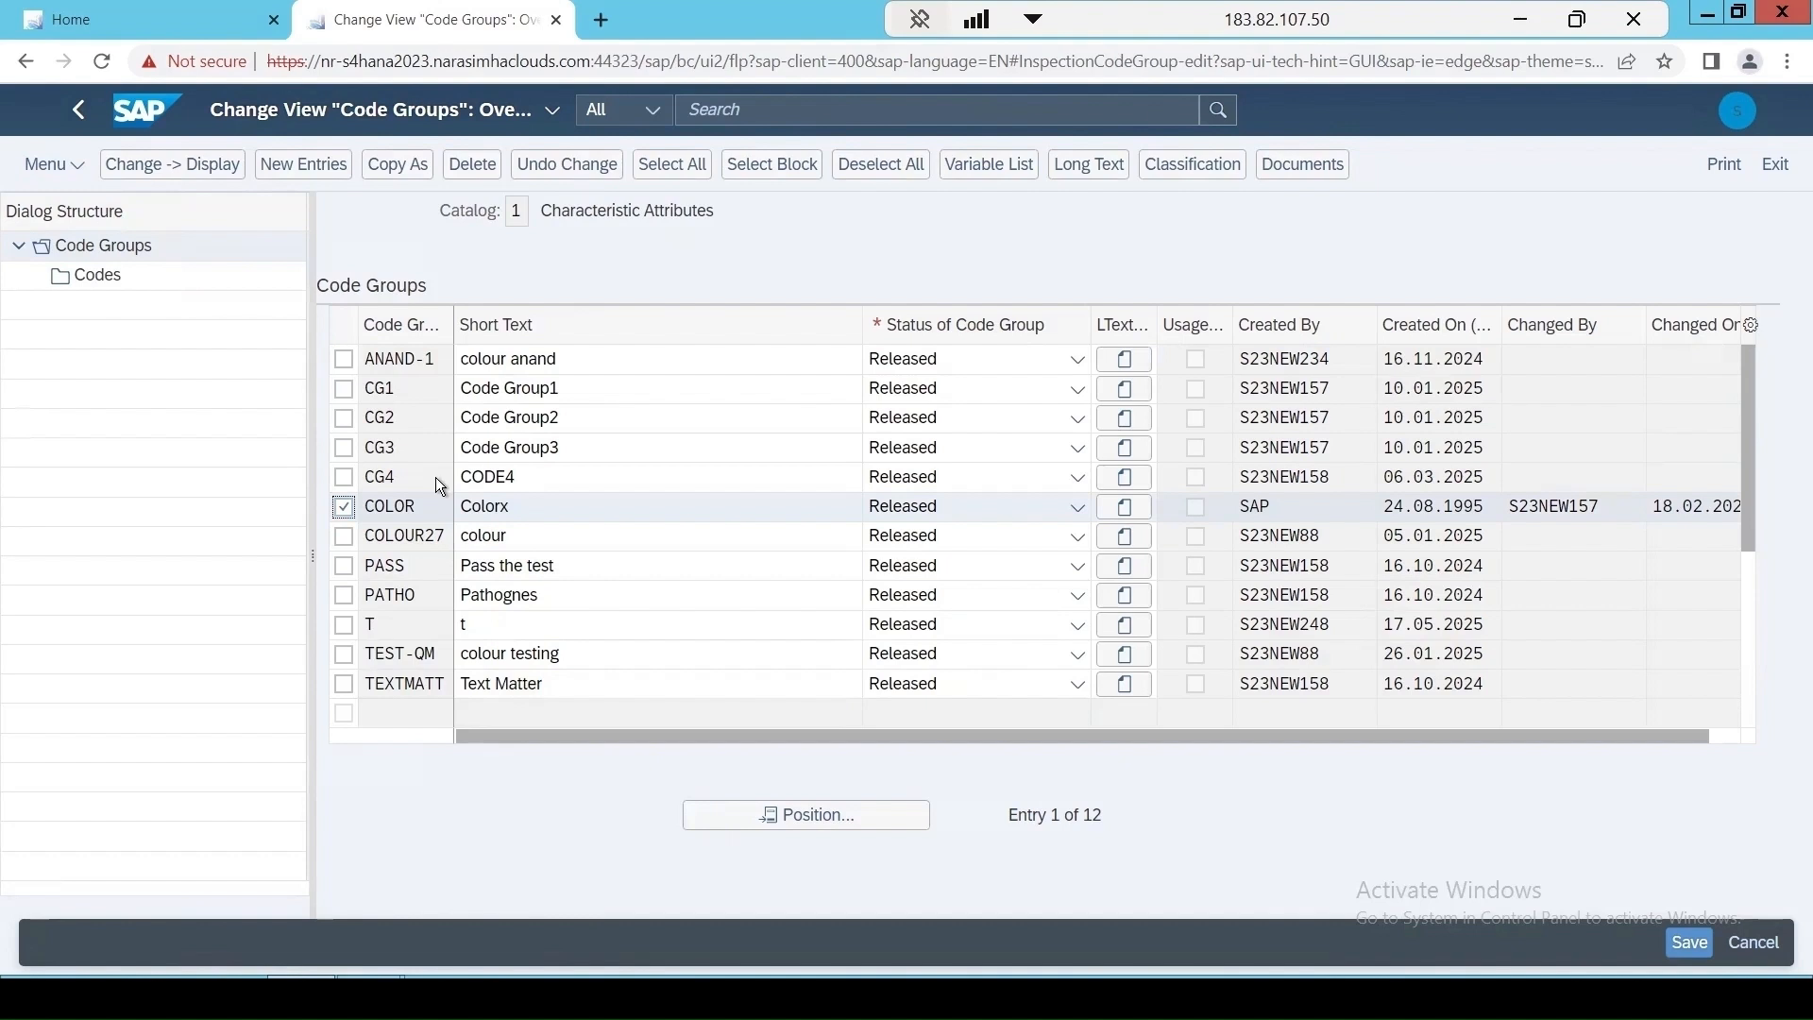
click(400, 166)
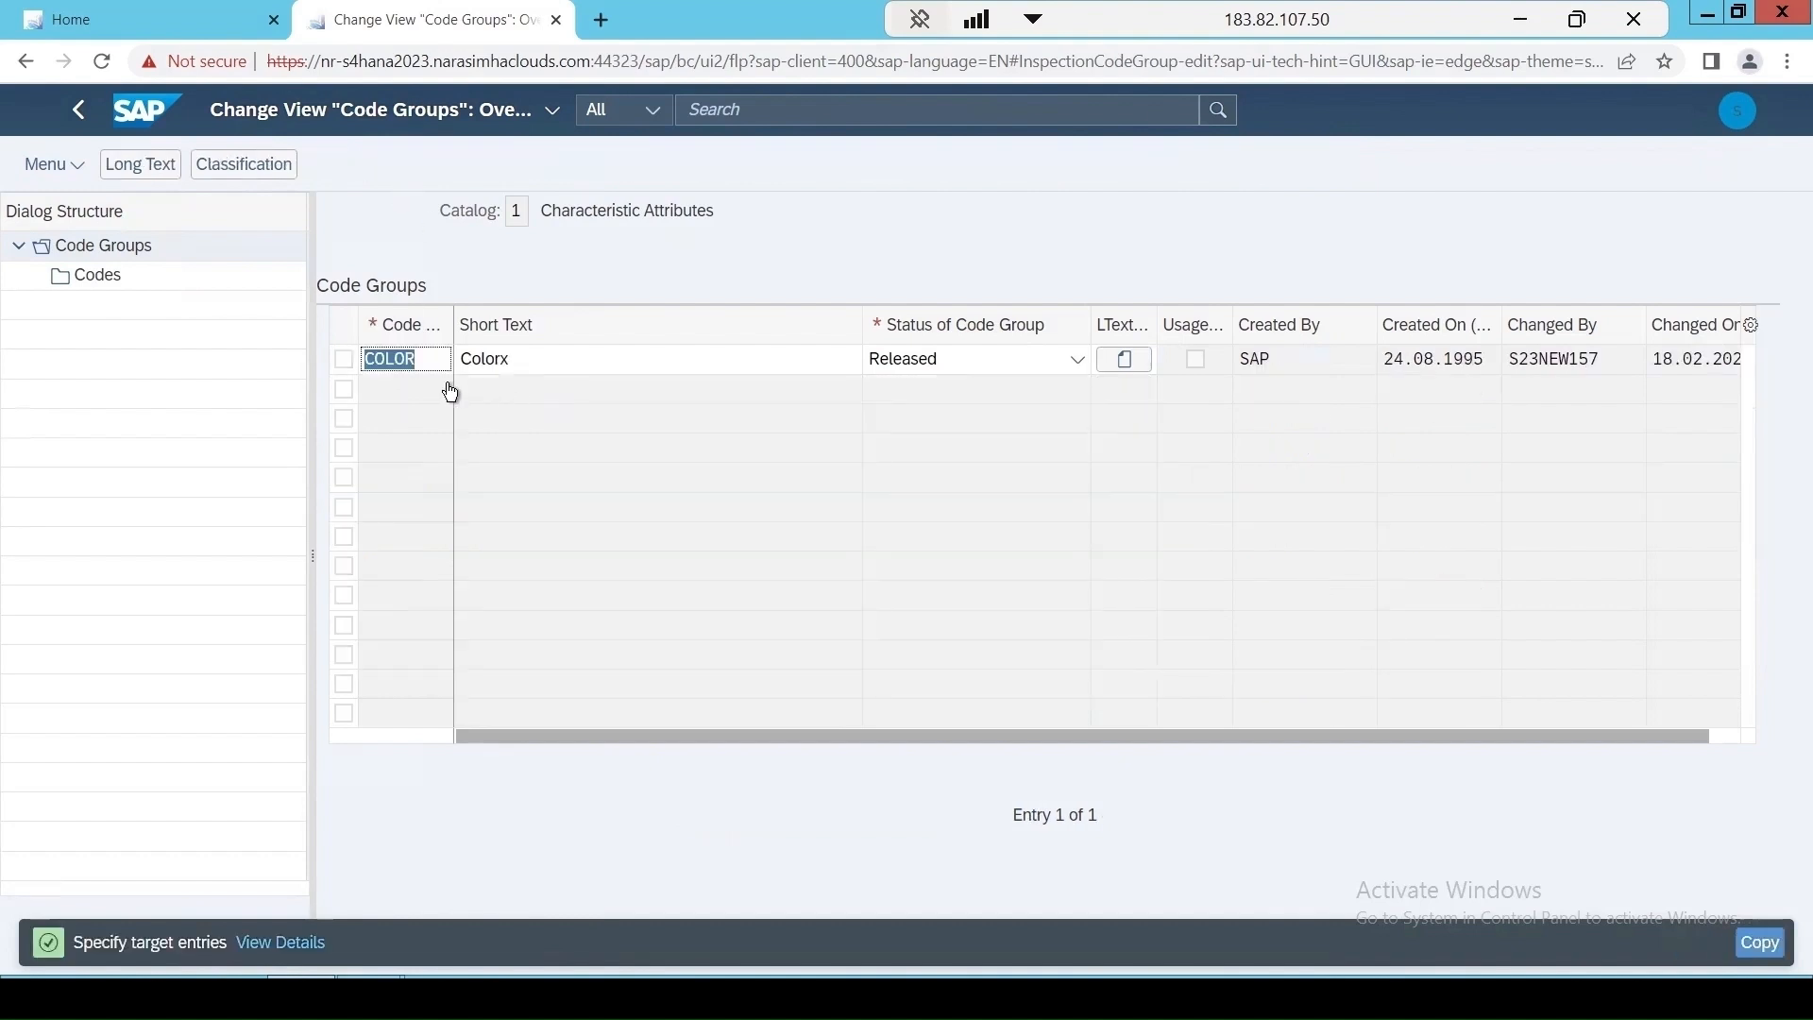
click(427, 361)
text(-T)
click(519, 361)
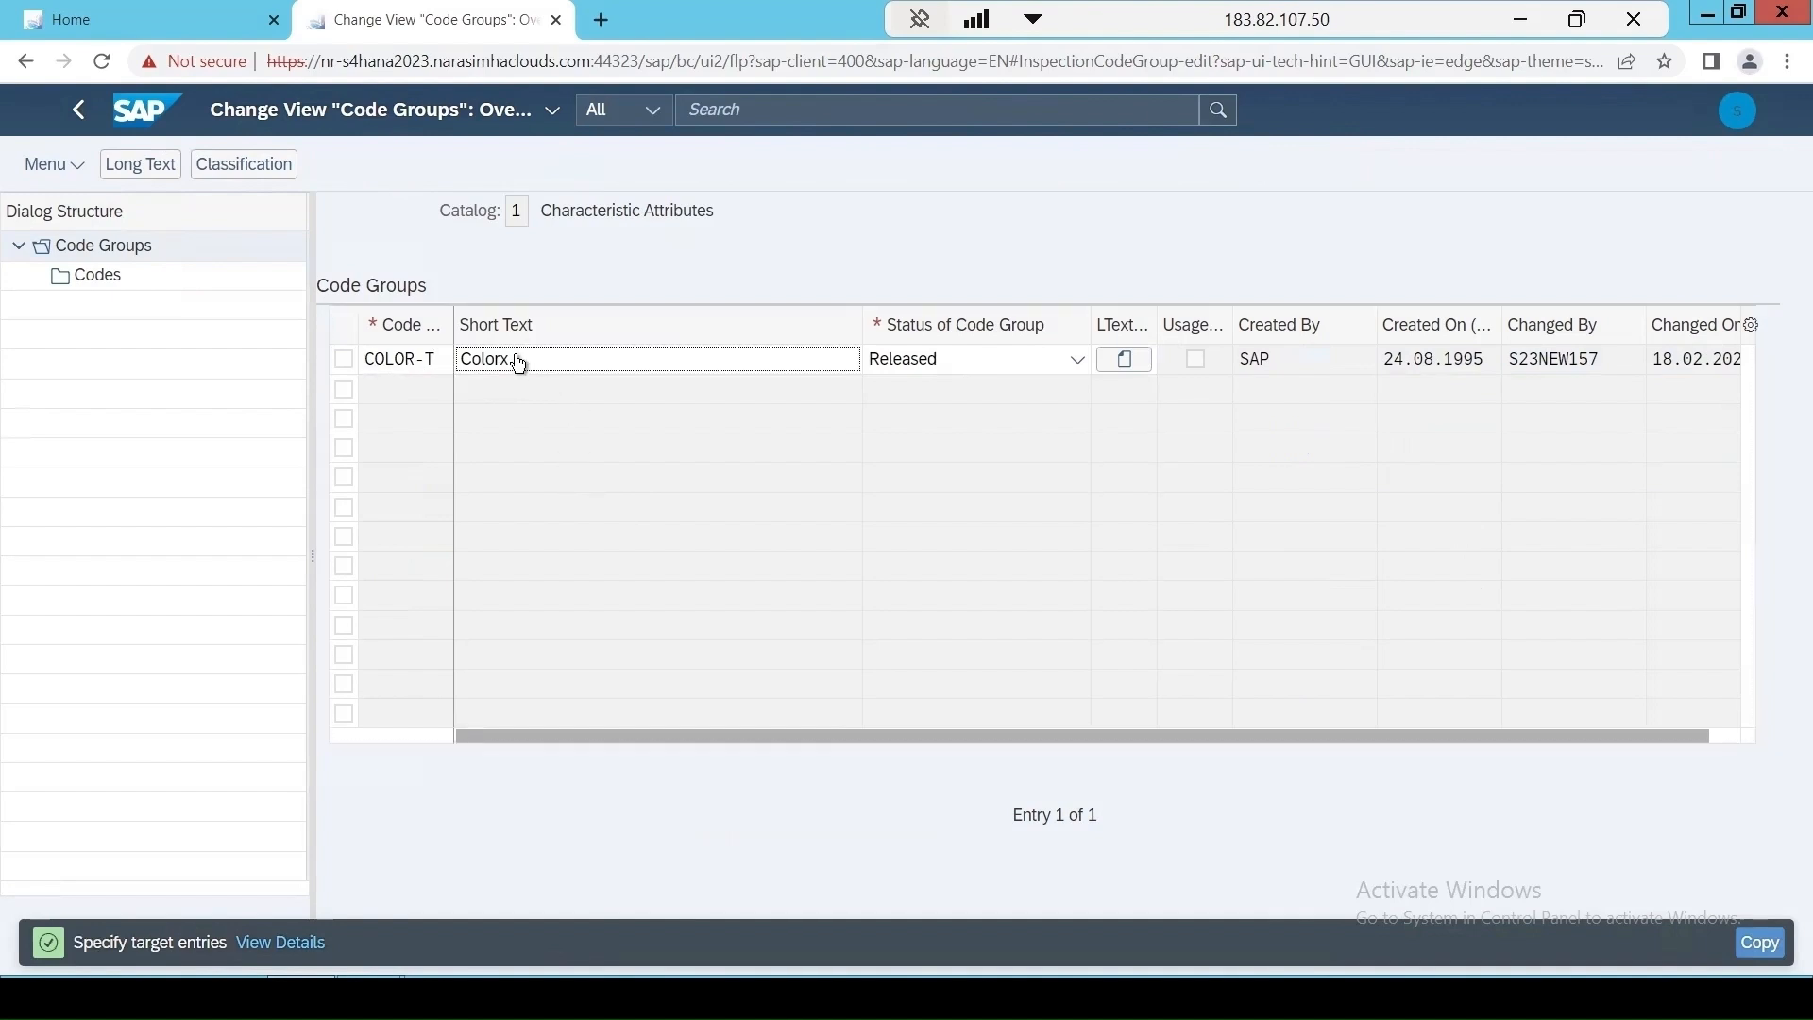
double_click(519, 361)
click(530, 367)
key(BackSpace)
text(Test)
Set the COLOR-T status to Released and copy the code group with all its dependent entries.
click(967, 361)
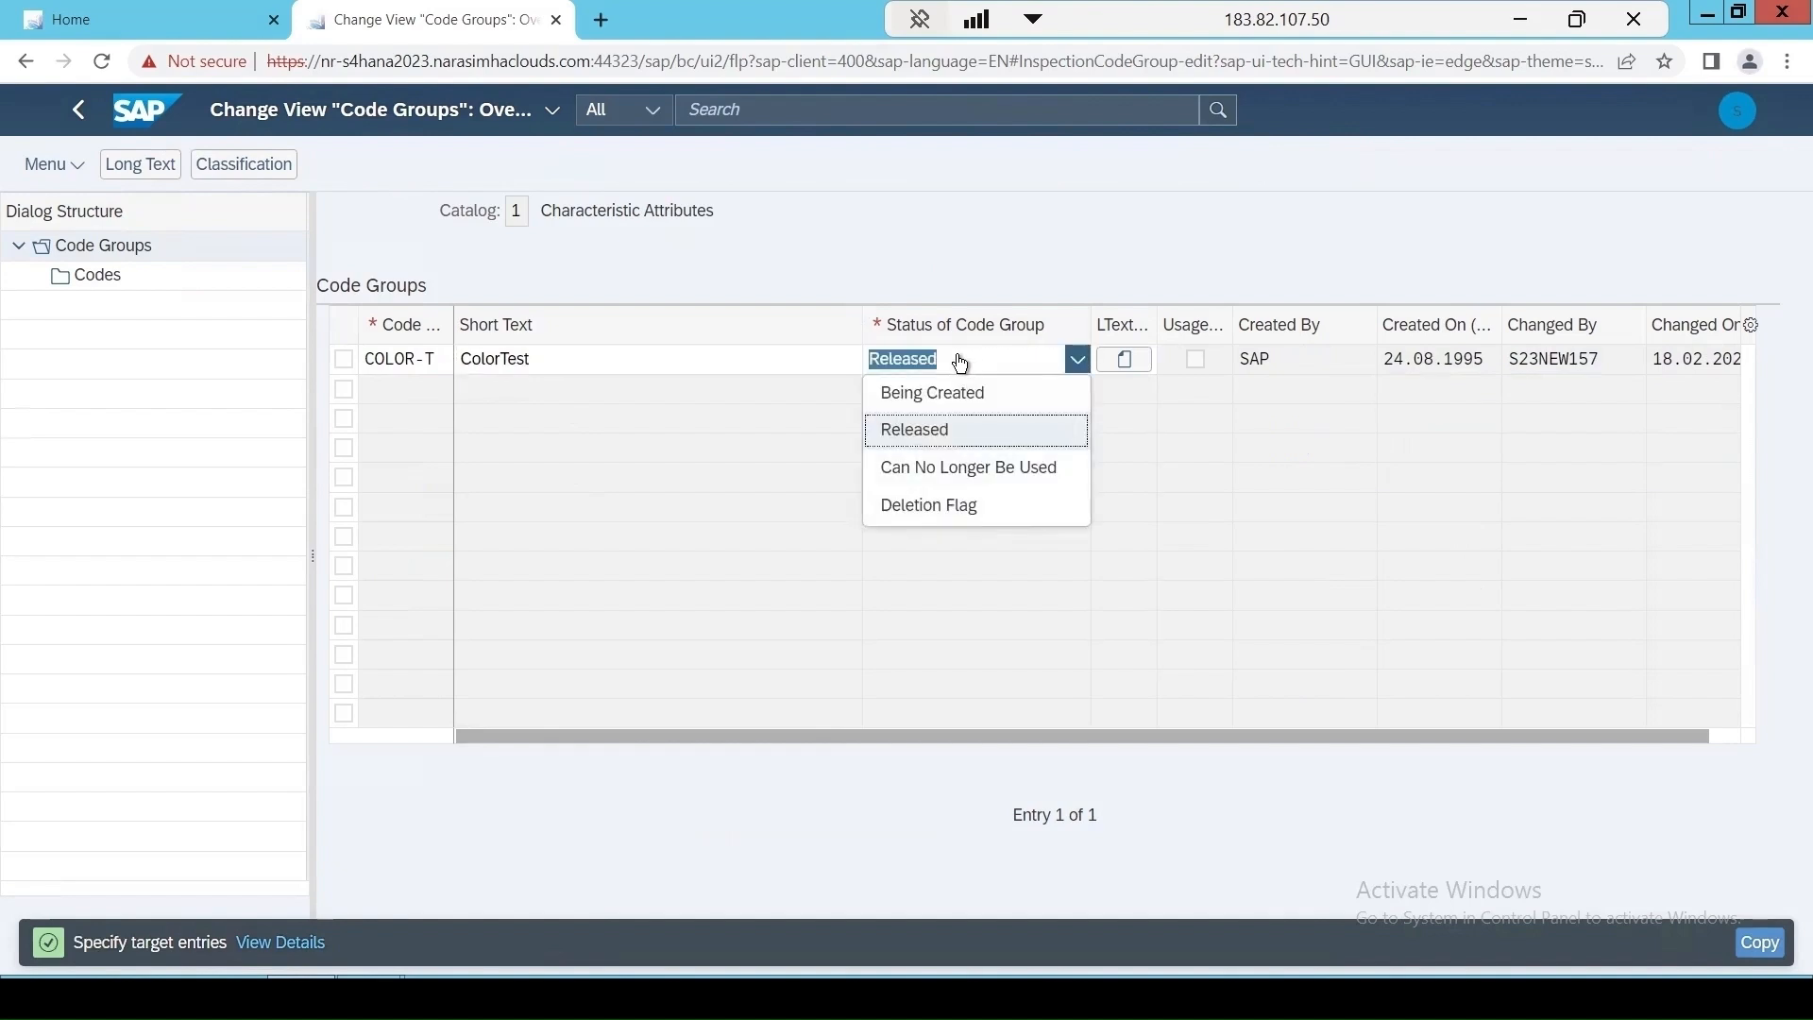
click(925, 440)
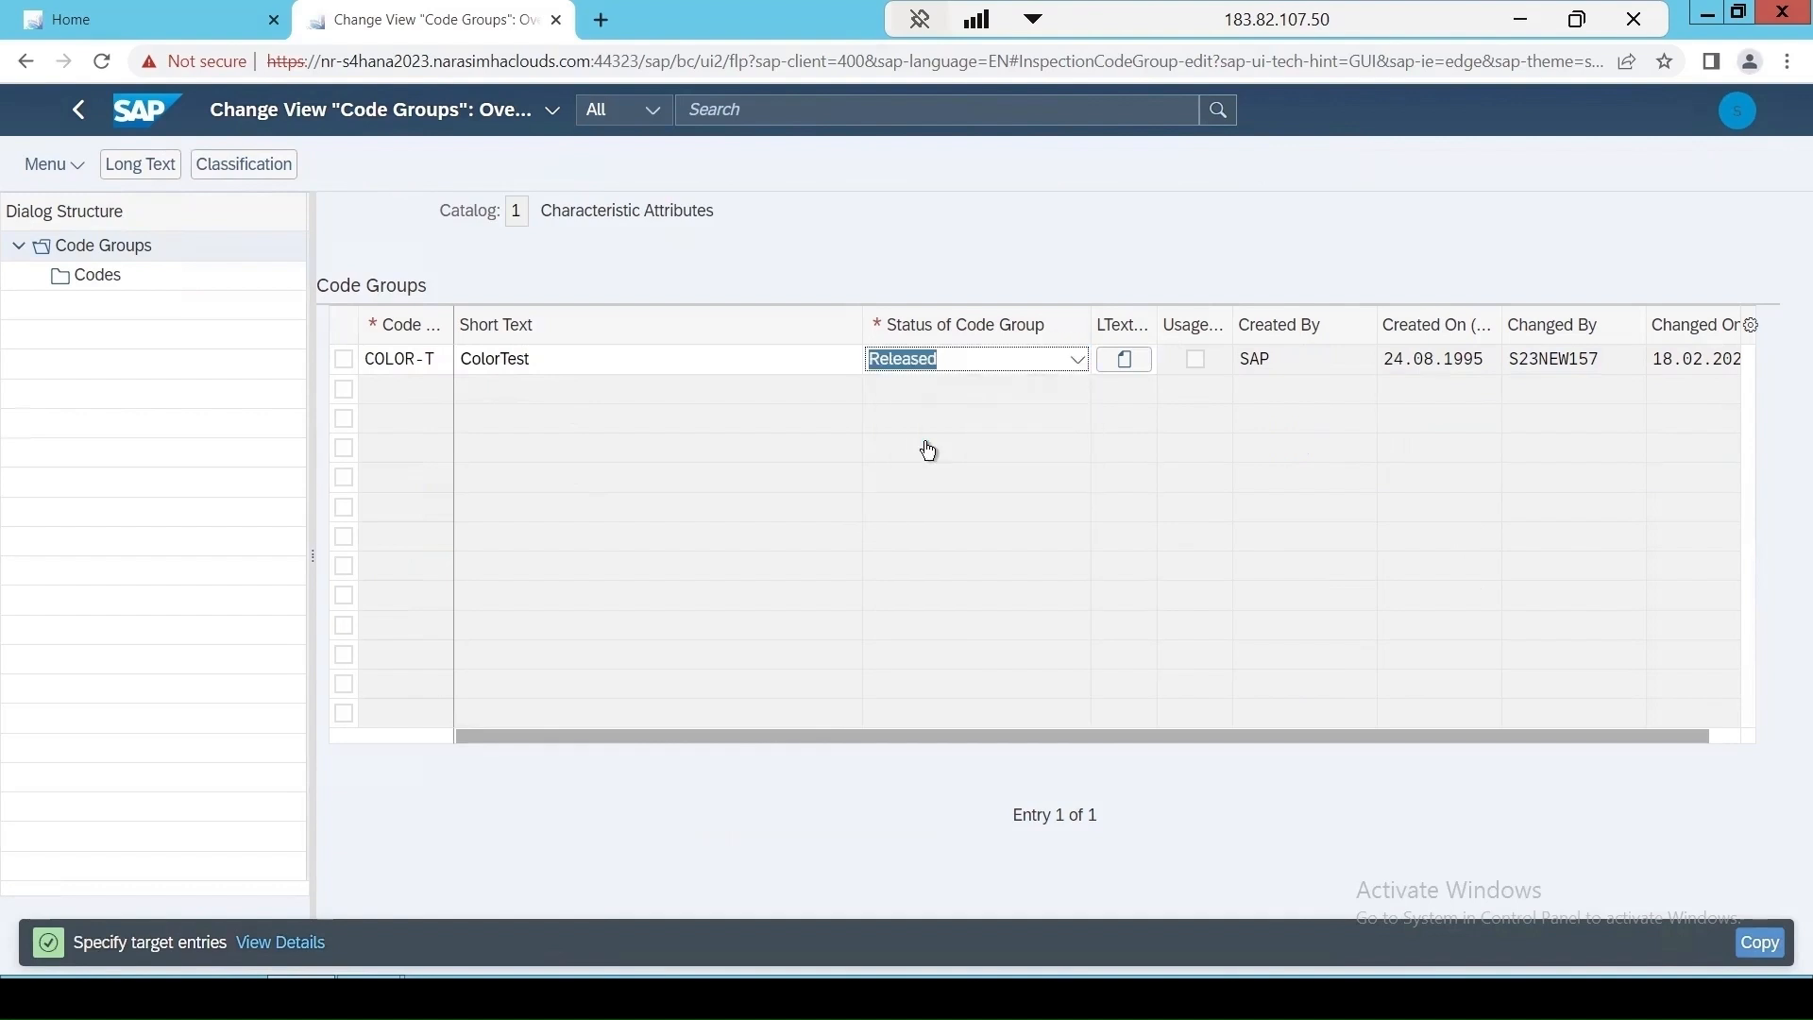
key(Return)
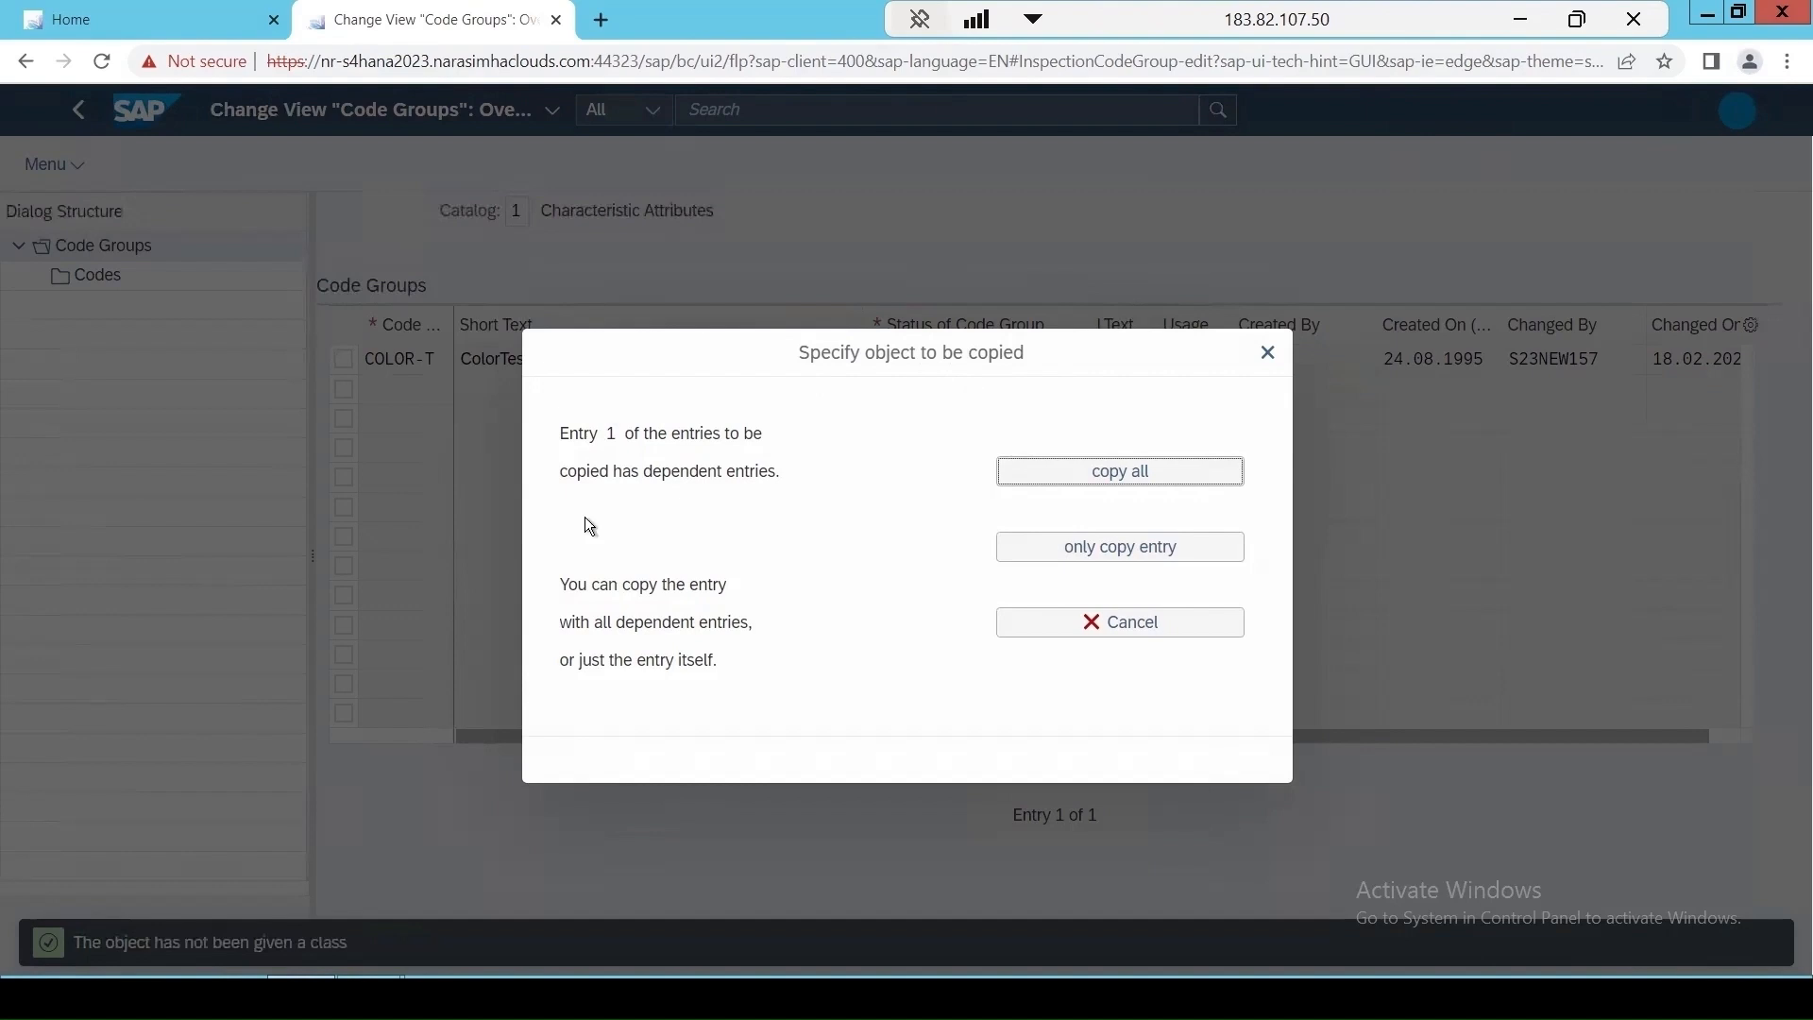
click(1121, 480)
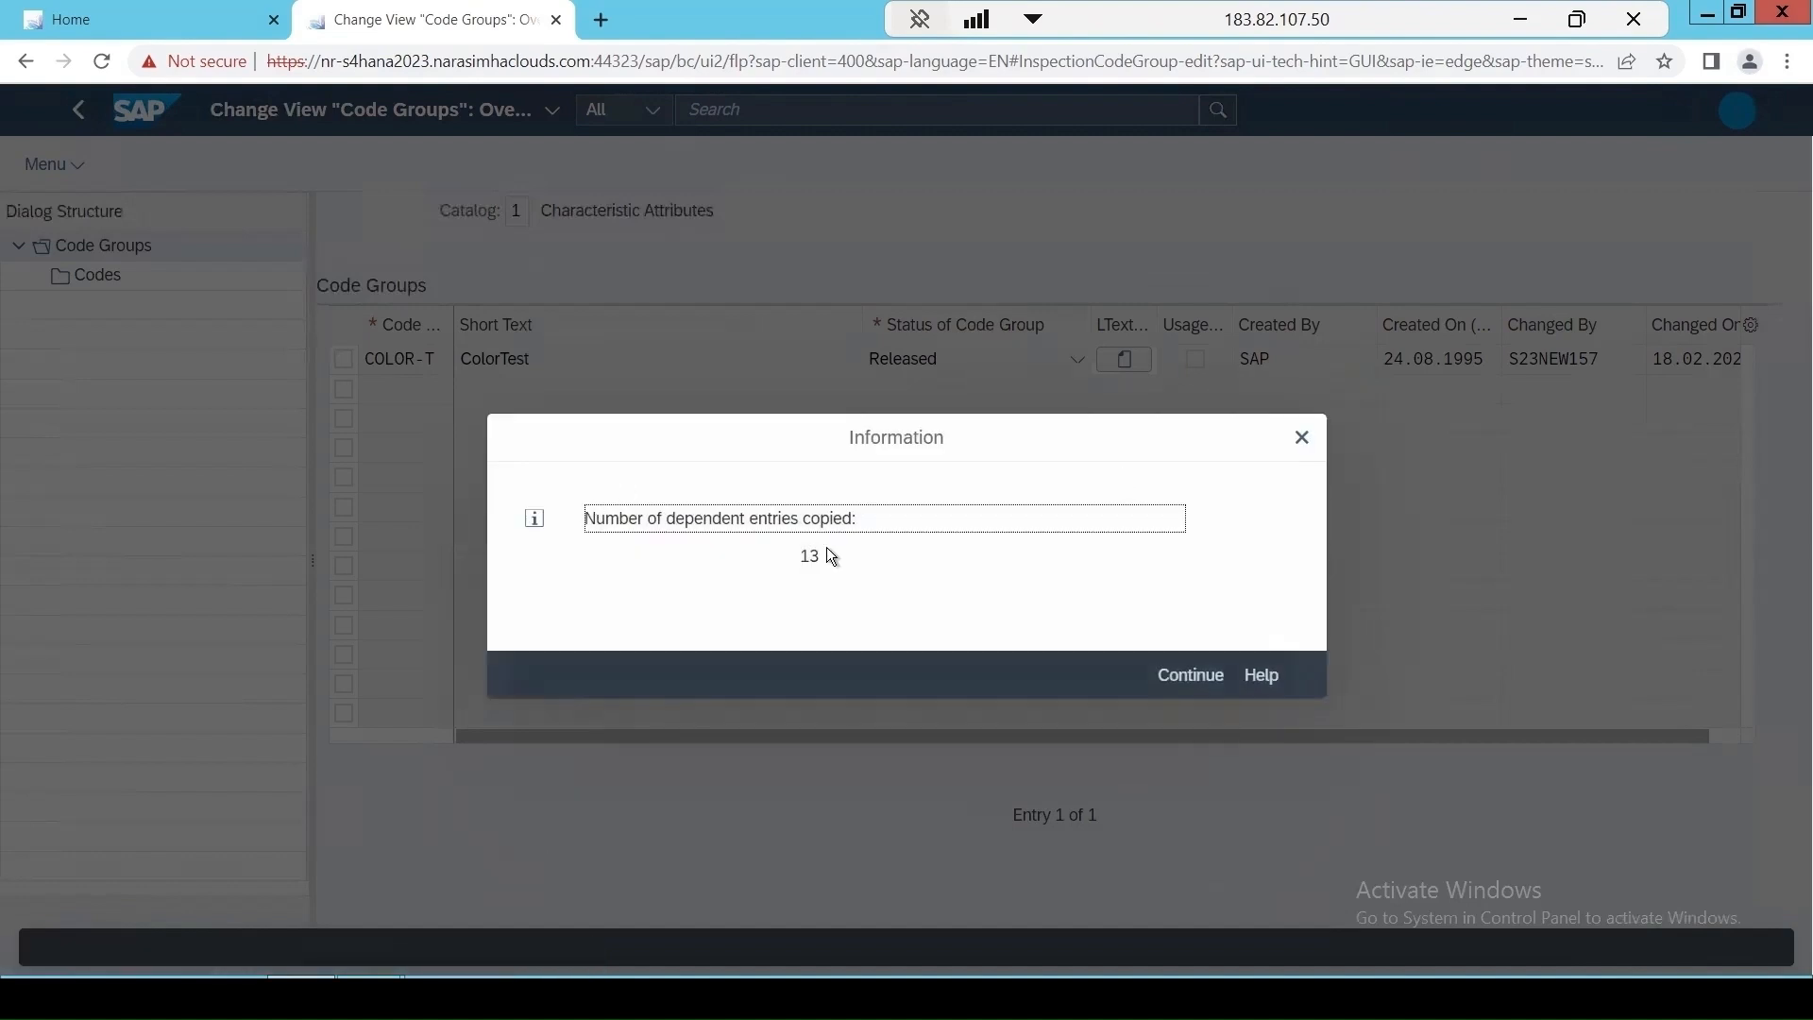
click(1180, 682)
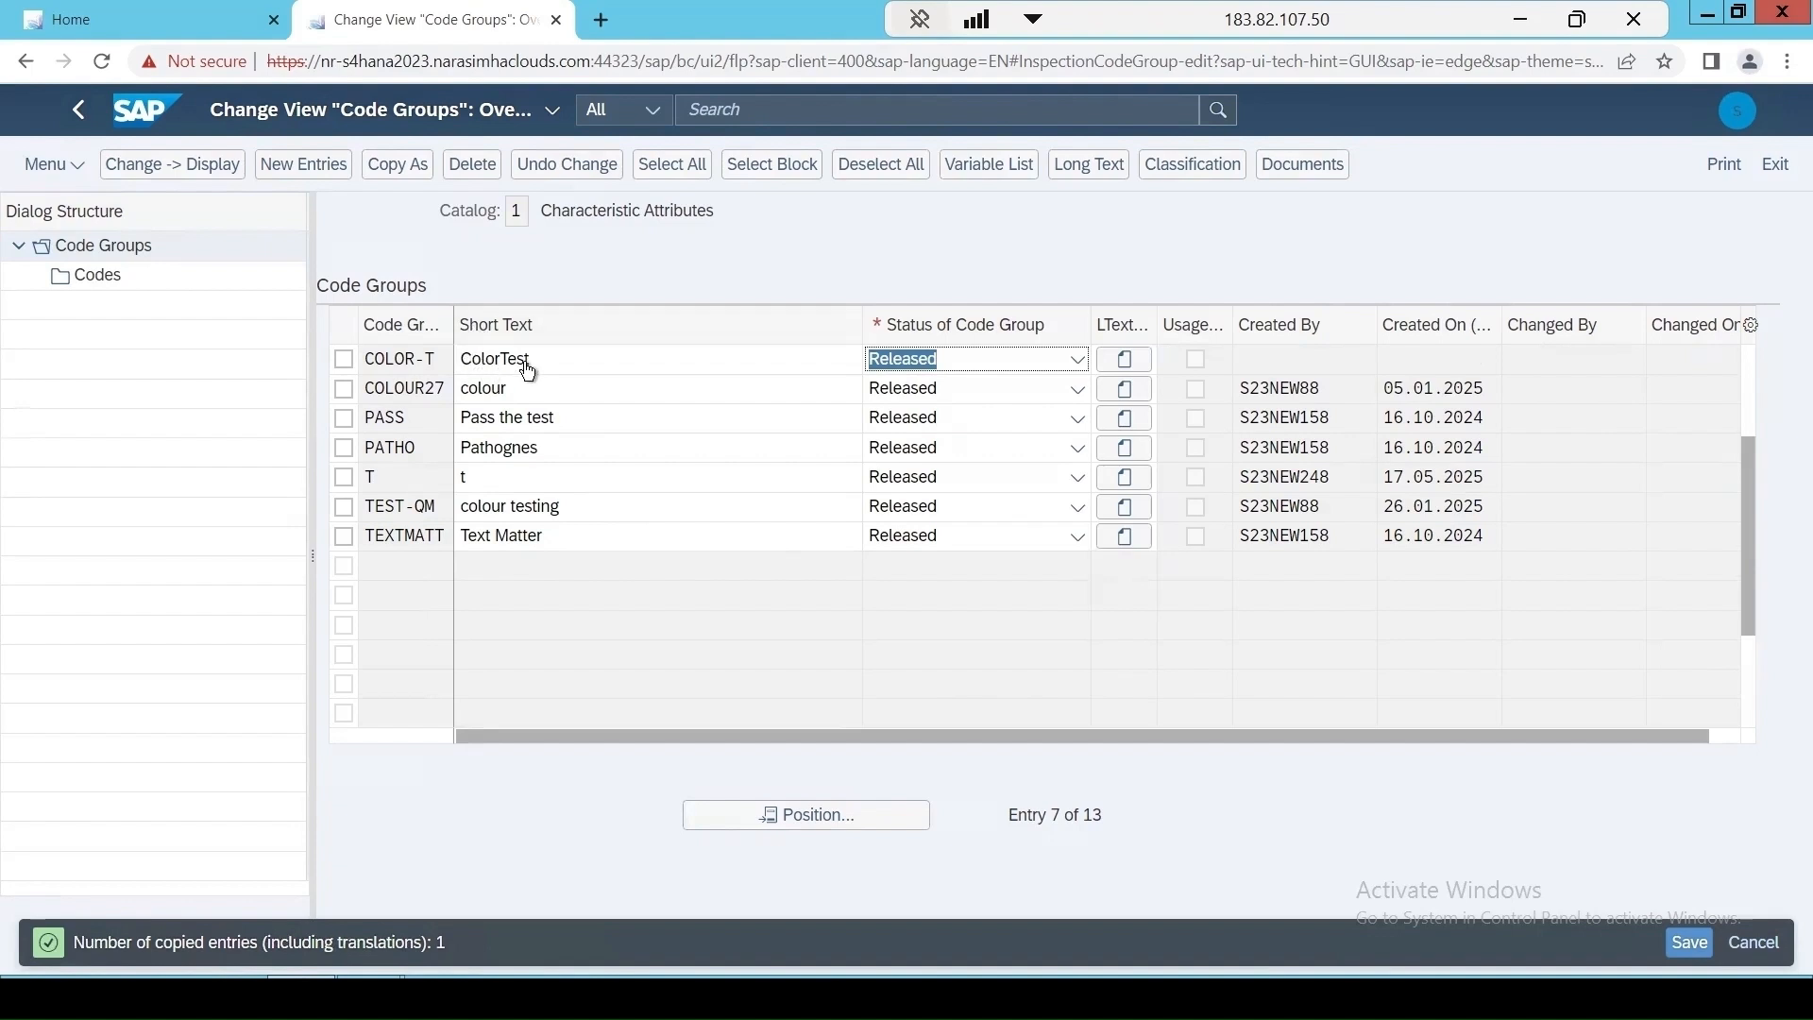
Check the codes copied into COLOR-T and go back to the start of the code groups list.
click(343, 359)
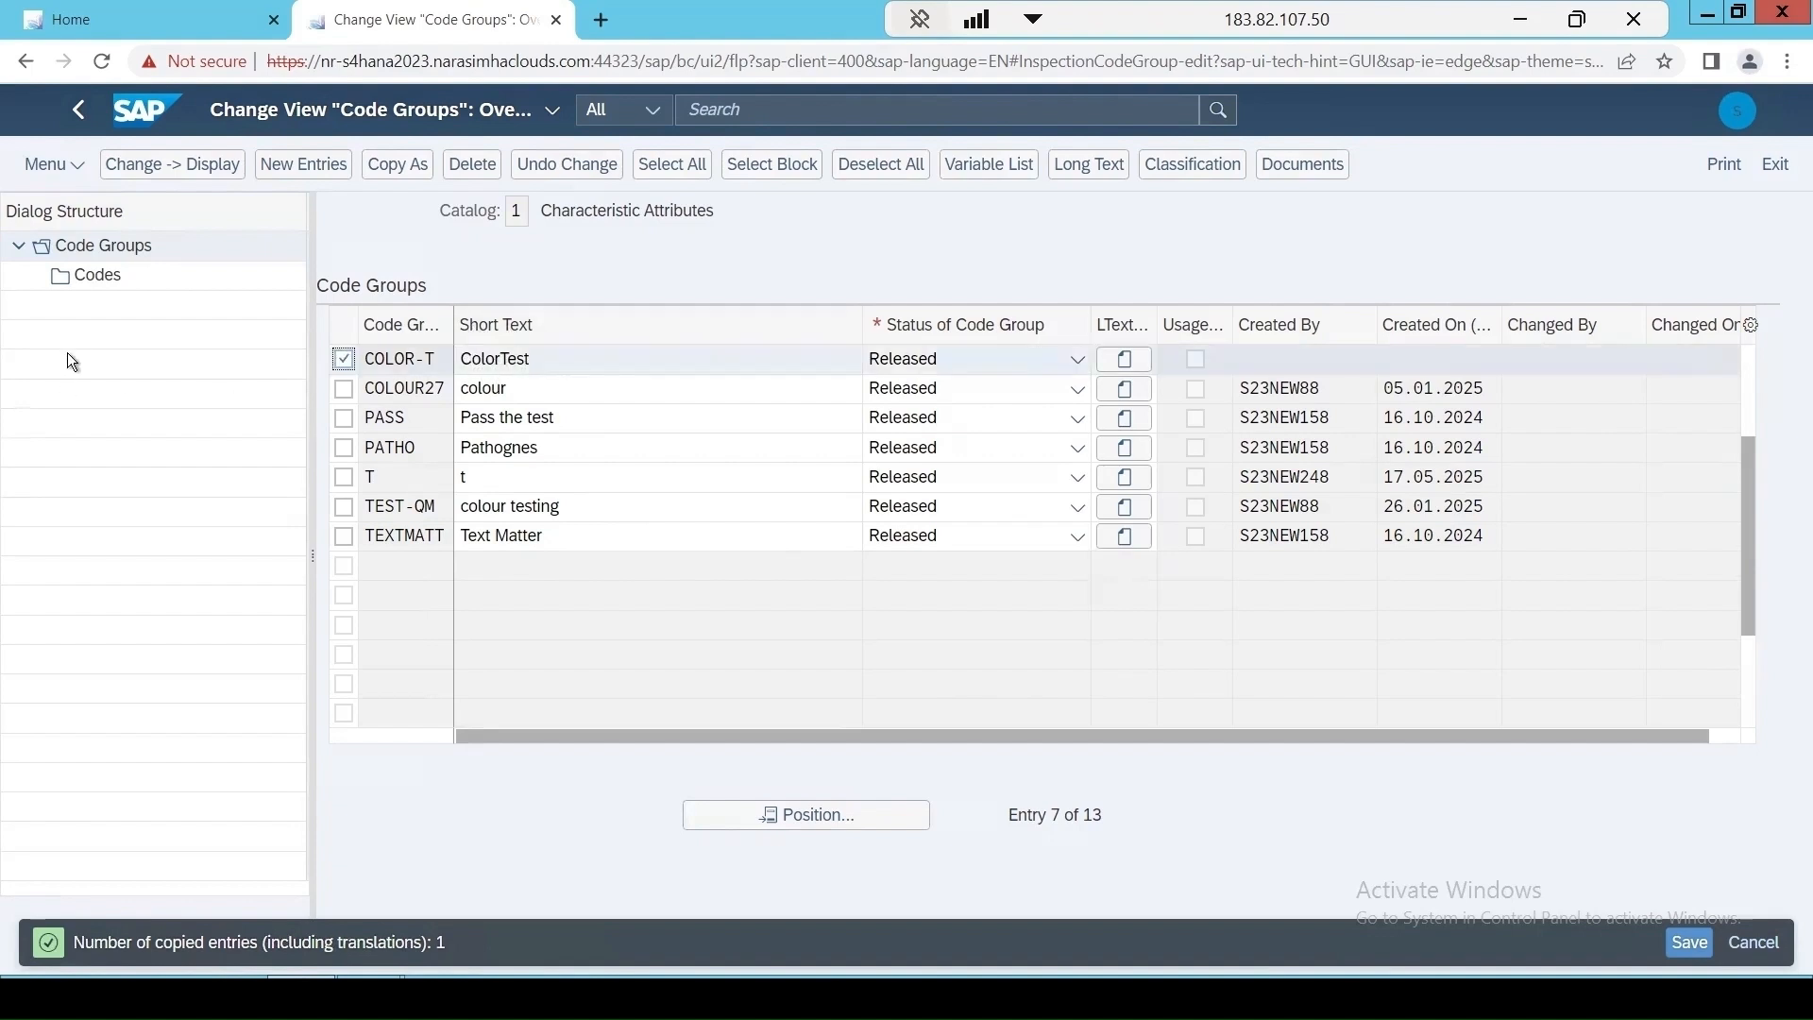
double_click(90, 283)
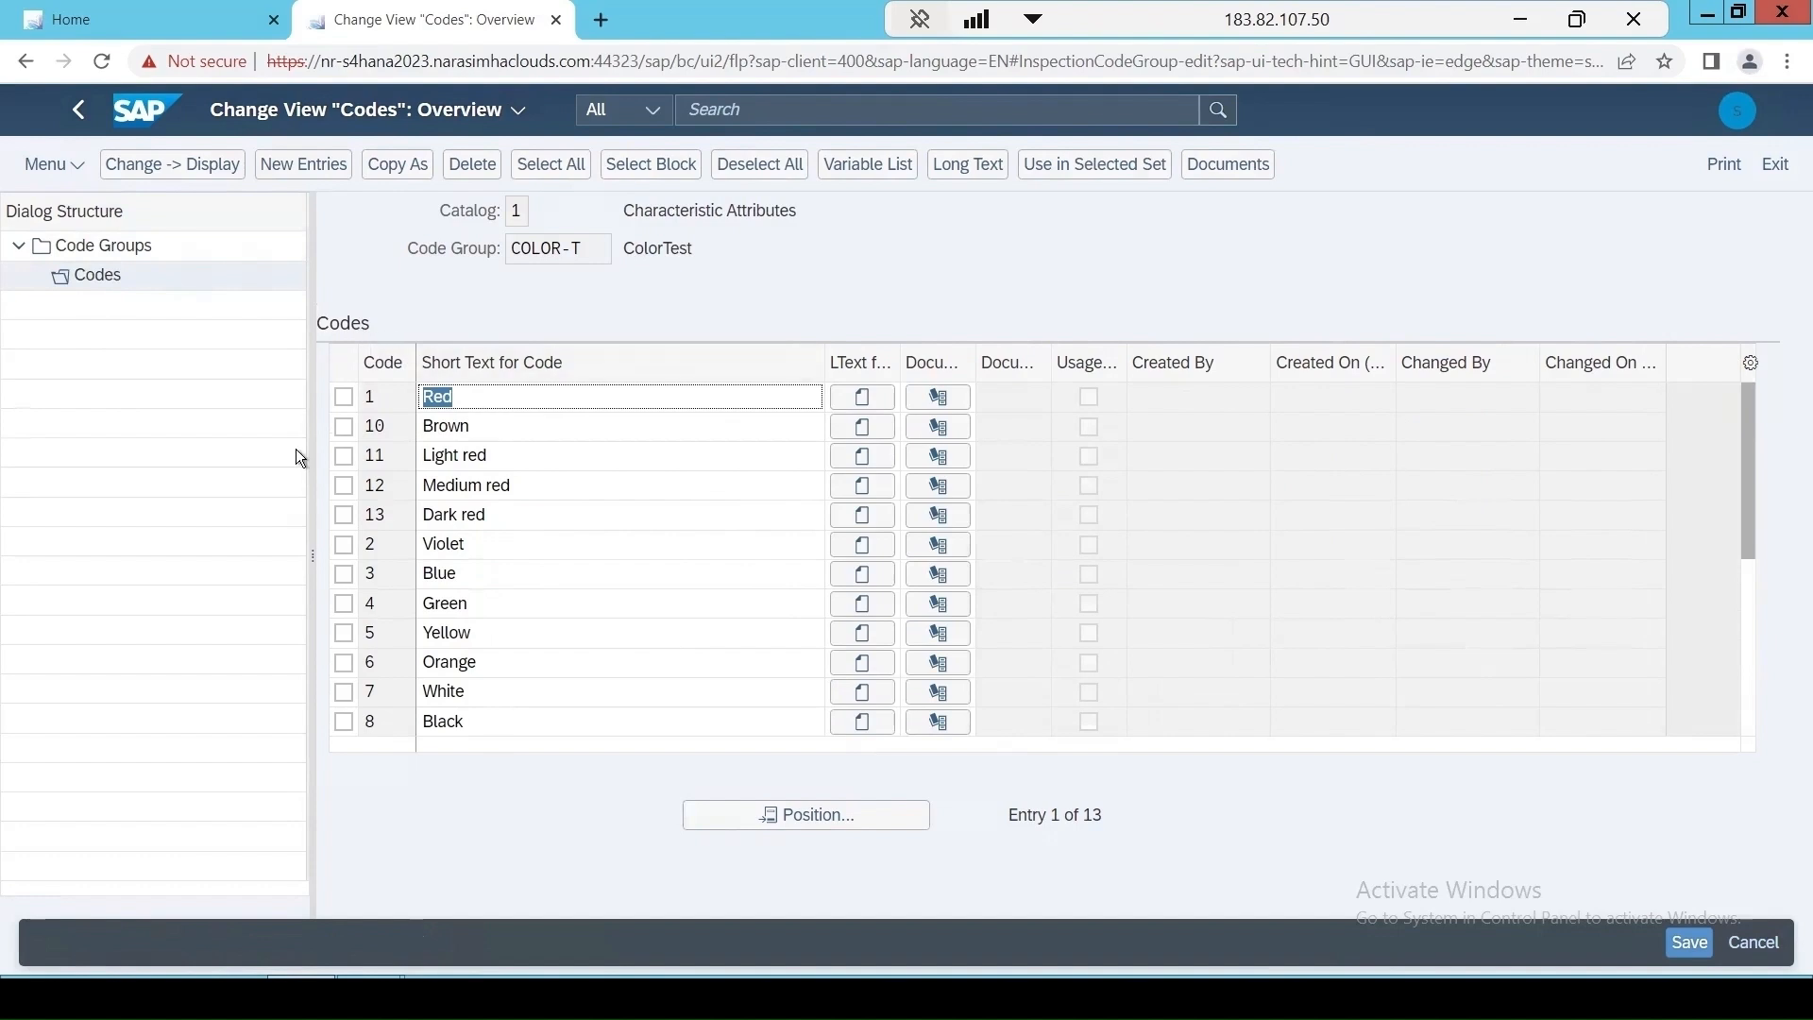
click(99, 247)
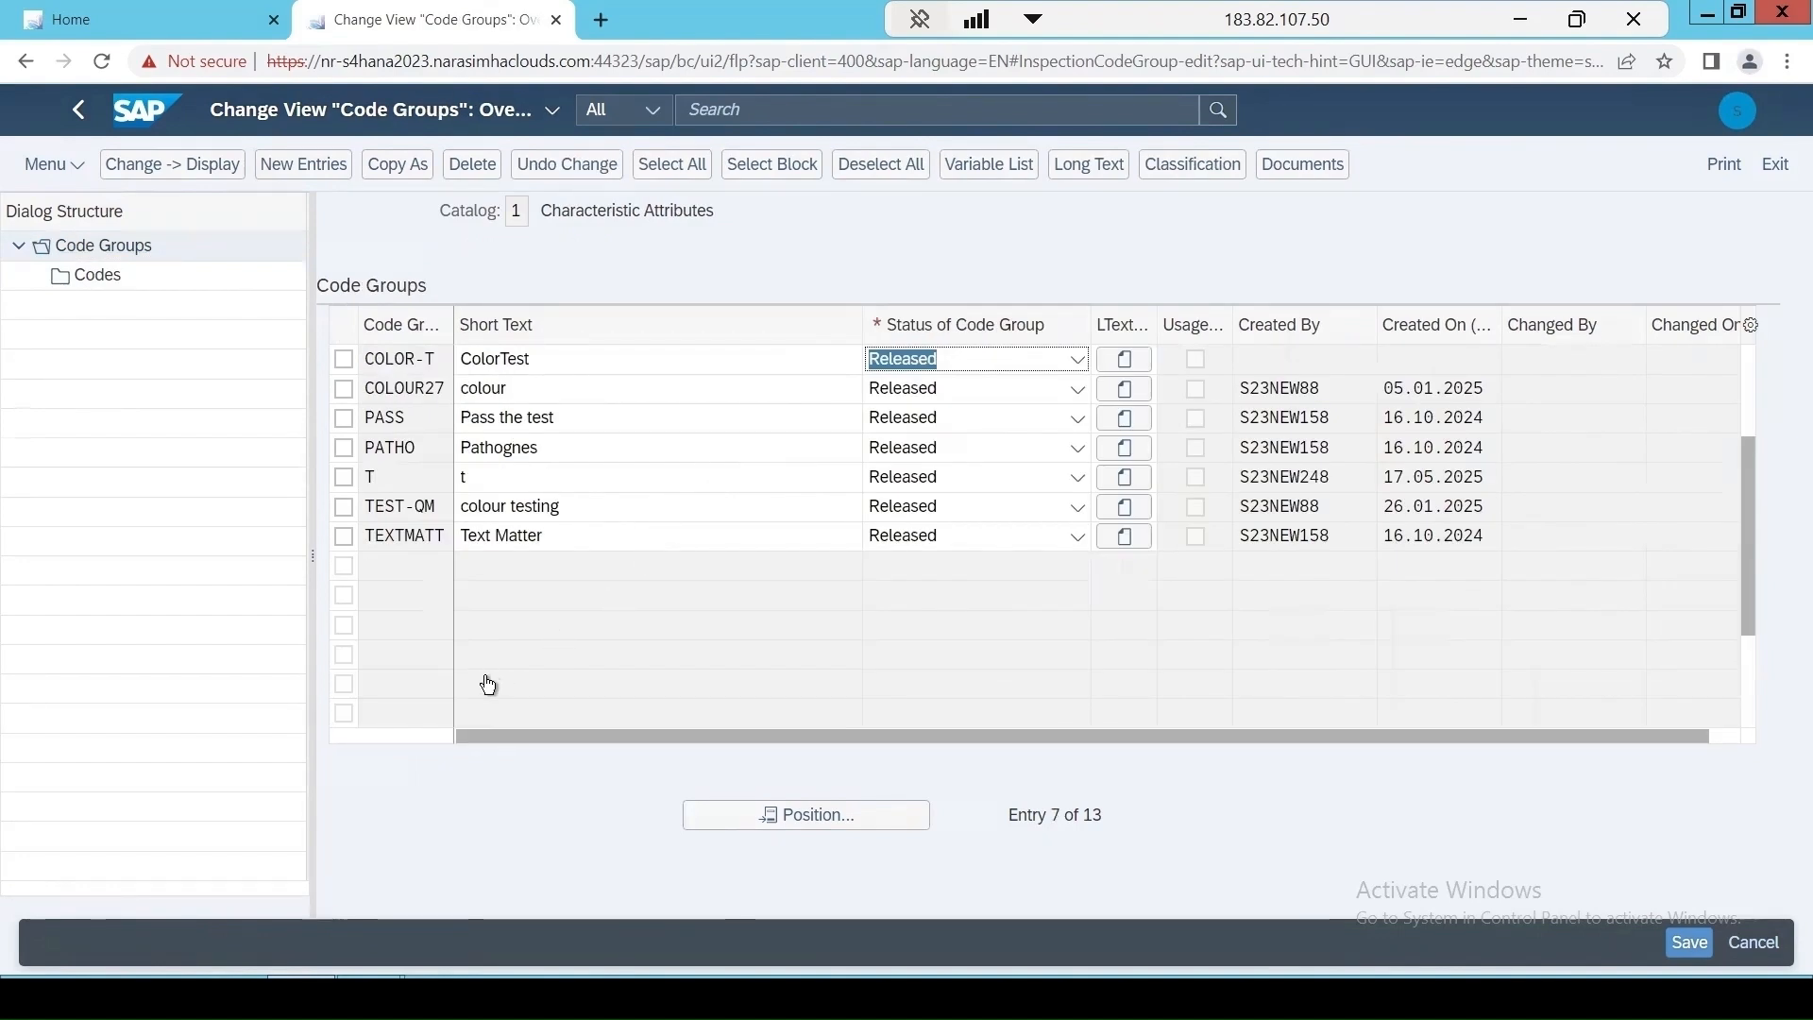
drag(1749, 581, 1749, 364)
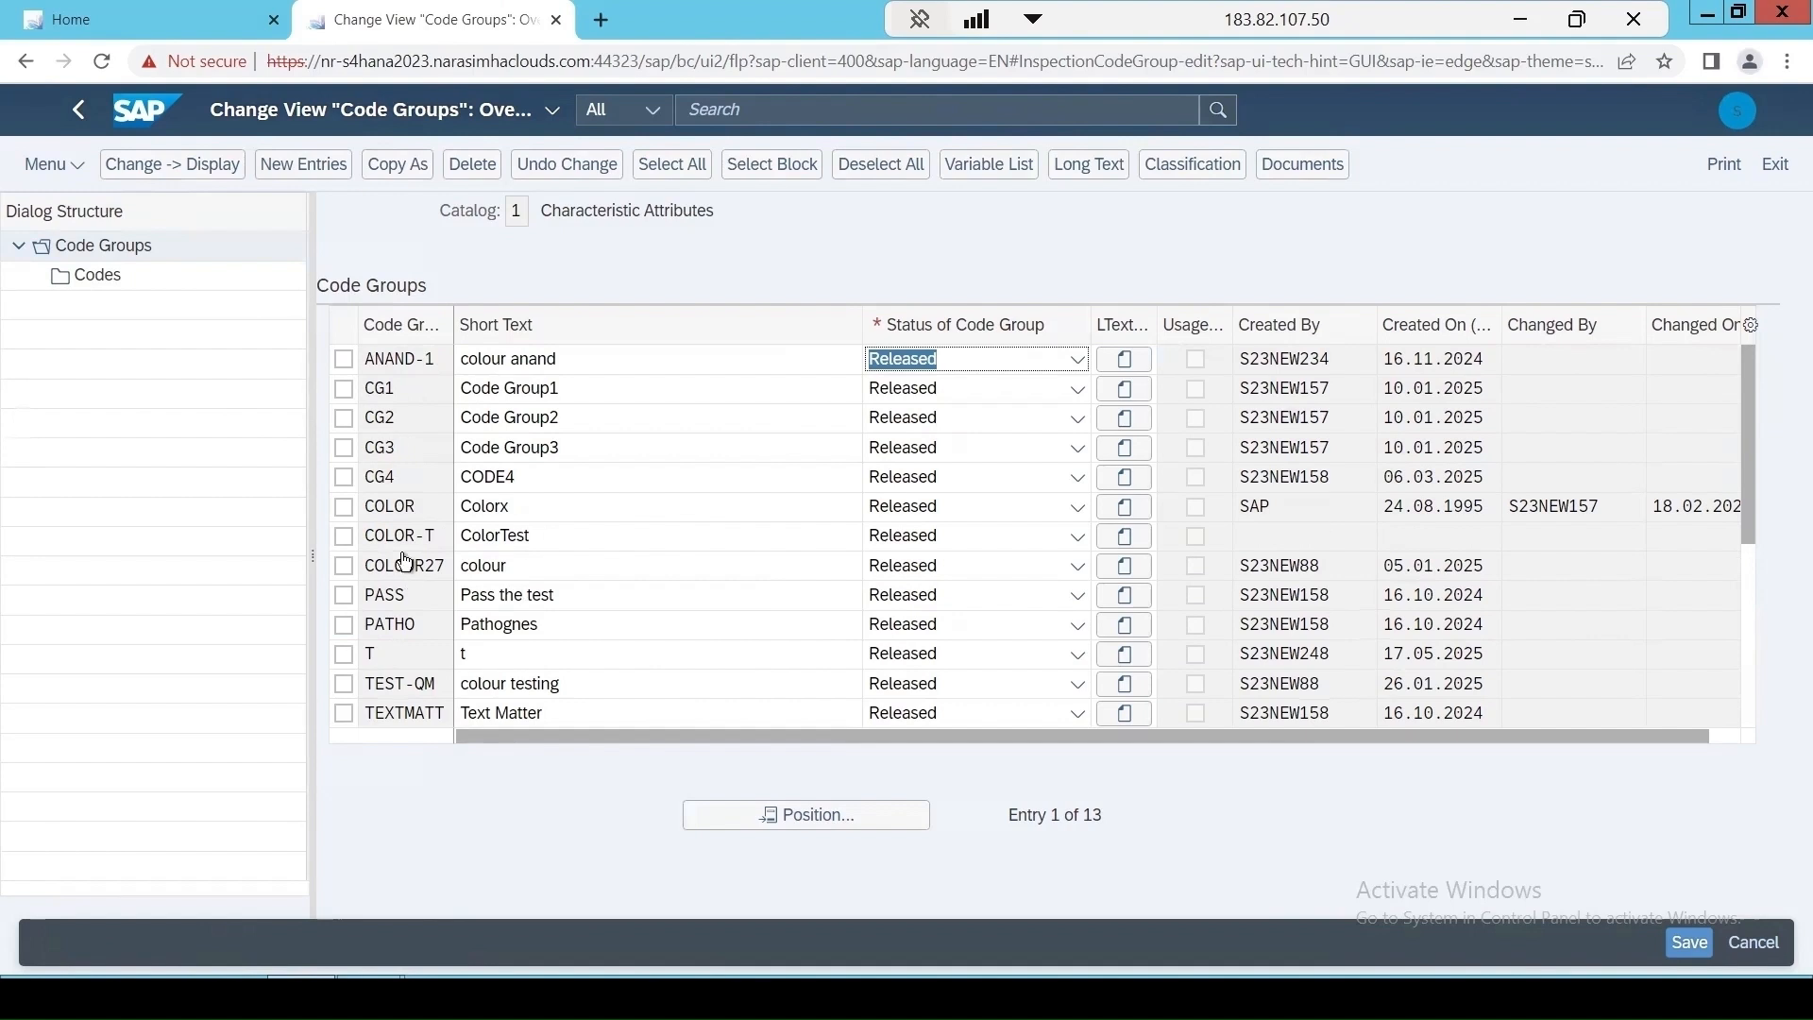
Create a new code group Taste with the short text TasteTest and the status Released.
click(292, 173)
text(T)
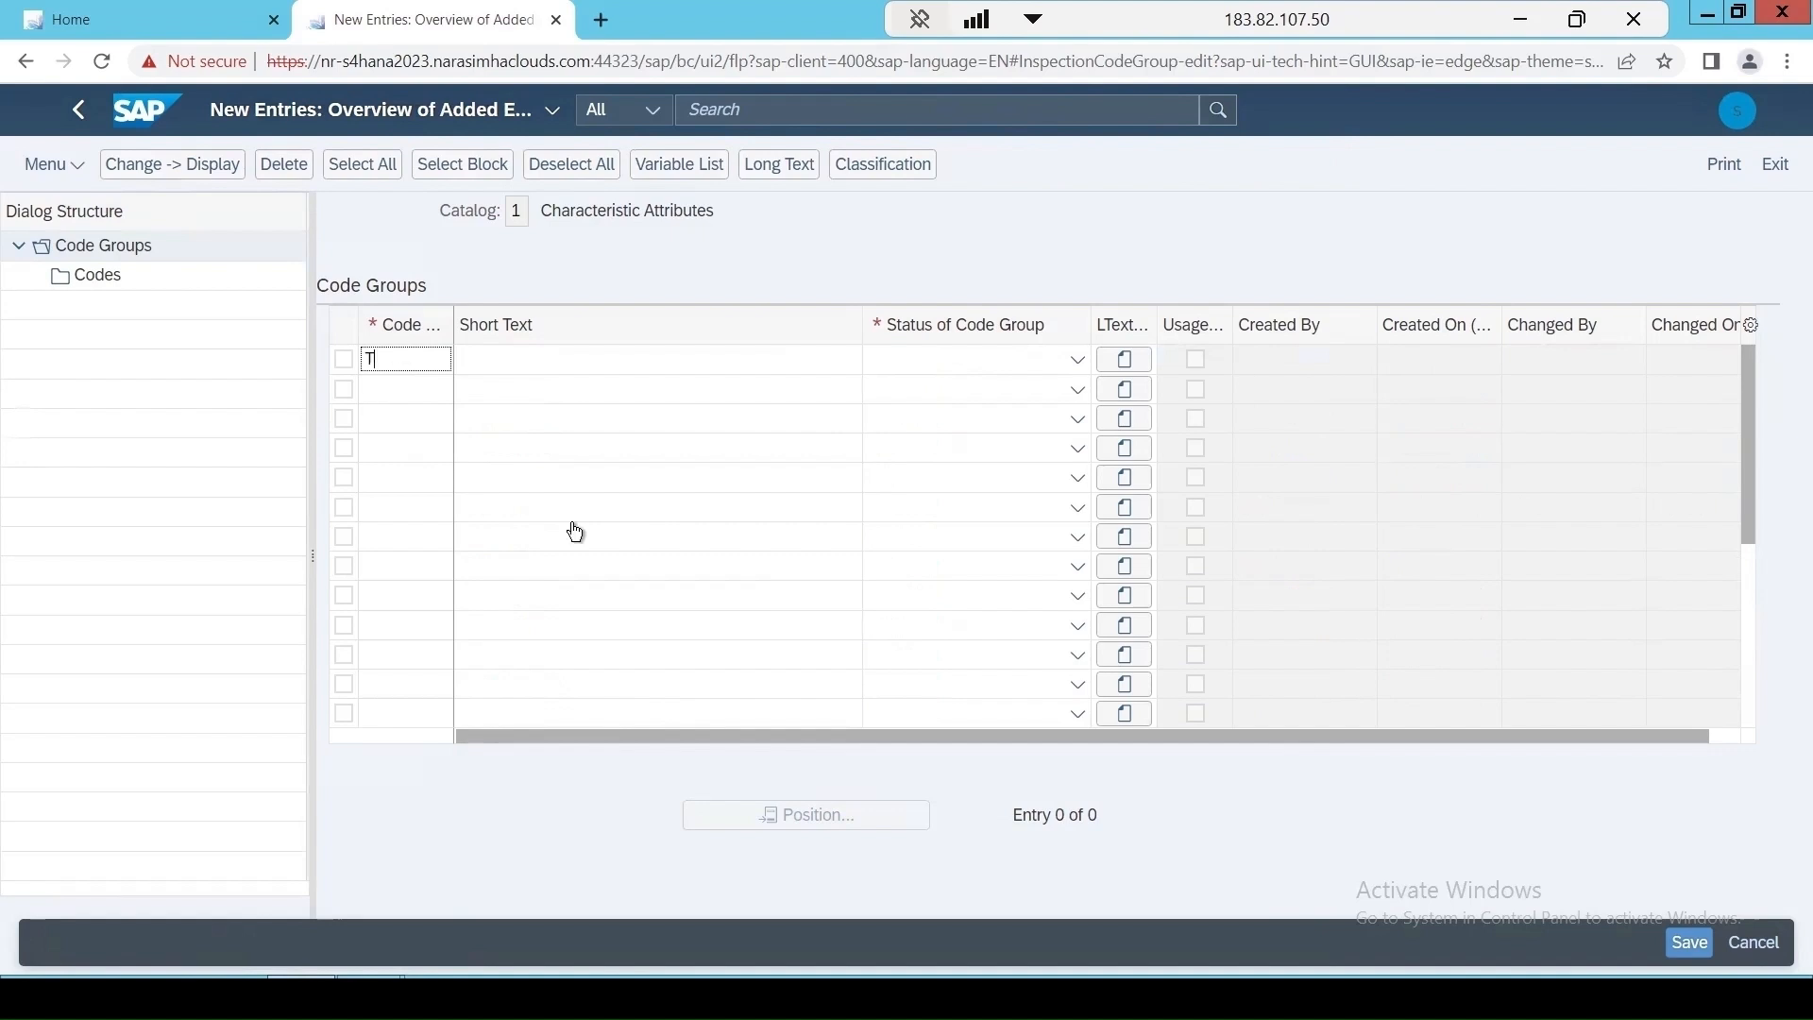
text(aste)
click(480, 361)
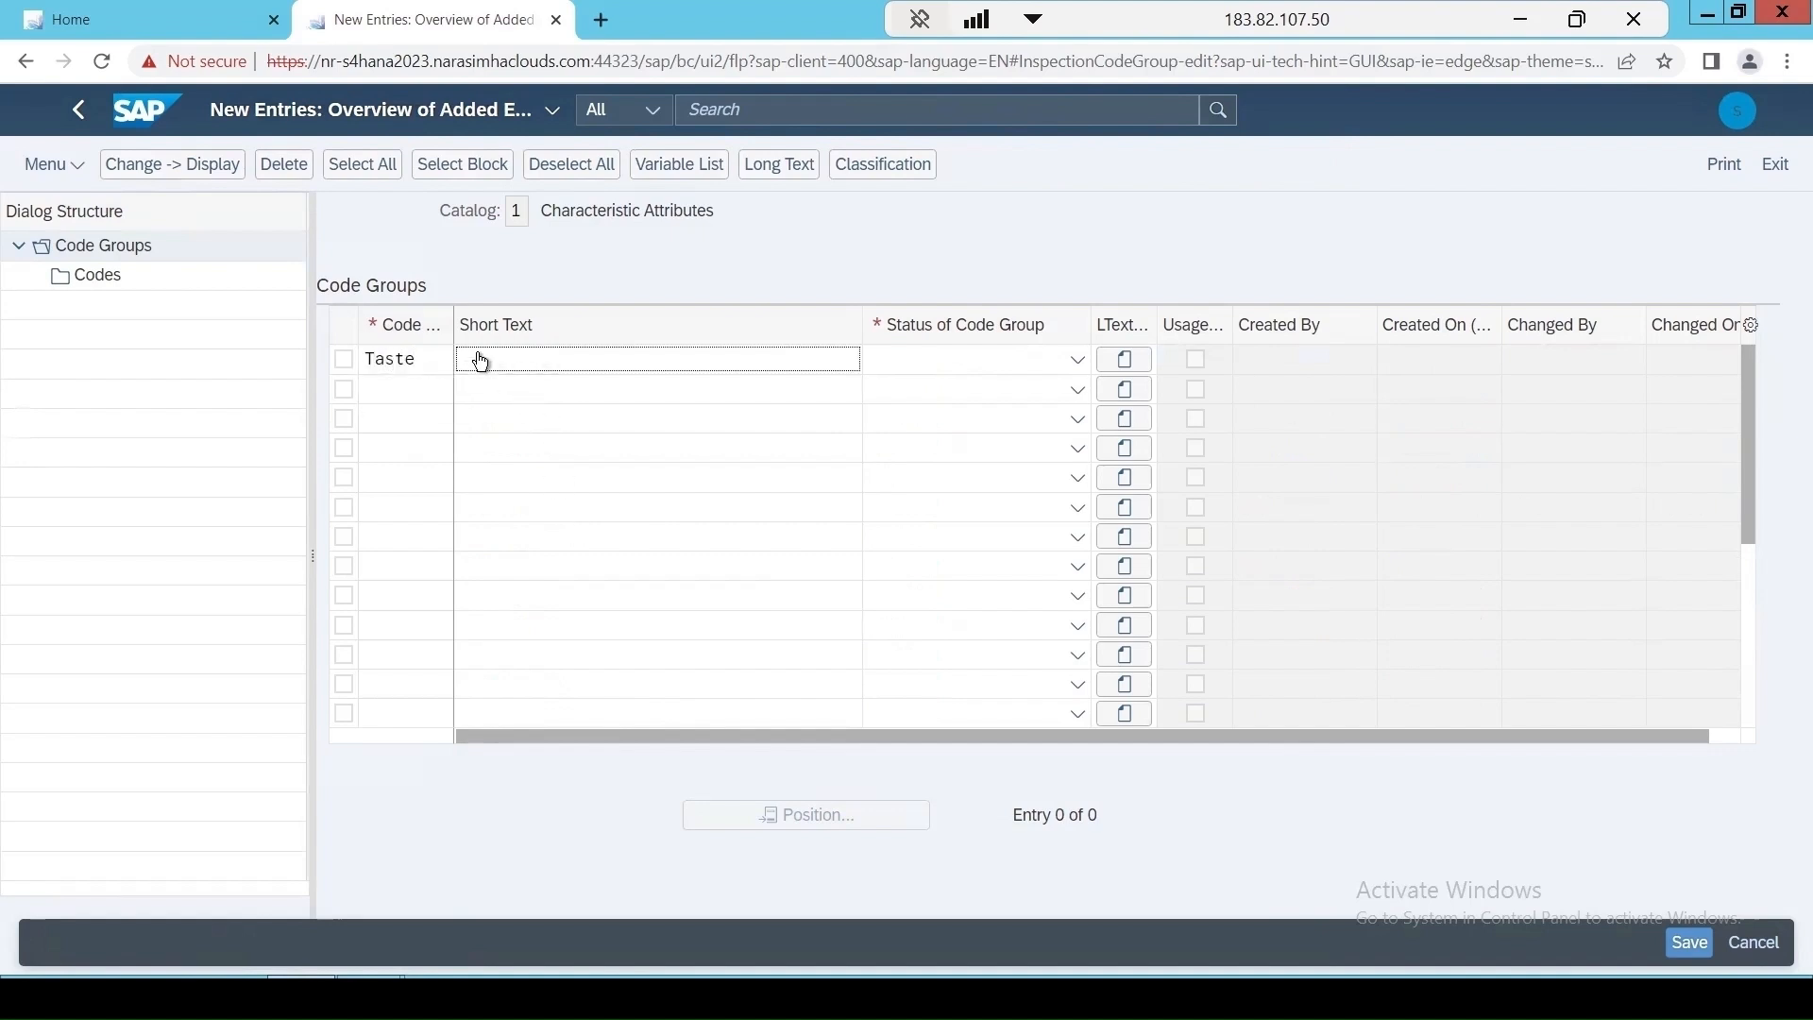
text(T)
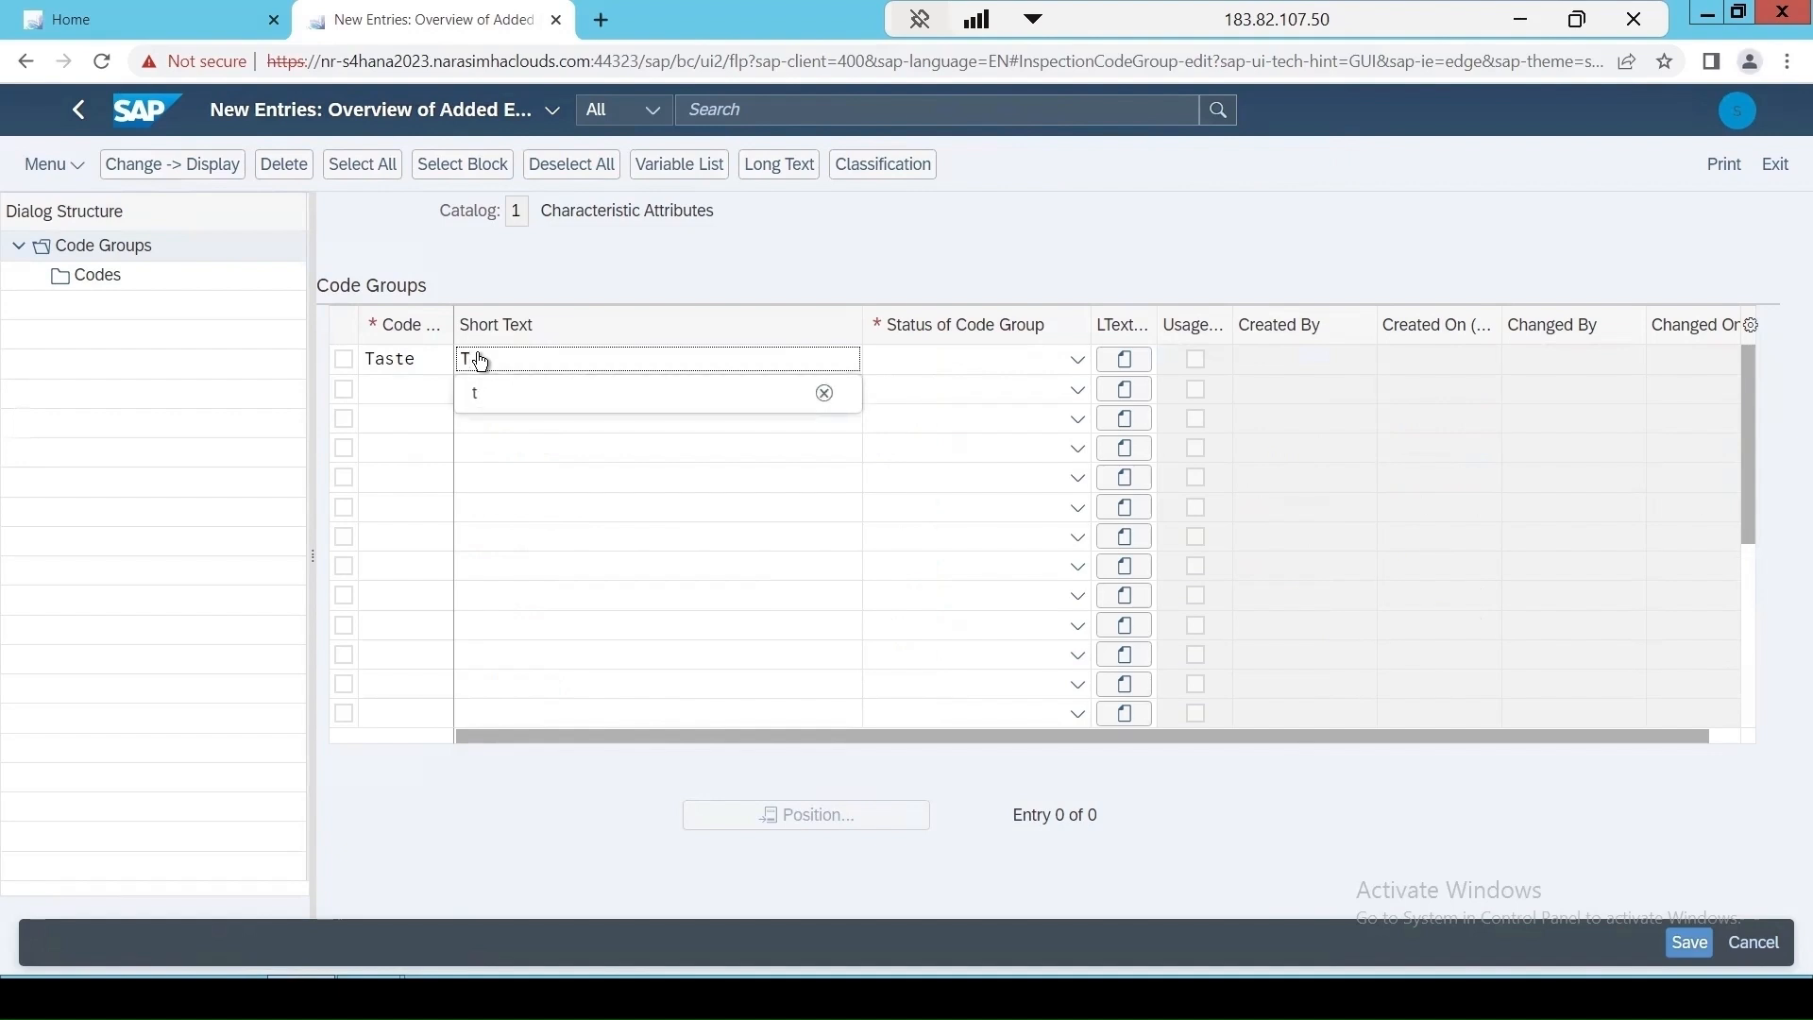
text(as)
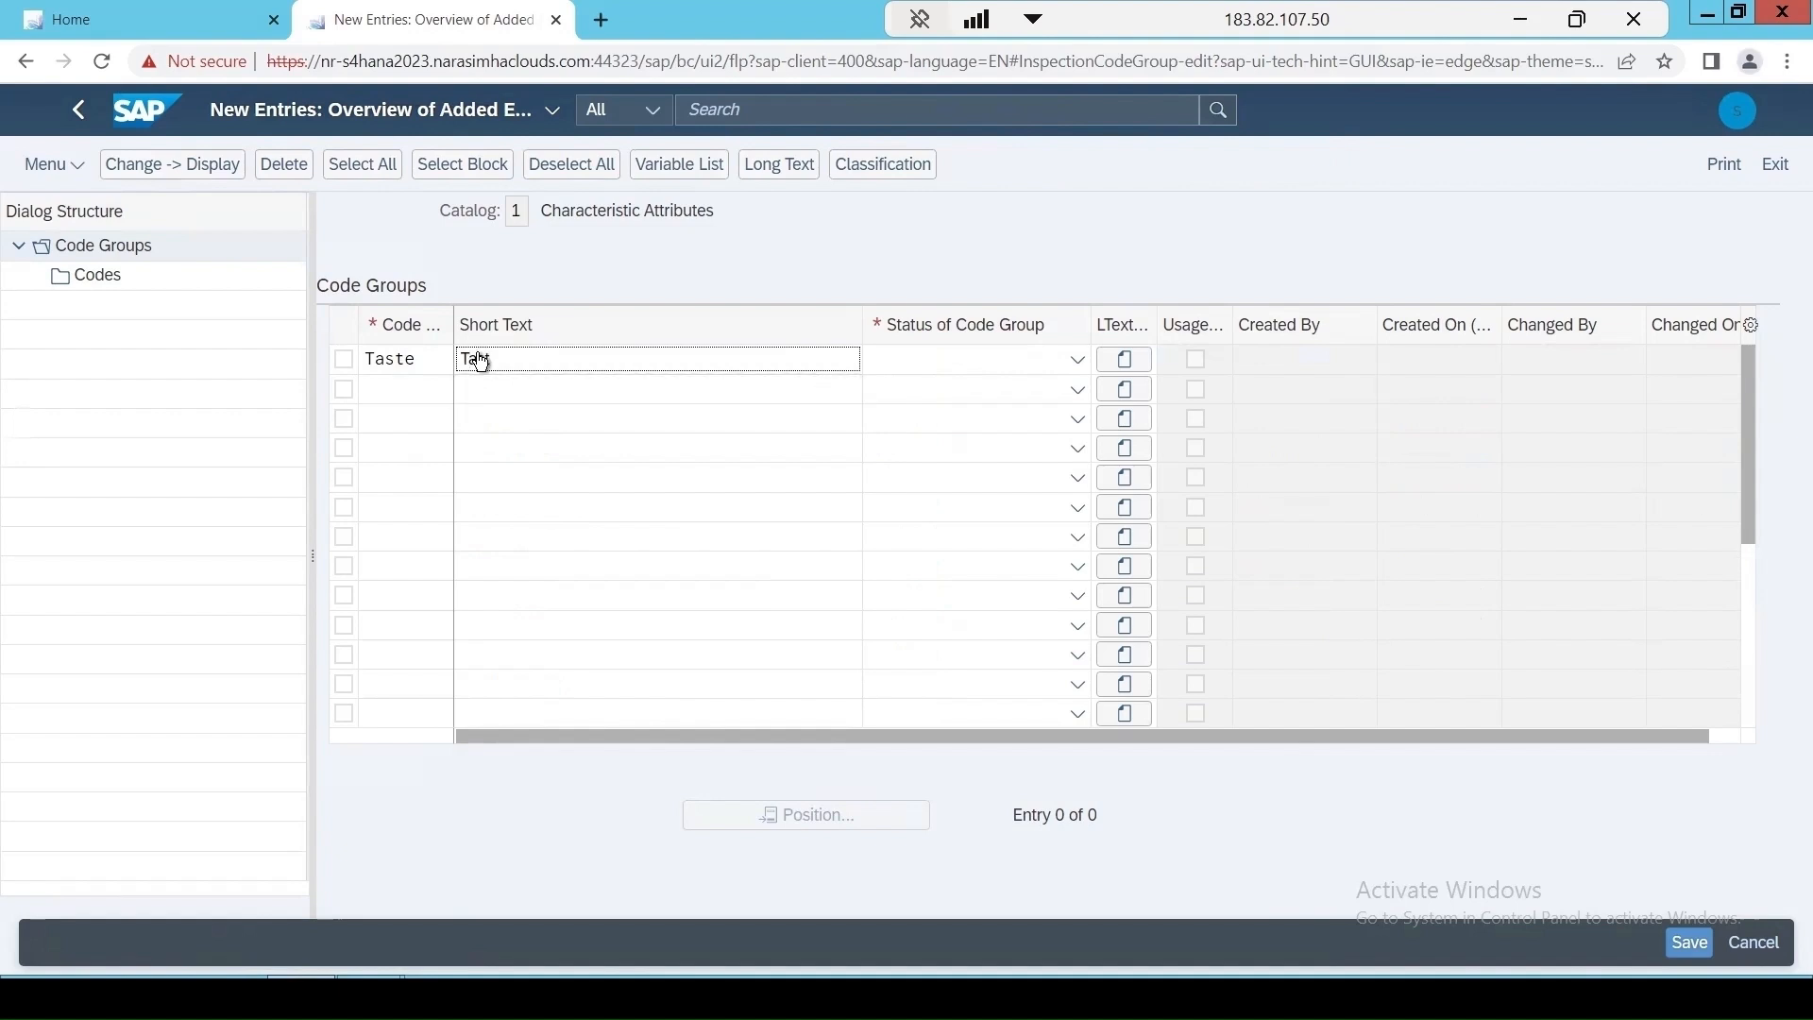
text(teTest)
click(930, 361)
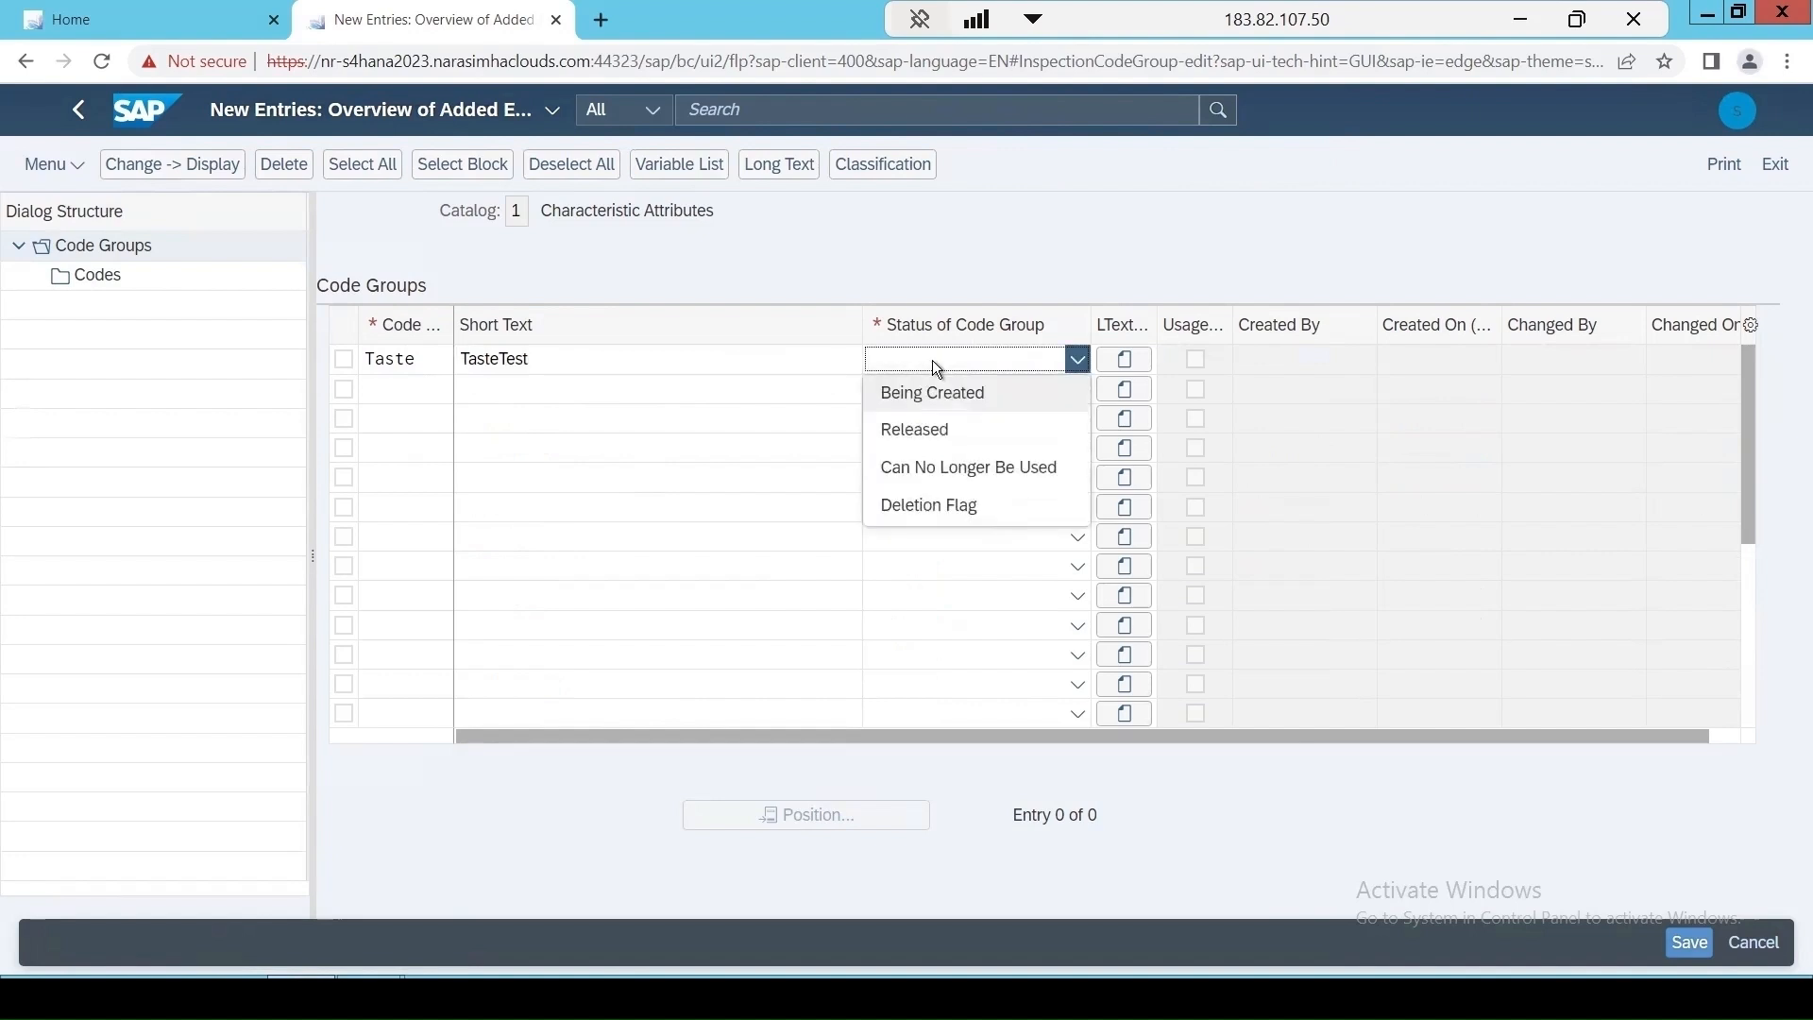
click(941, 440)
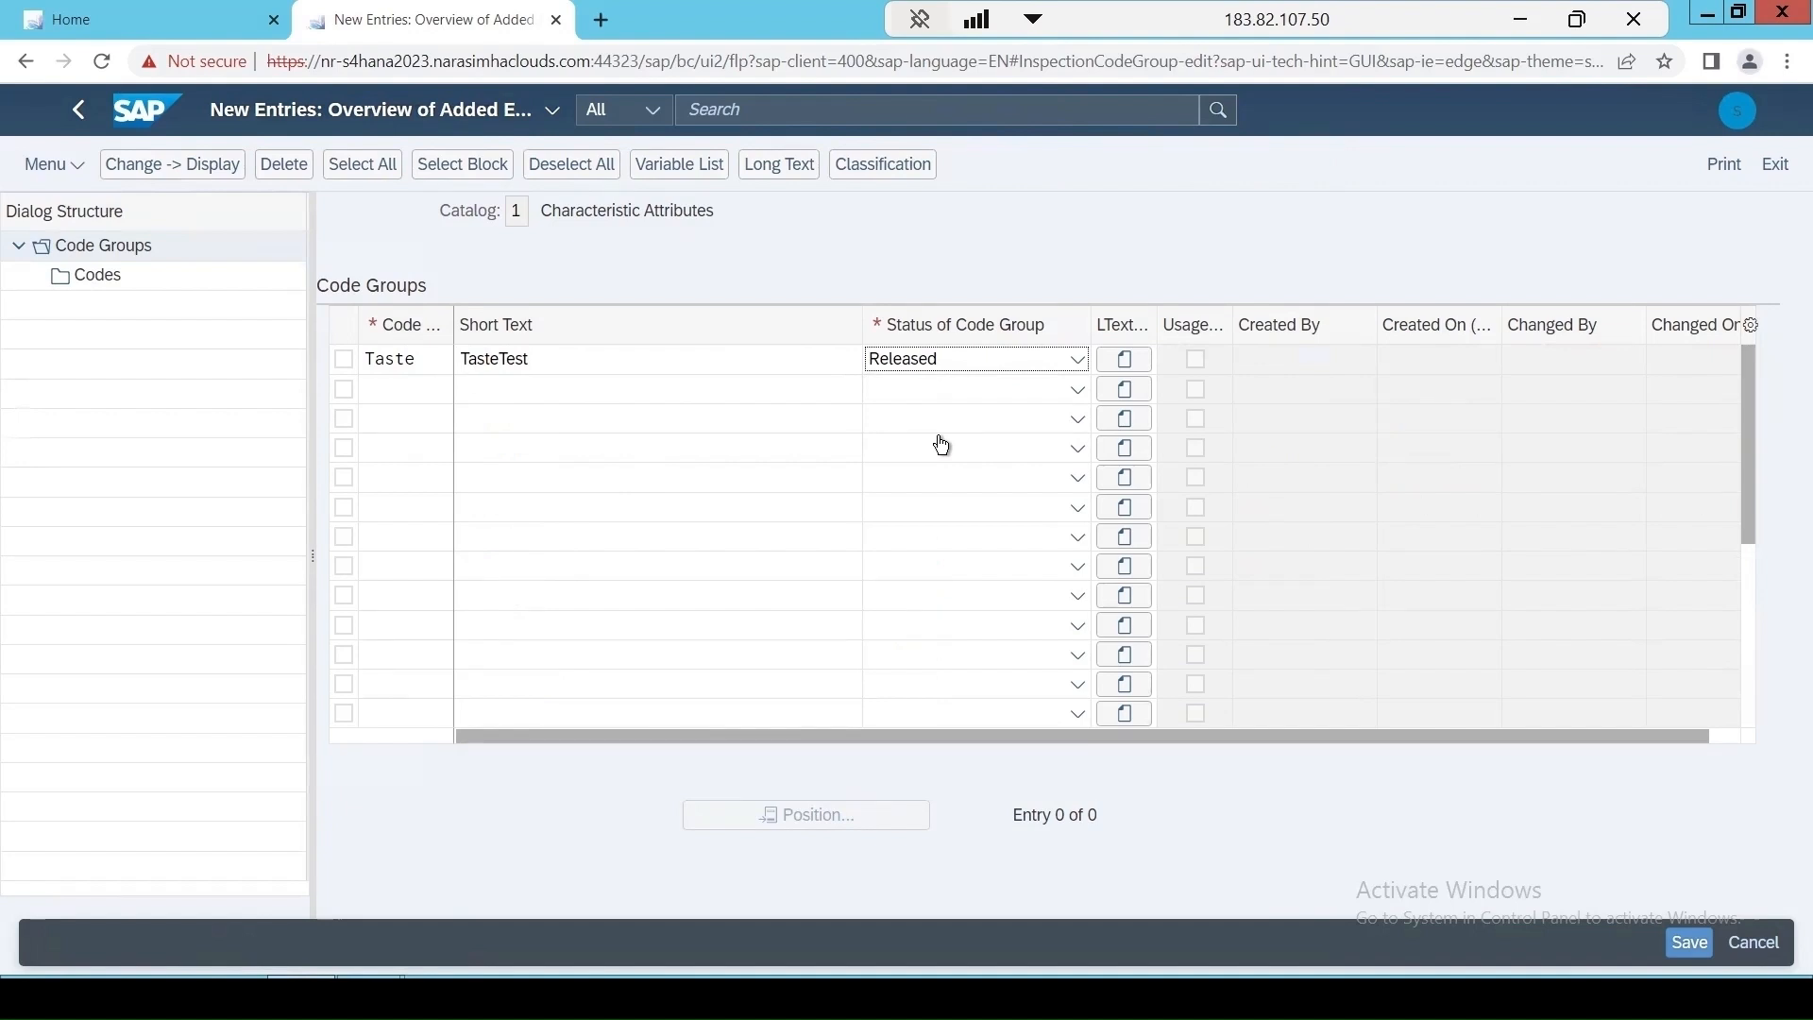
key(Return)
Open the codes of the TASTE code group and add new code 001 with the short text Salty.
click(345, 361)
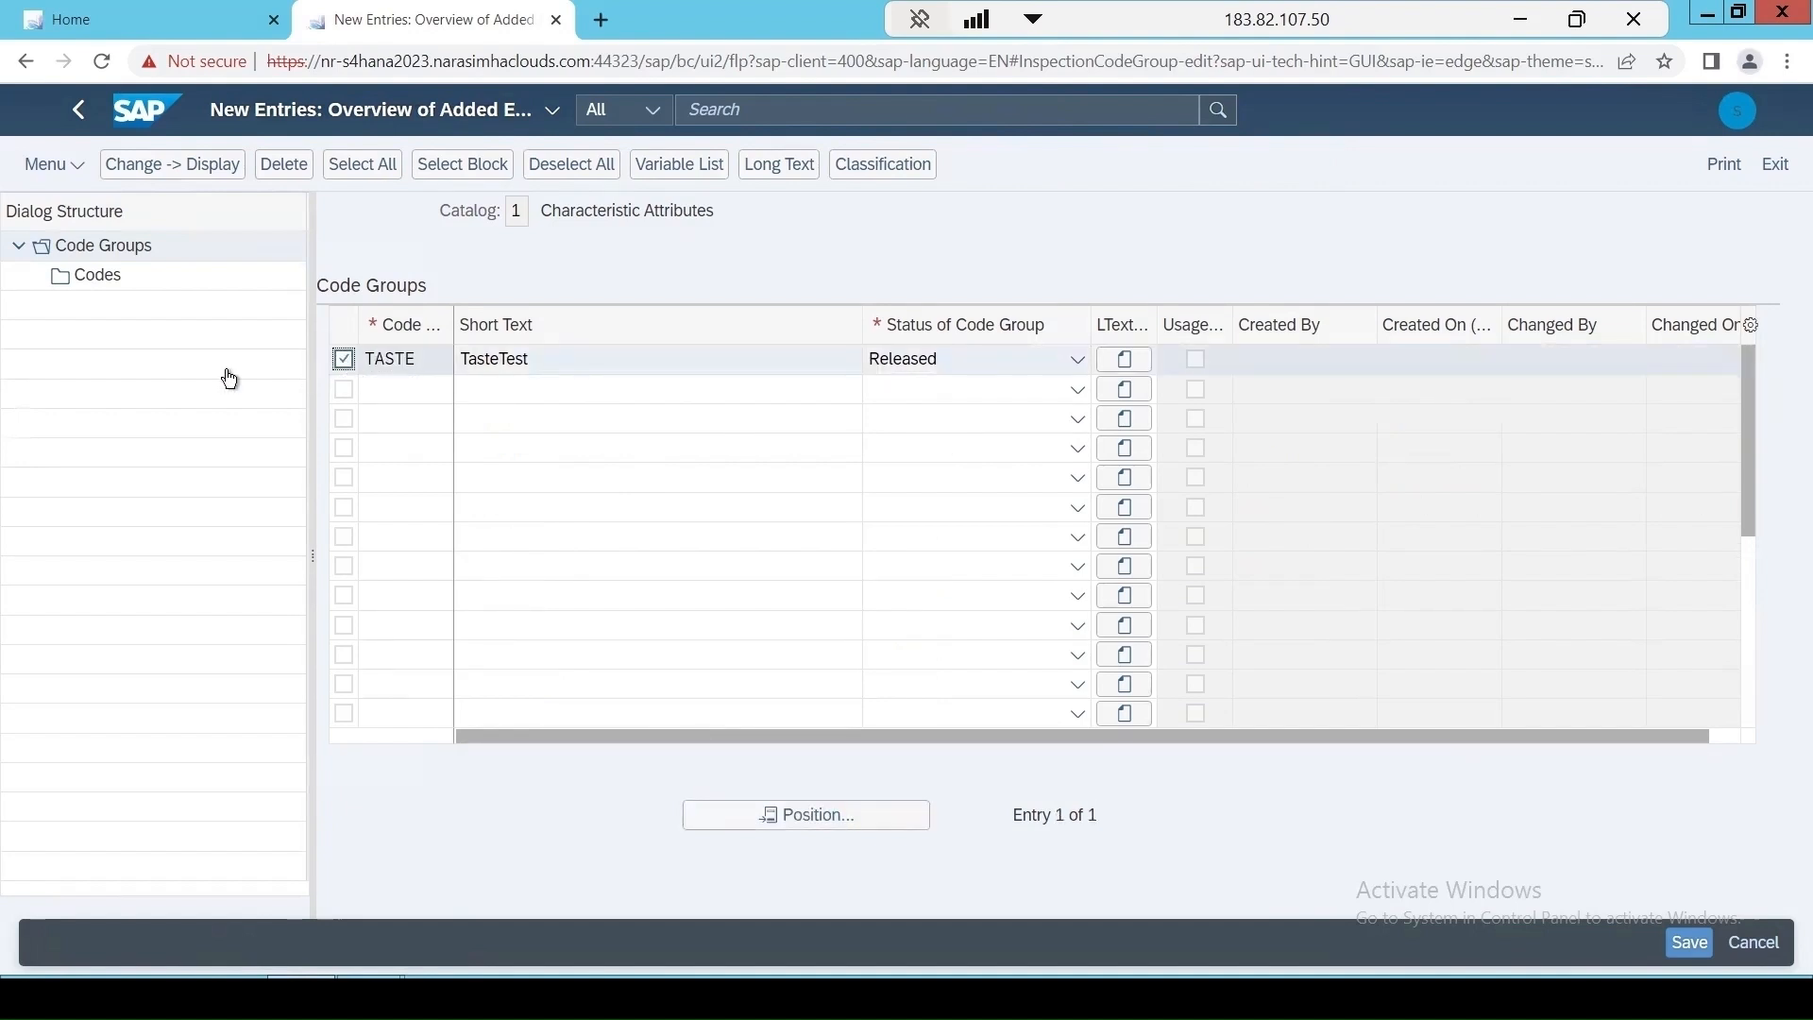
double_click(91, 279)
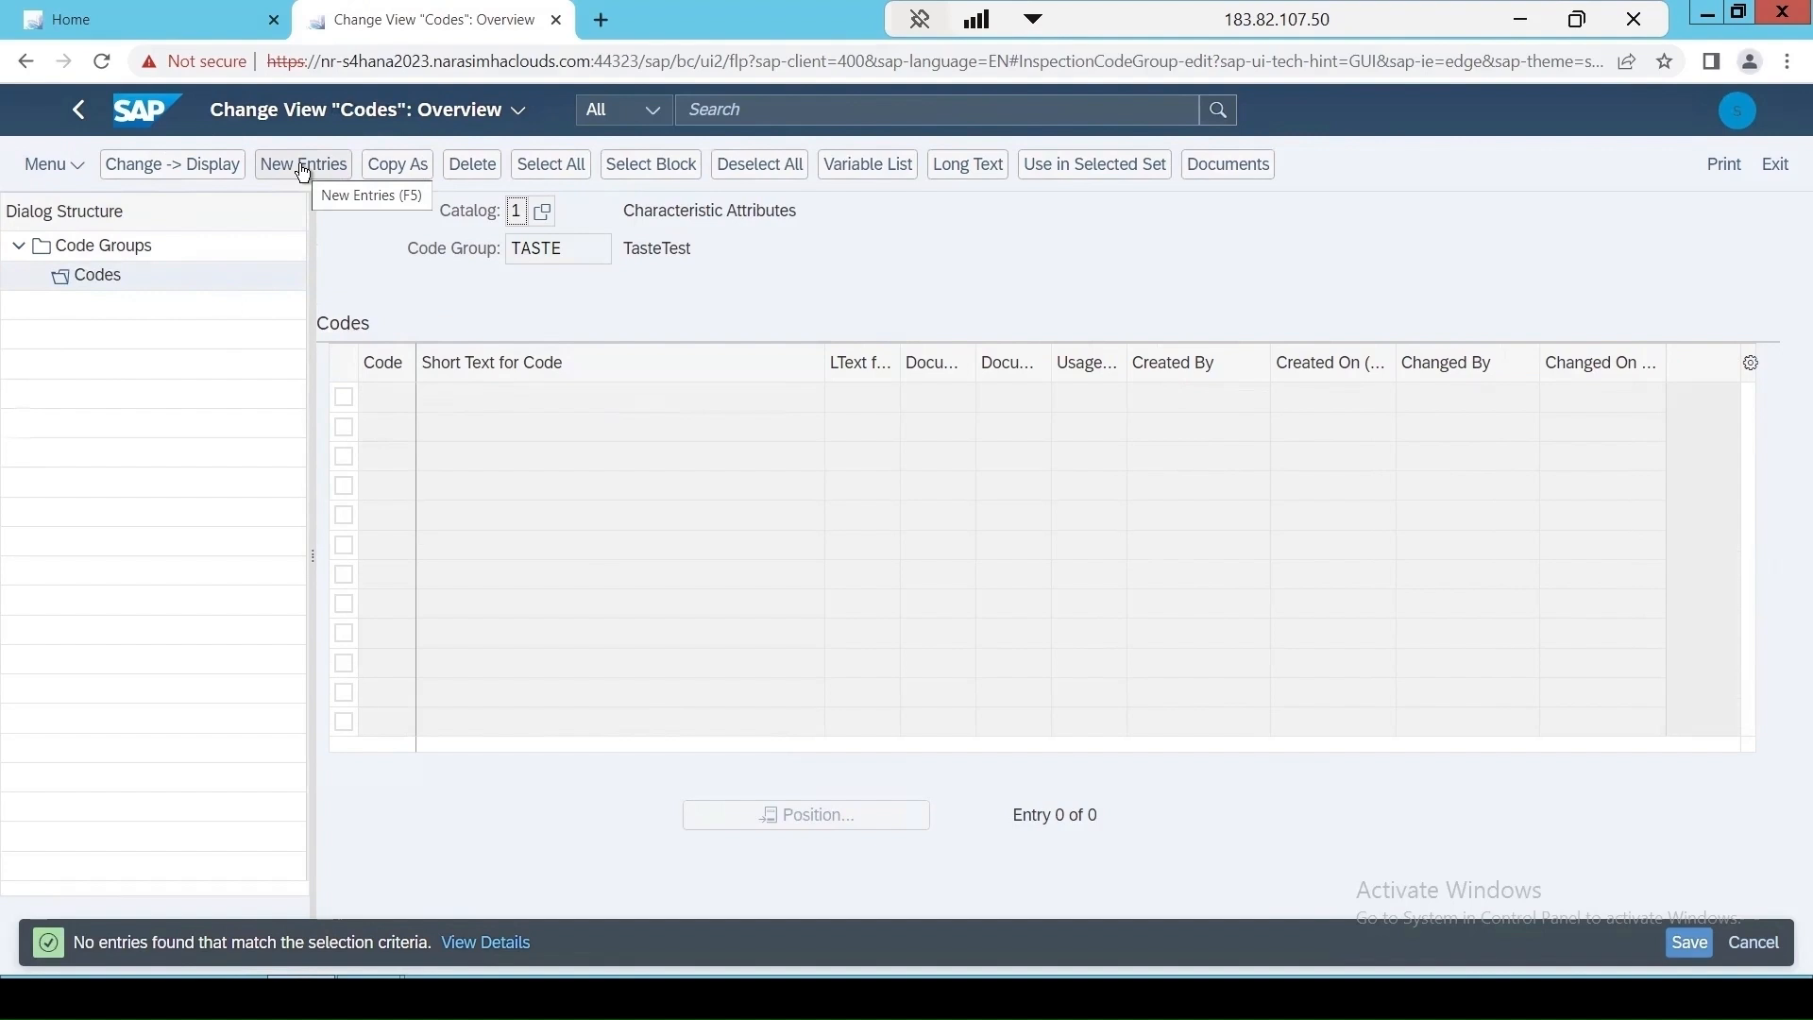
click(303, 165)
text(0)
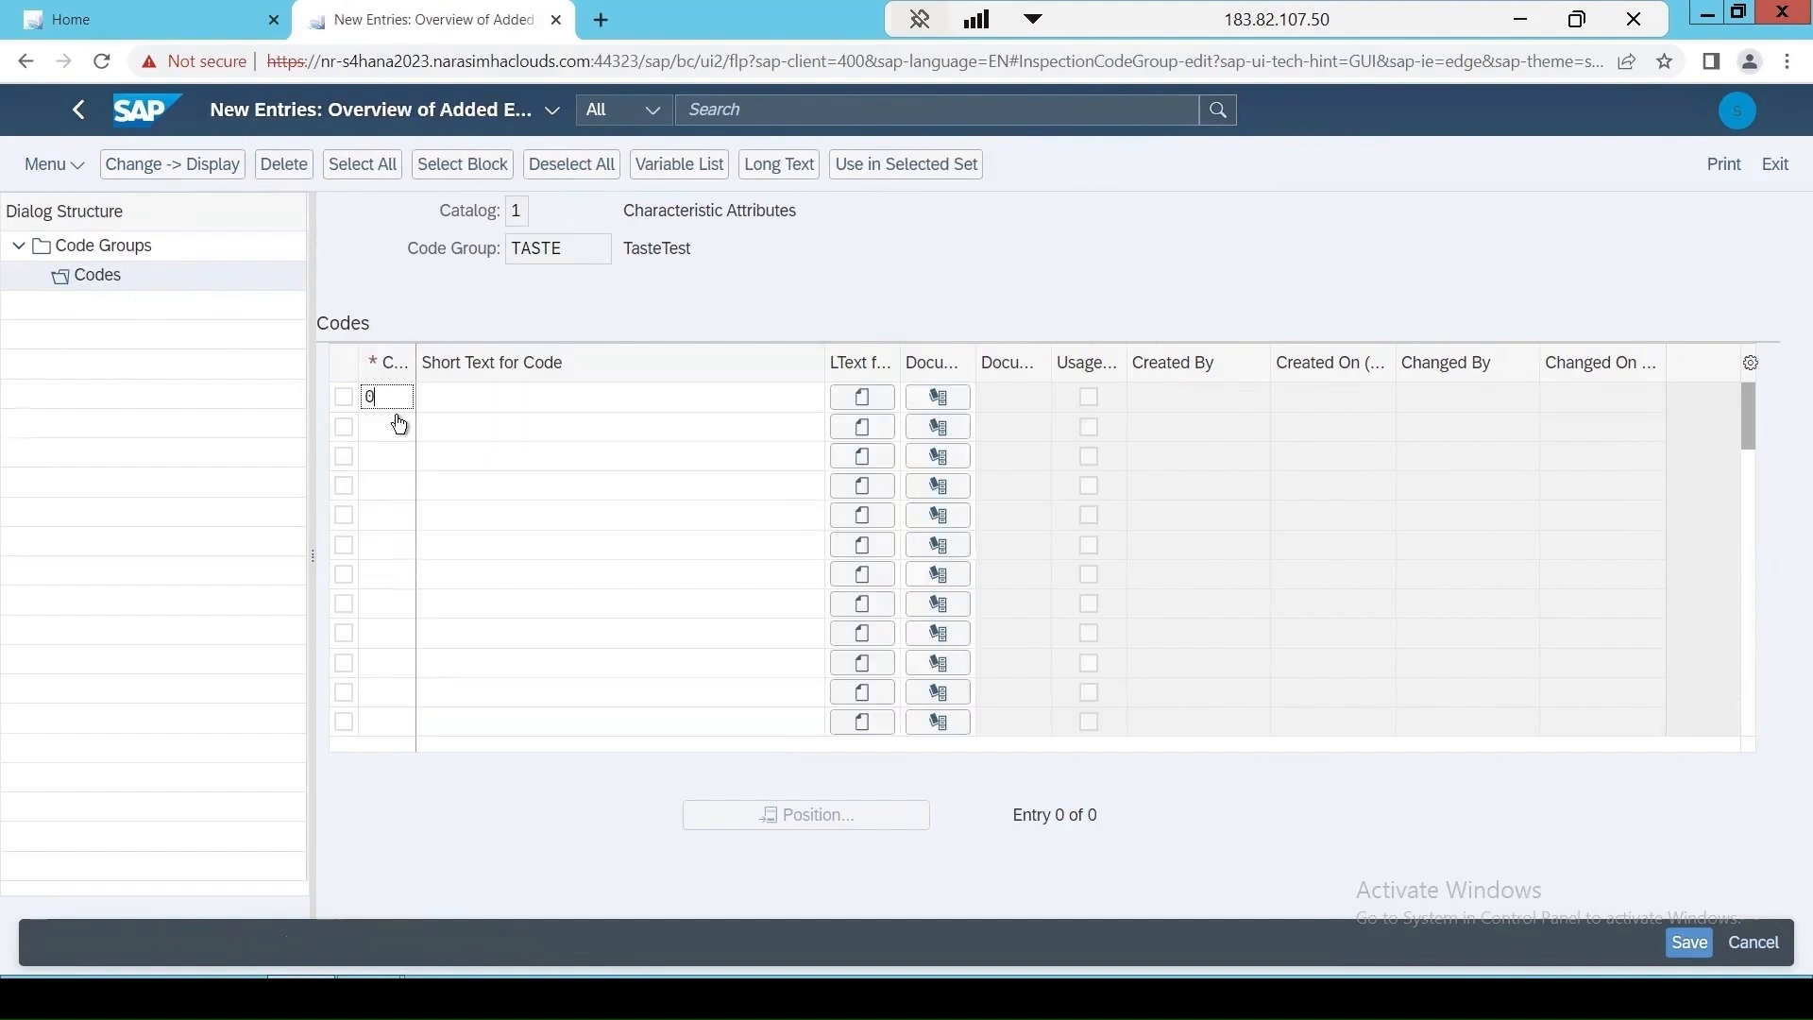
text(01)
key(Tab)
text(Sal)
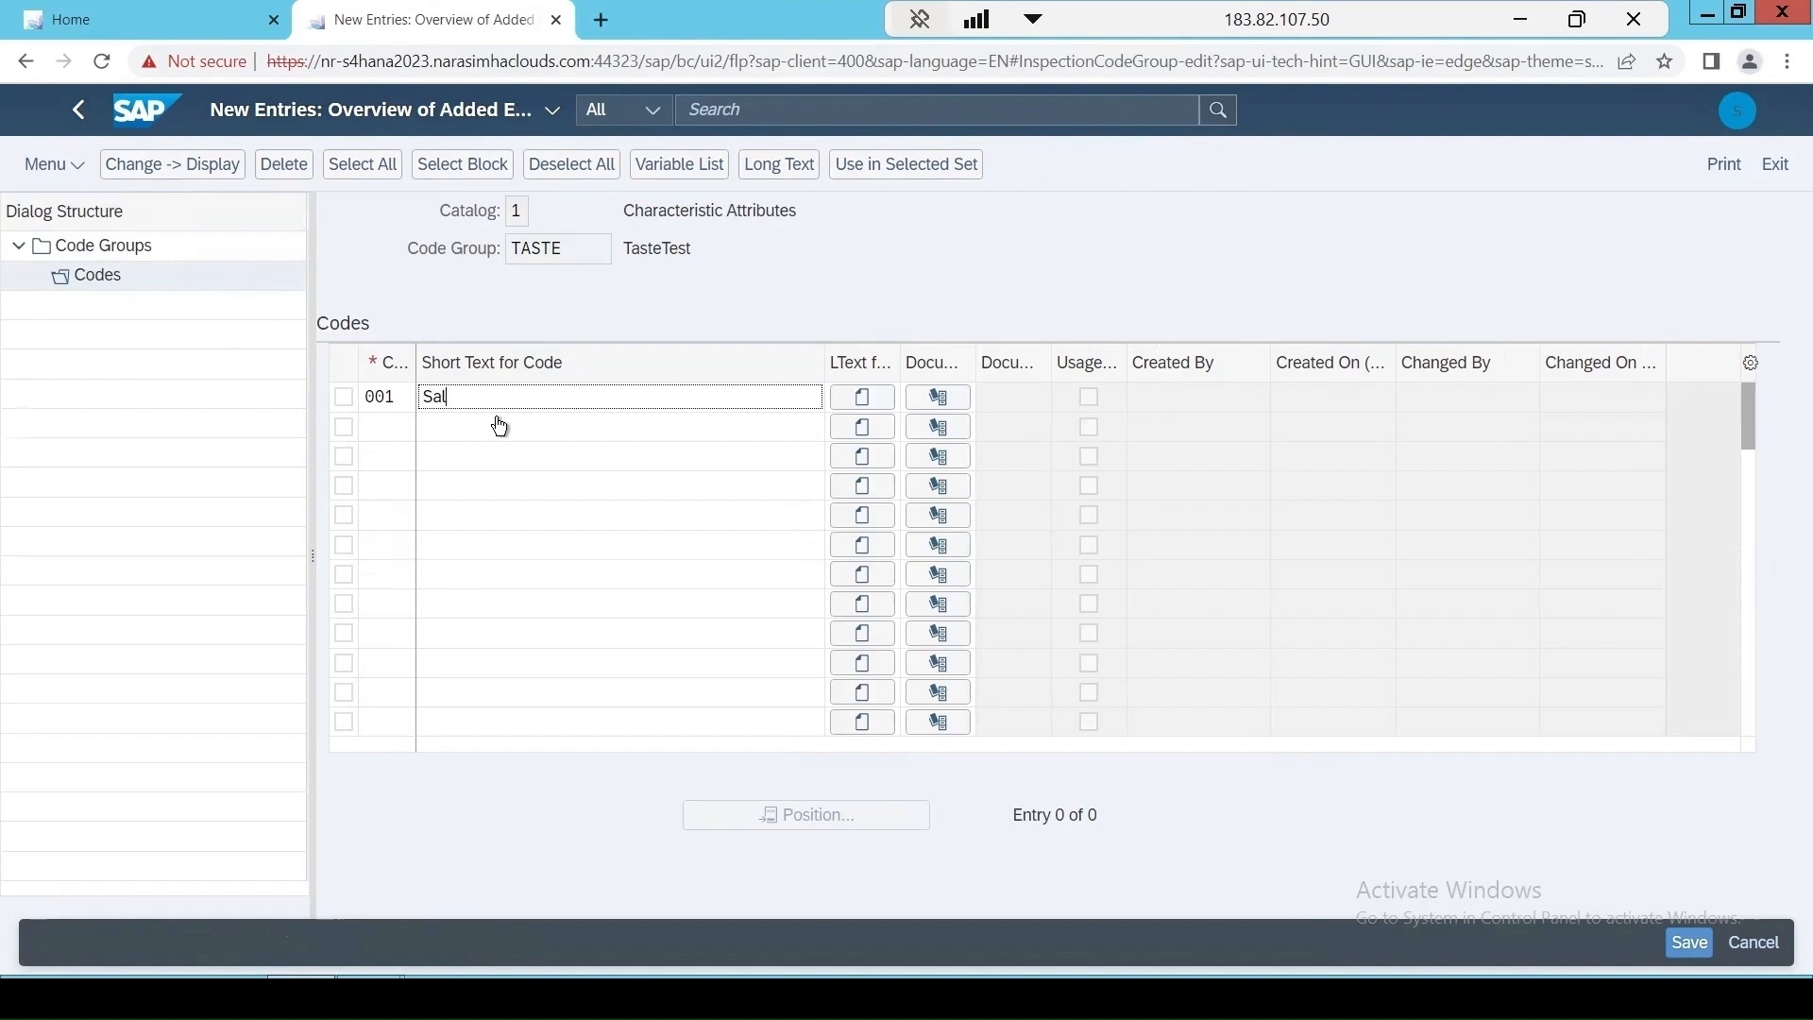
text(ty)
key(Return)
Add code 002 with the short text Bitter and code 003 with the short text Sweet to the TASTE code group.
text(00)
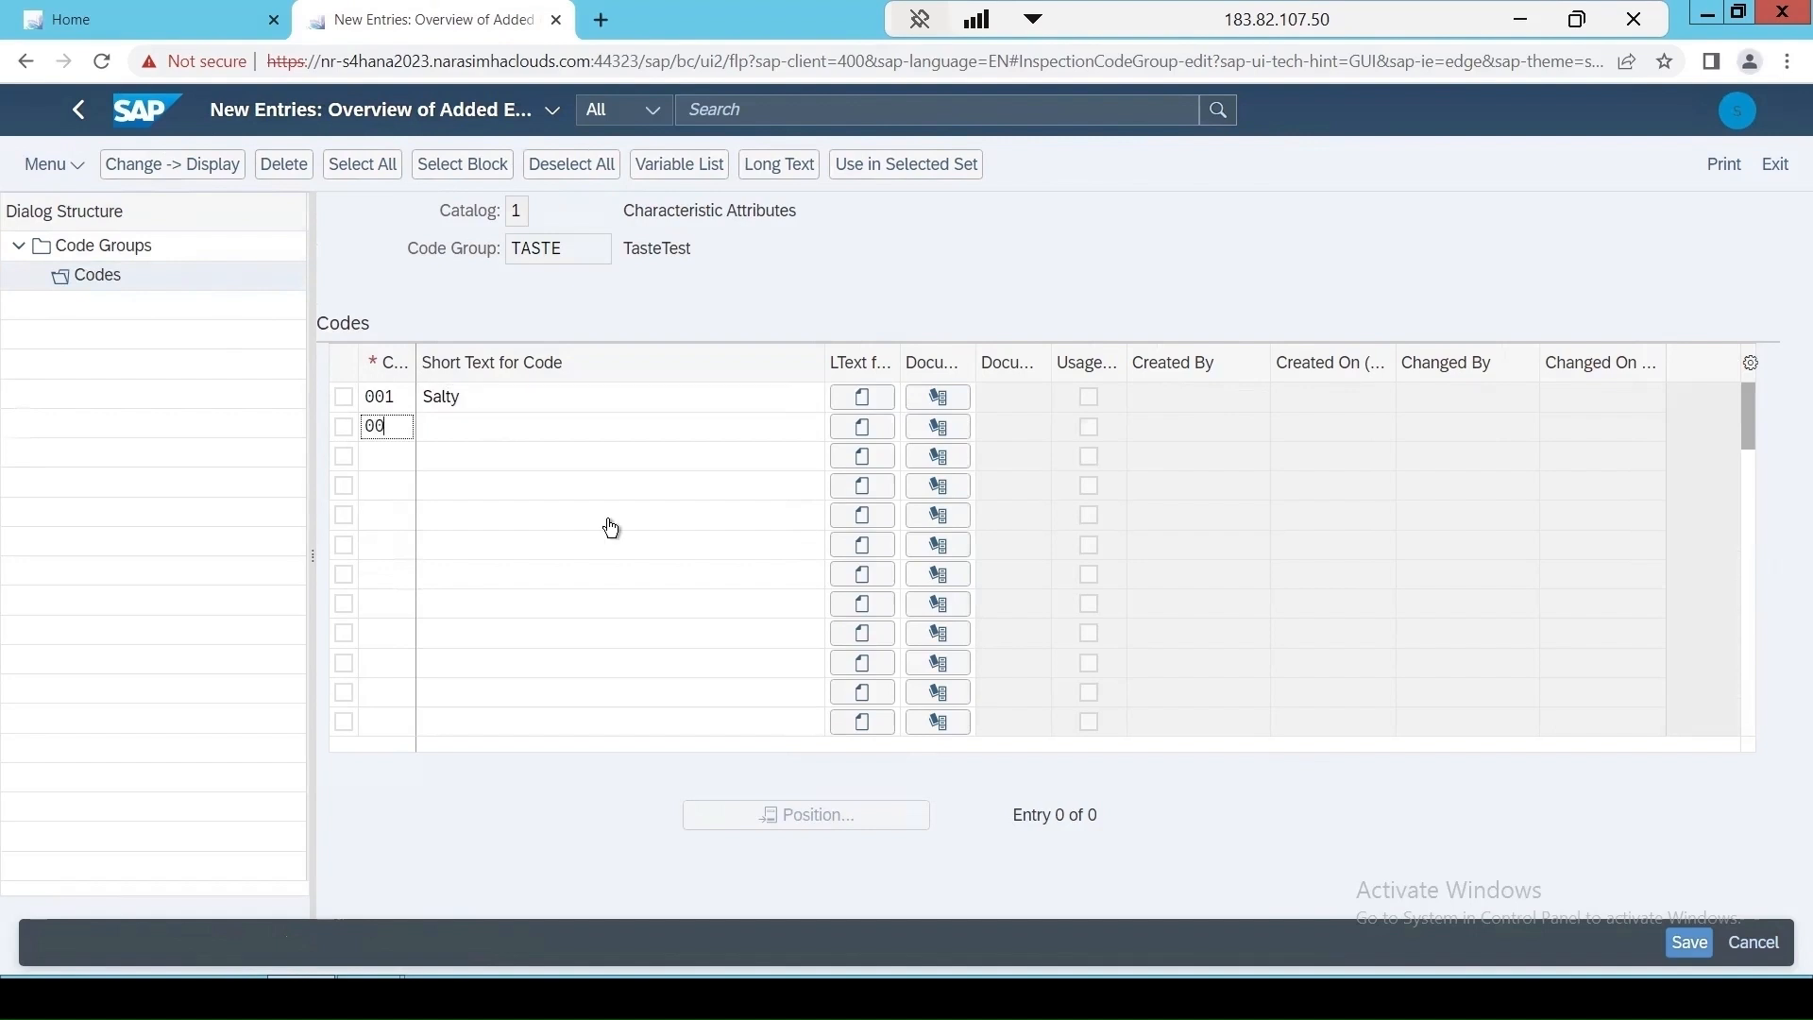
text(2)
click(486, 432)
text(Bitter)
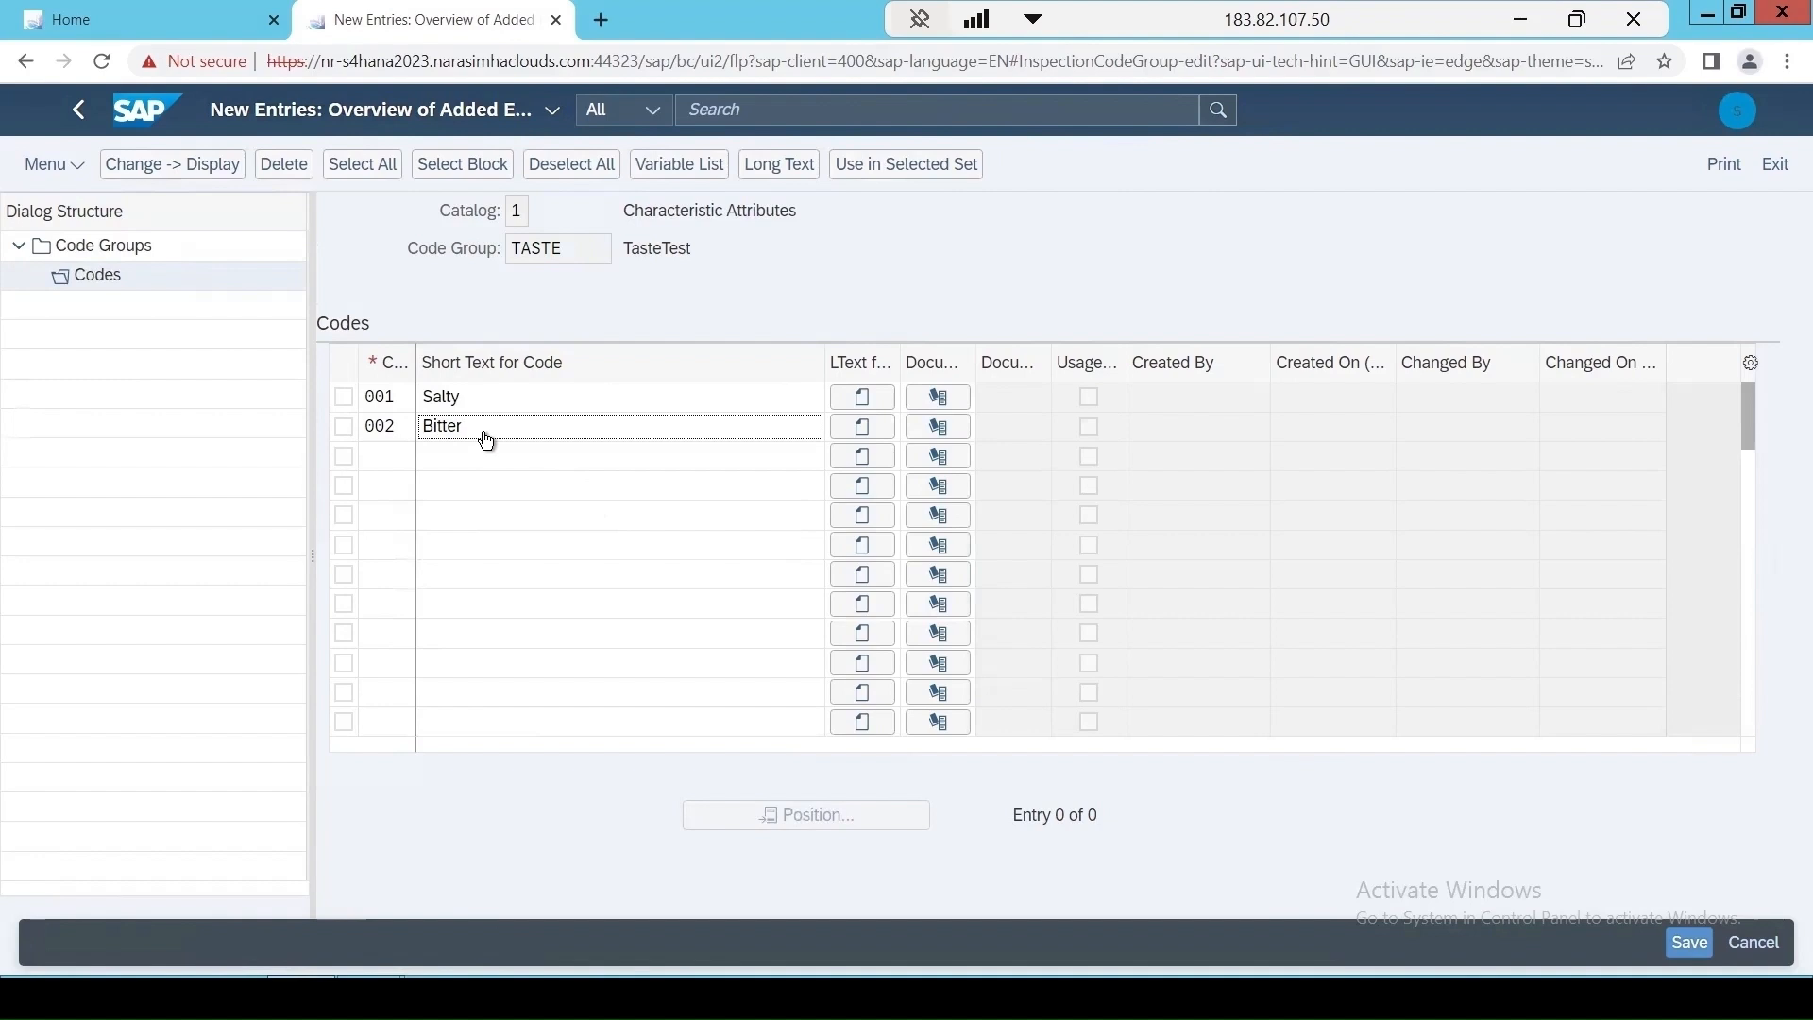
click(387, 459)
text(003)
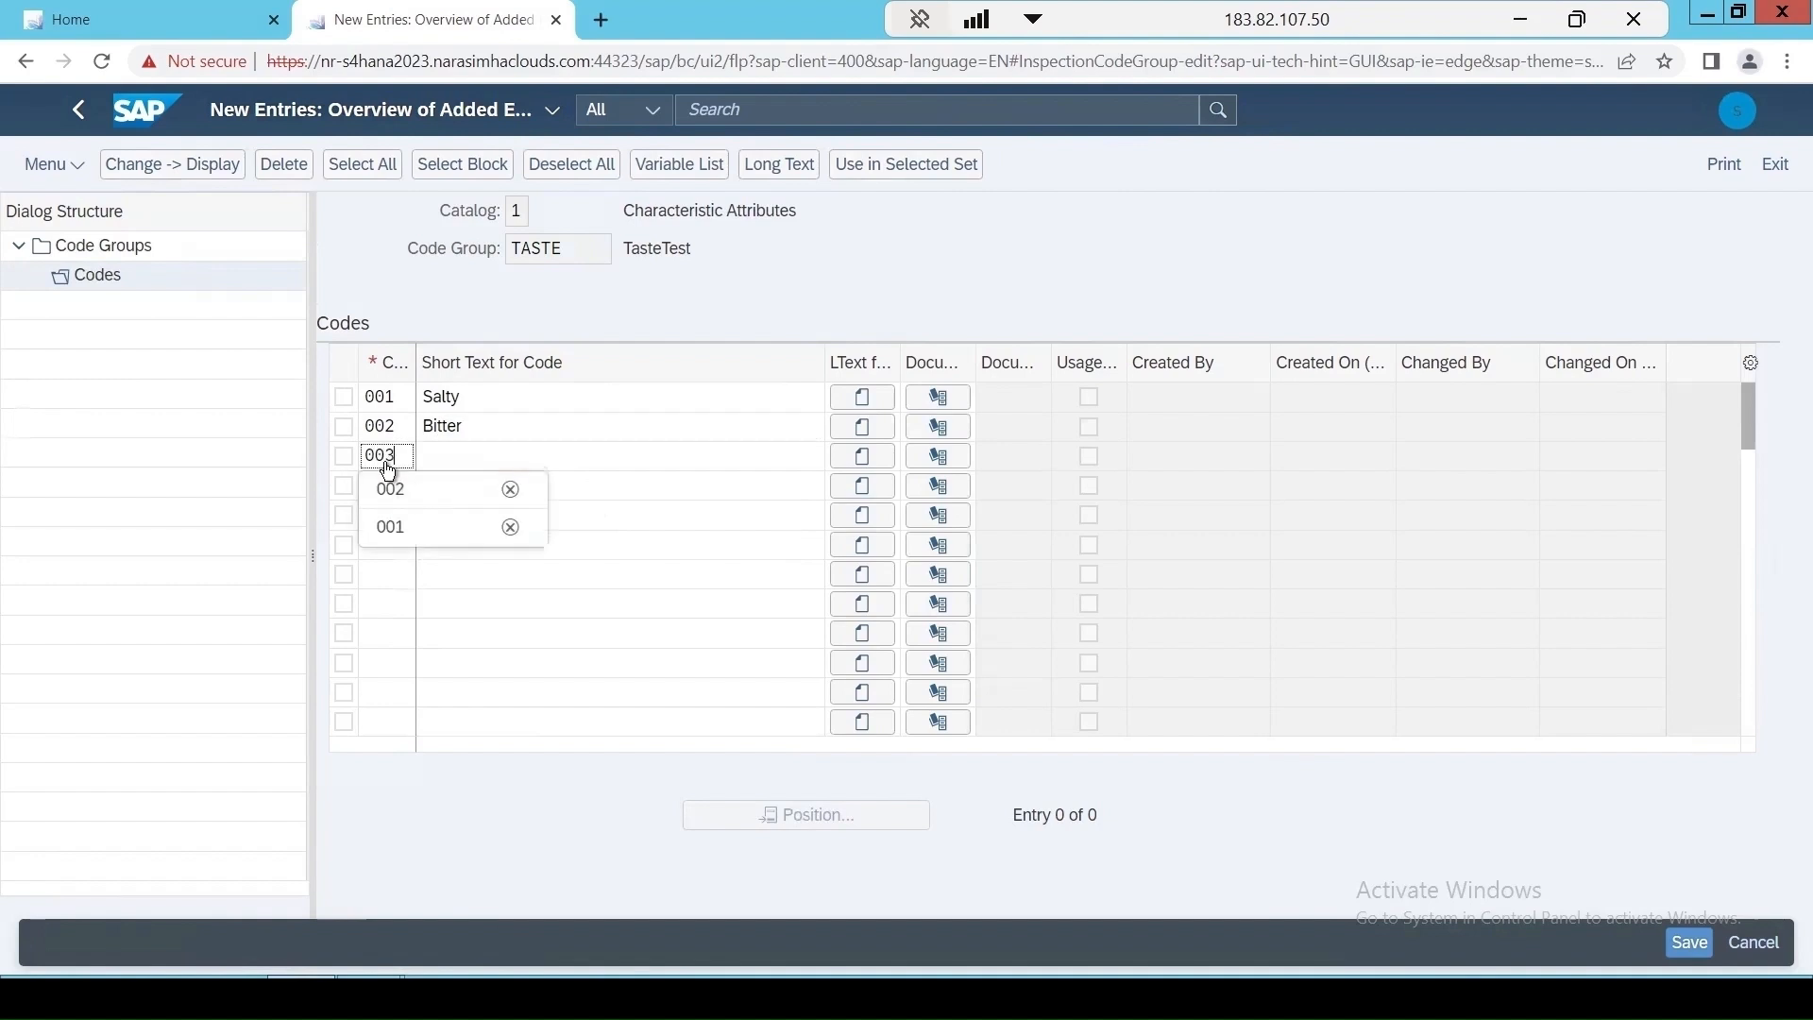
click(475, 462)
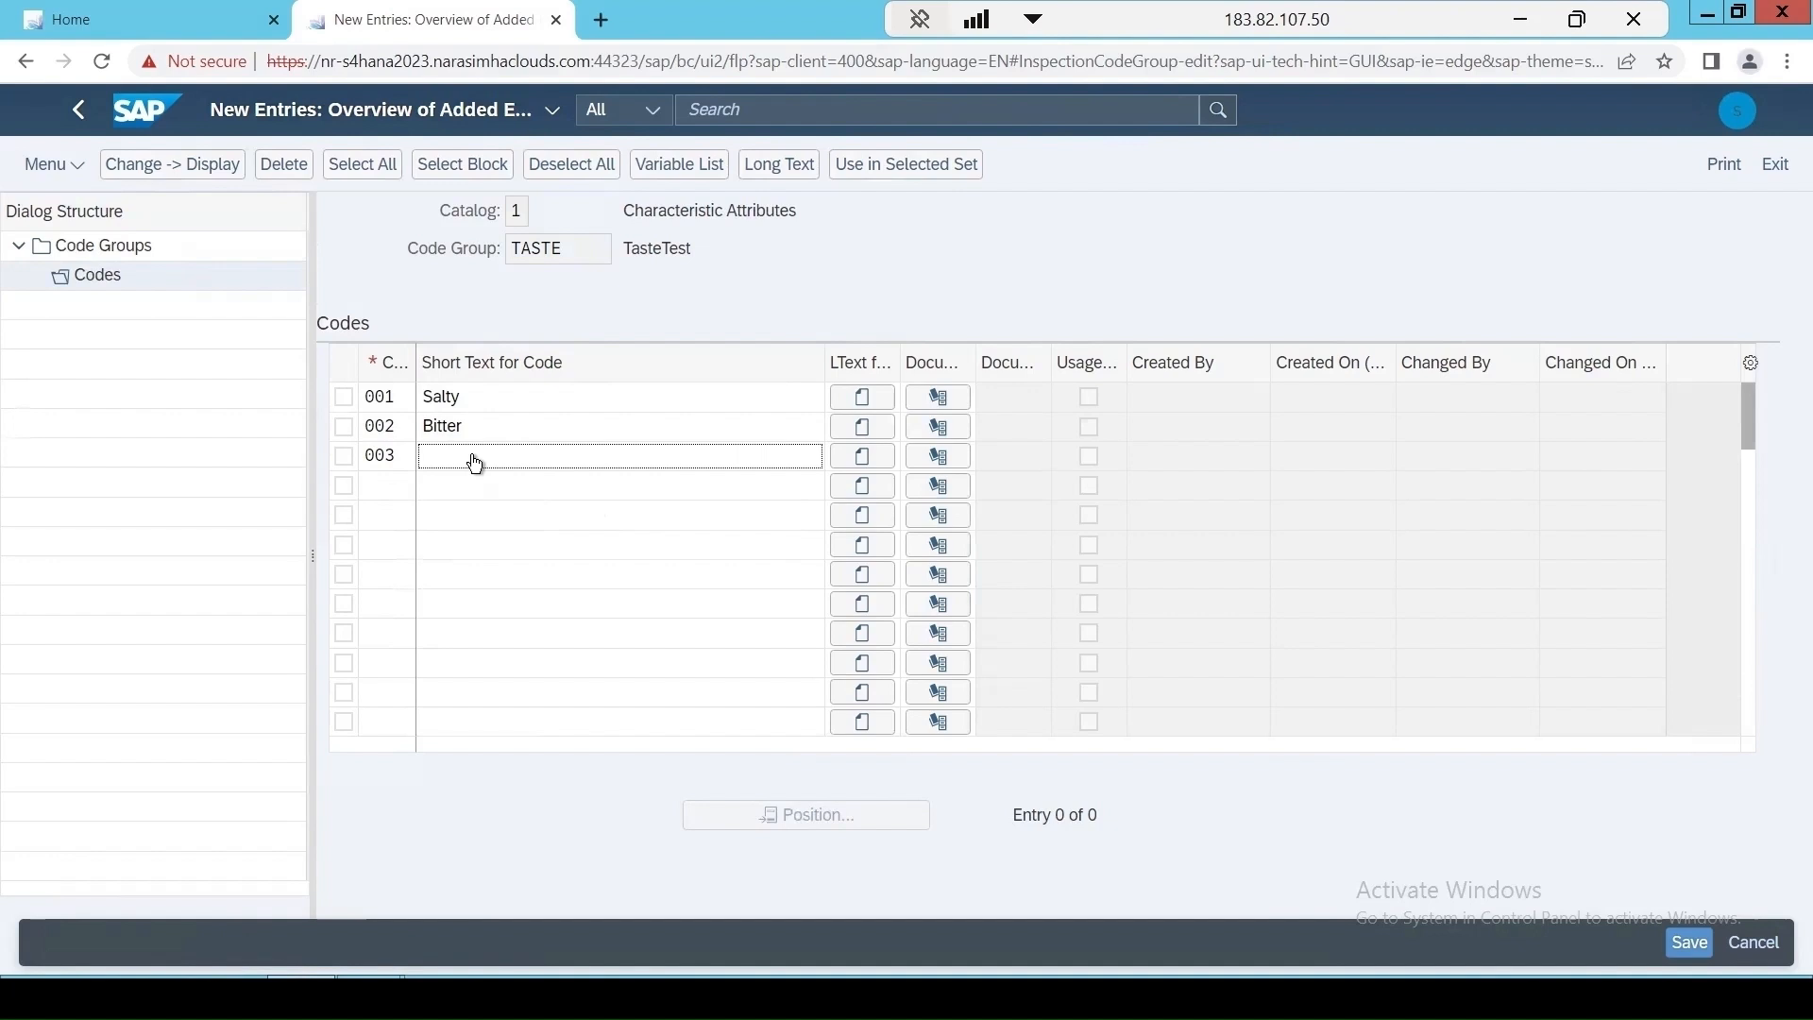
text(Sweet)
key(Return)
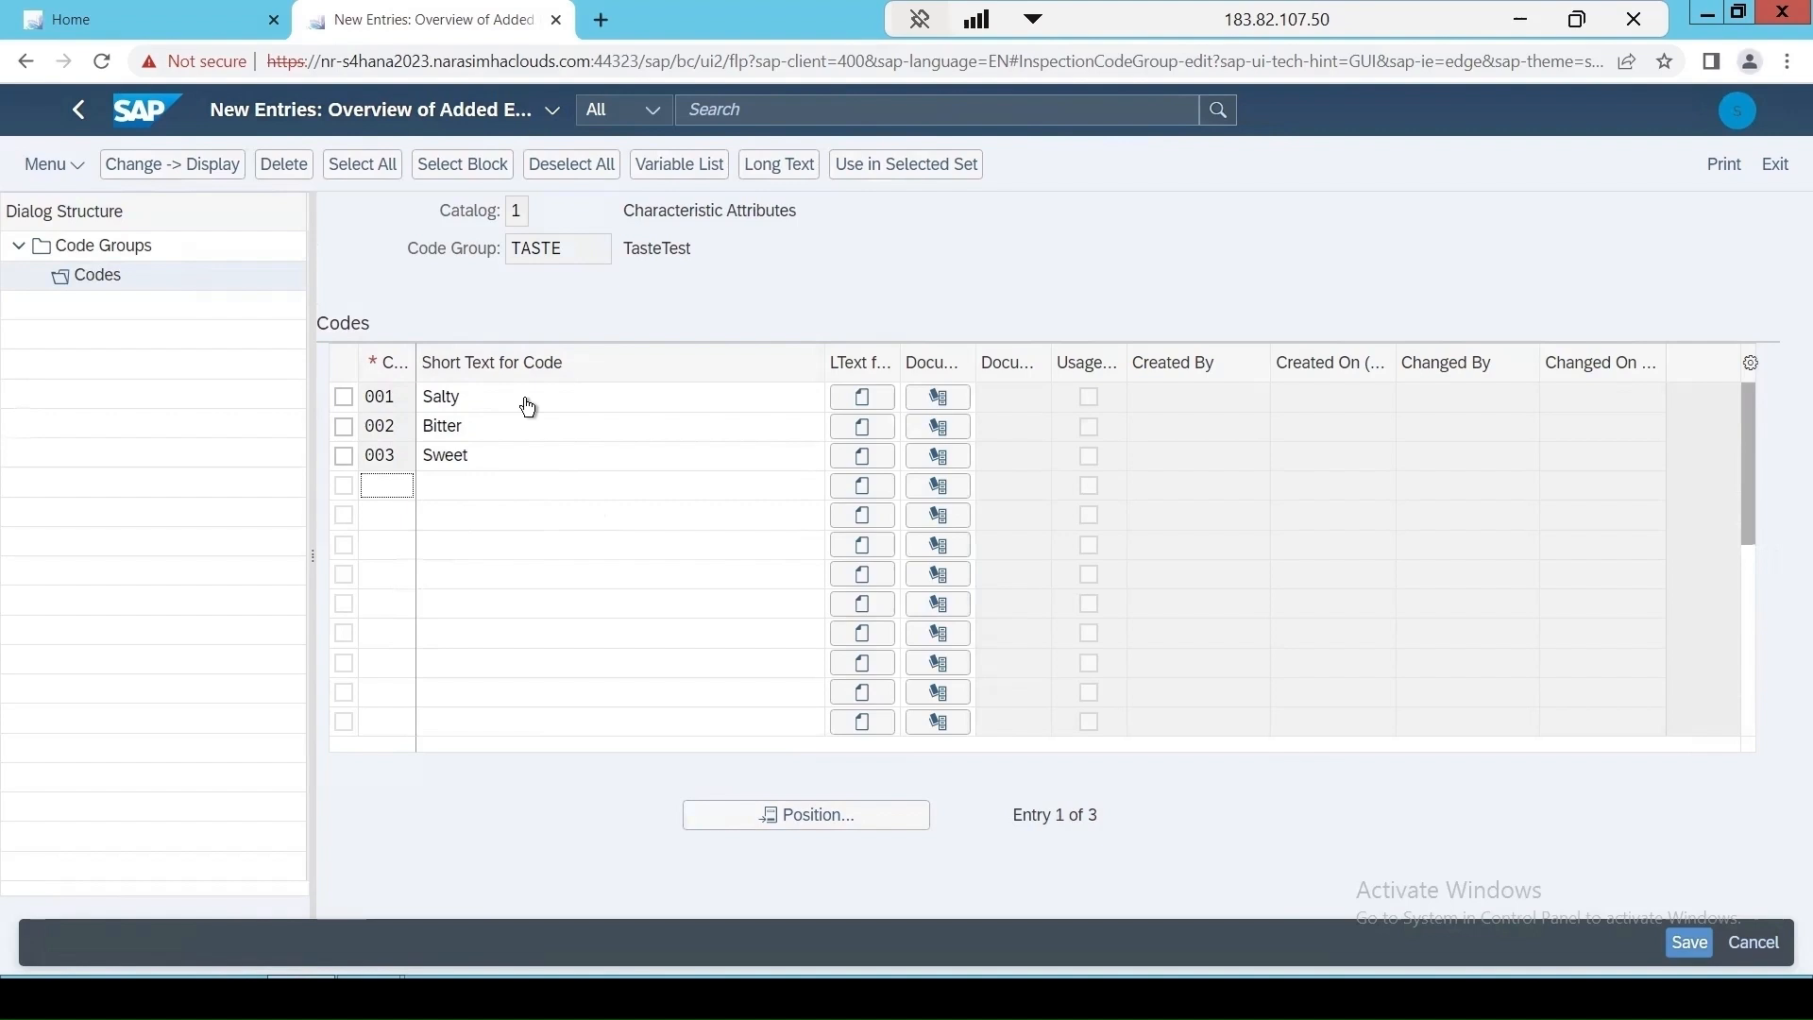
Save the new codes under the proposed customizing request and select TASTE in the reopened code groups list of catalog 1.
click(1683, 947)
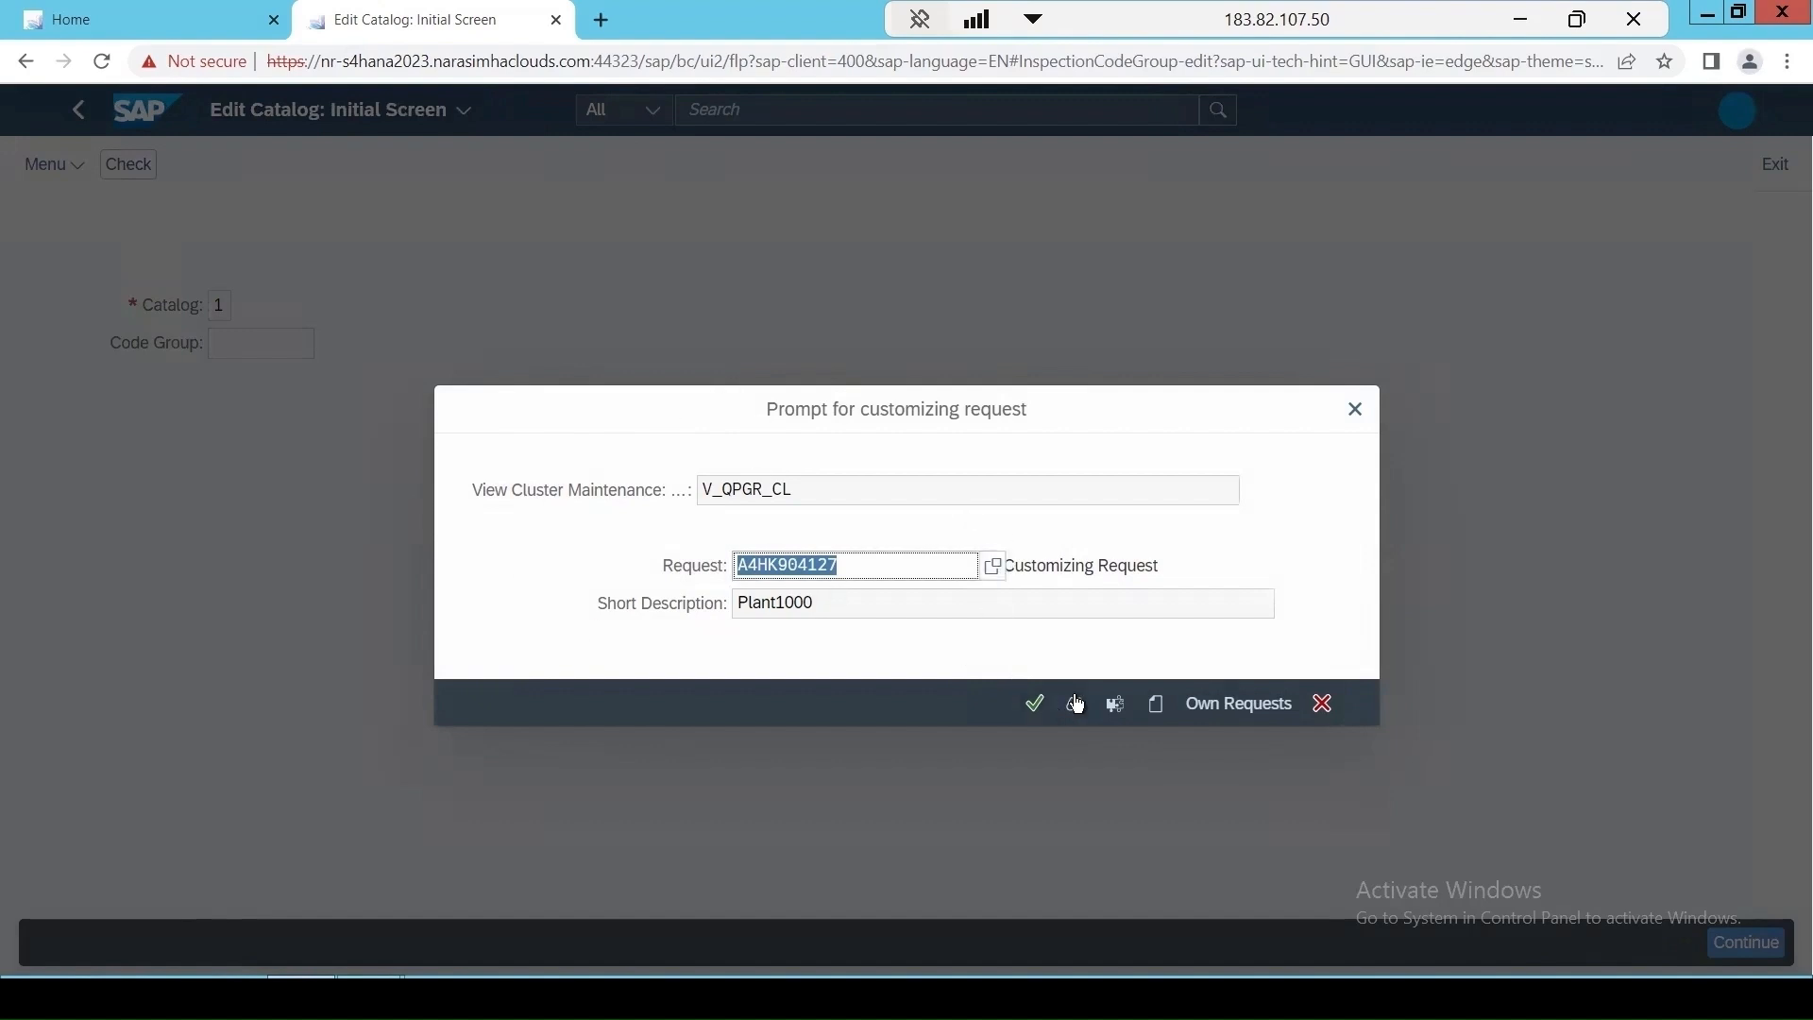
key(Return)
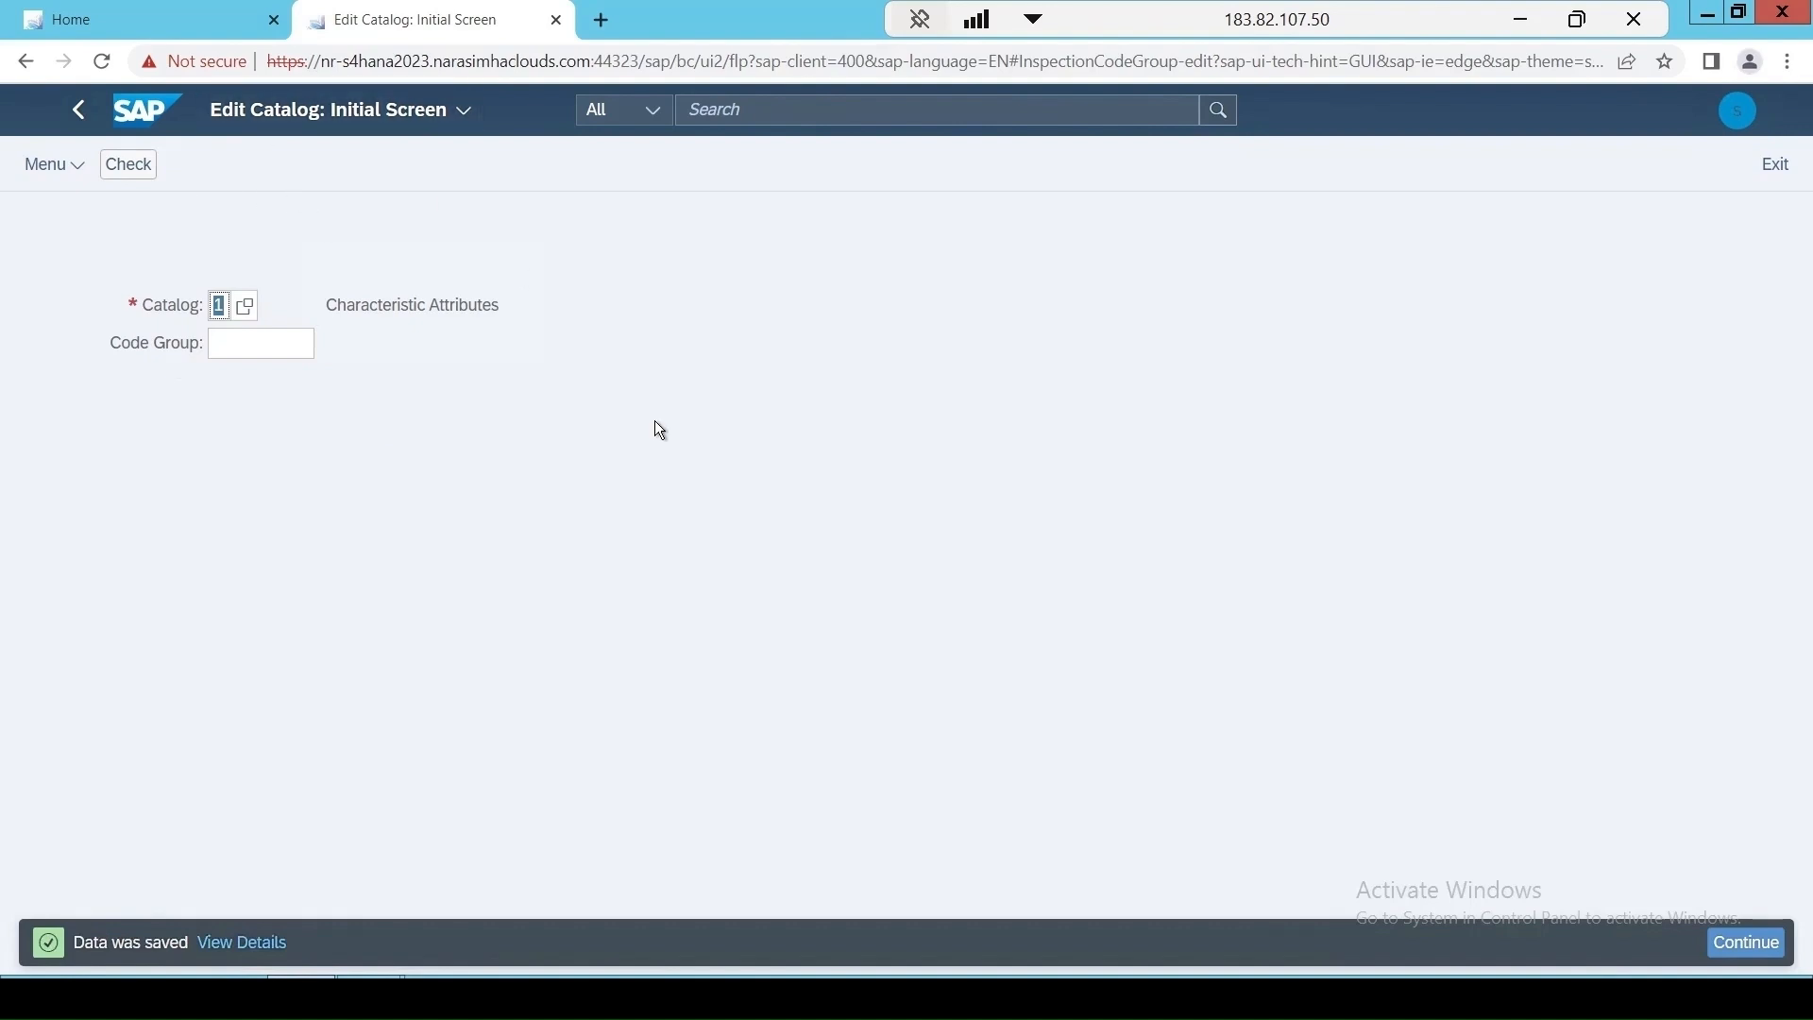
key(Return)
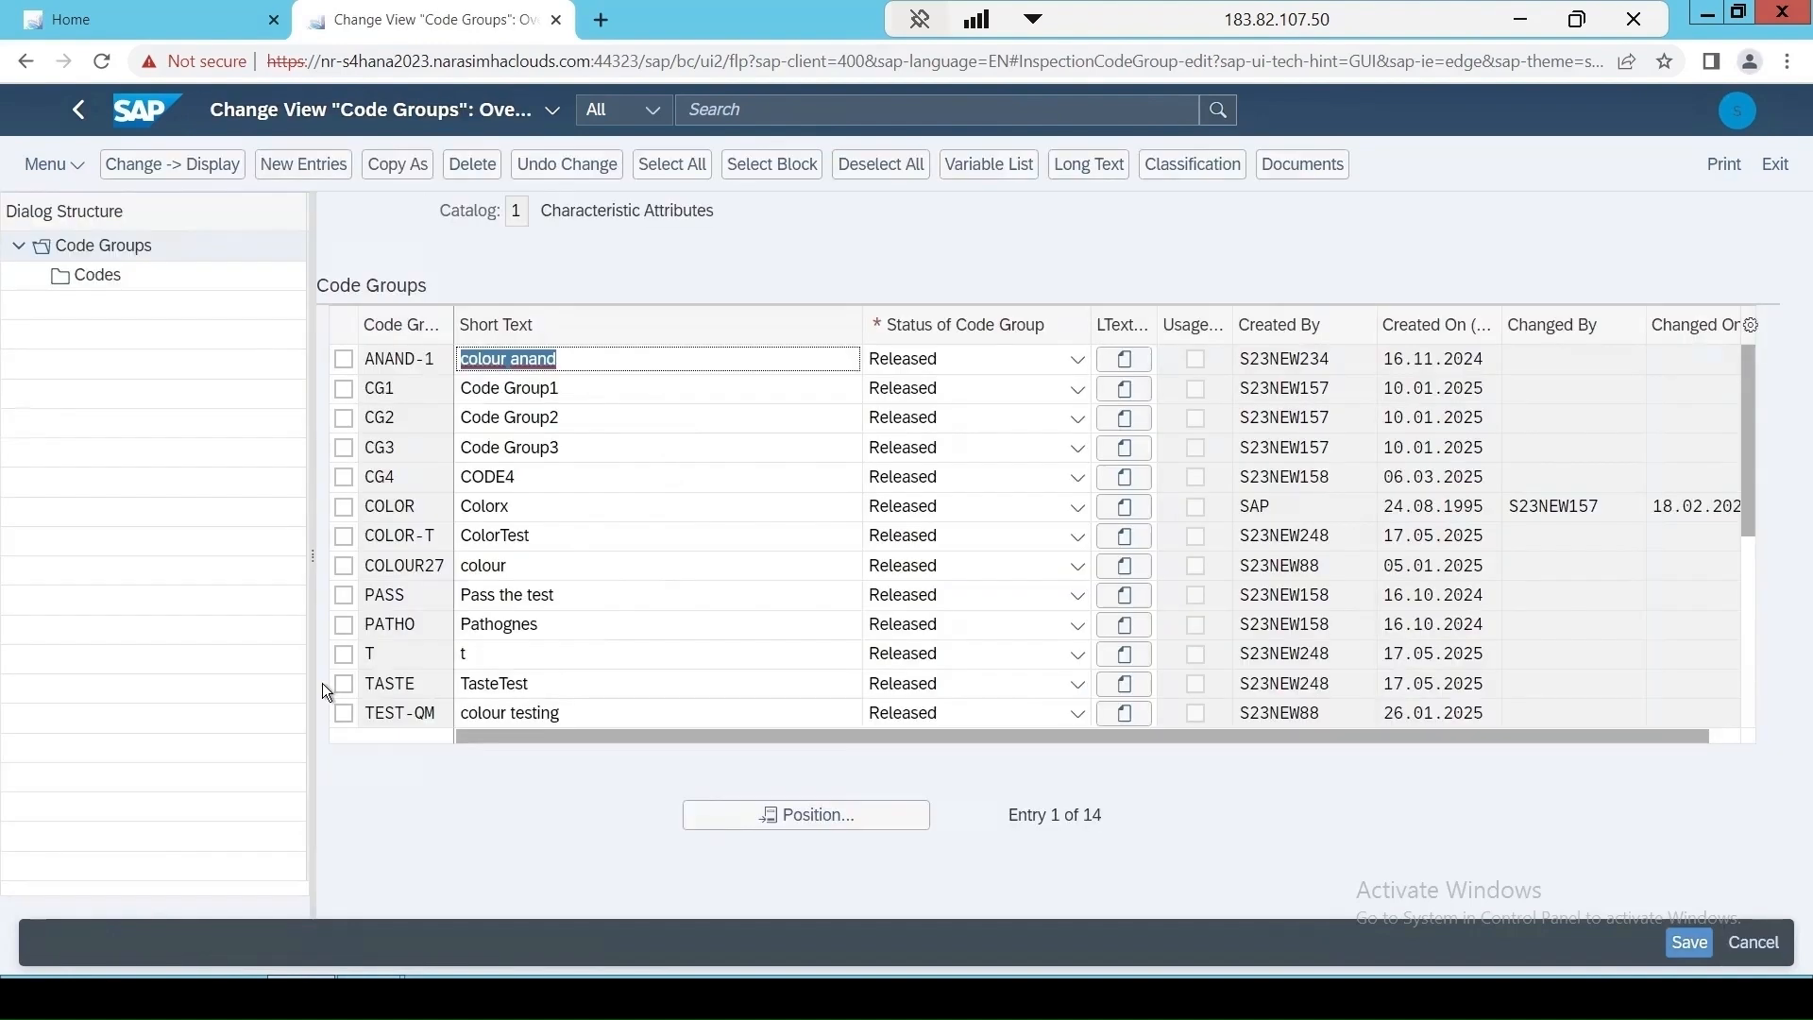
click(343, 683)
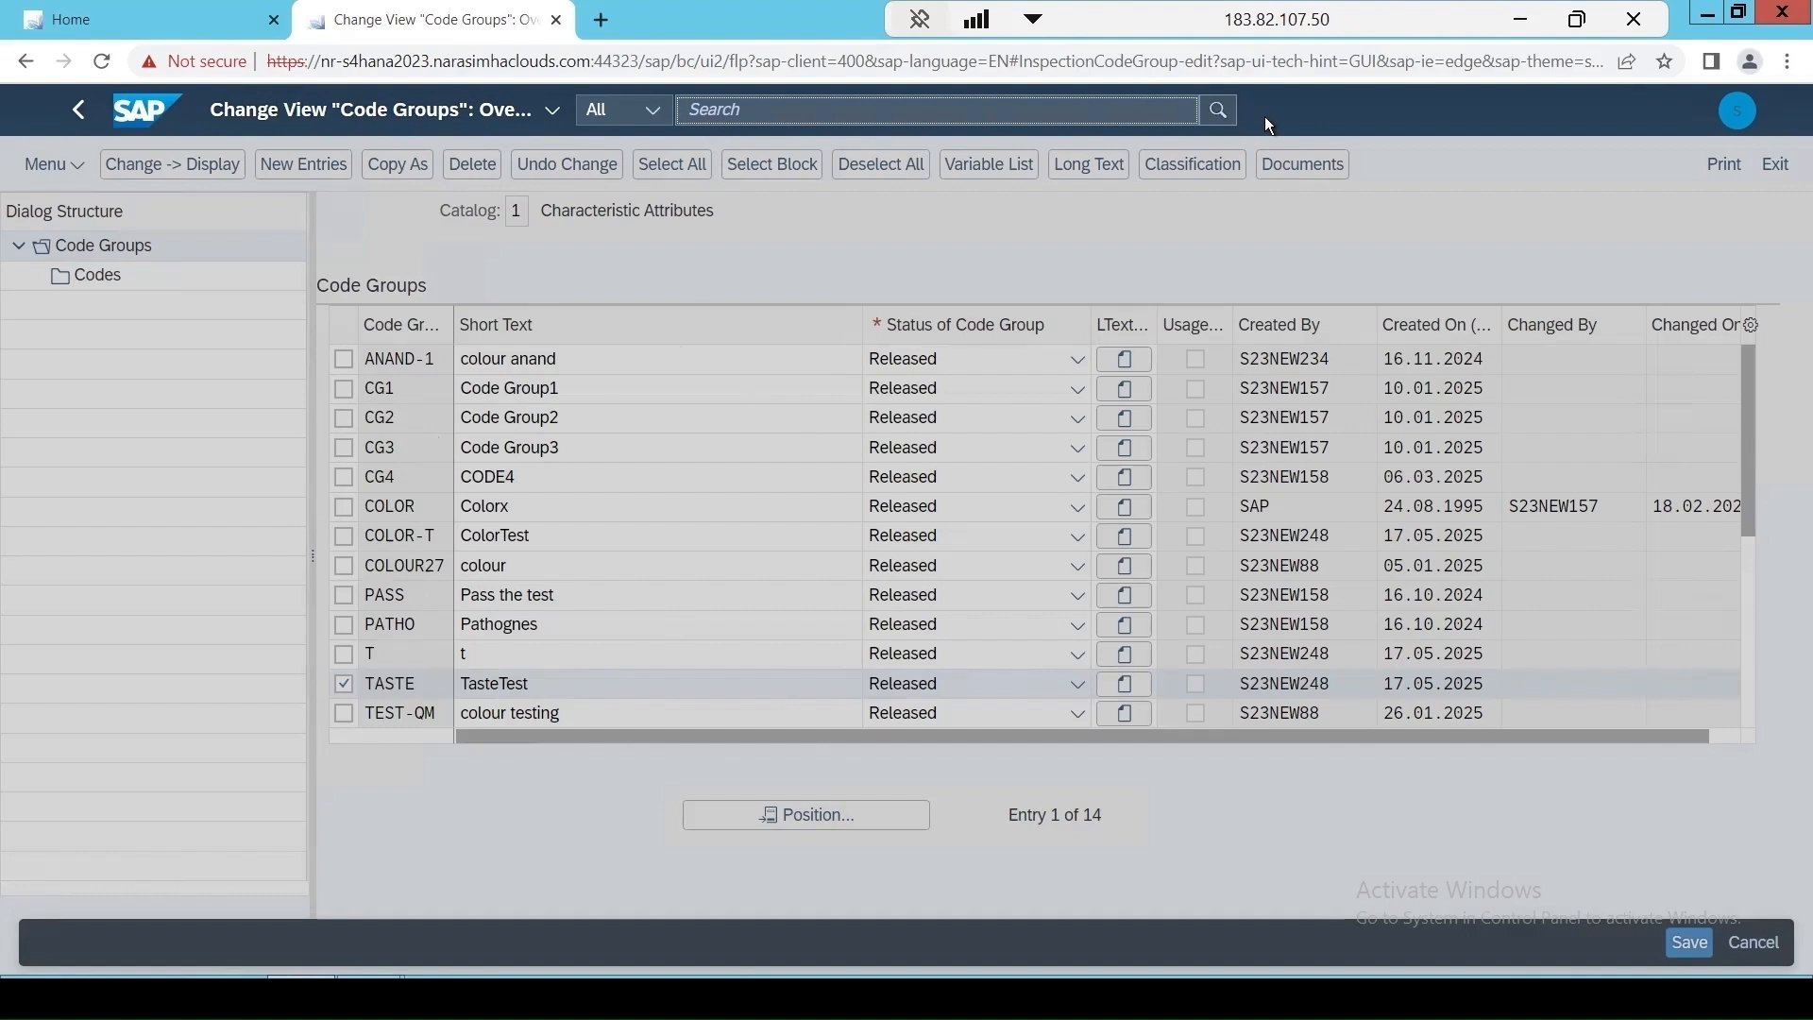
Search for "edit selected s" and open the Edit Selected Sets app.
text(edit)
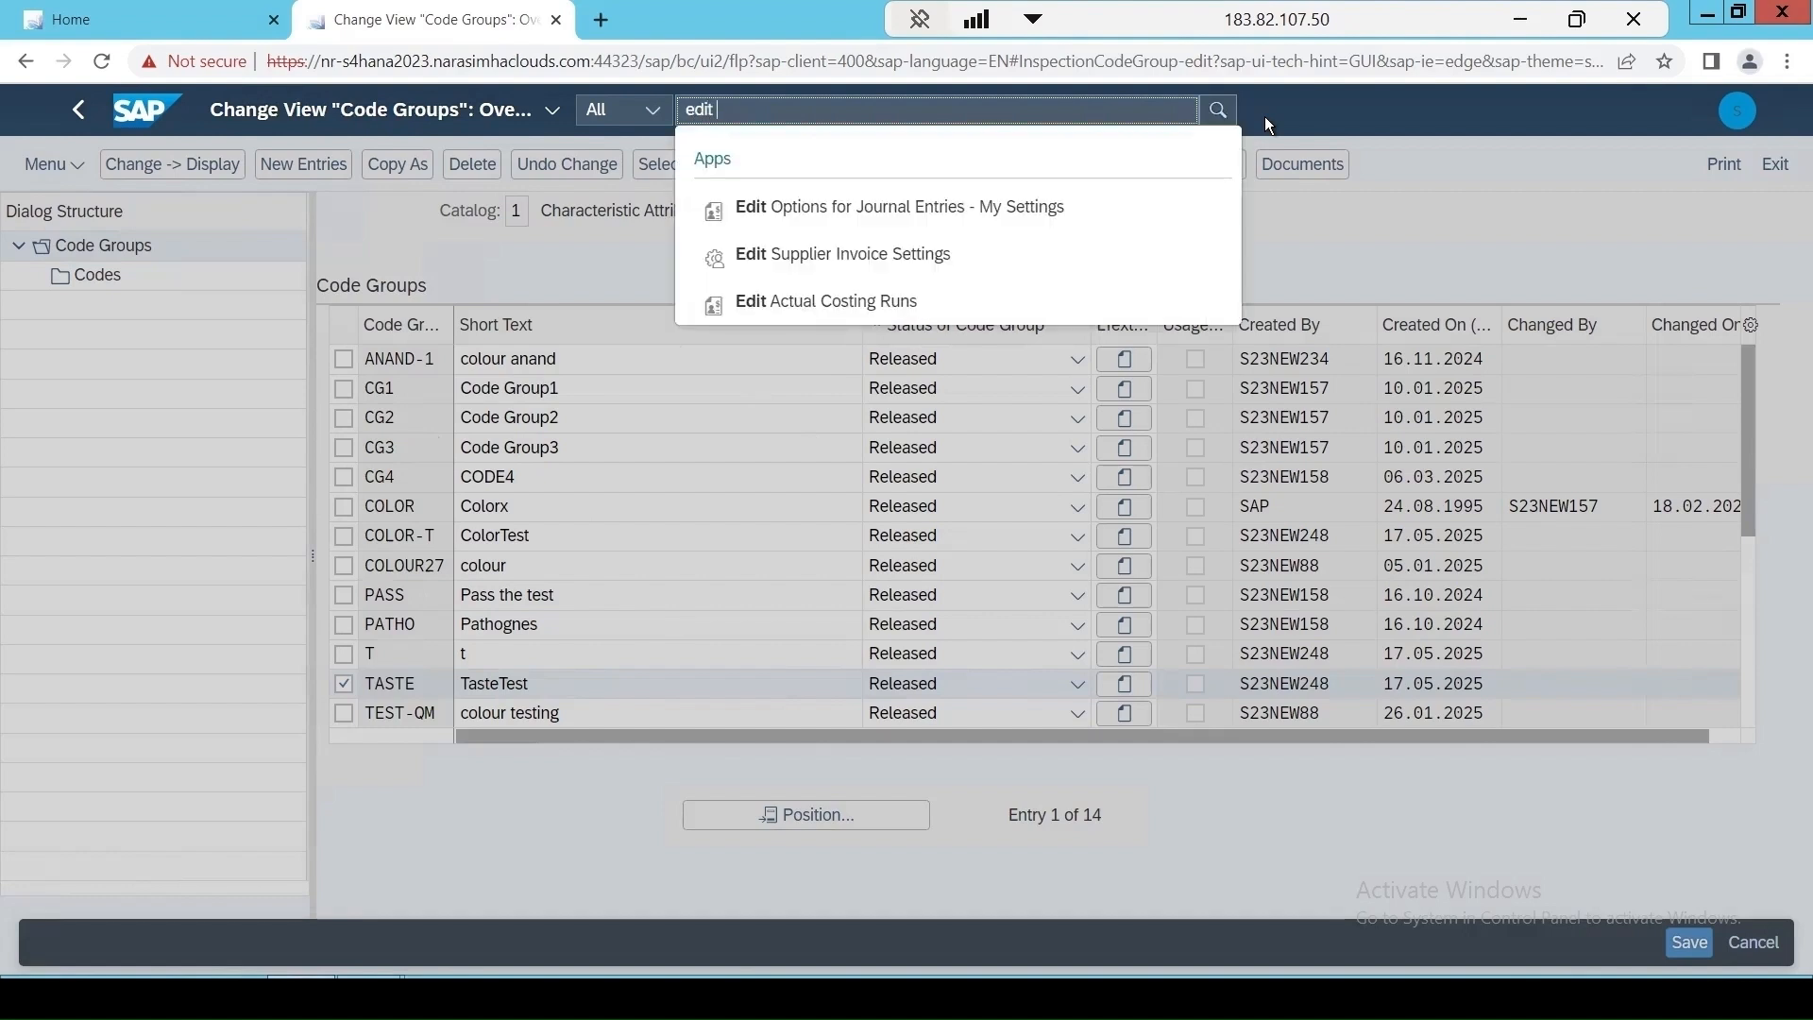
text( selected s)
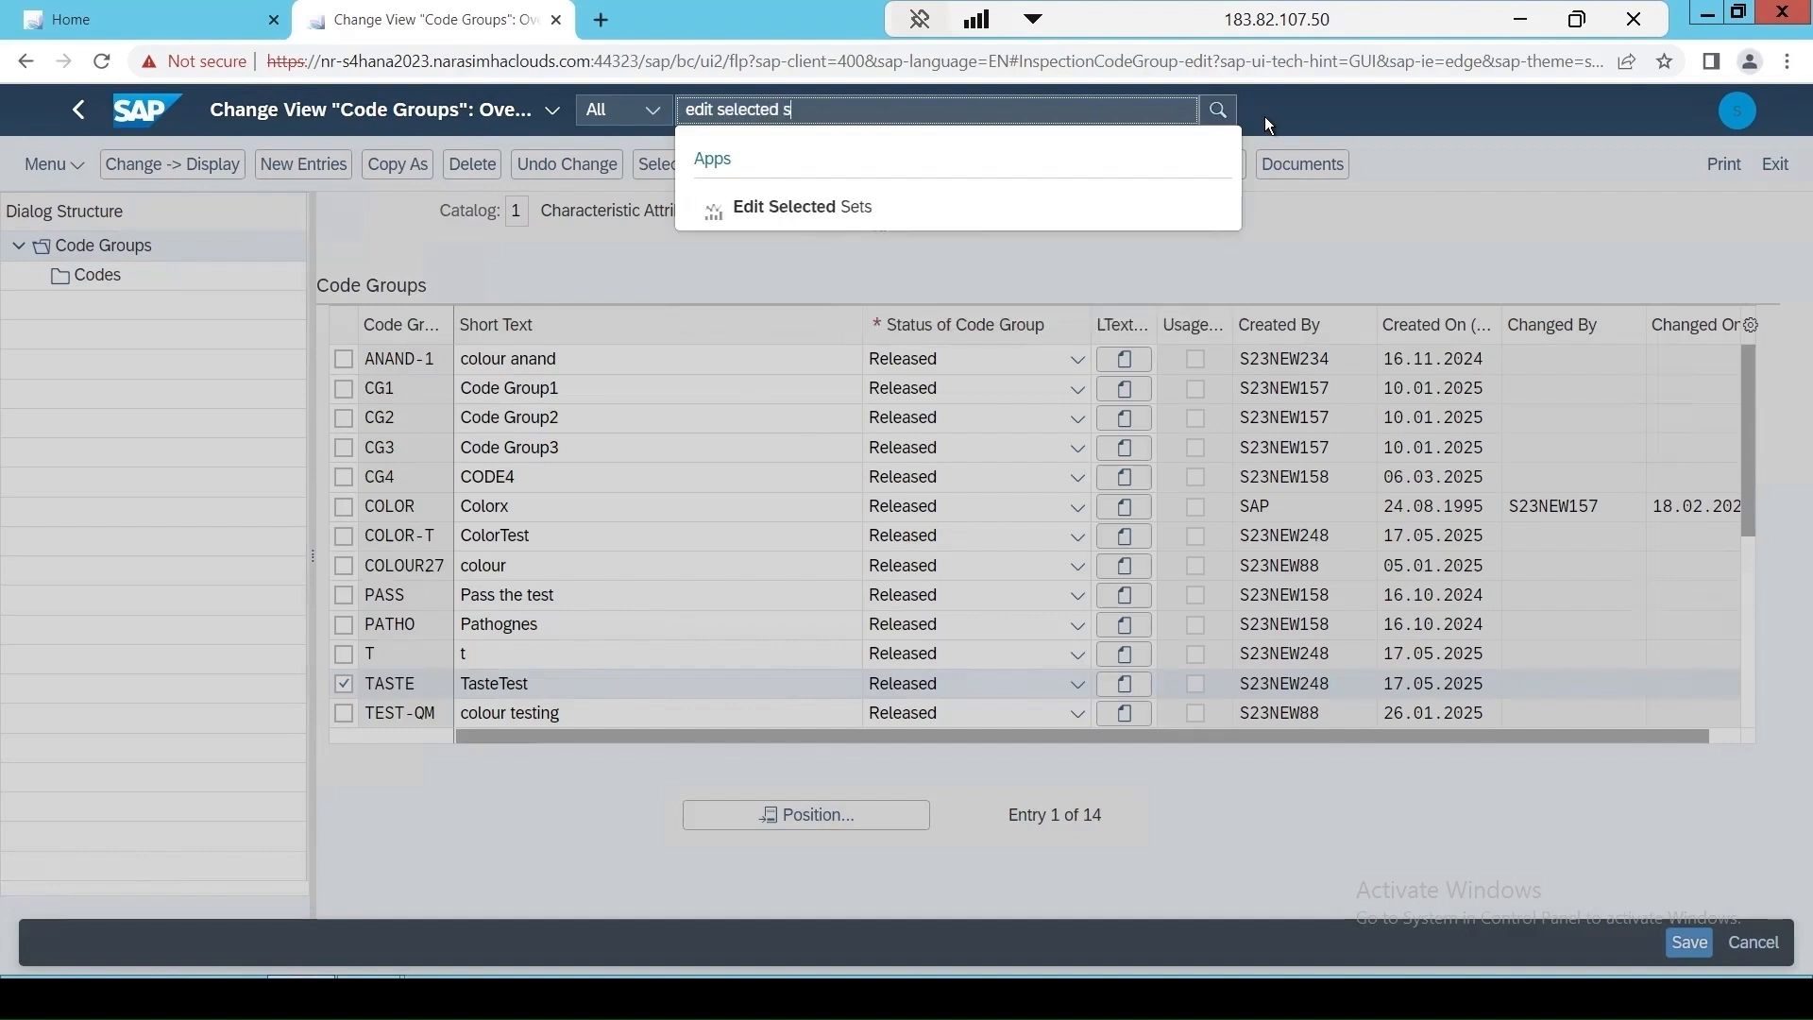
click(767, 209)
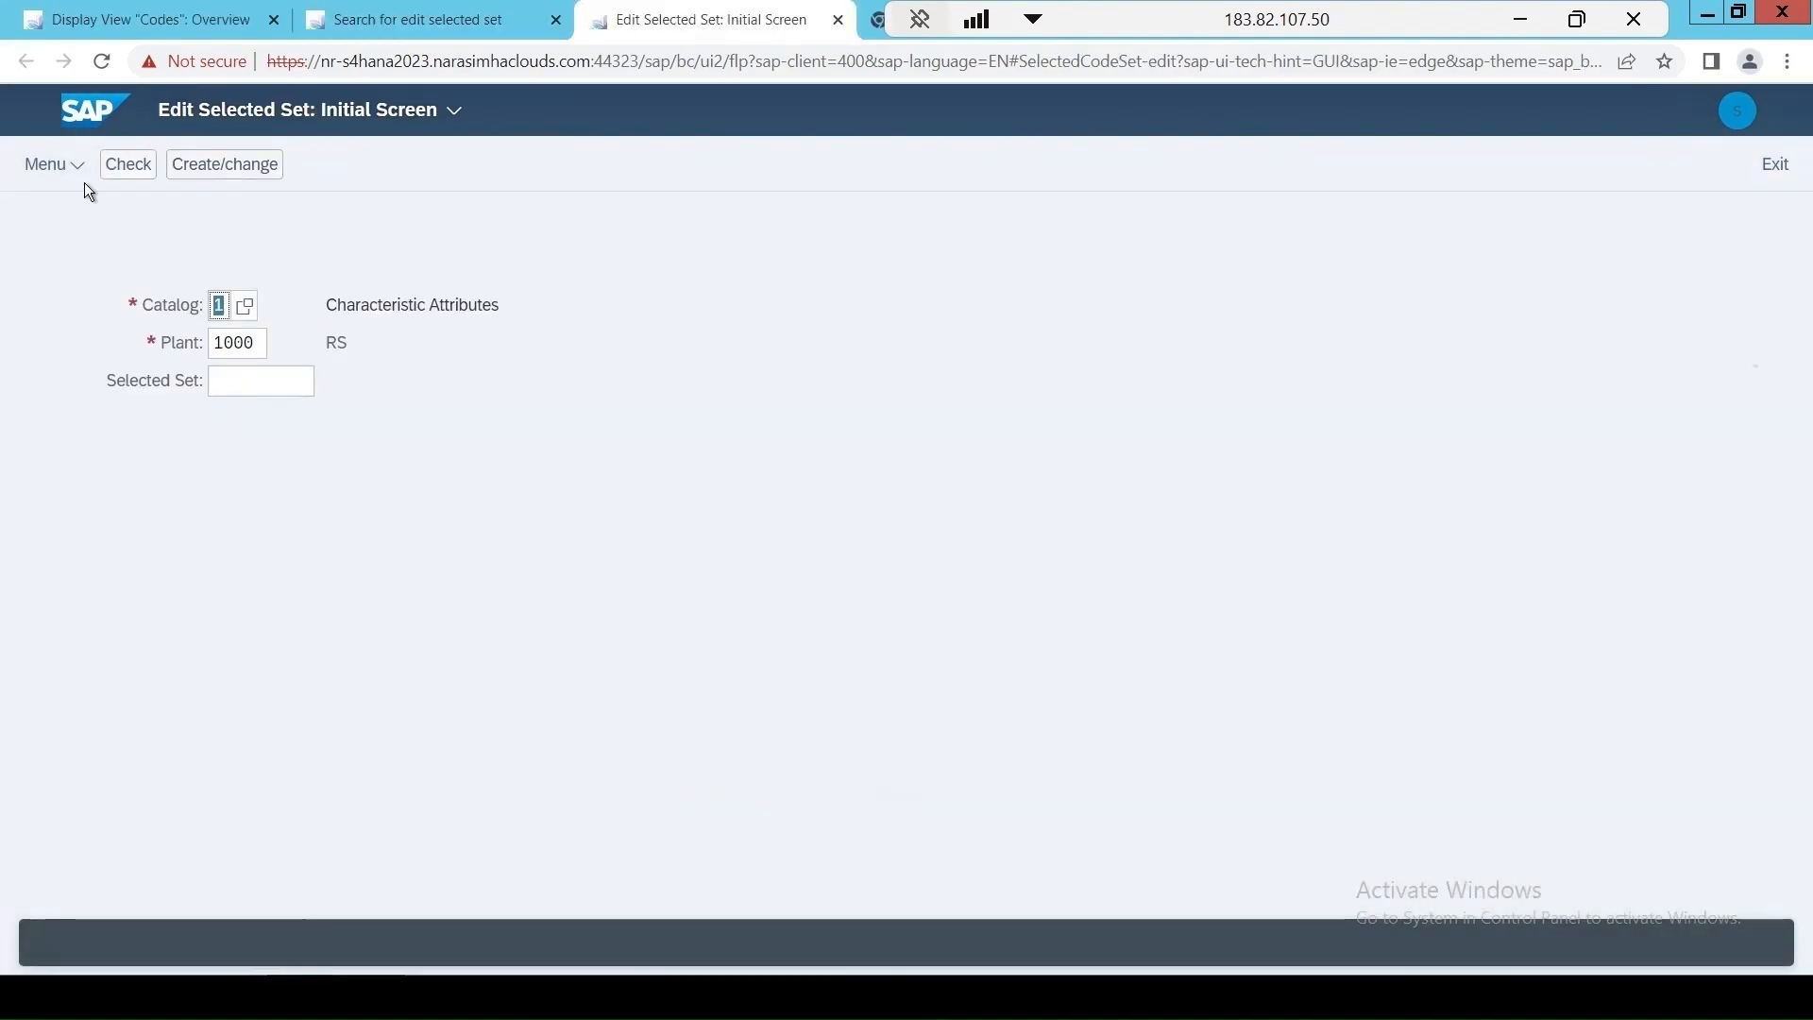
Look up the transaction code of the Edit Selected Set screen in the system status.
click(76, 170)
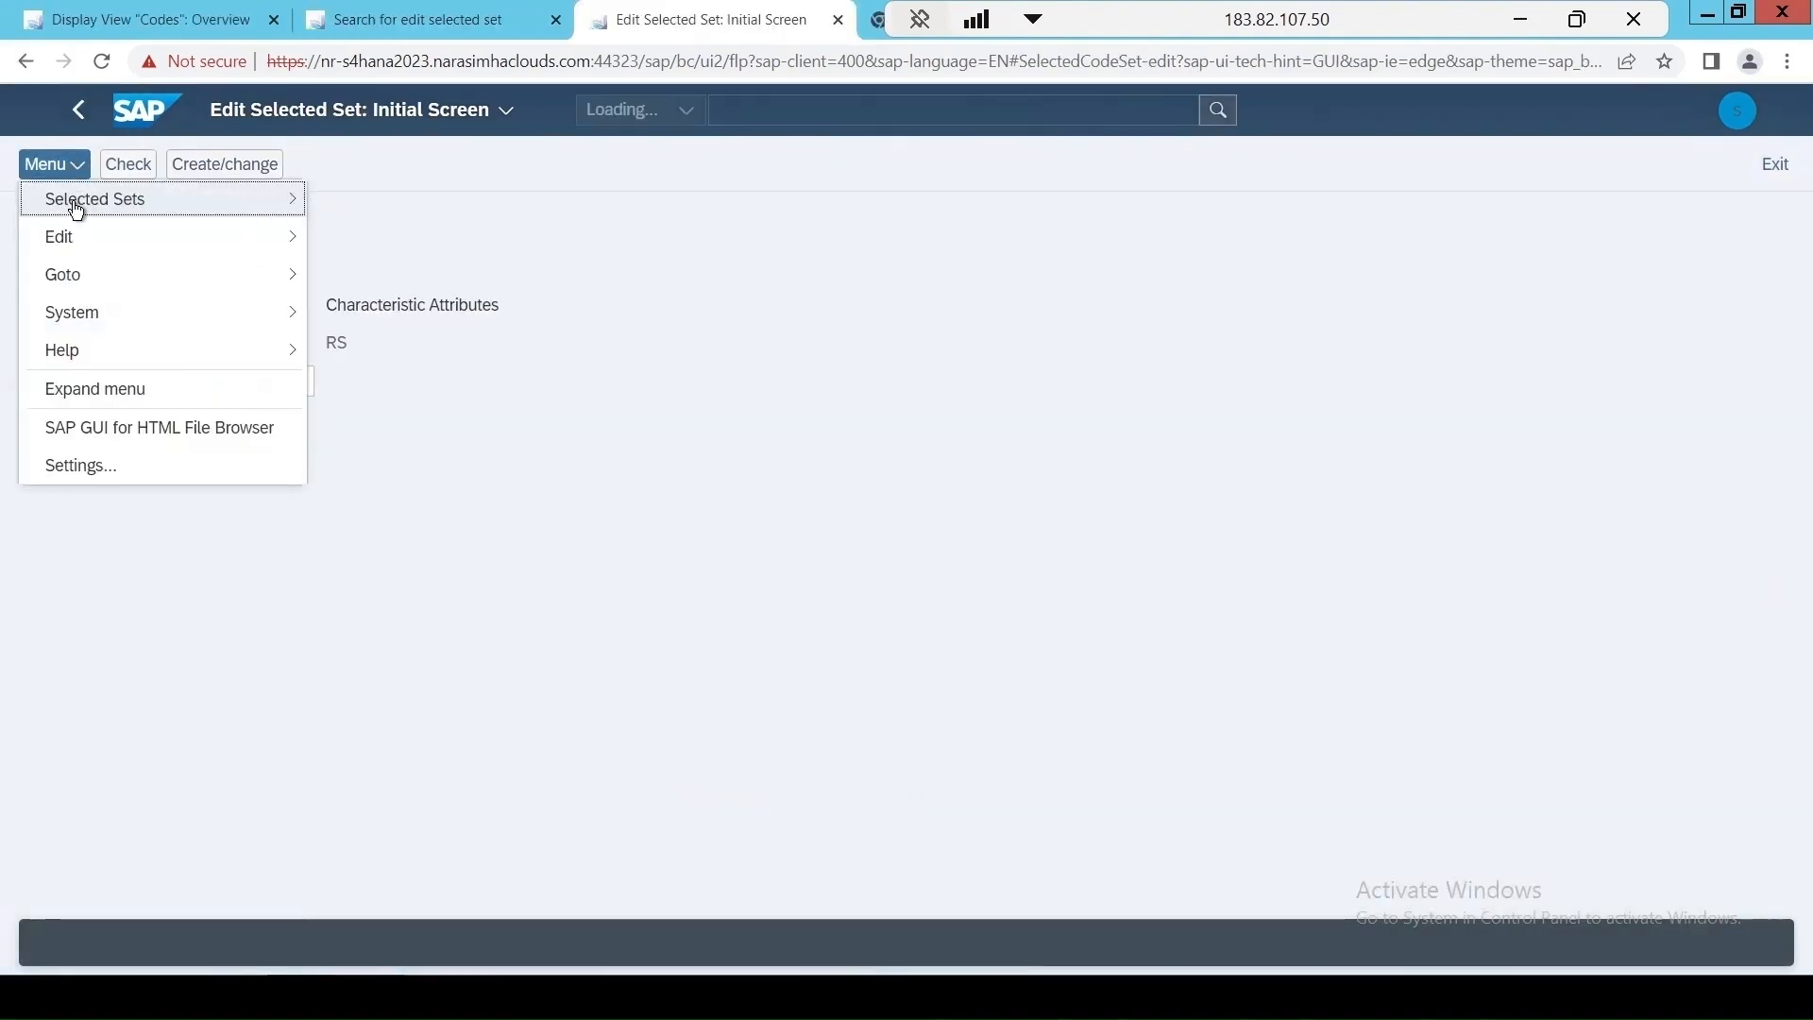
mouse_move(106, 307)
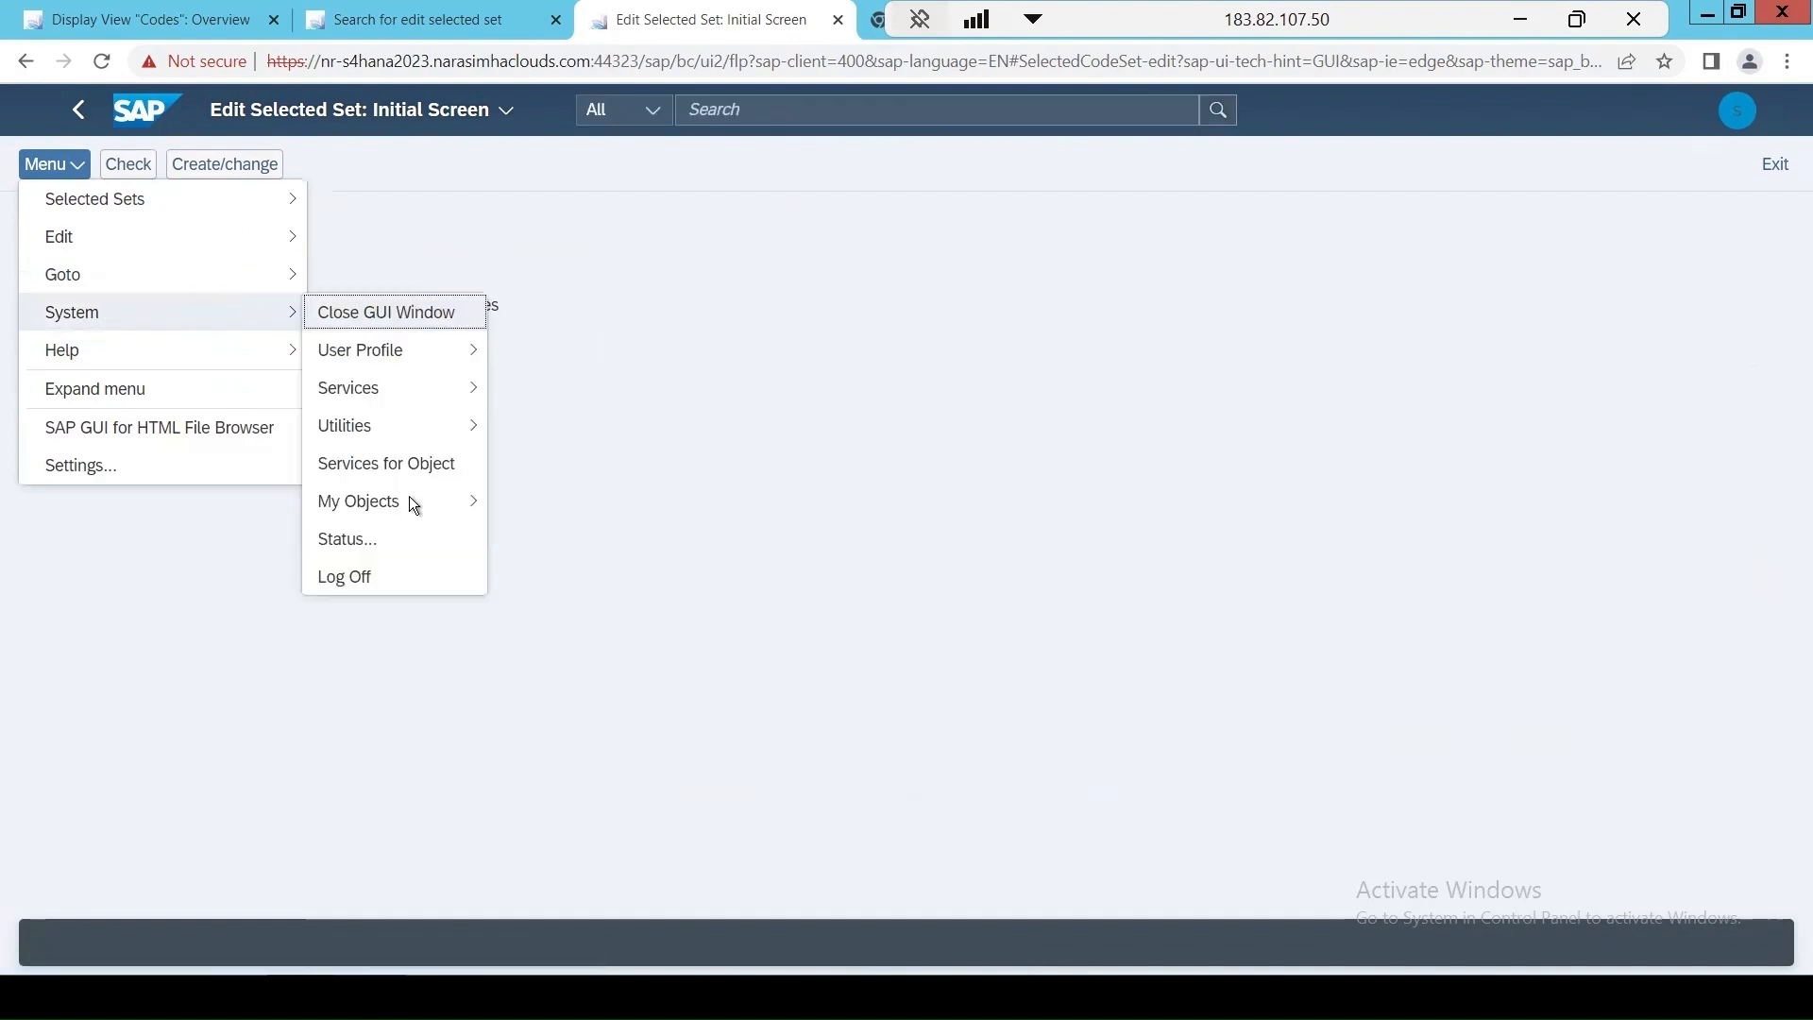
click(376, 541)
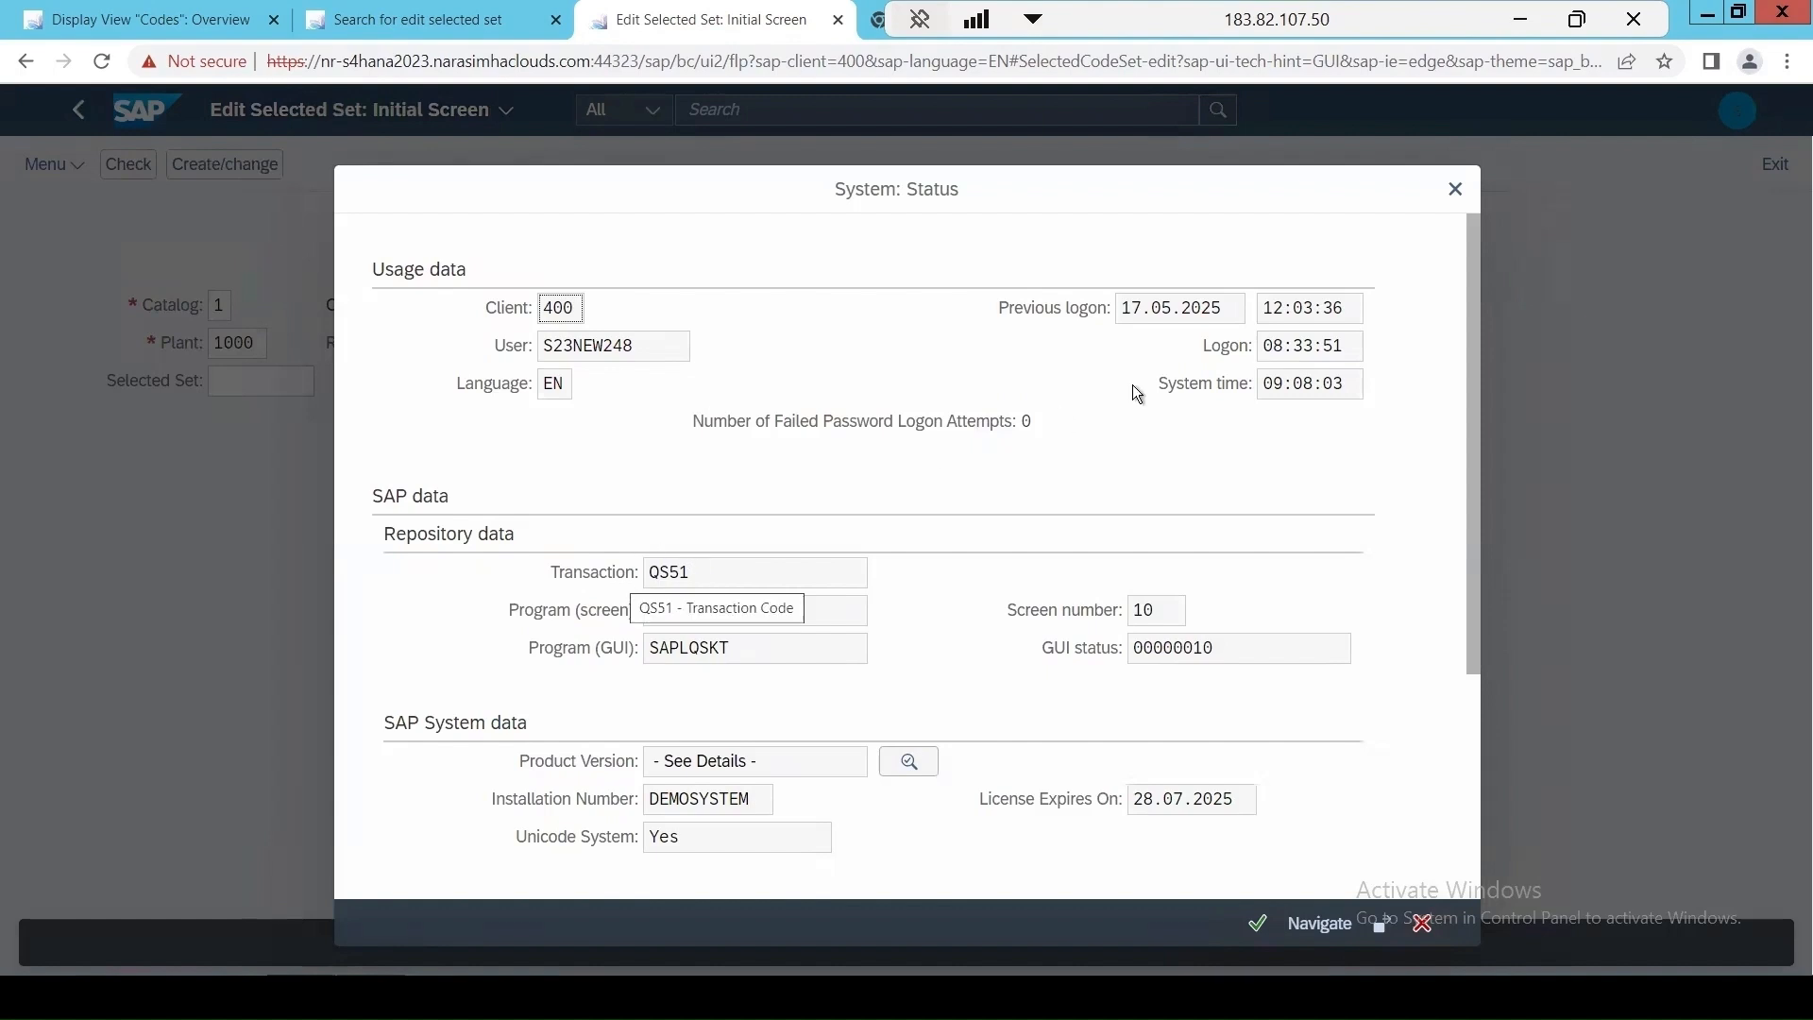
click(1455, 189)
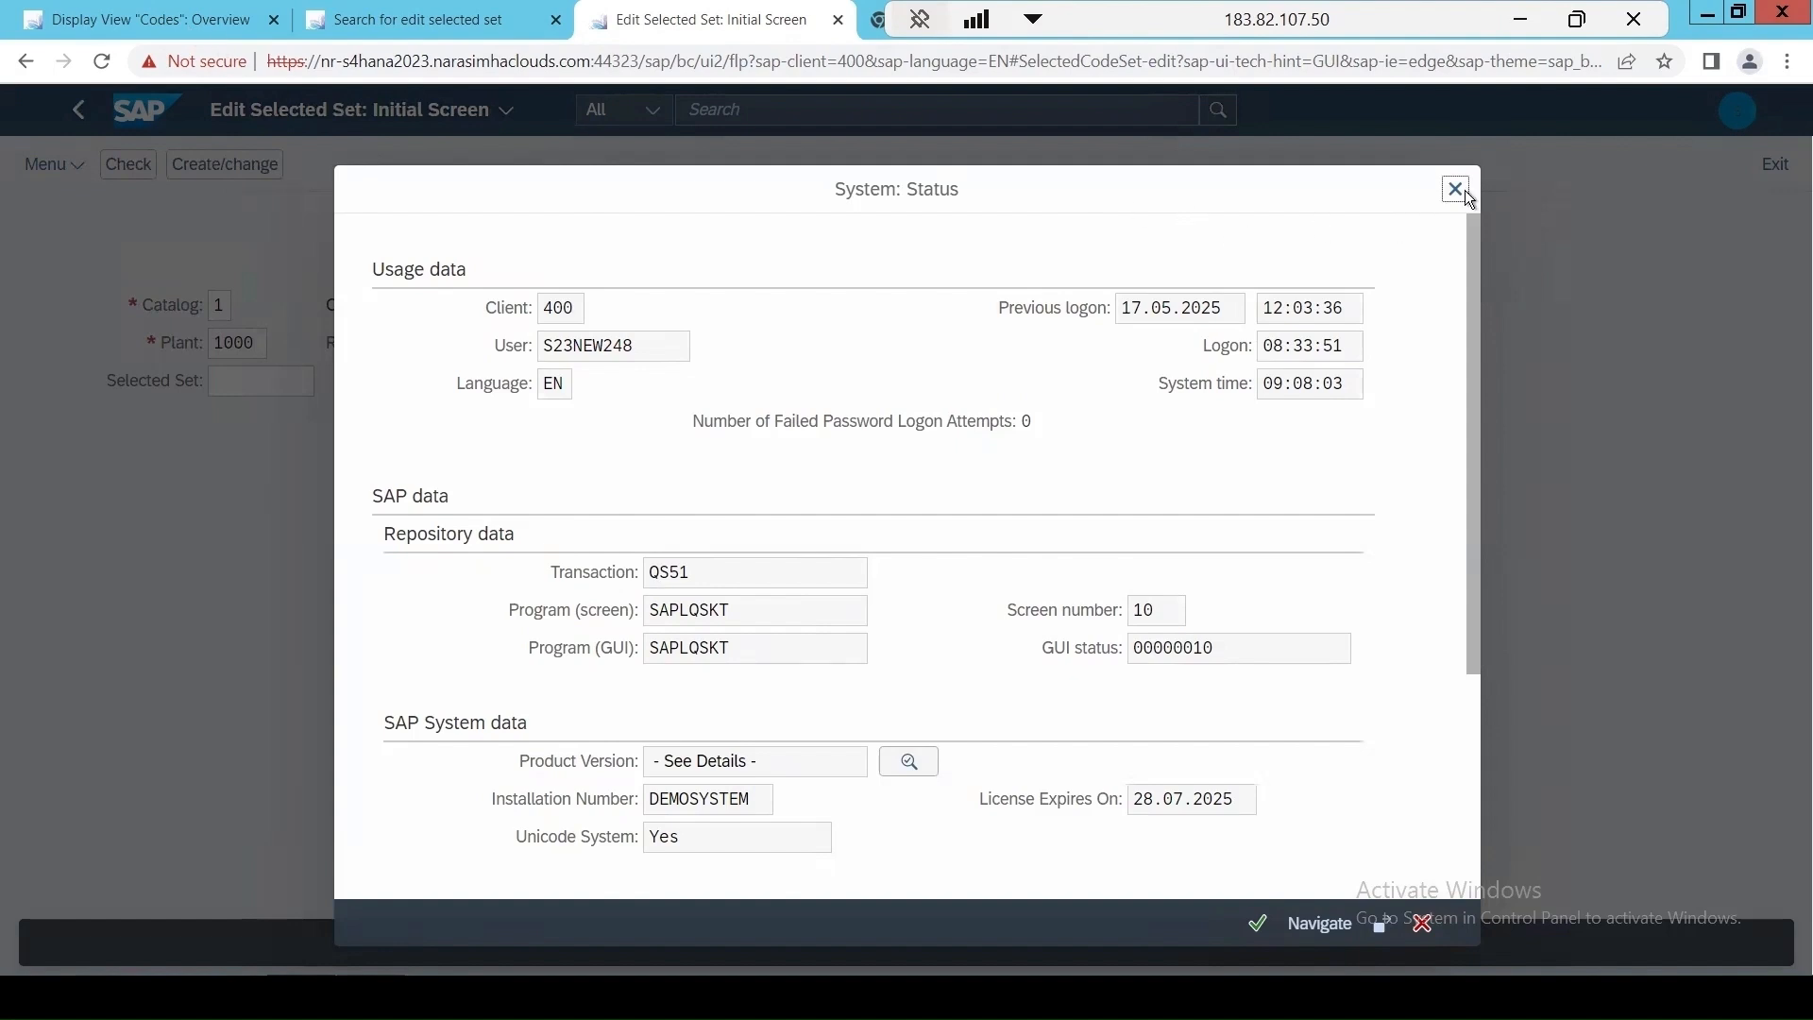
Look up the transaction code of the TASTE codes display in its system status and return to the code groups list.
click(130, 21)
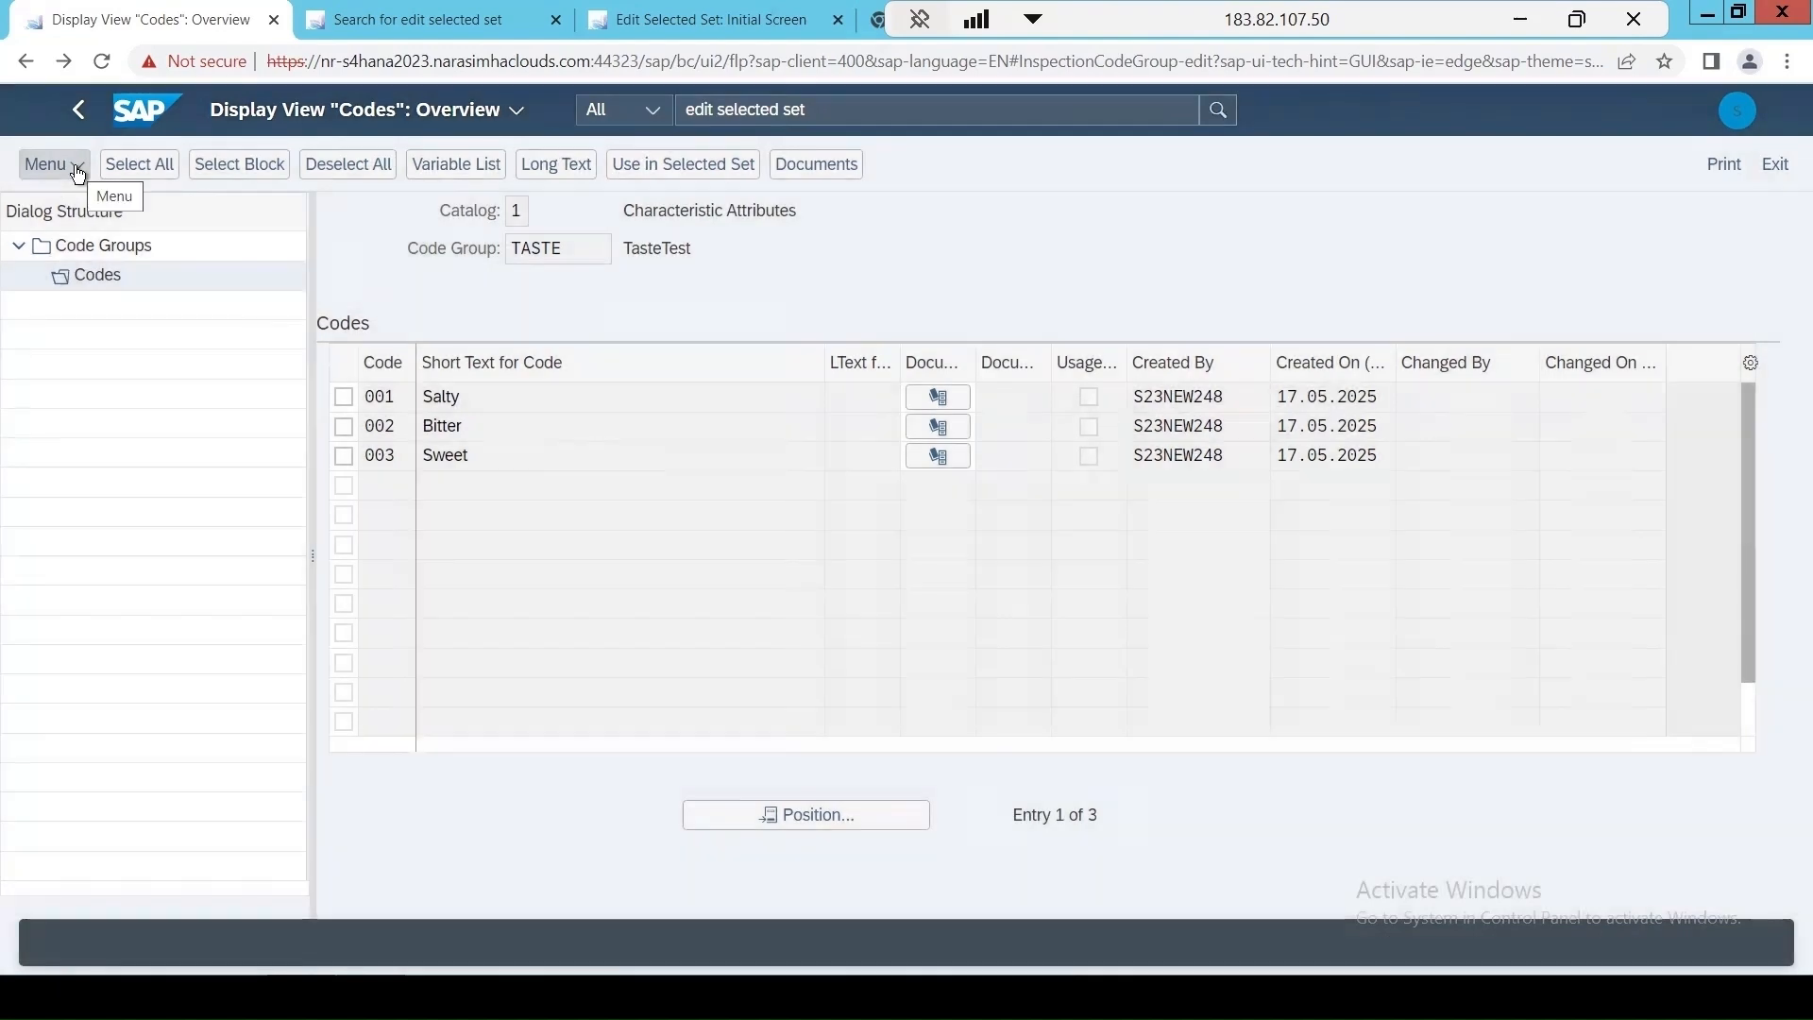
click(78, 173)
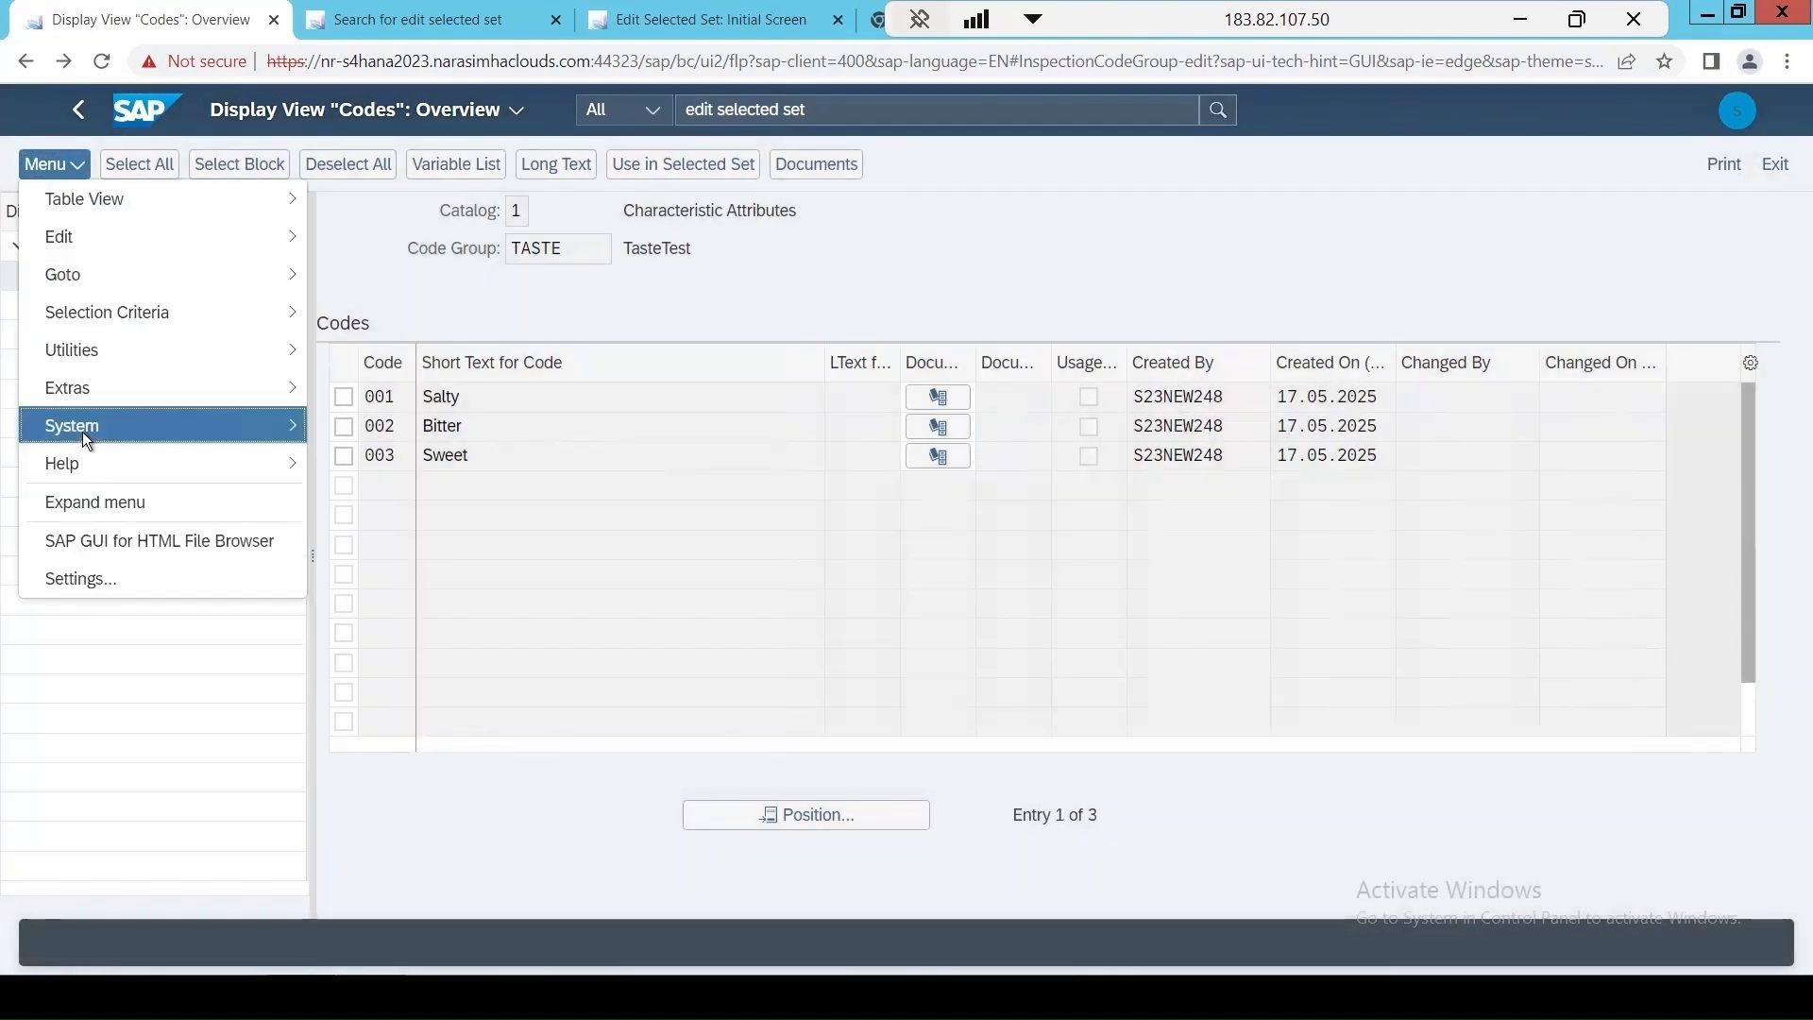
mouse_move(82, 433)
click(331, 655)
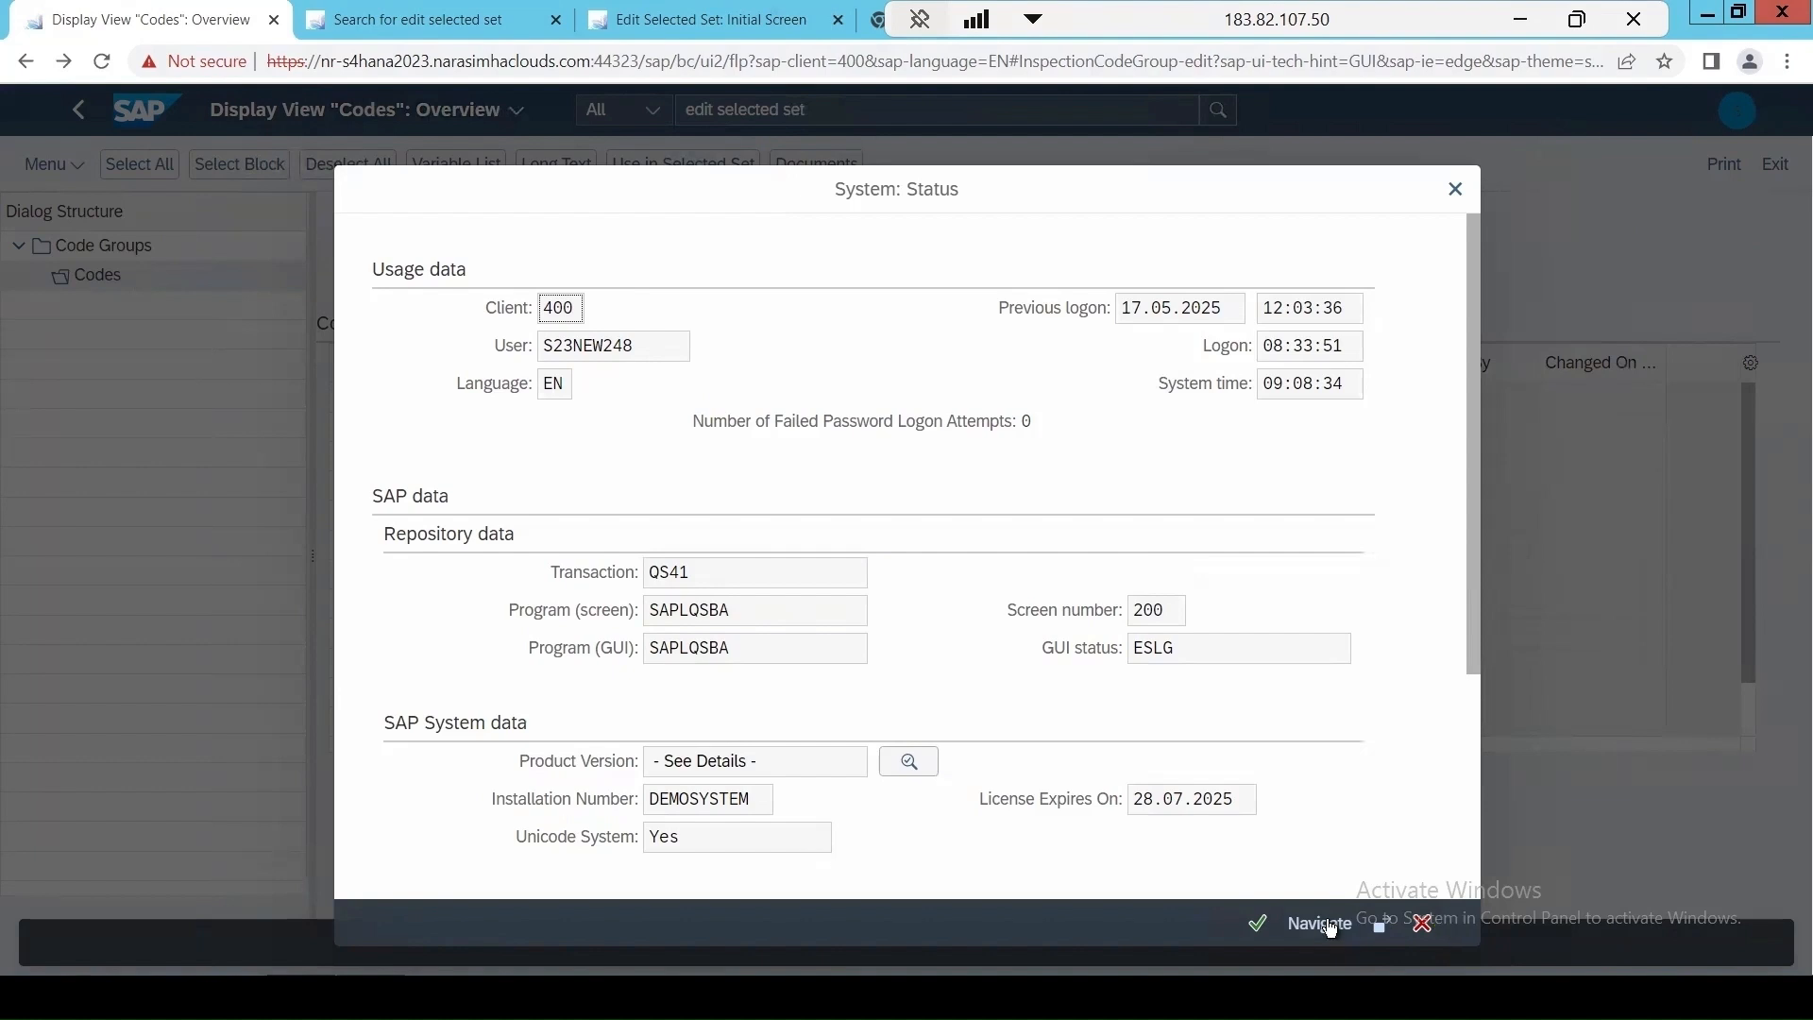
click(1258, 923)
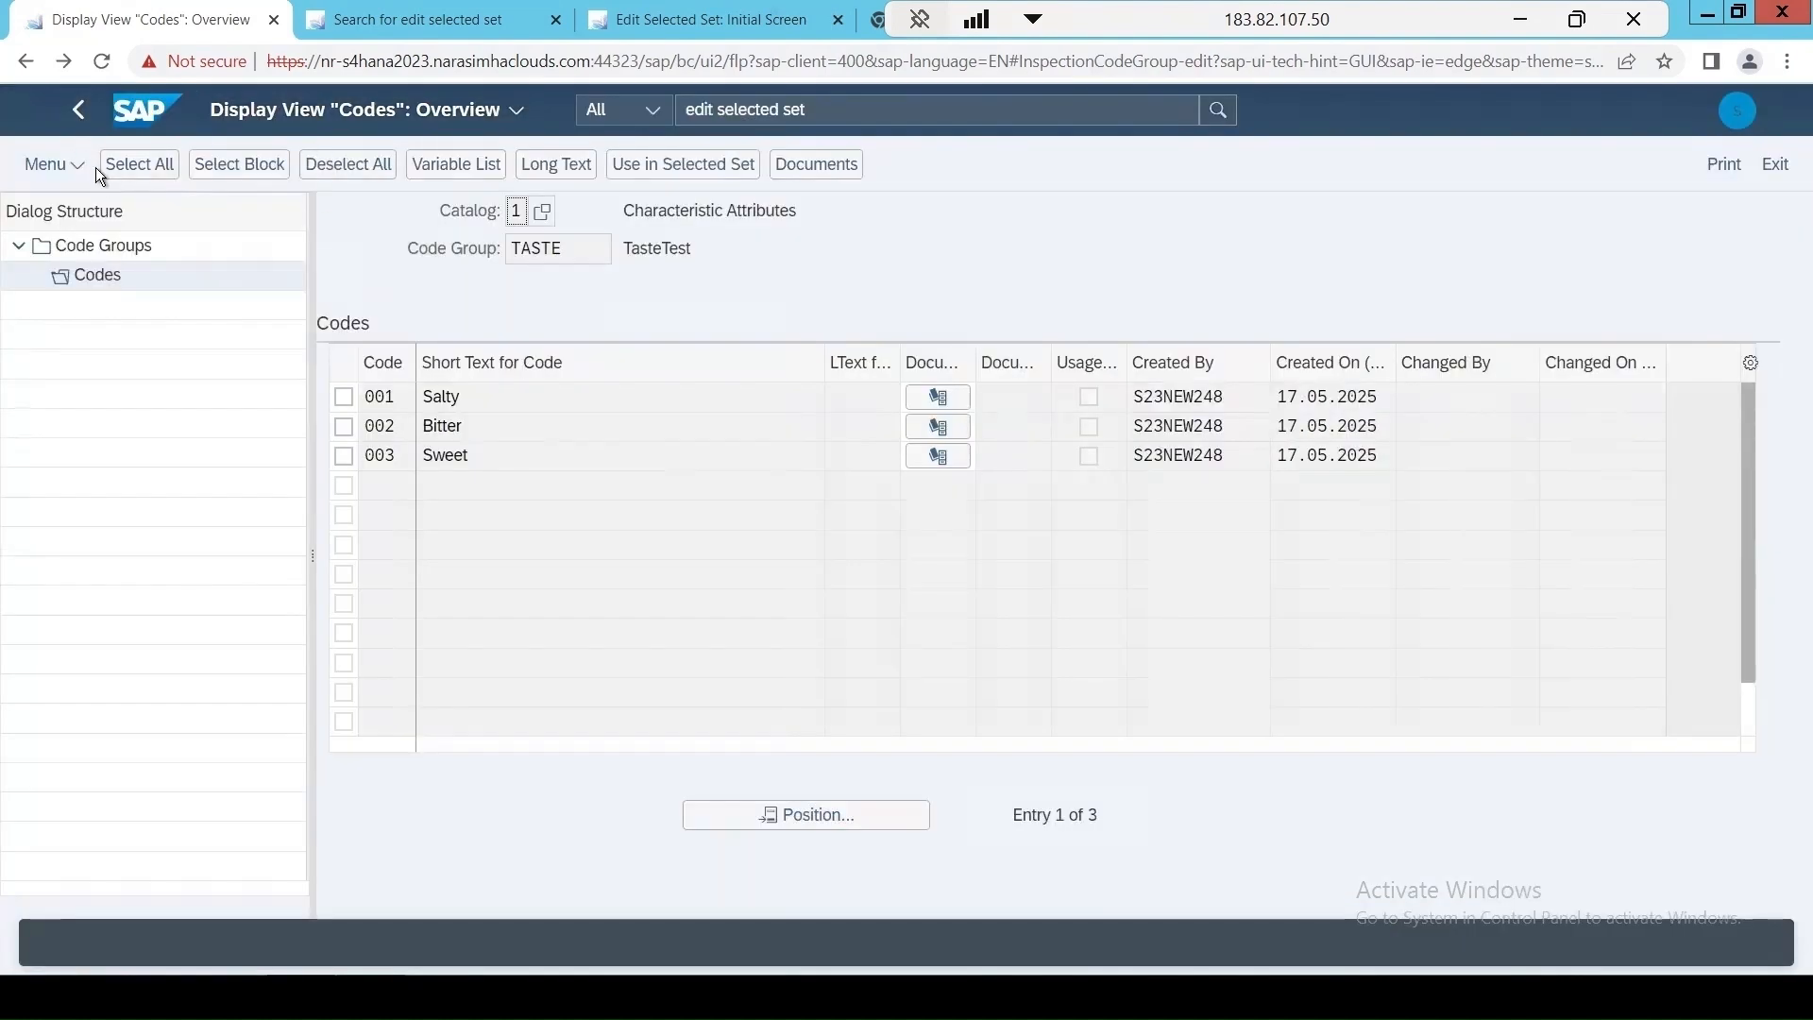
double_click(87, 248)
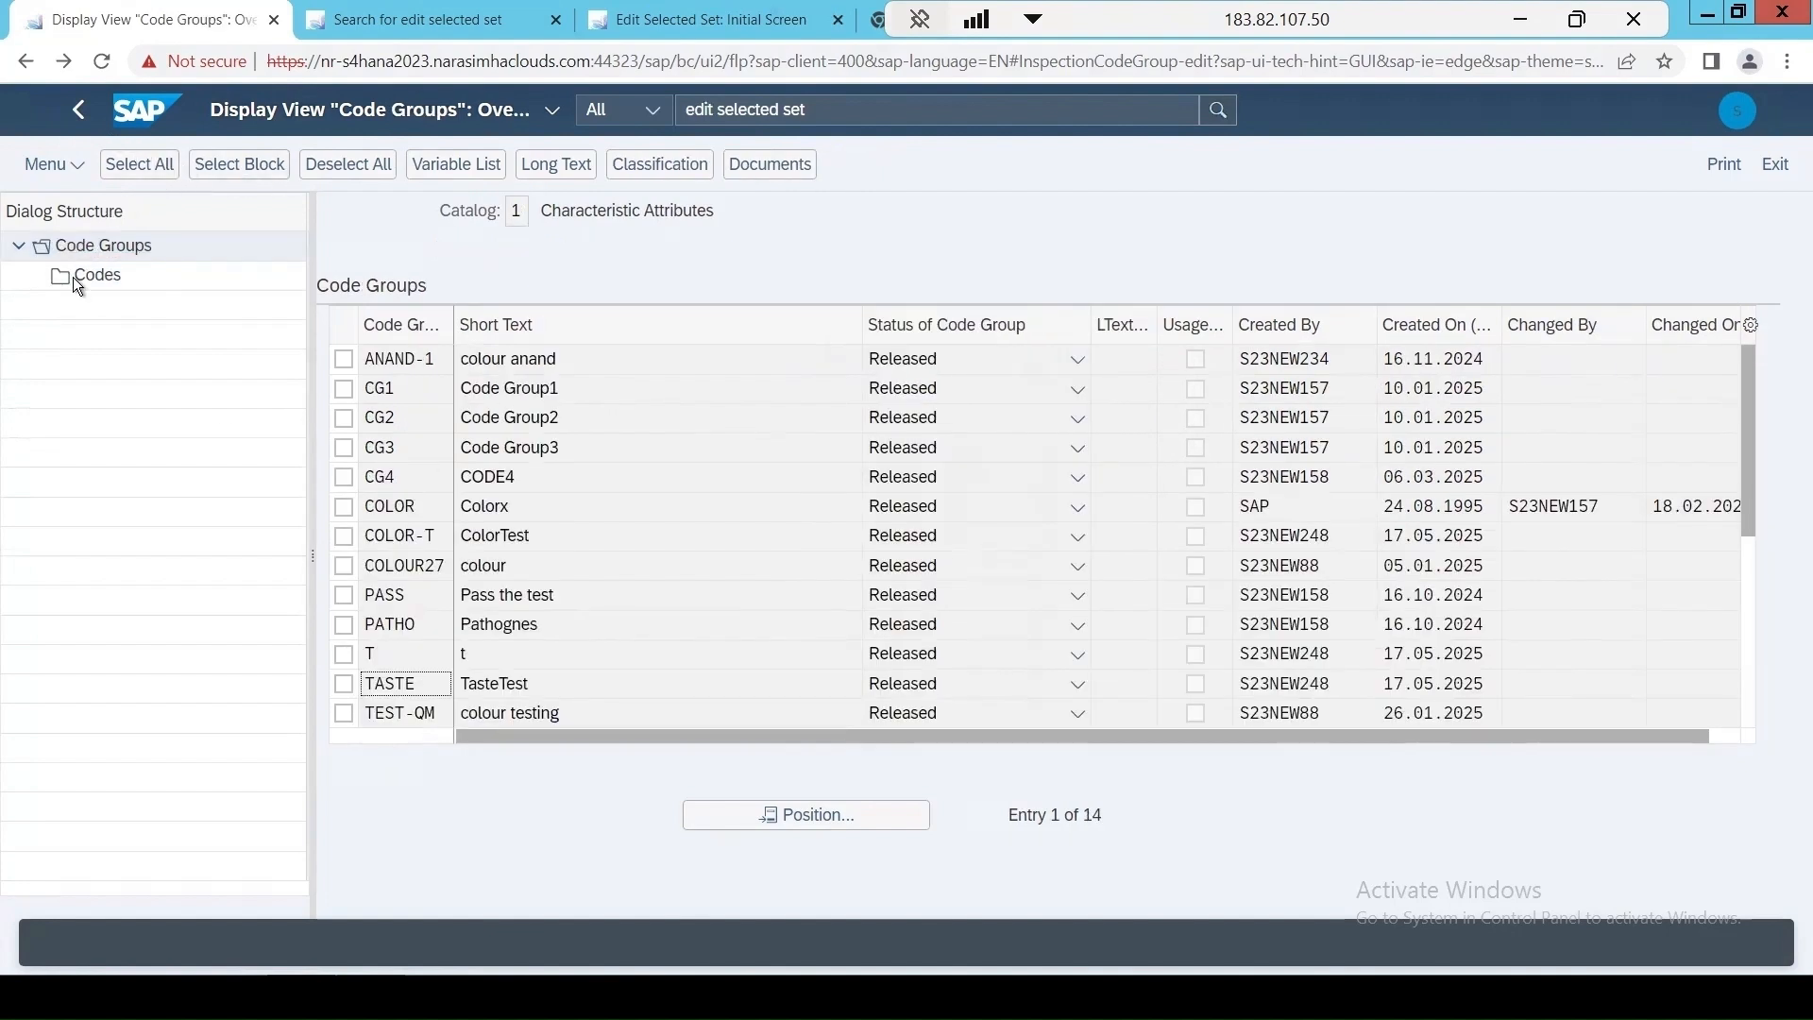
Choose catalog 1 Characteristic Attributes on the Edit Selected Set screen and open the selected sets of plant 1000.
click(716, 20)
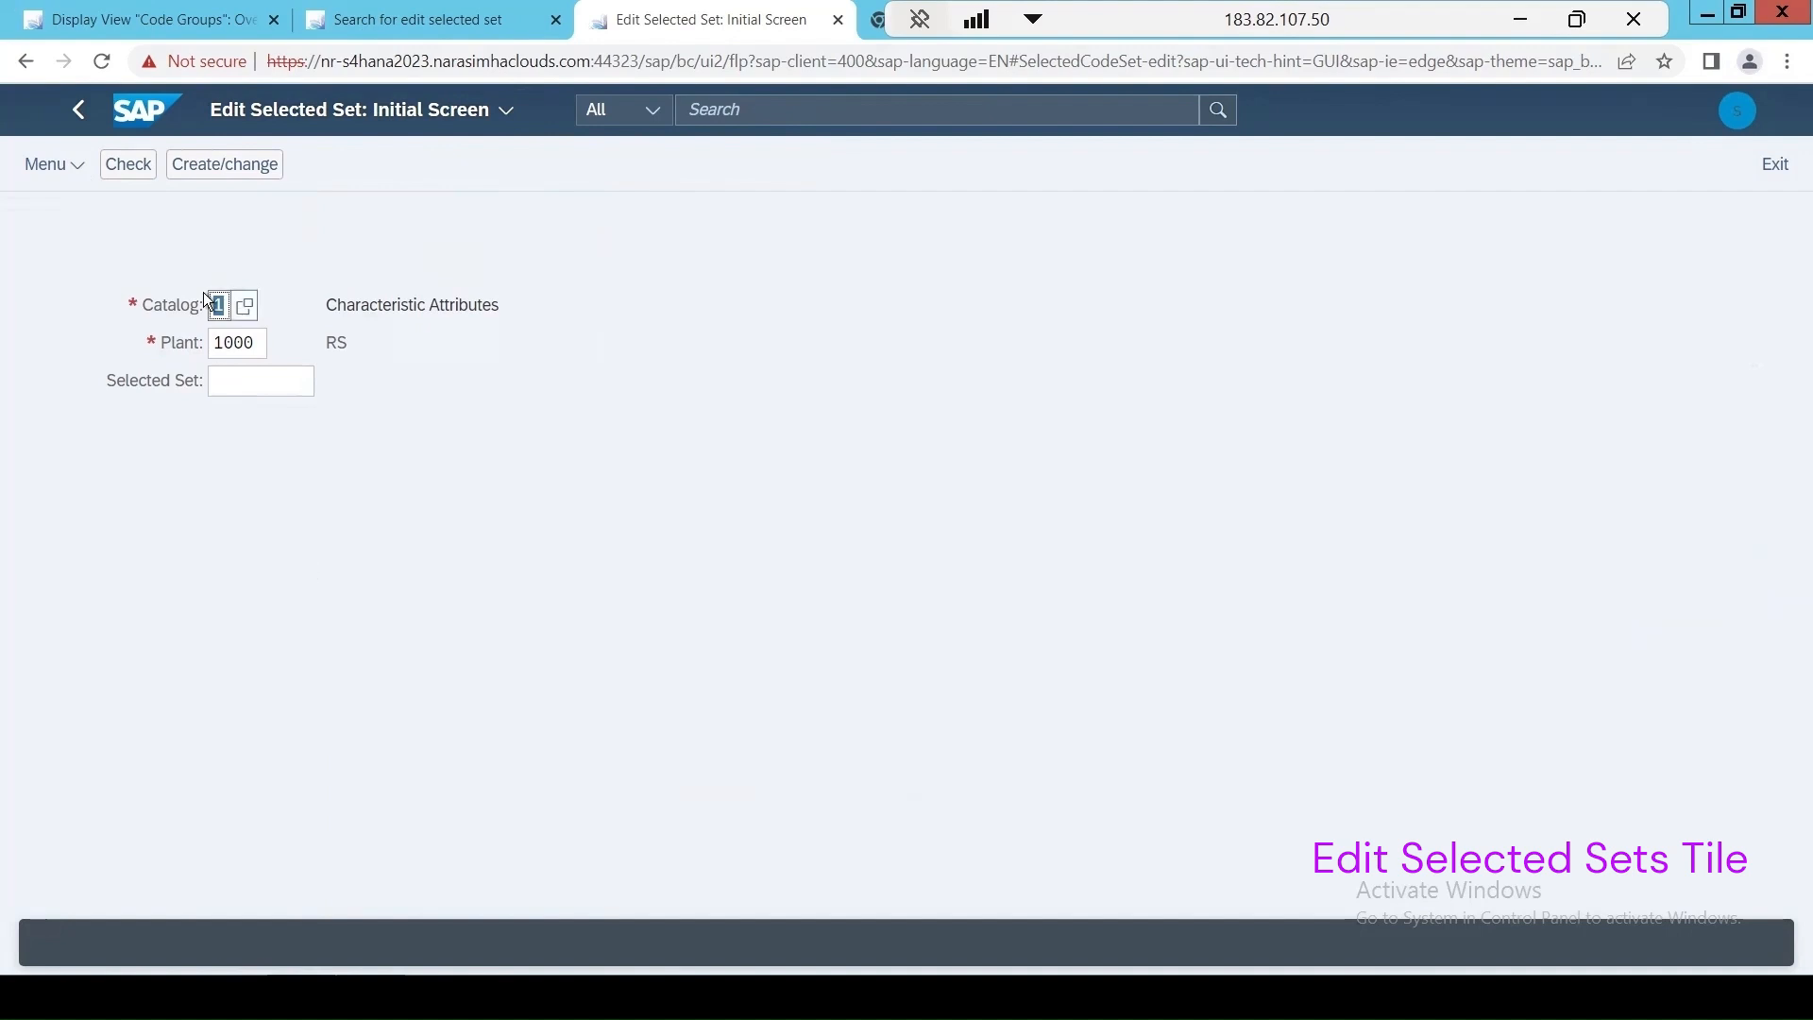
click(244, 304)
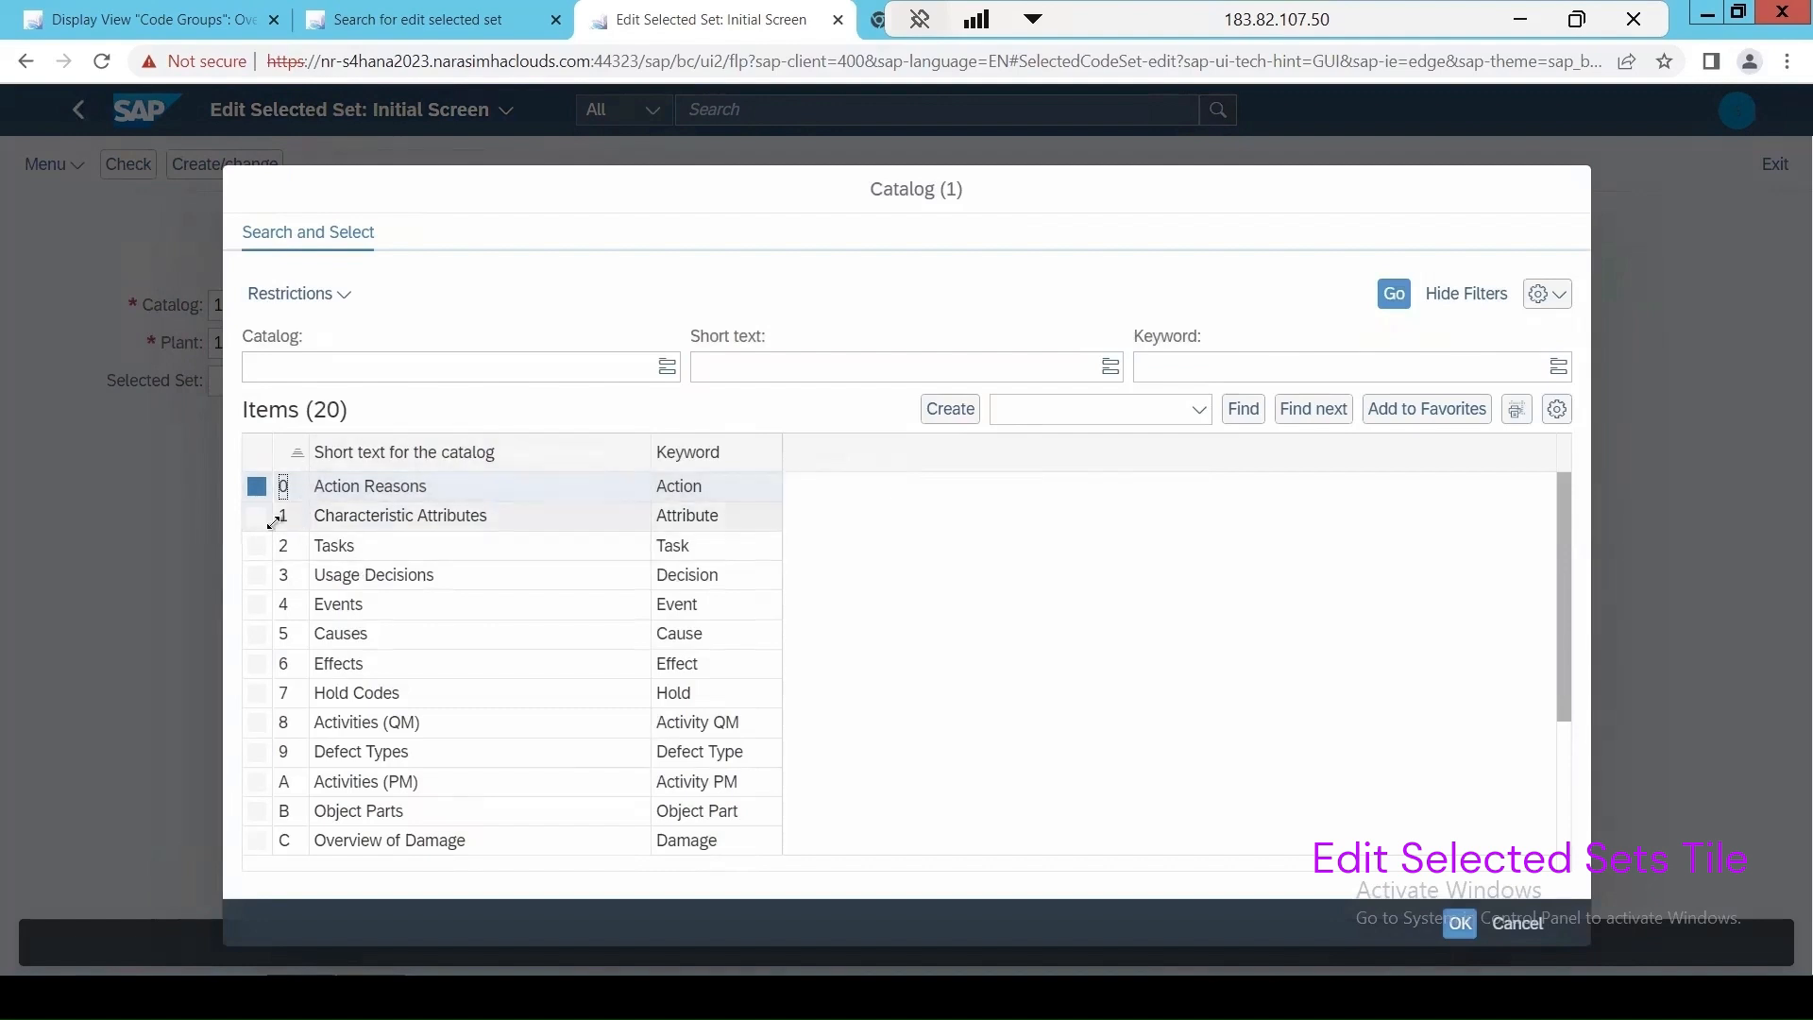
click(276, 517)
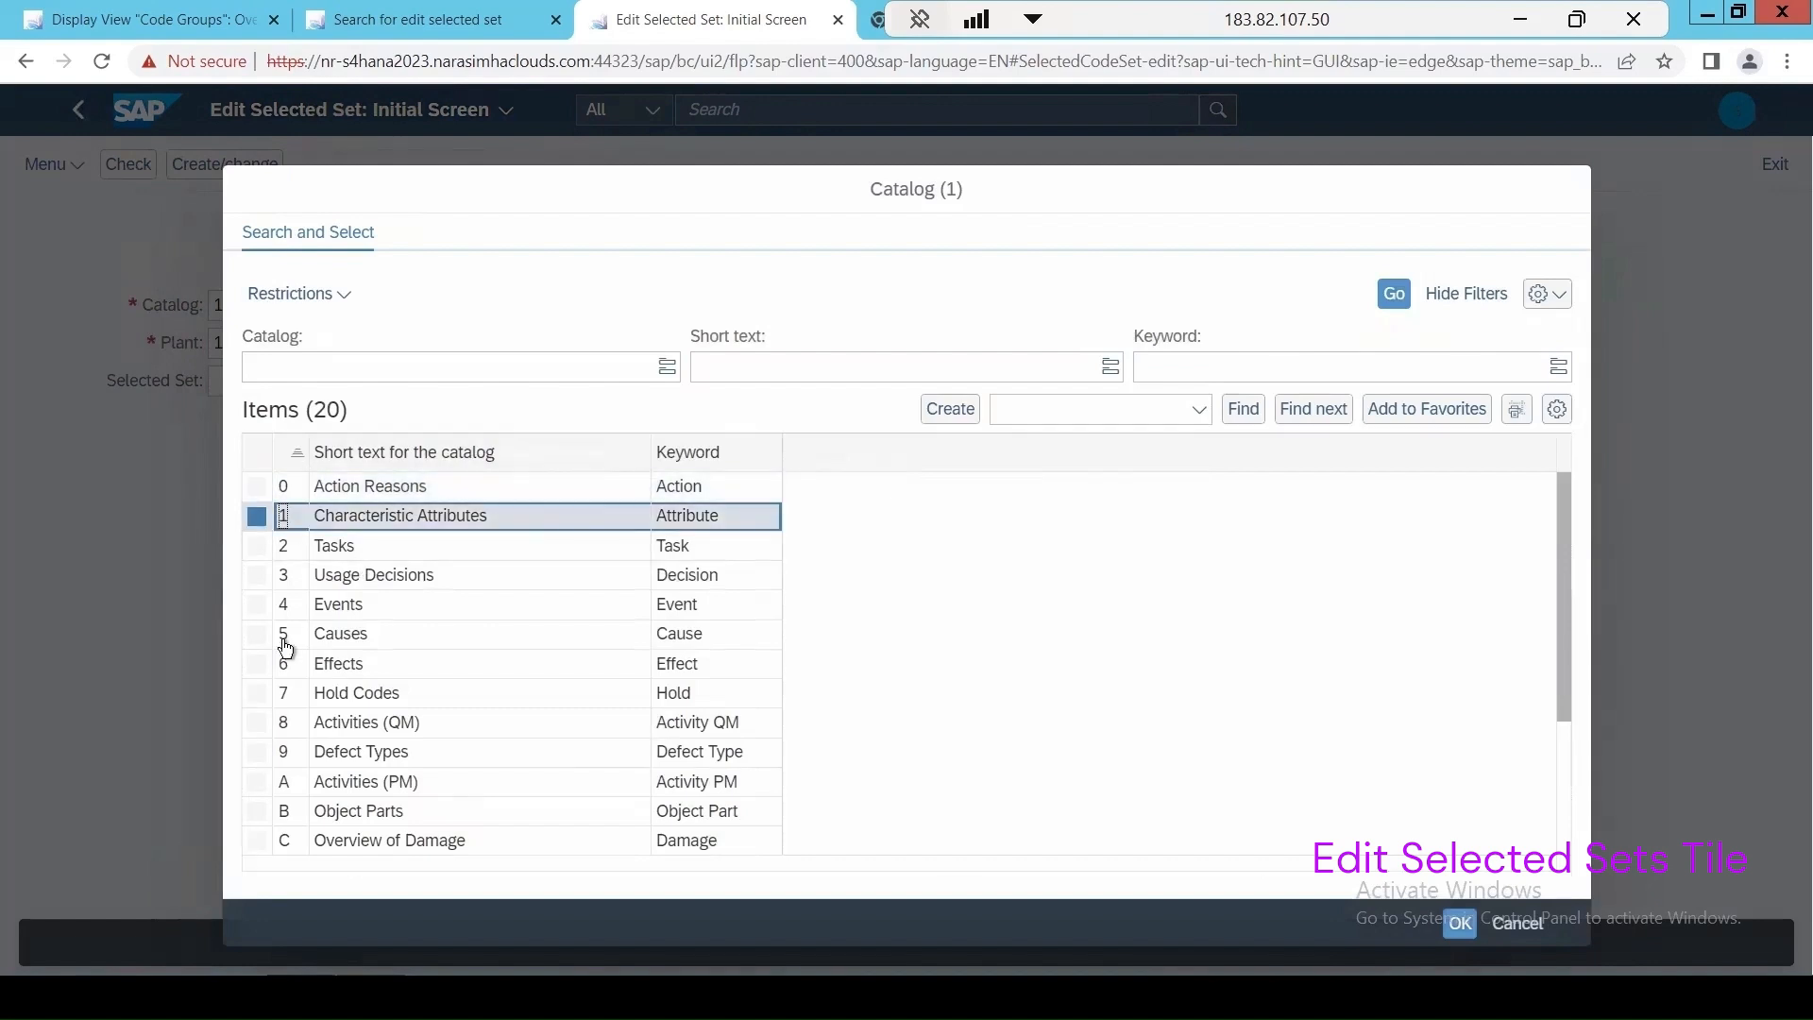
click(287, 580)
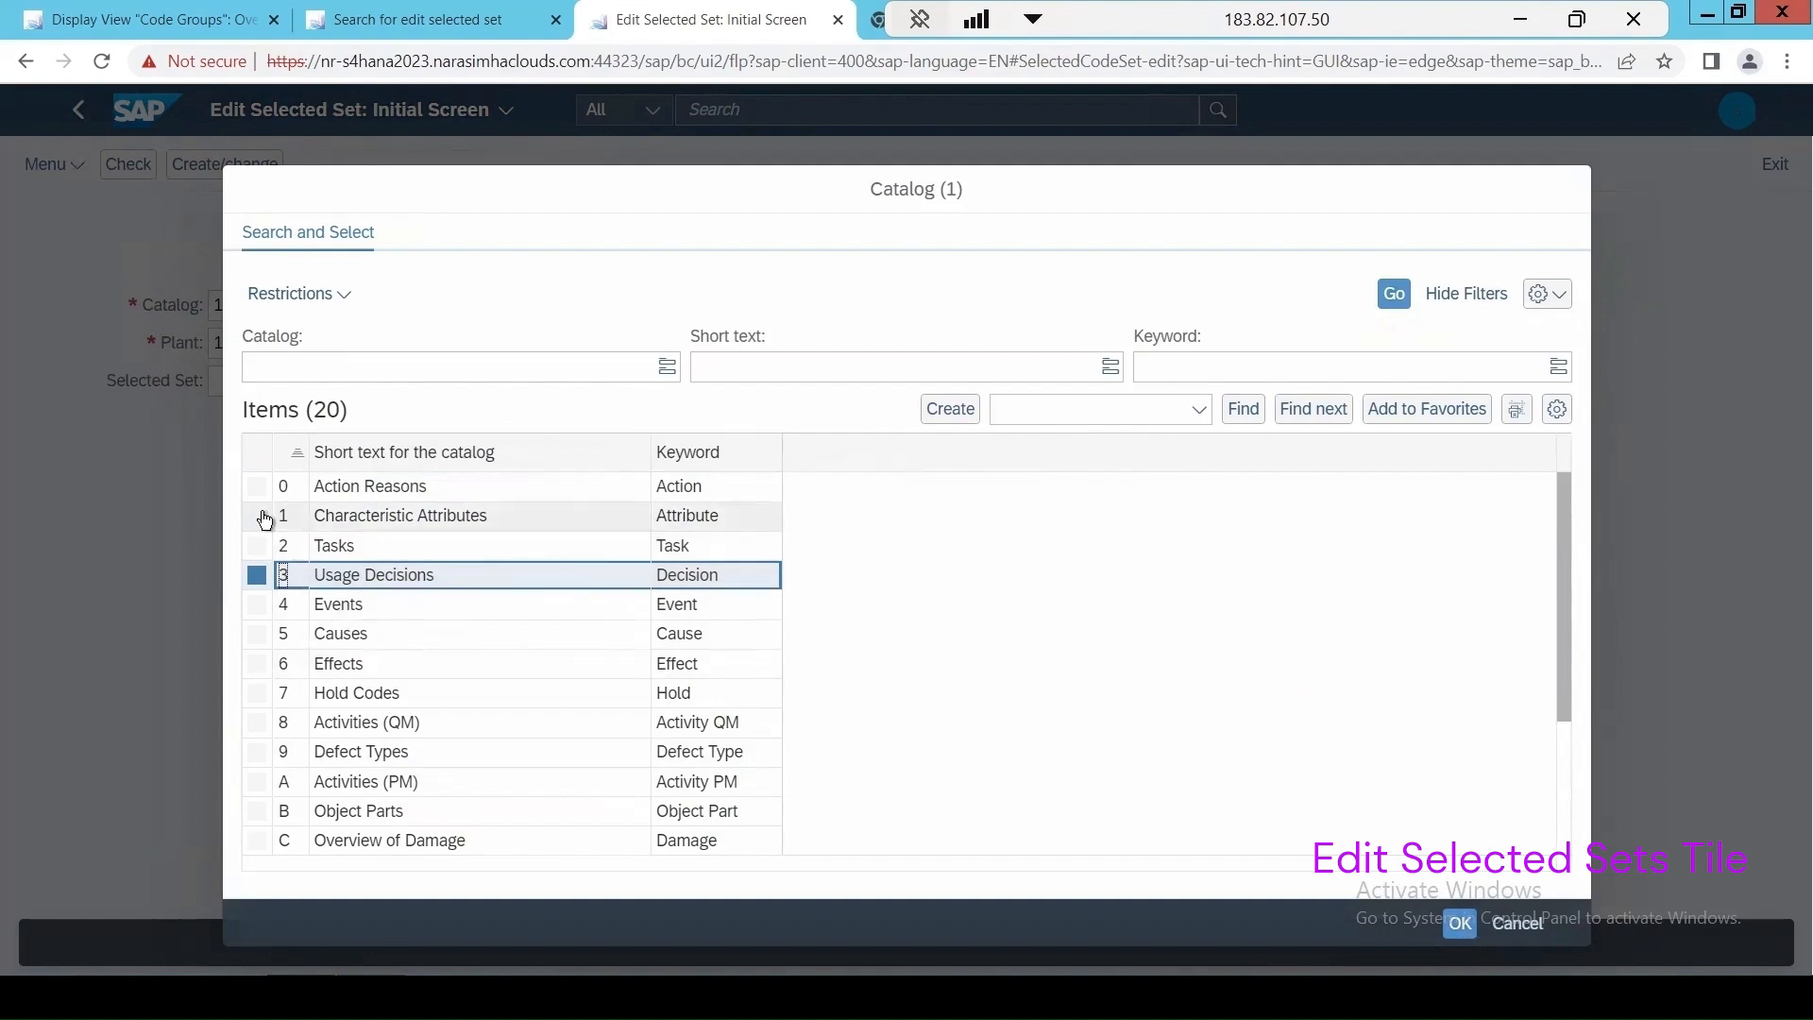
click(296, 516)
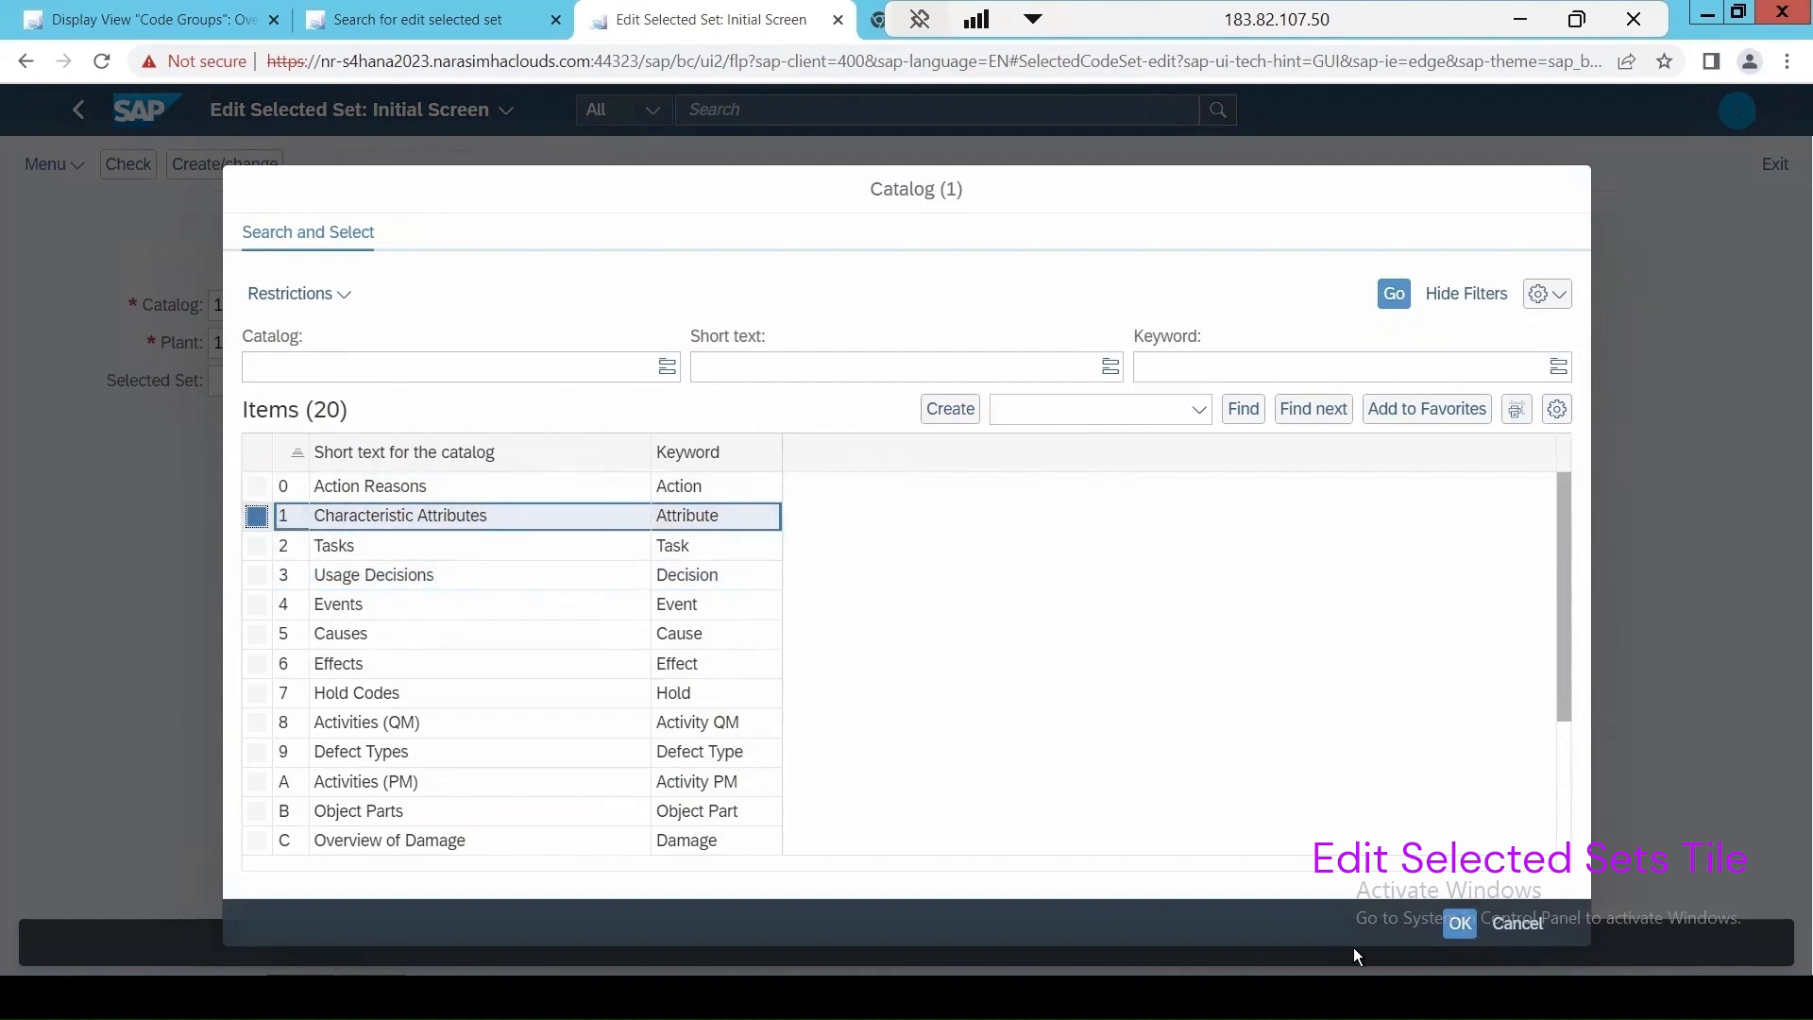
click(1459, 925)
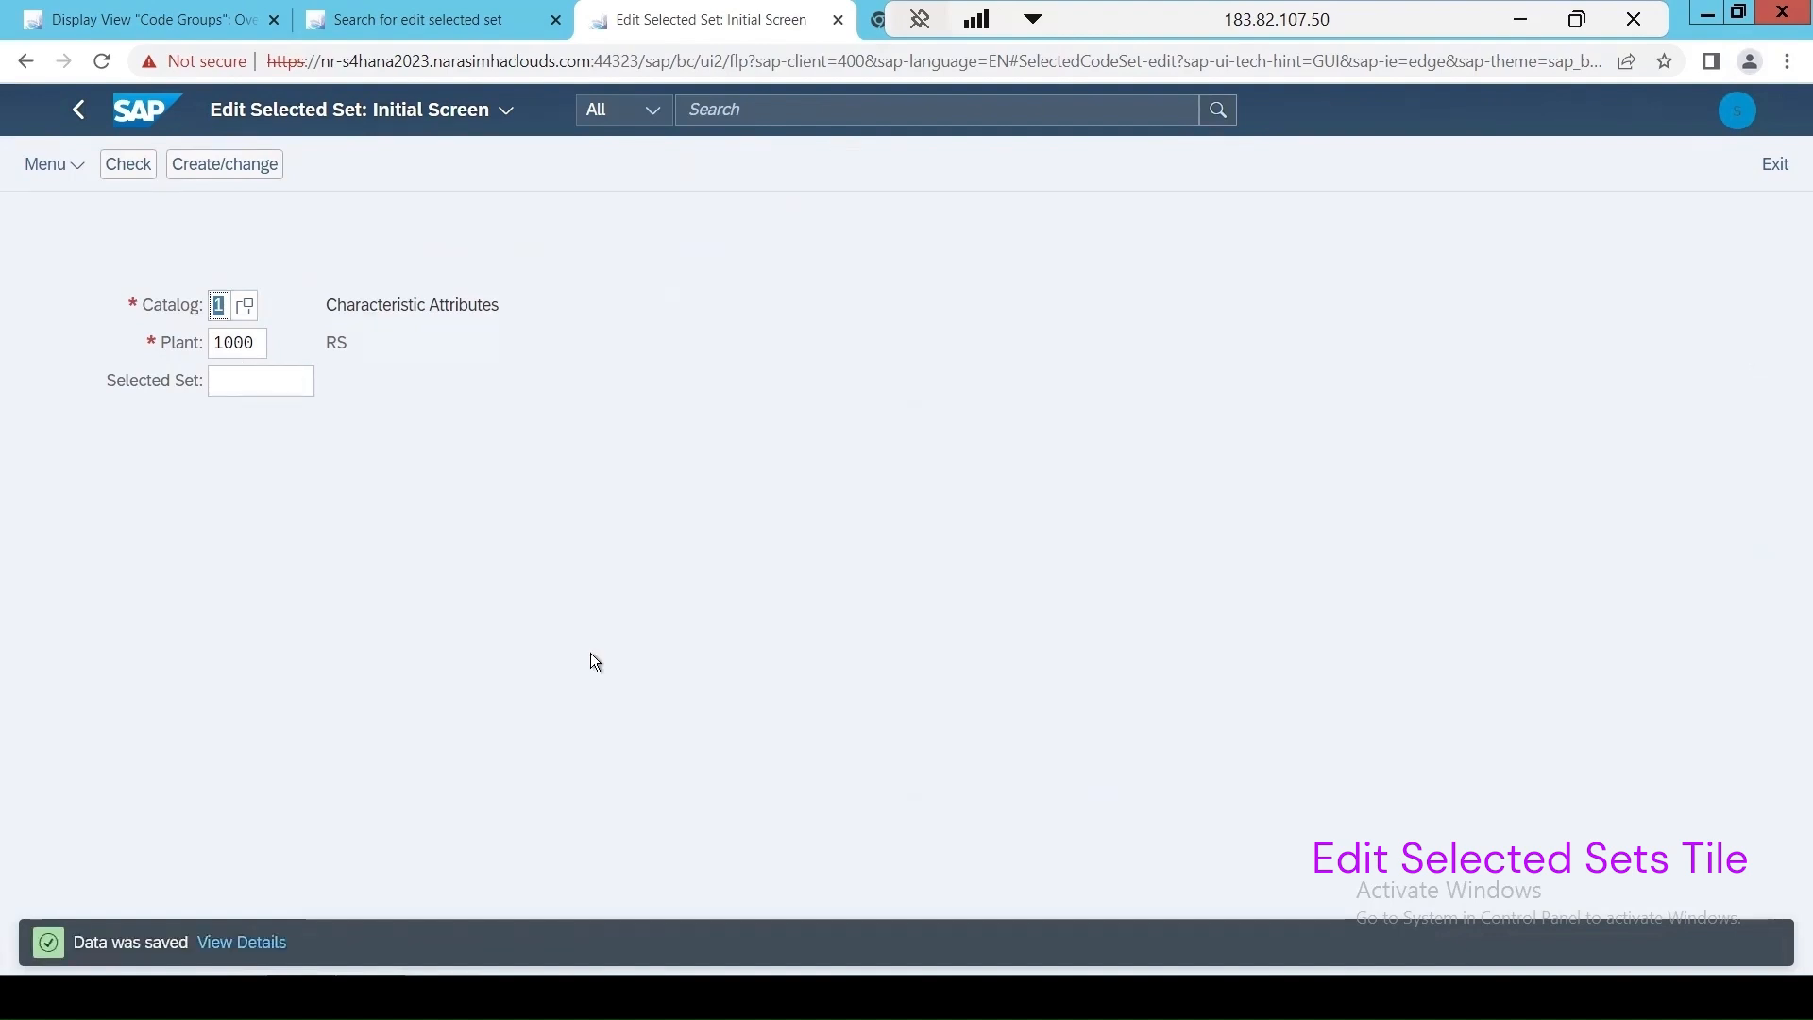
key(Return)
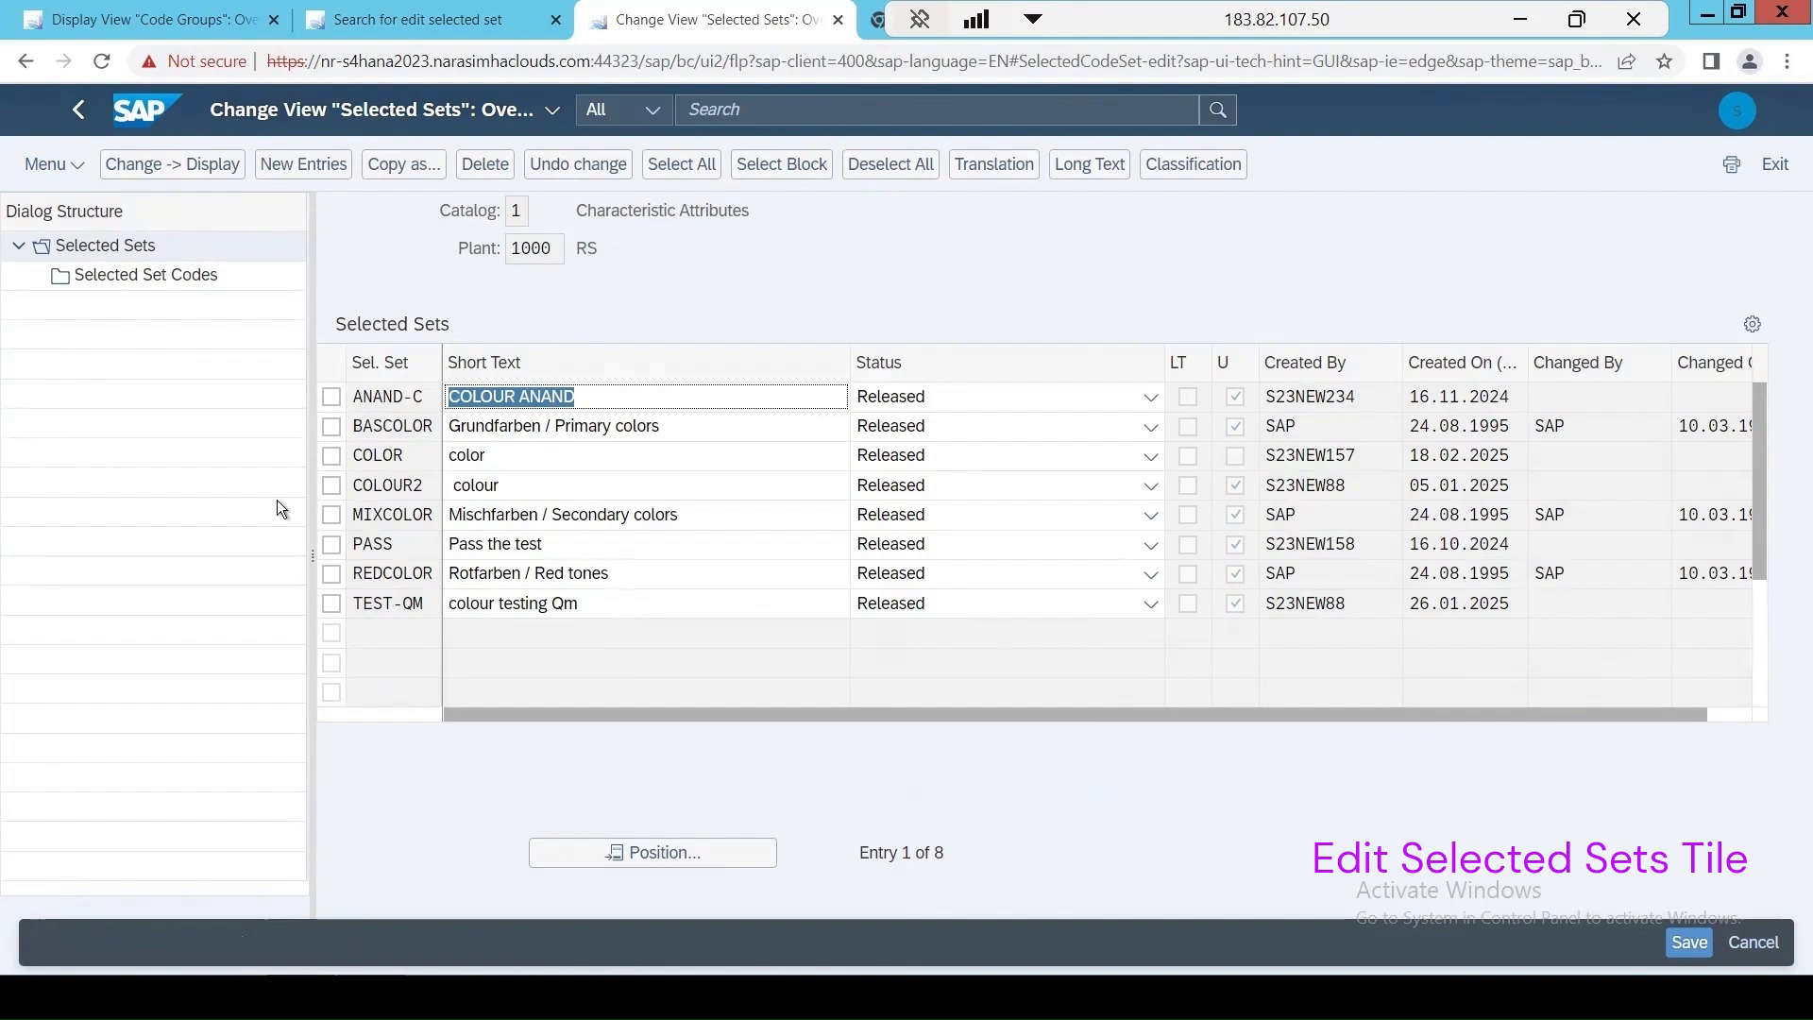
Examine the codes and their valuations in the COLOR selected set and return to the selected sets list.
click(331, 455)
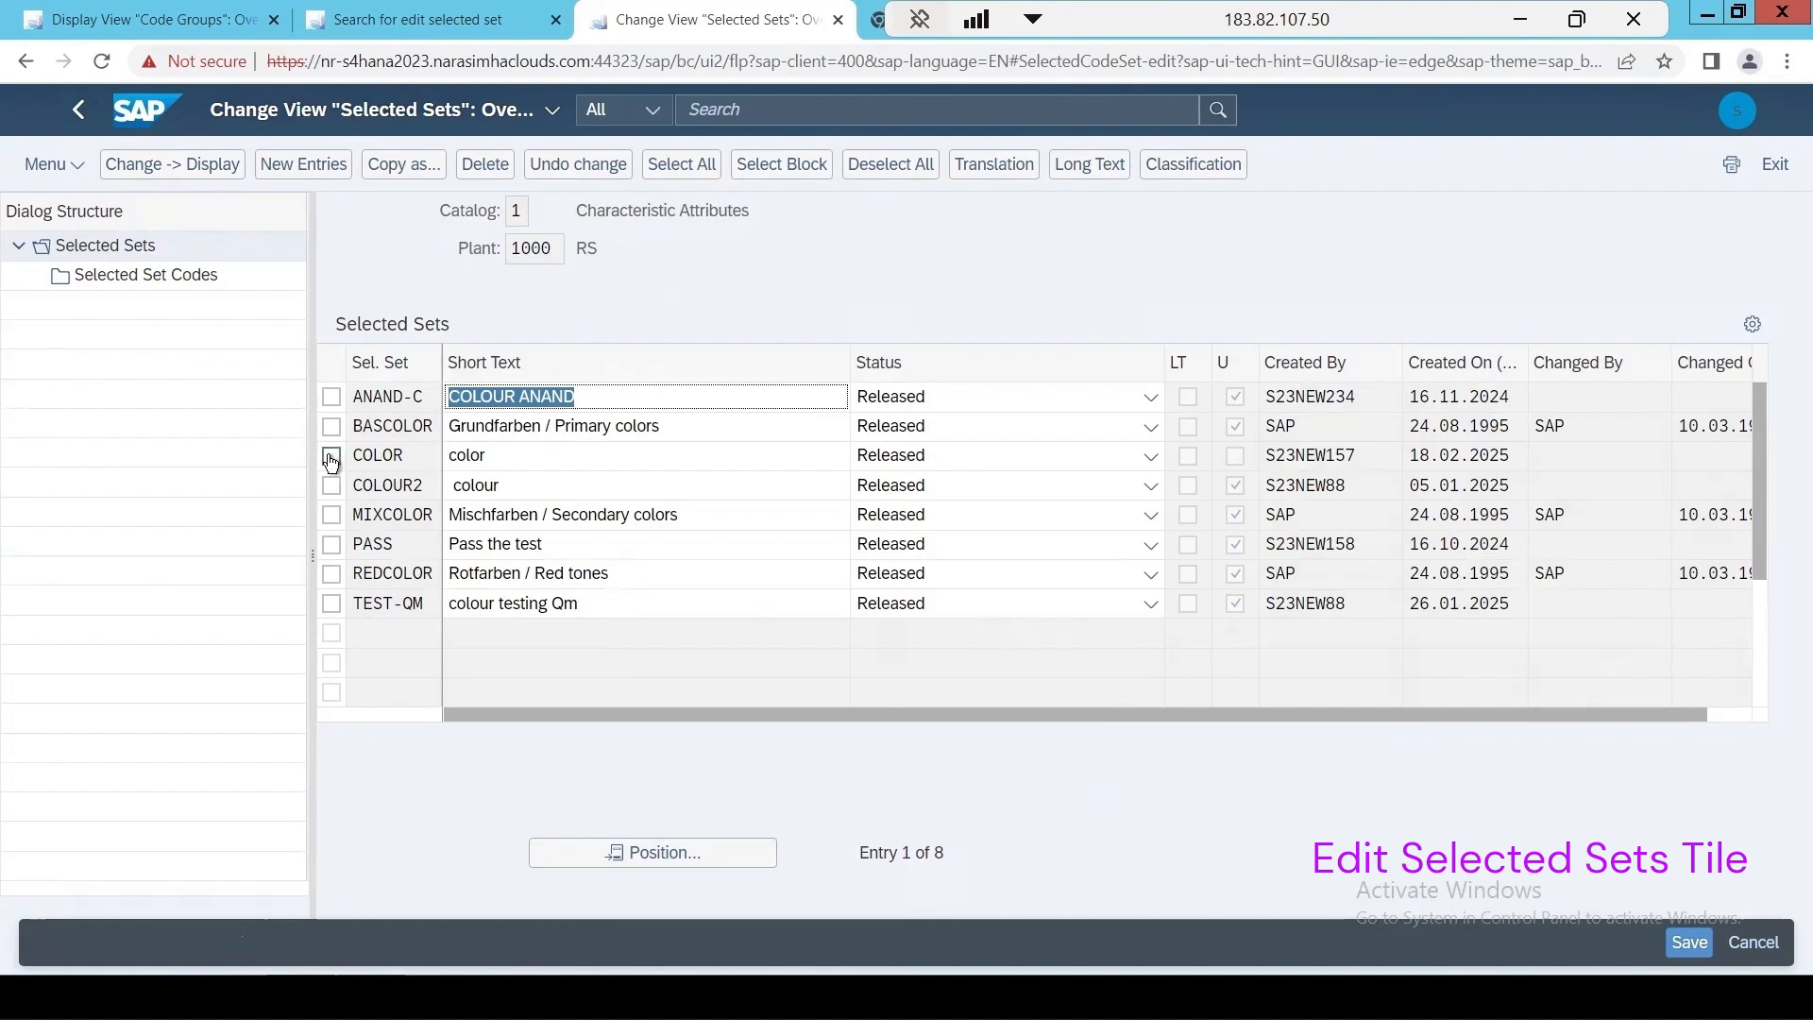
double_click(146, 276)
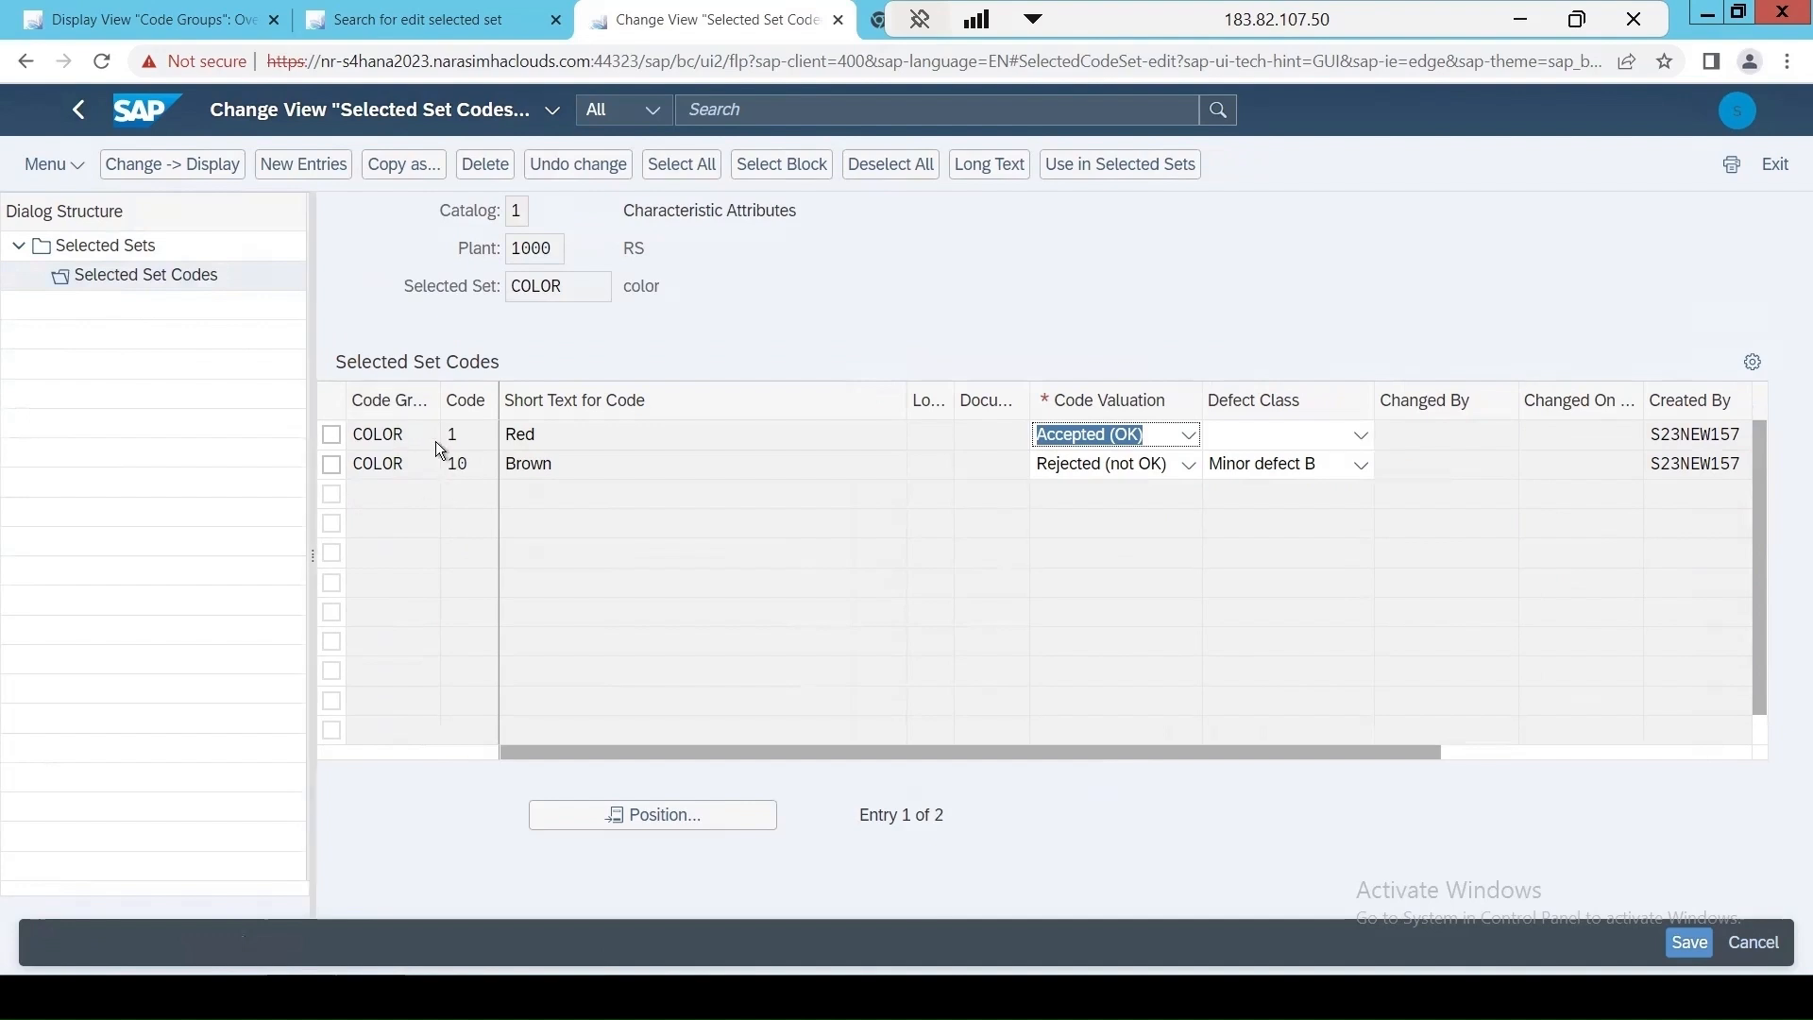
double_click(119, 246)
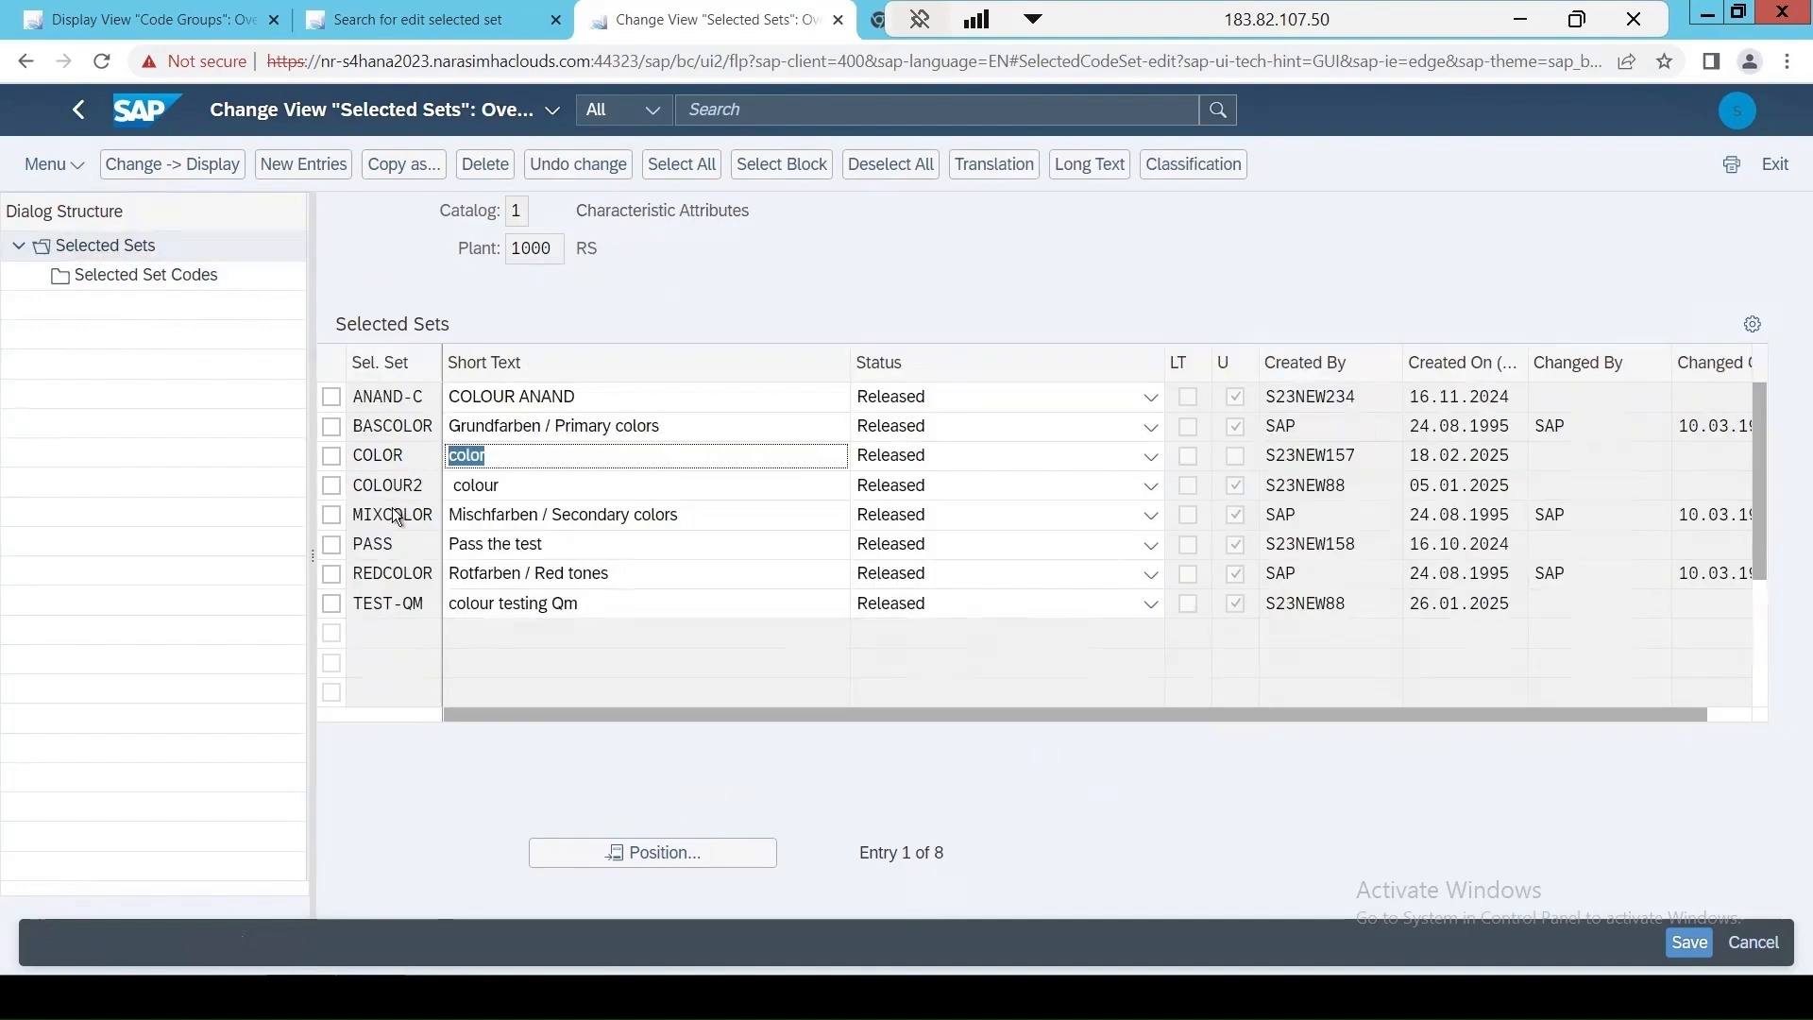
Copy the COLOR selected set with all its dependent entries as COLOR-T, using the short text colorTest.
click(336, 459)
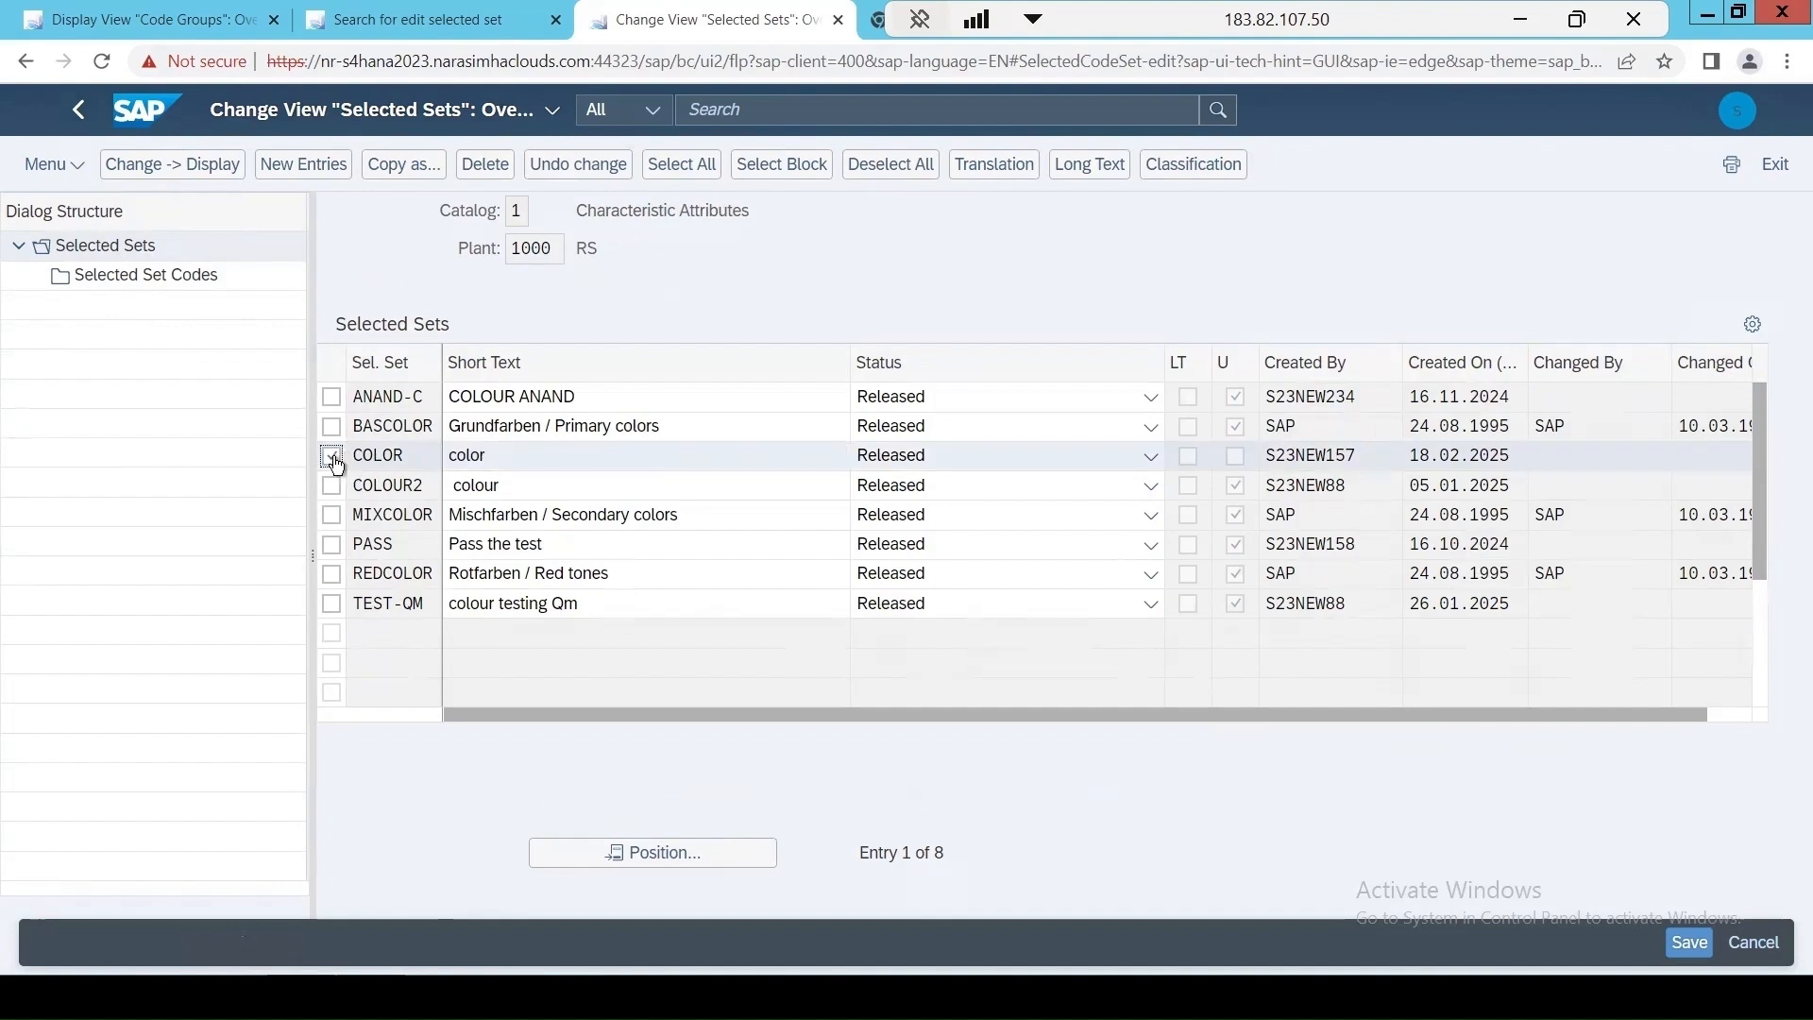
click(397, 166)
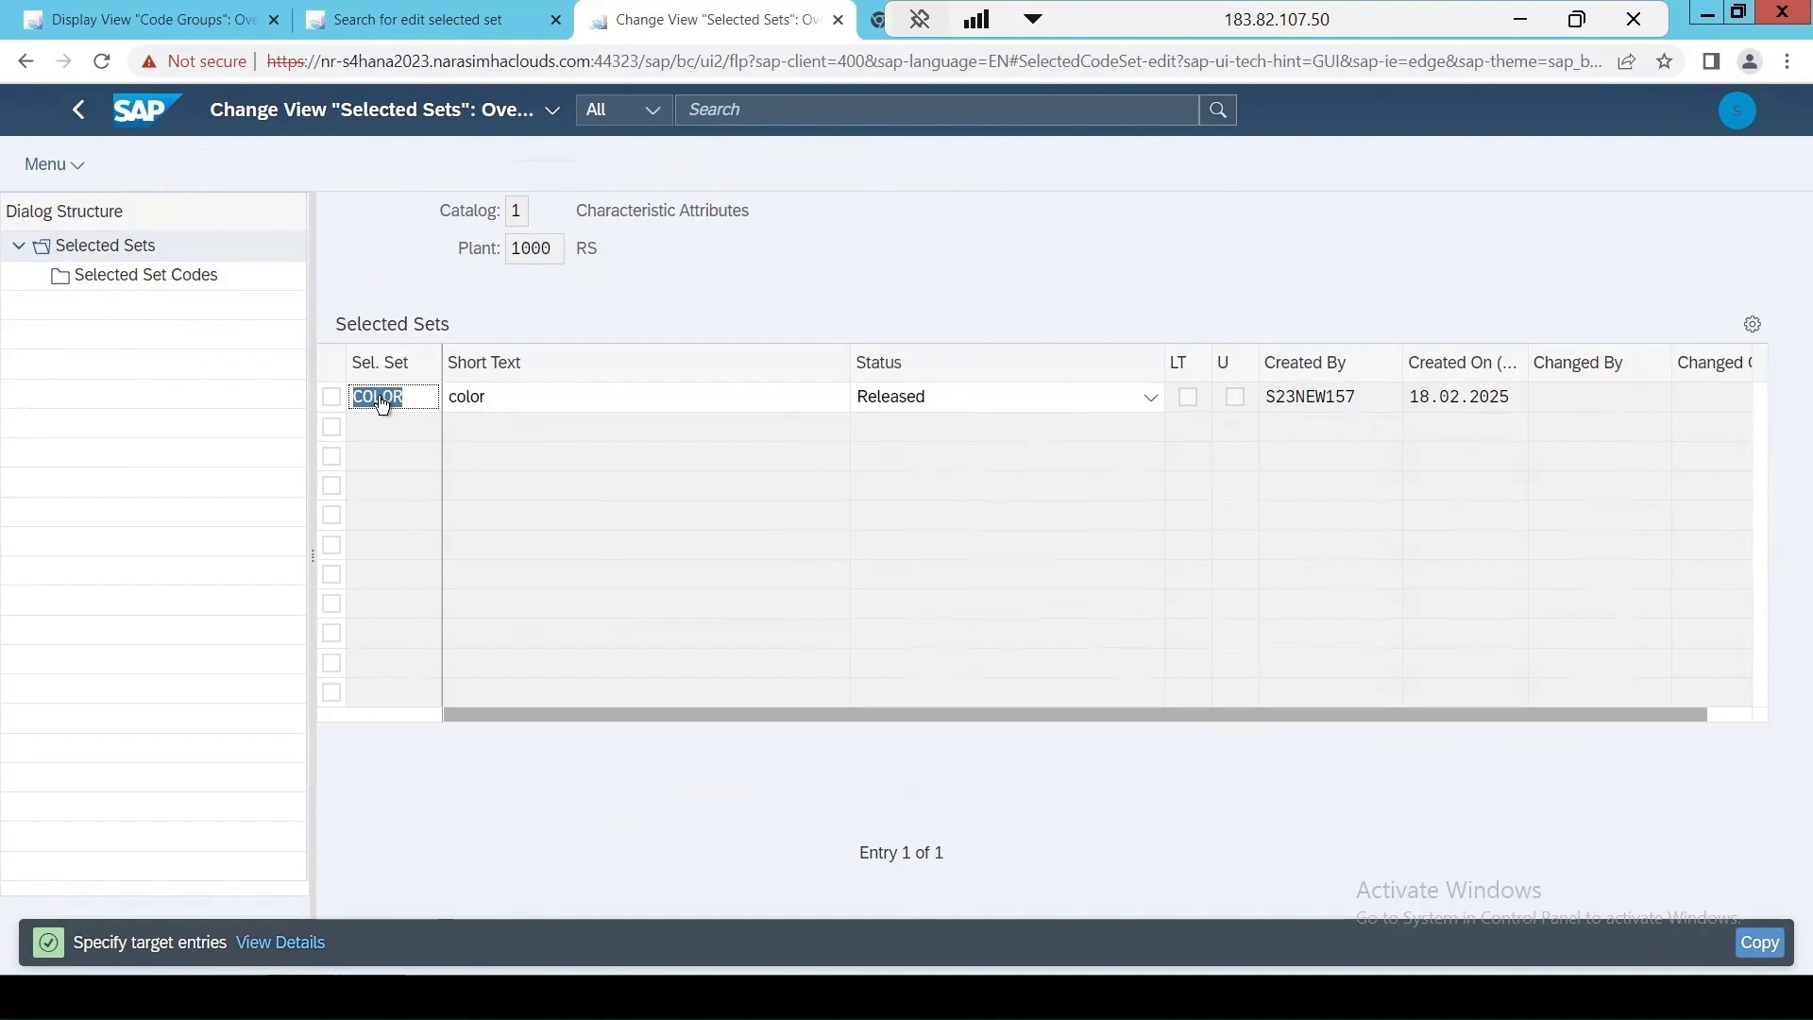
click(406, 402)
text(-T)
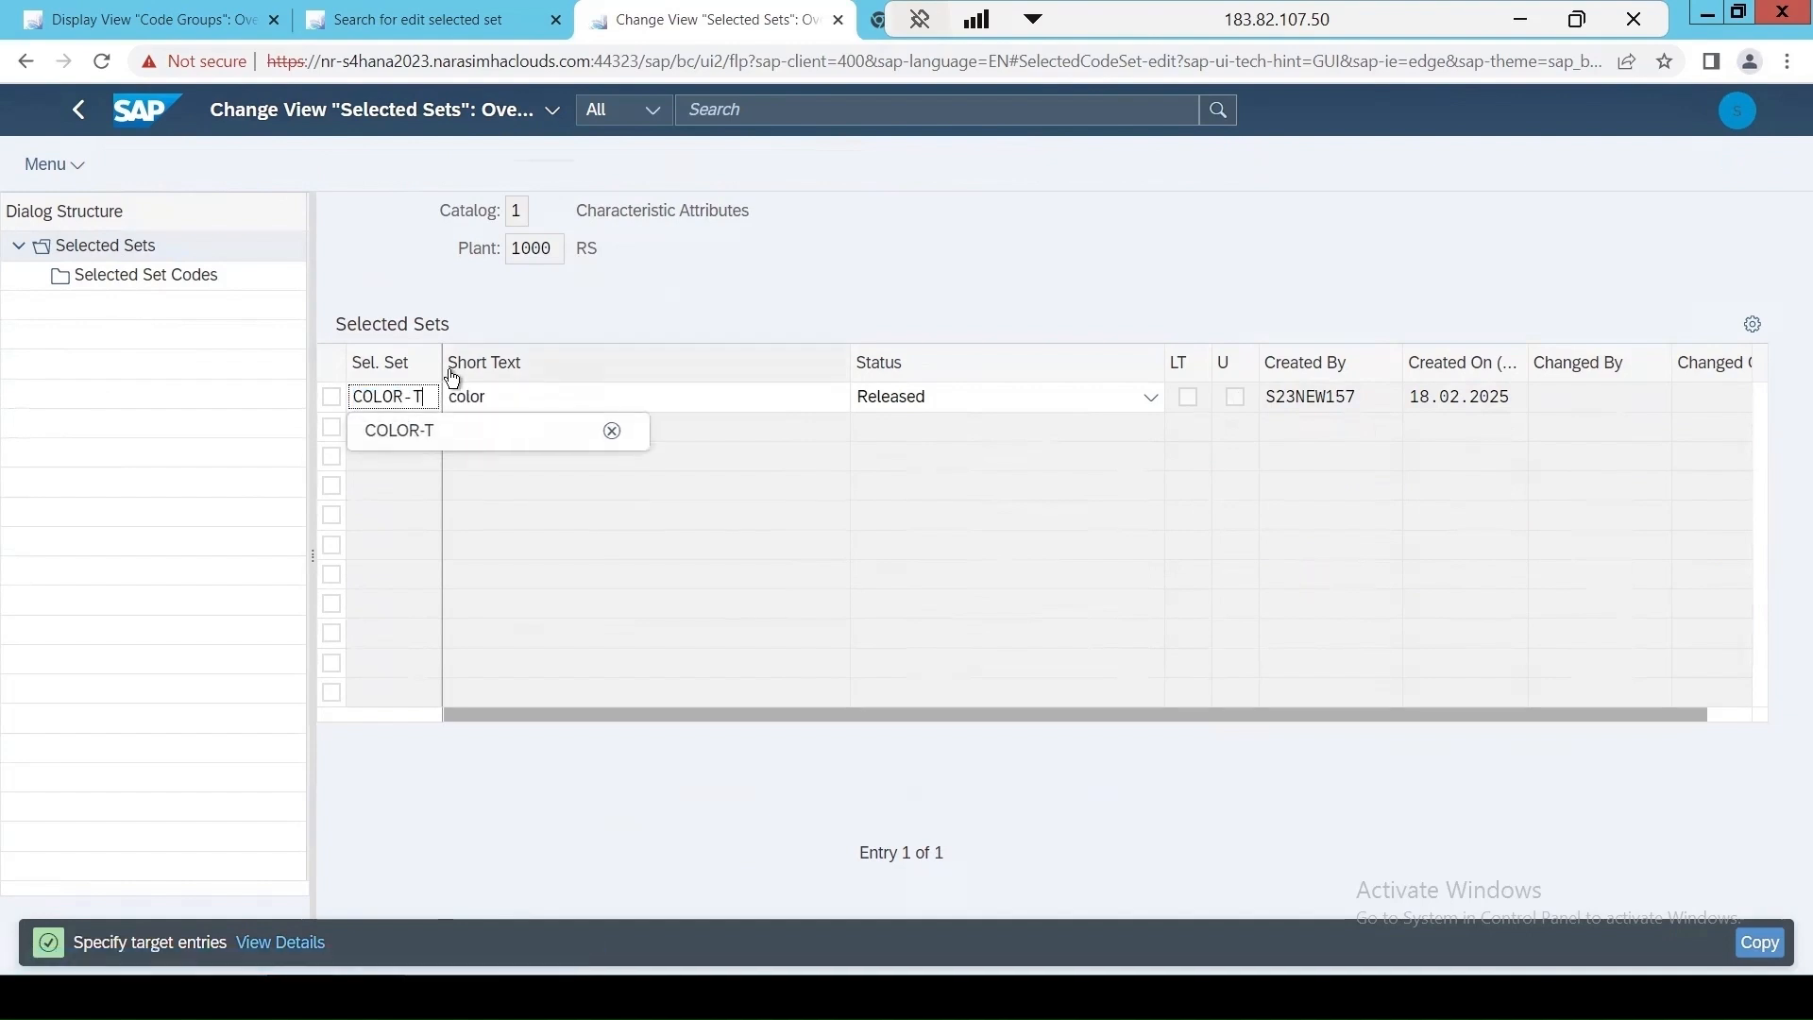
double_click(506, 404)
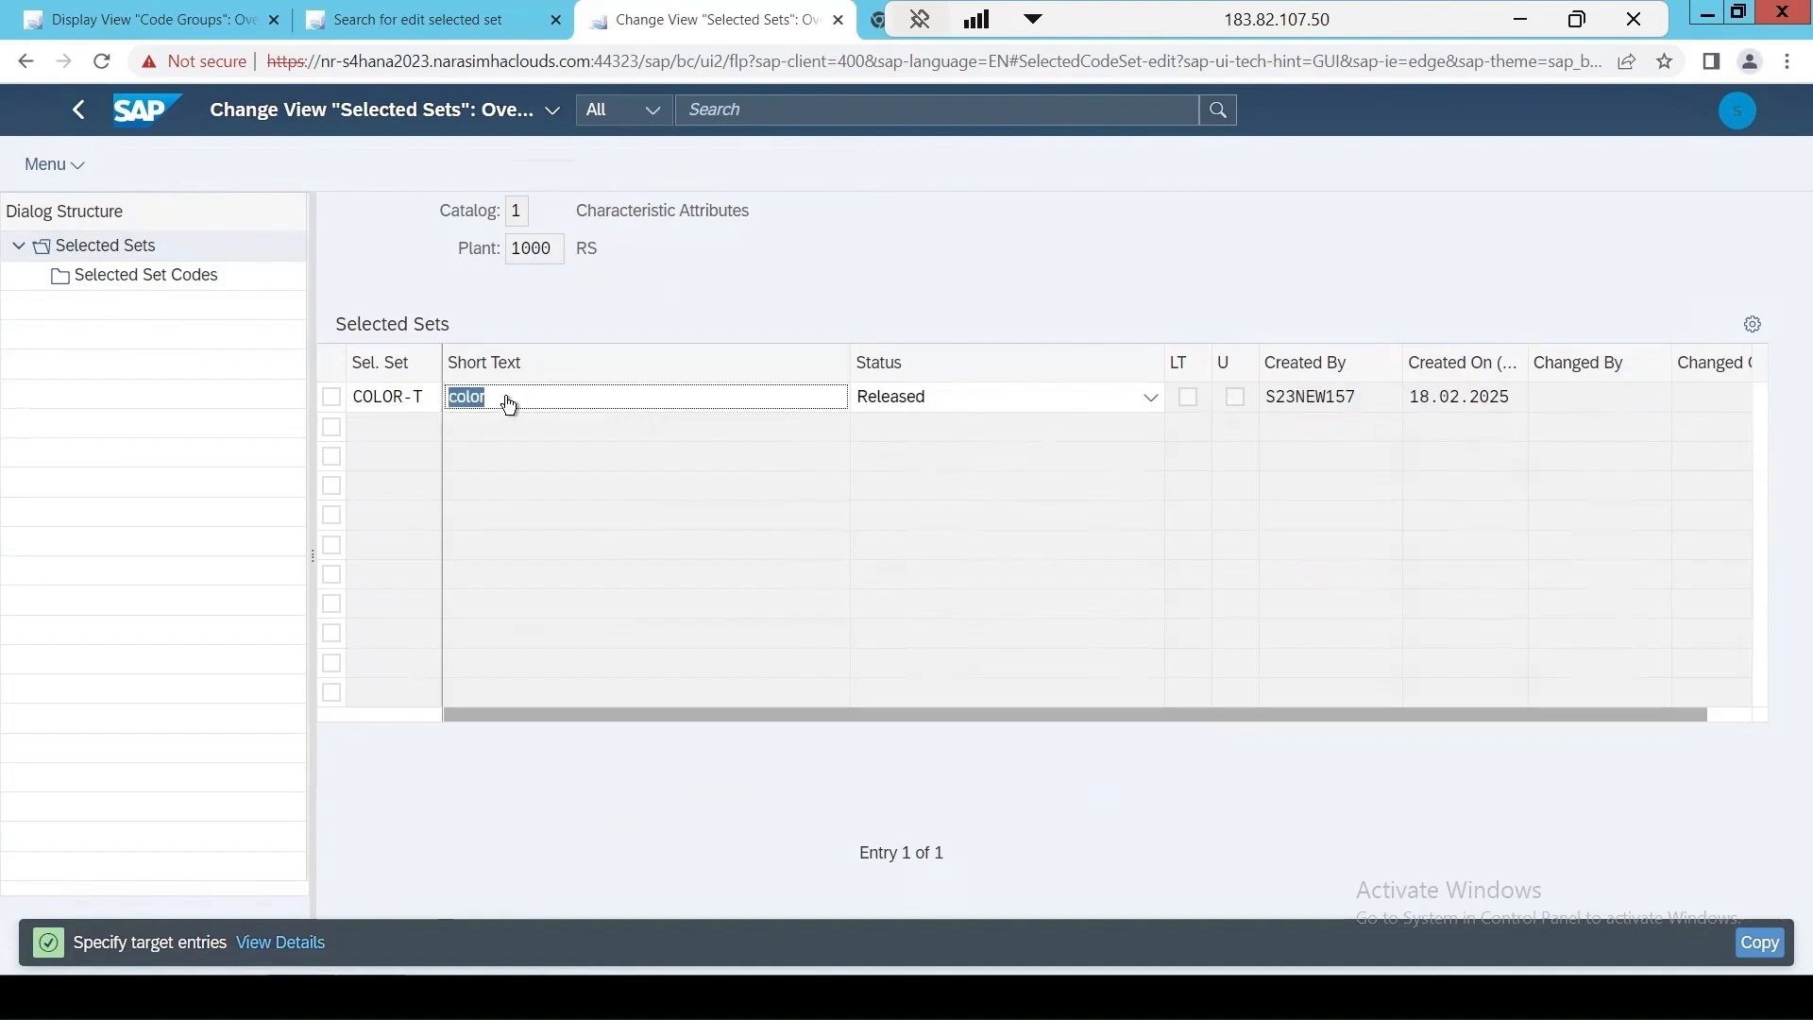
click(508, 404)
text(test)
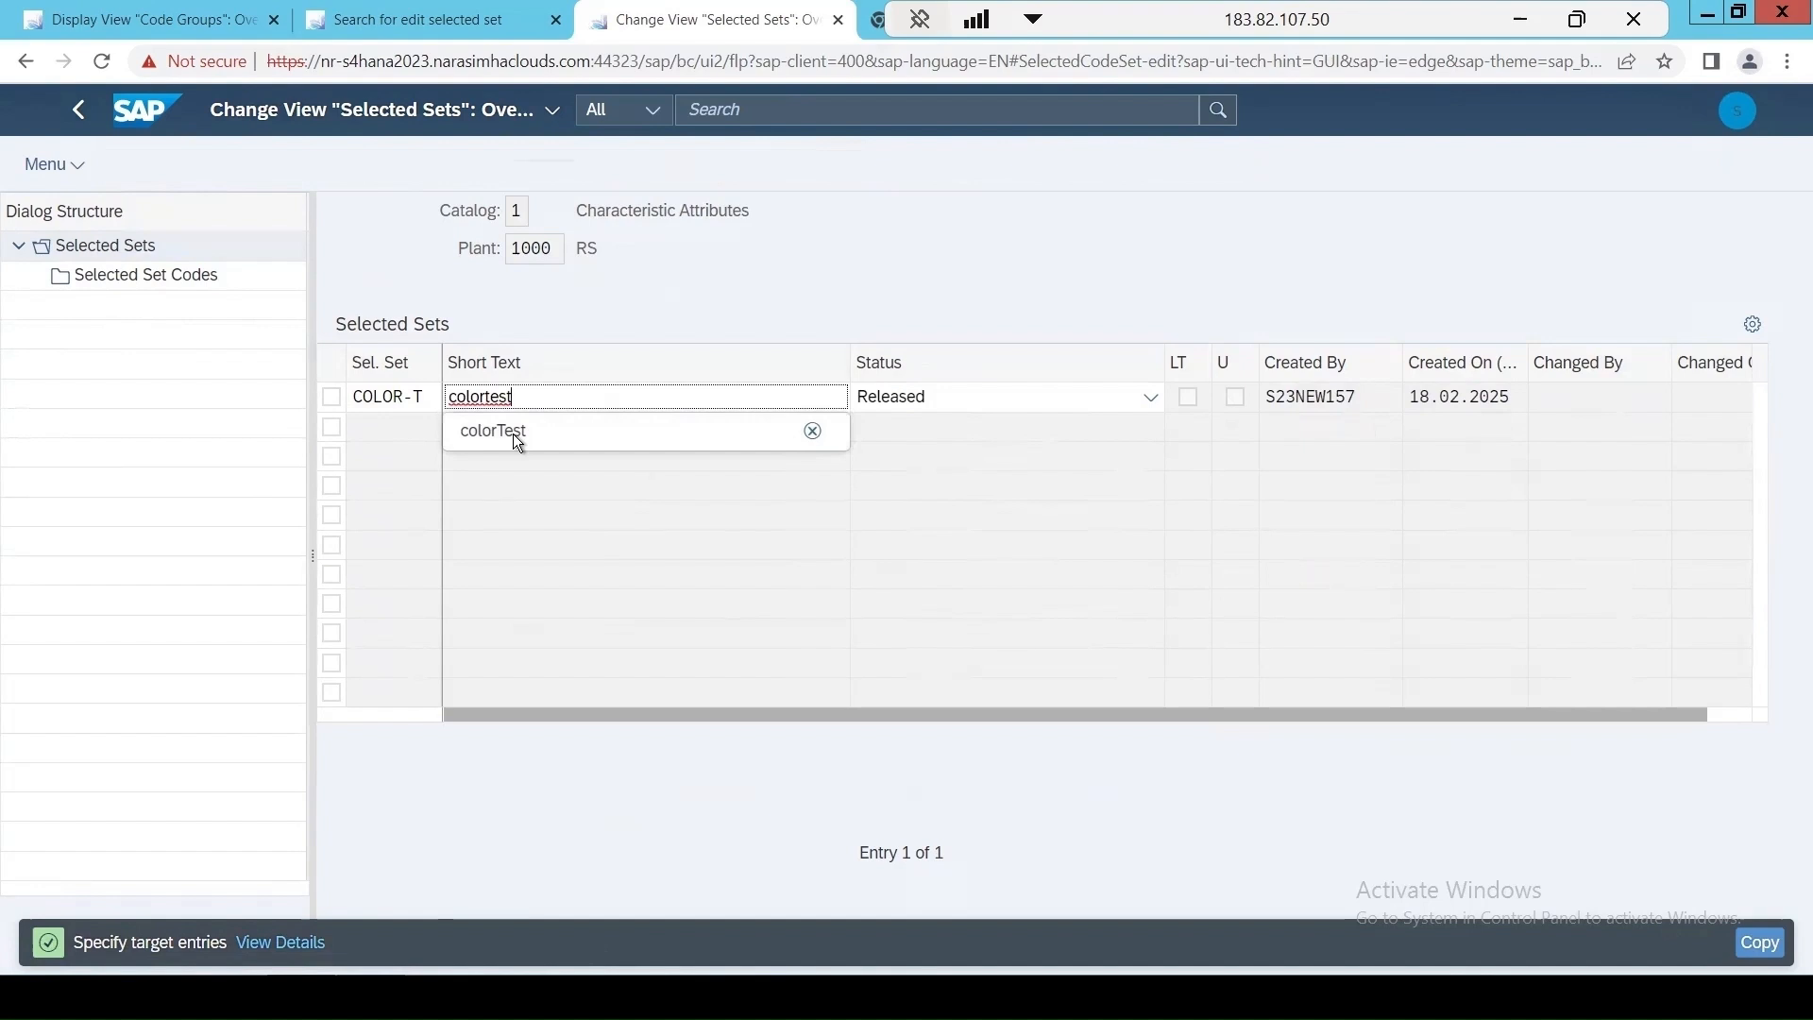
click(513, 434)
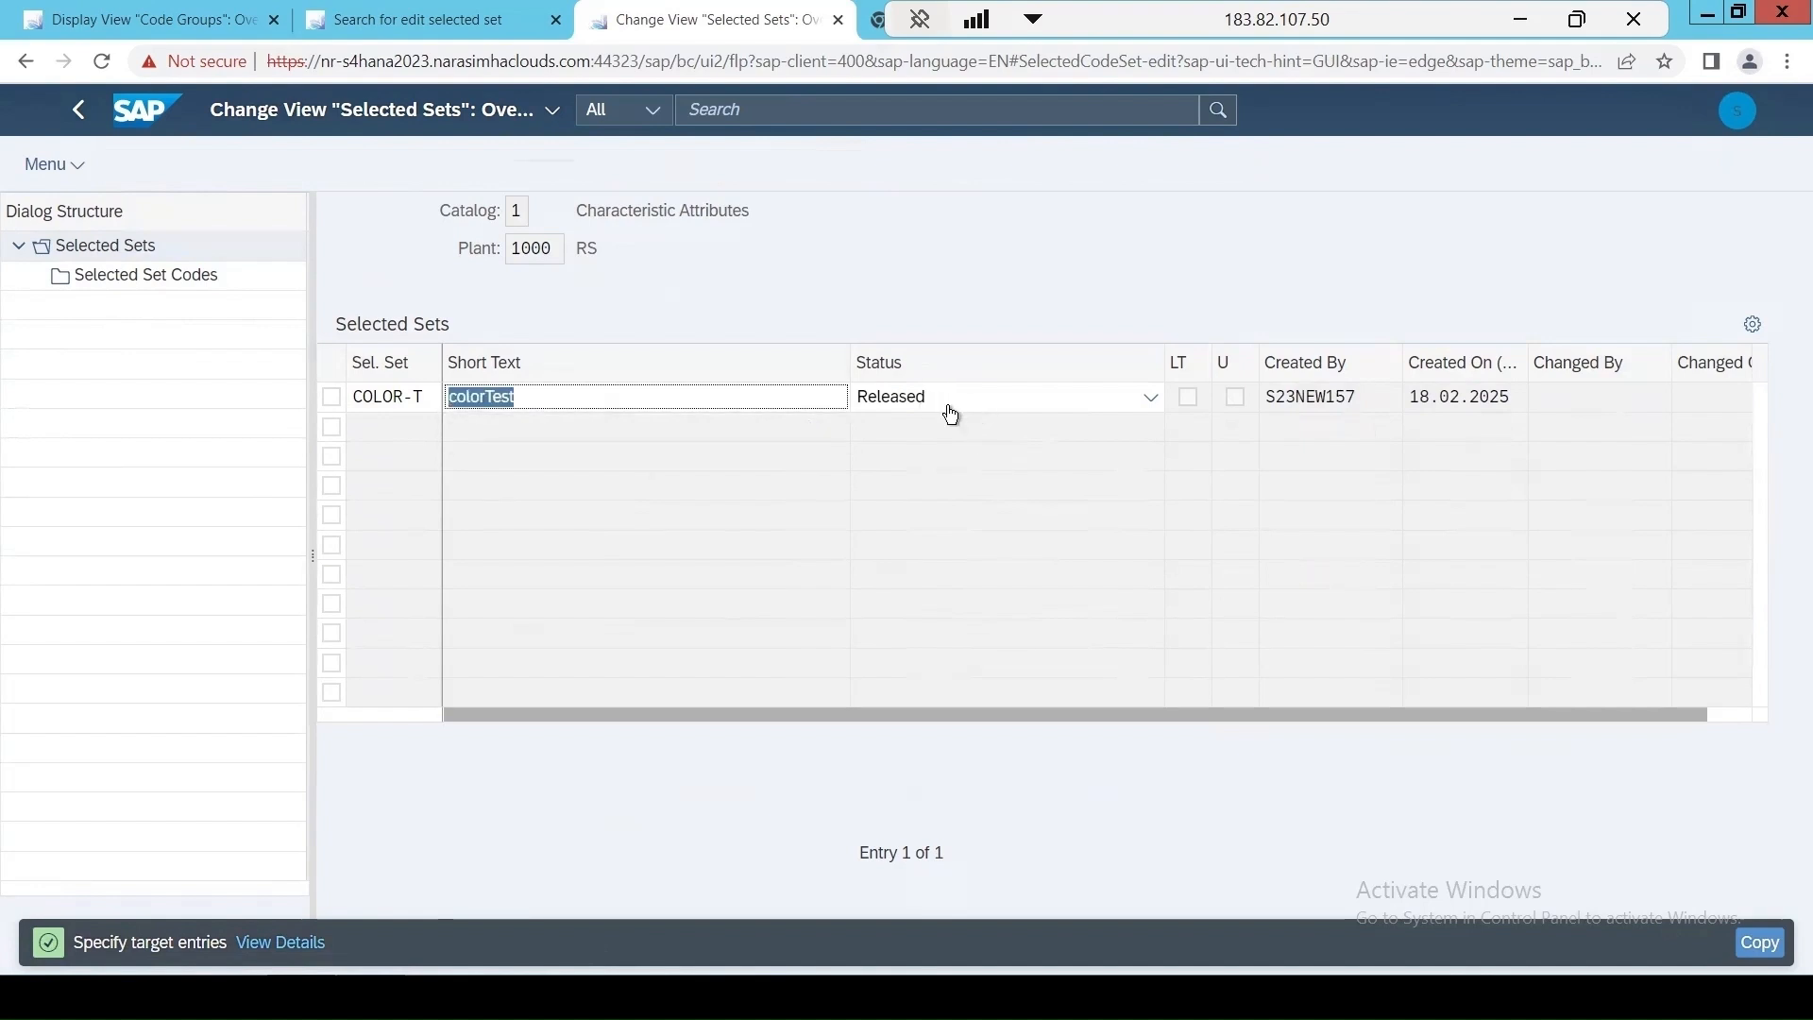
key(Return)
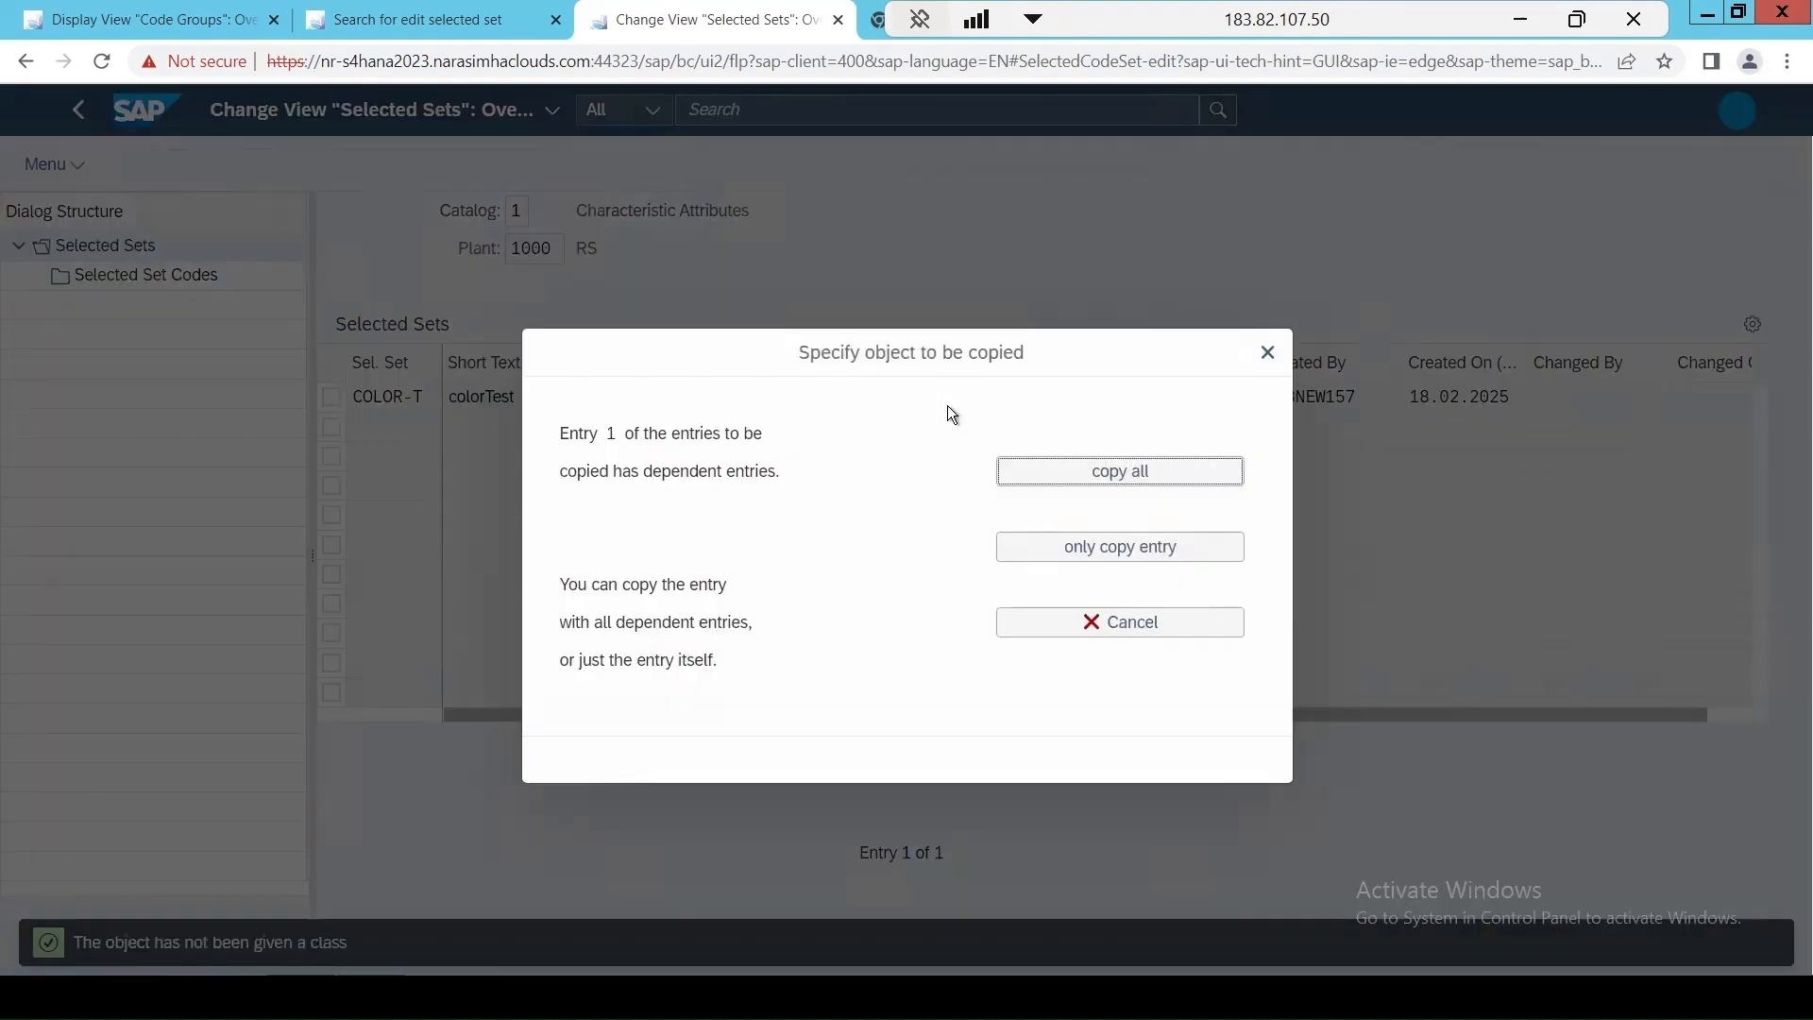
click(1087, 480)
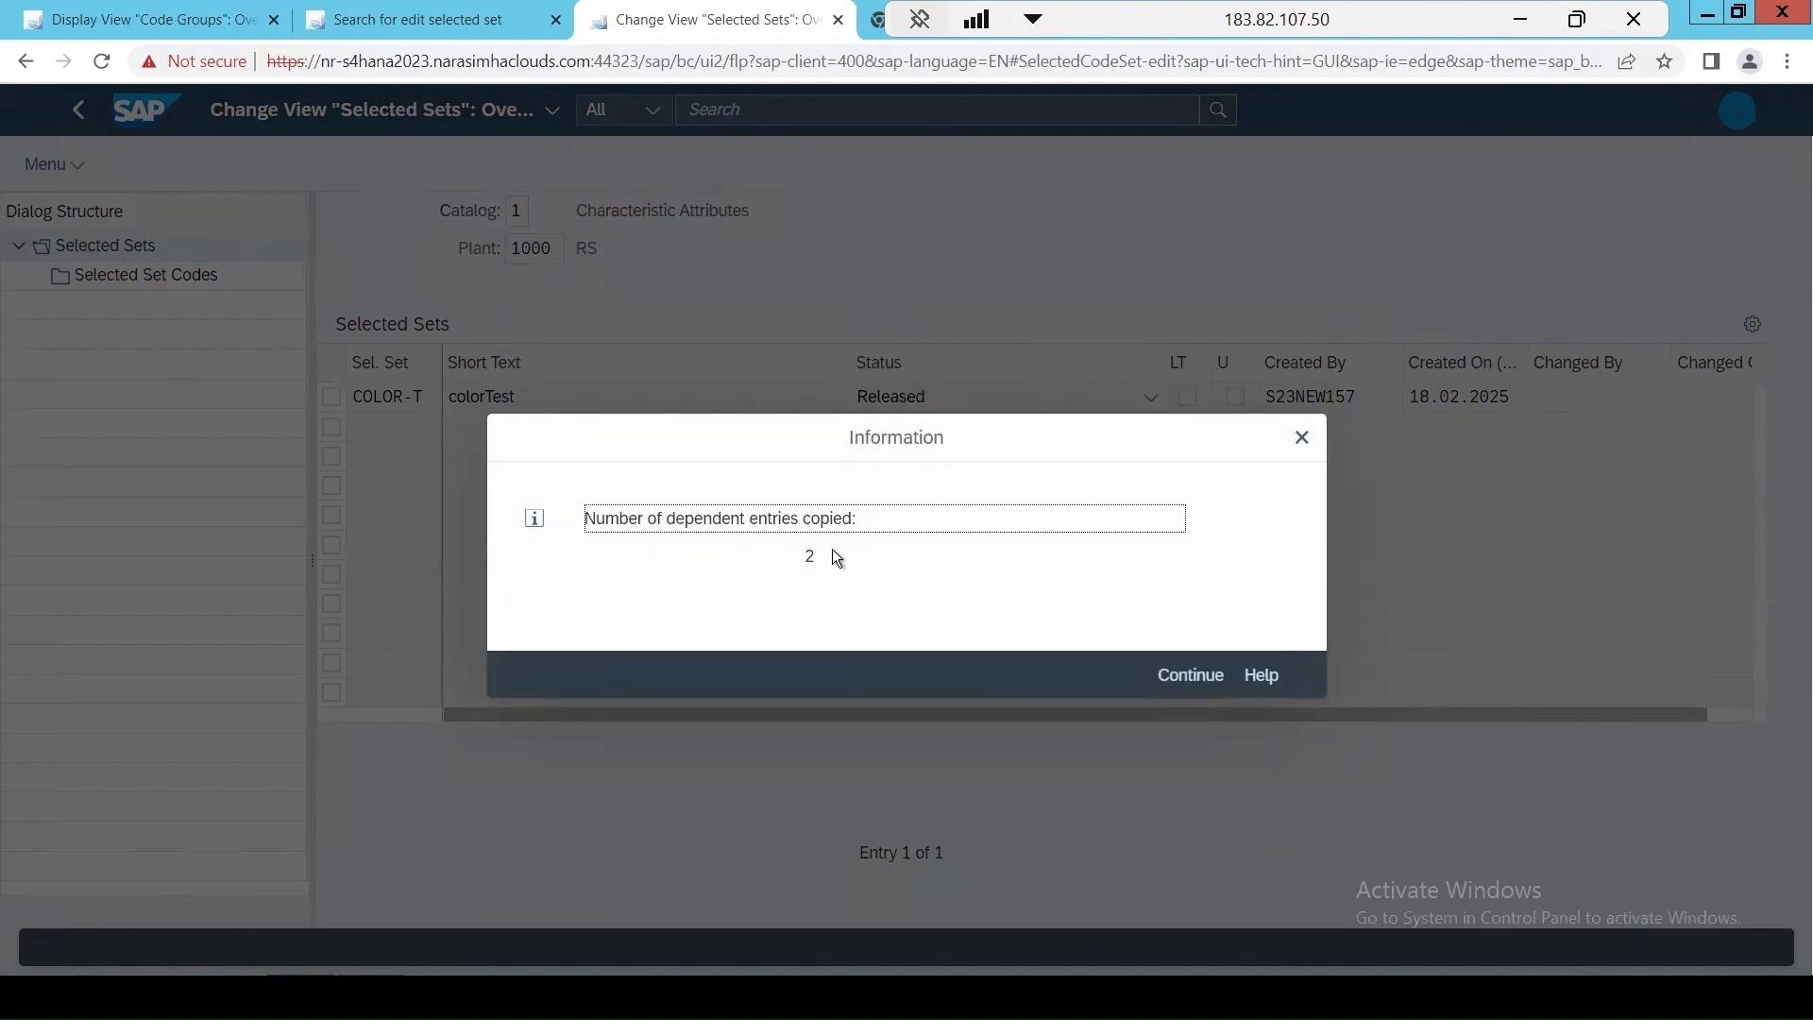
click(1188, 676)
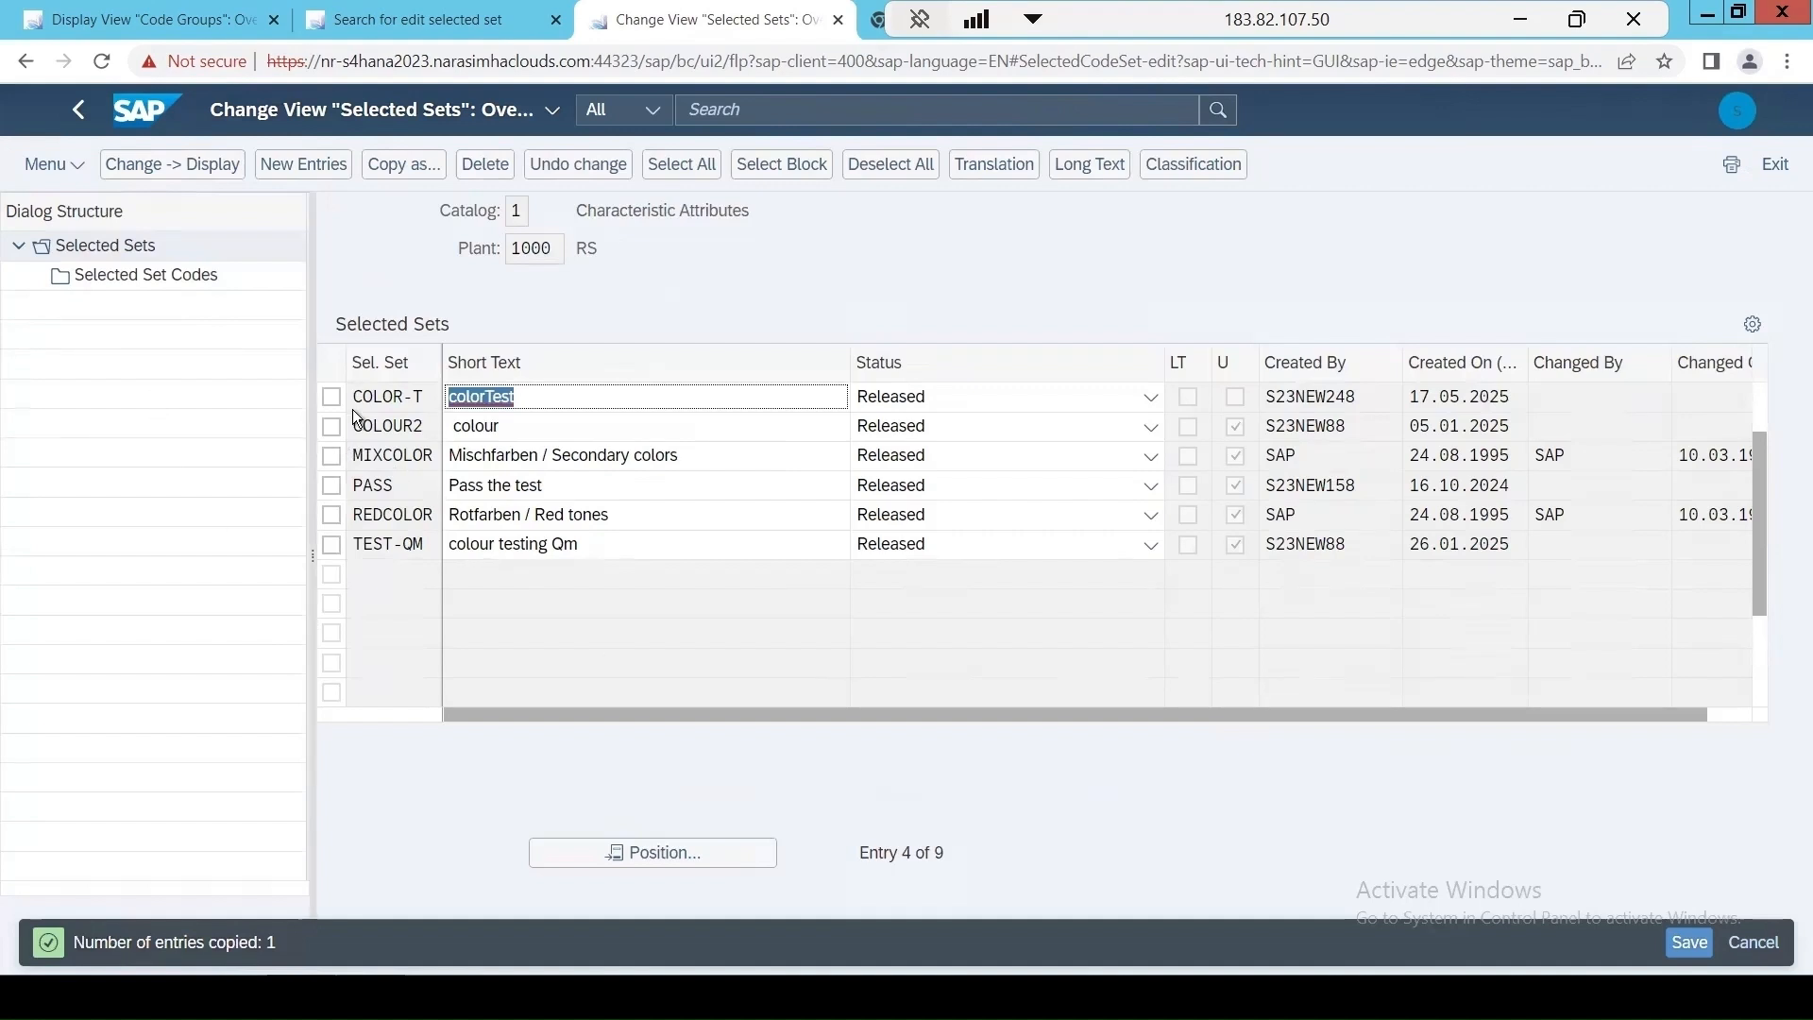
Add code 12 Medium red from code group COLOR-T to the COLOR-T selected set, with the valuation Accepted (OK).
click(331, 398)
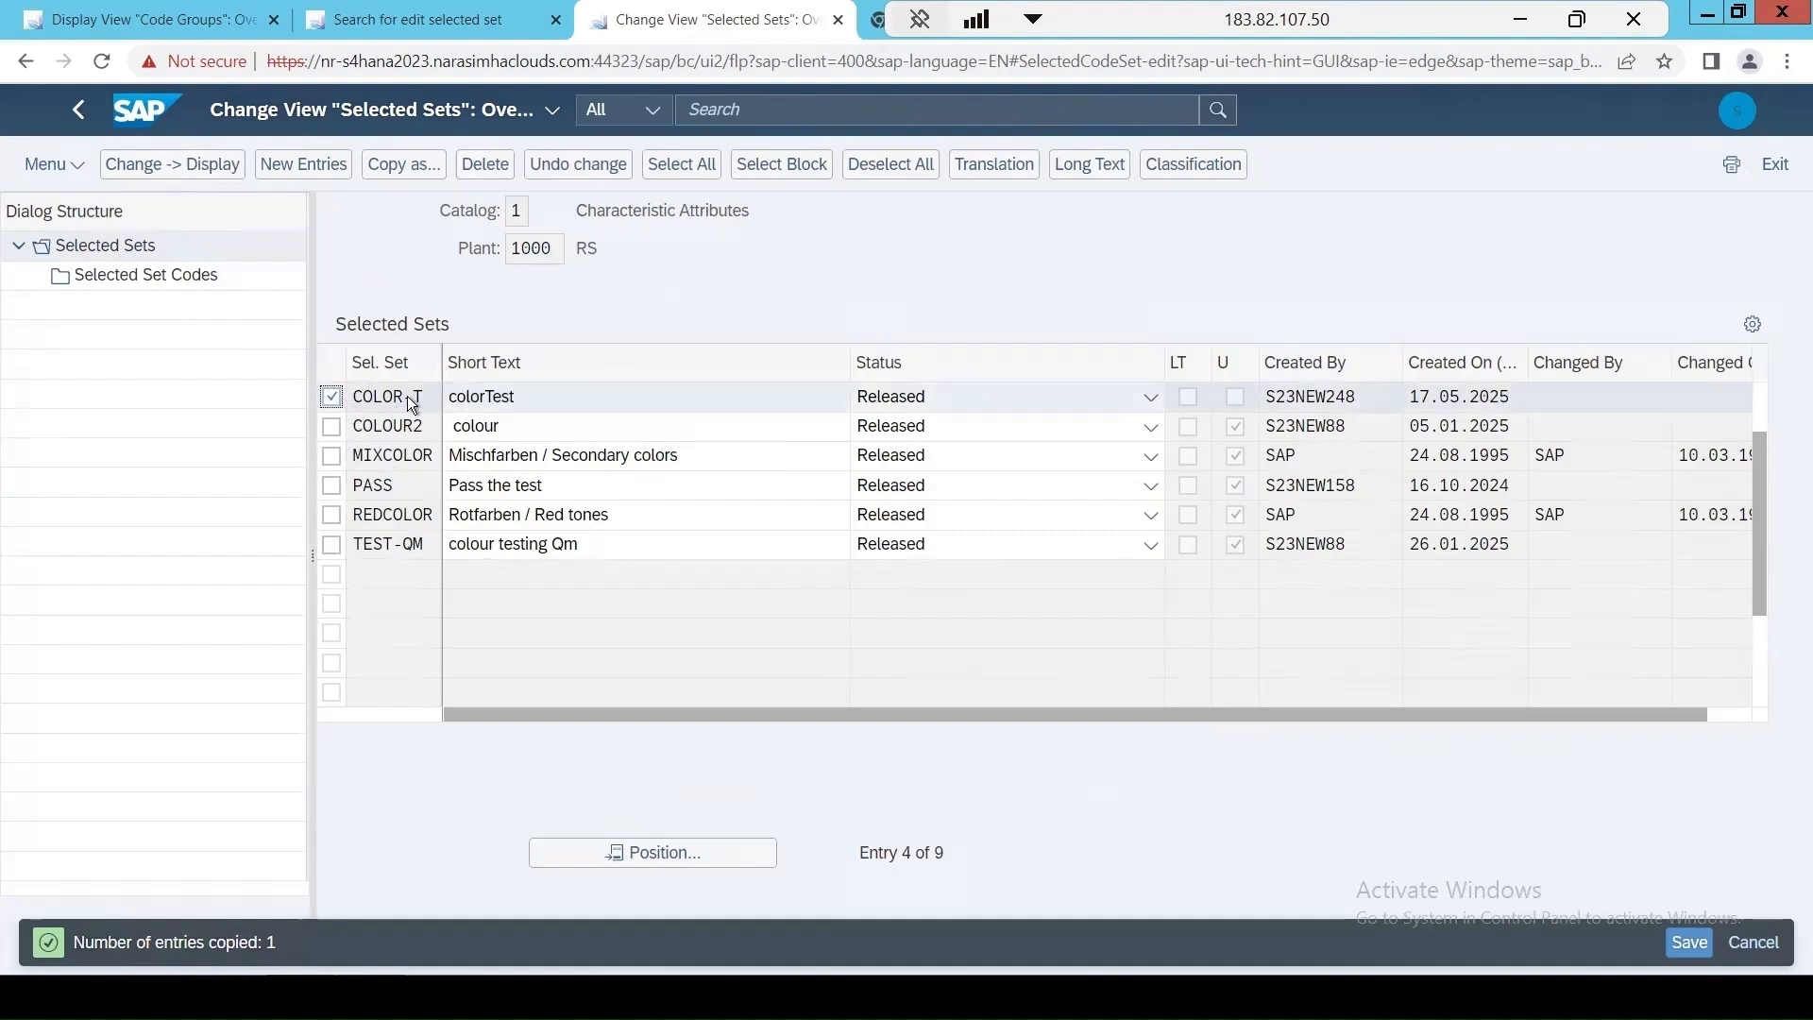
click(122, 287)
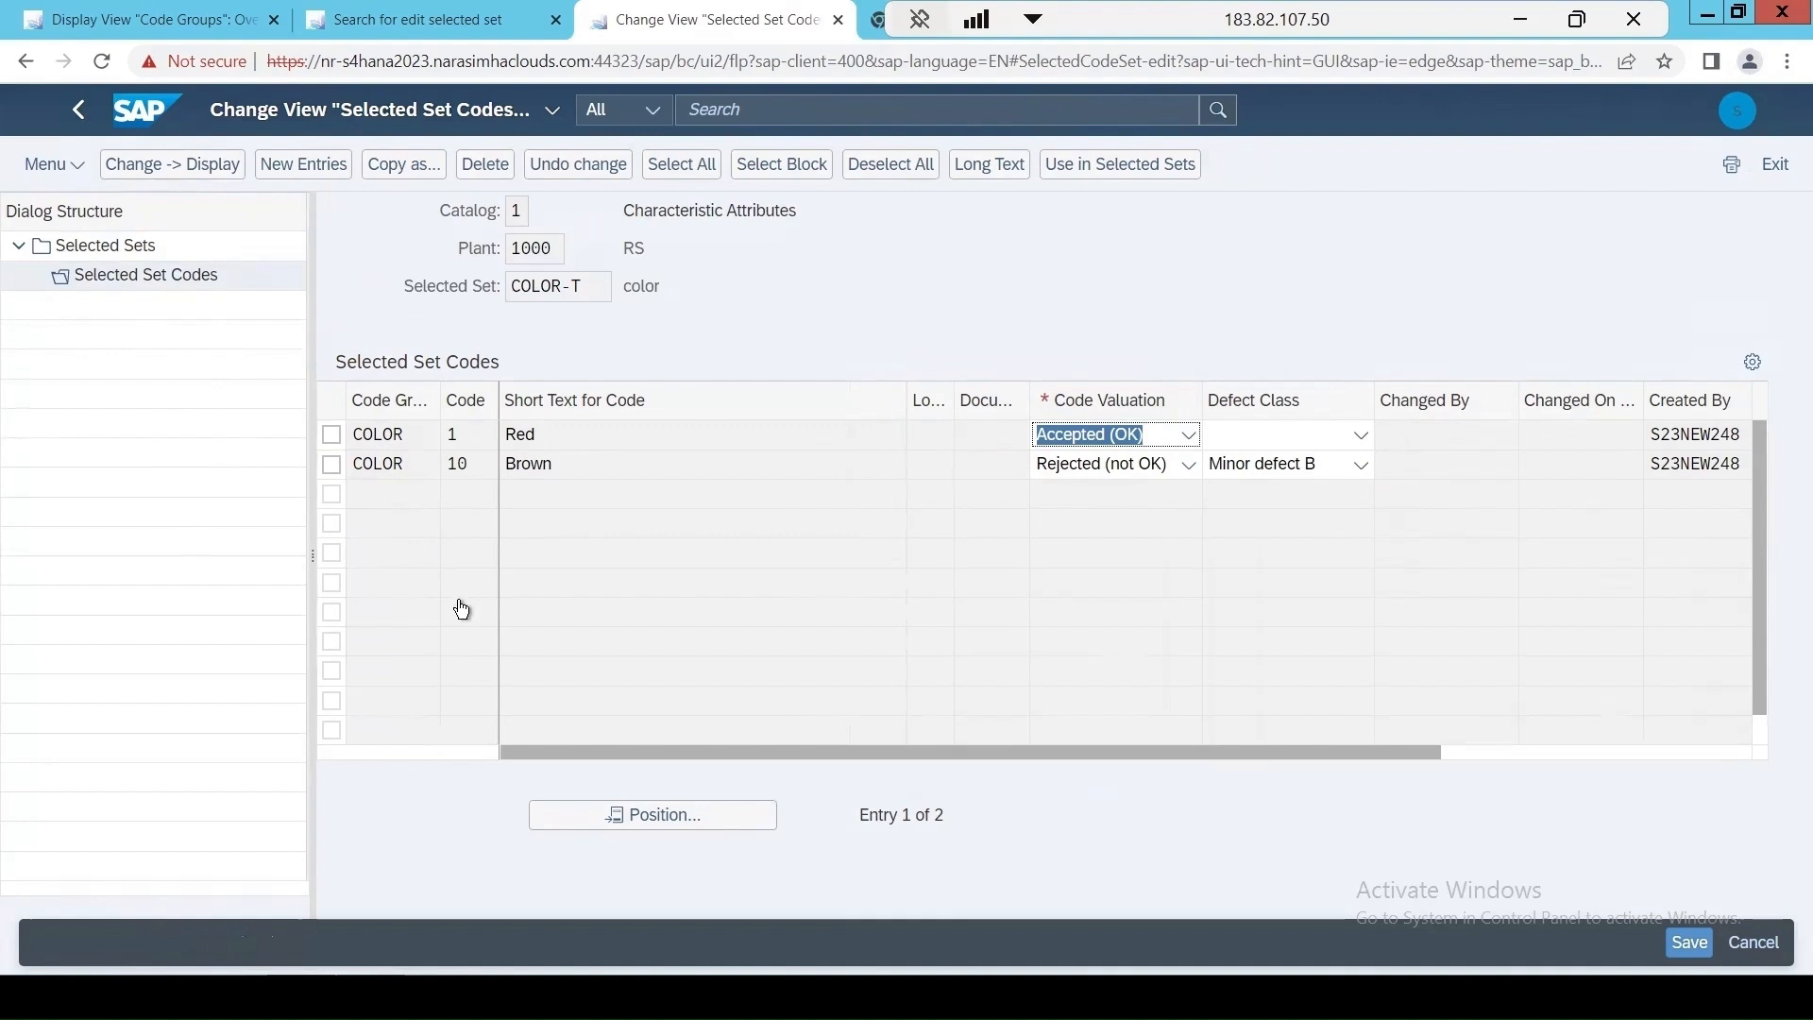
click(296, 169)
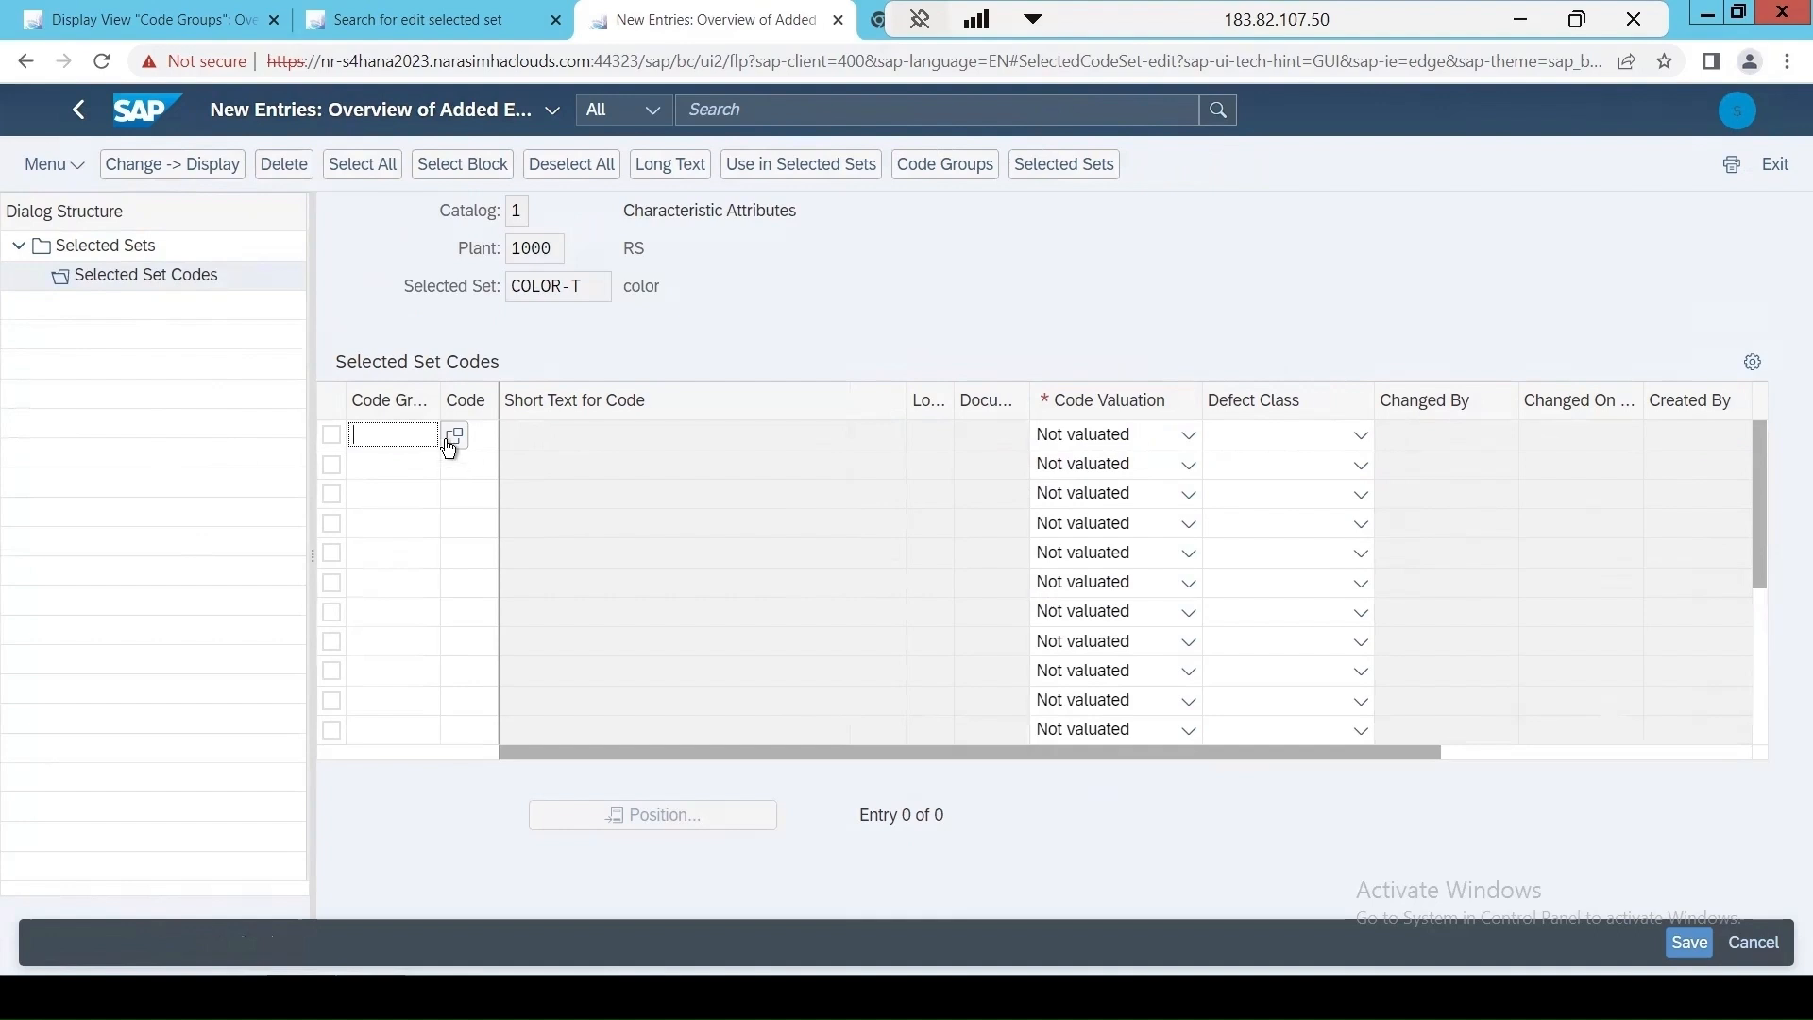
click(452, 437)
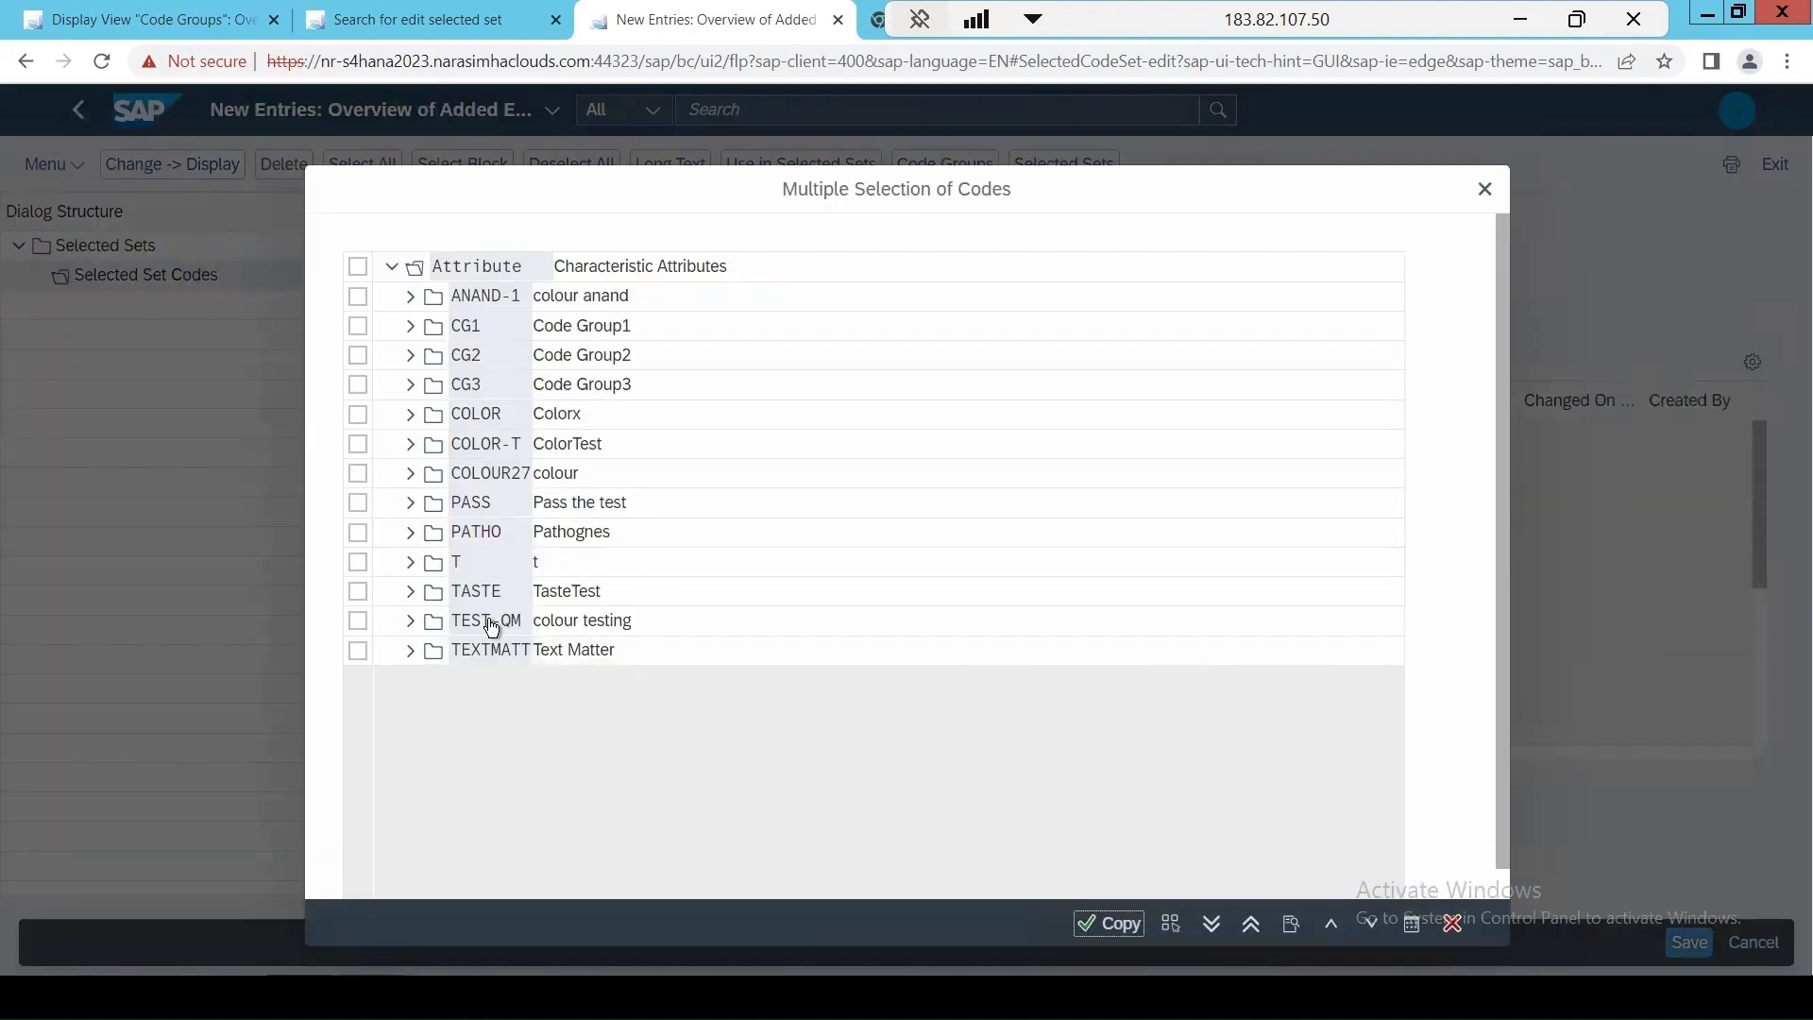
click(411, 446)
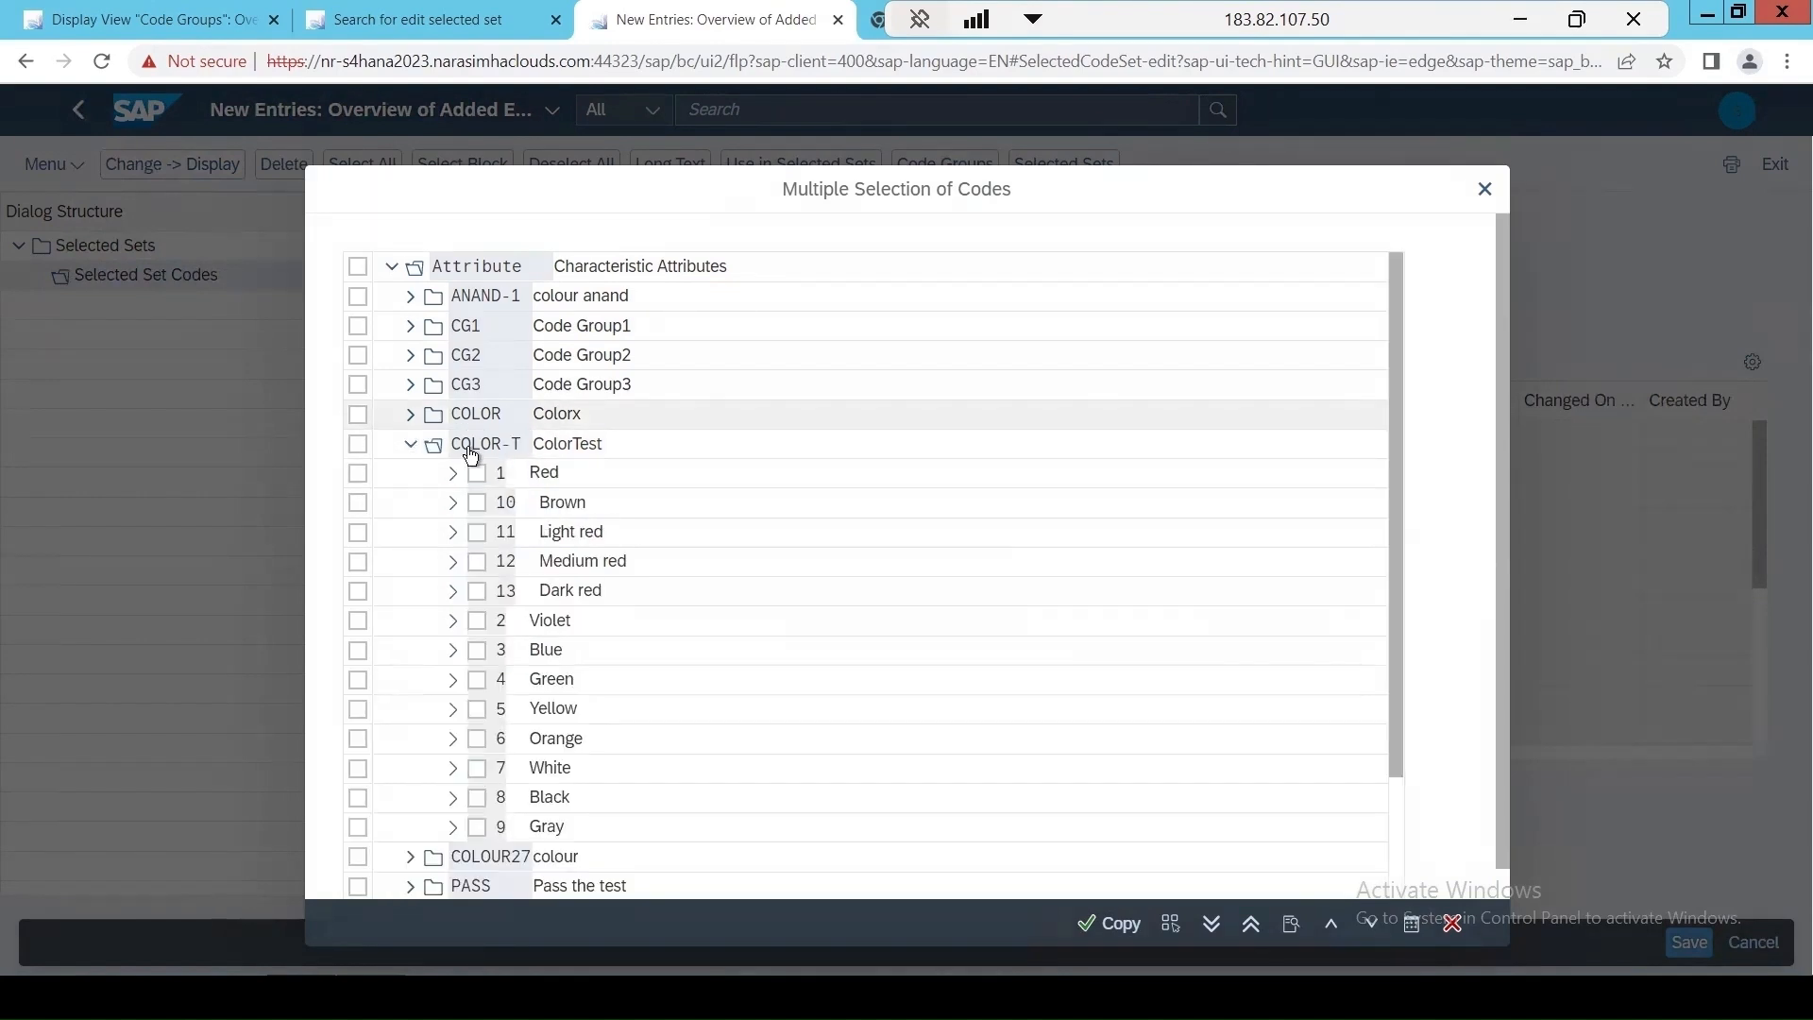
click(478, 565)
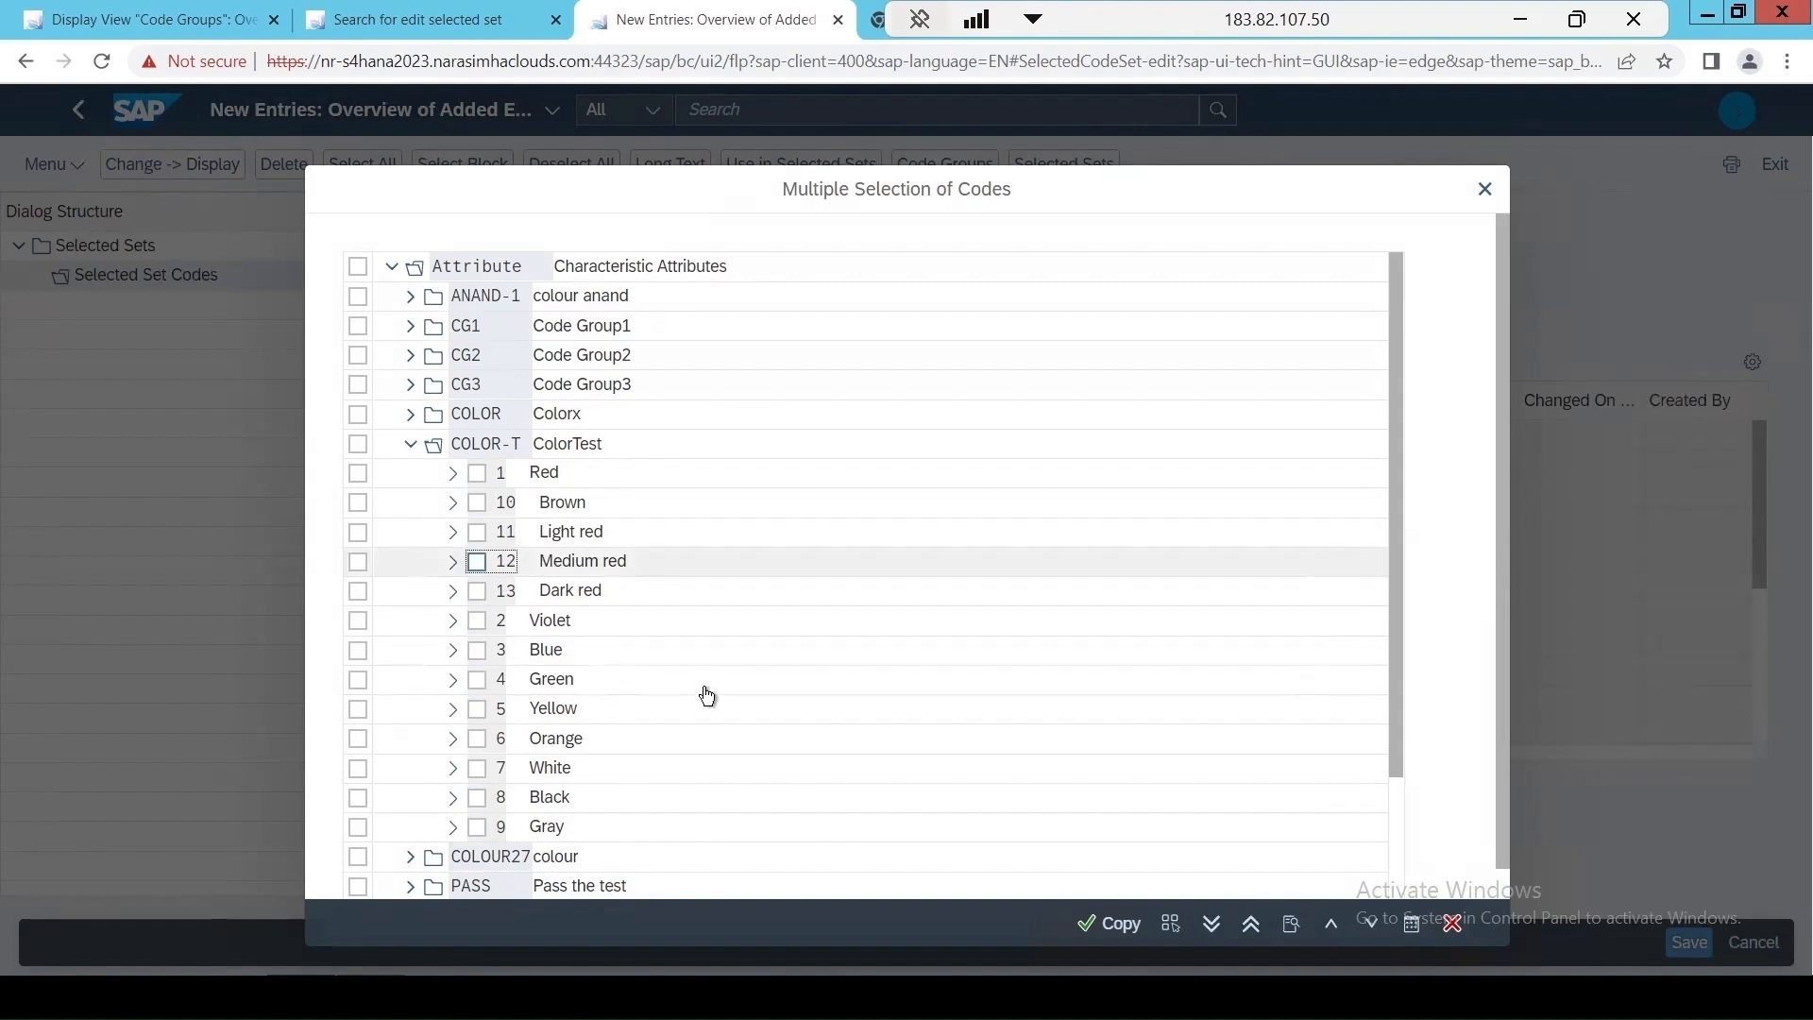
click(1117, 925)
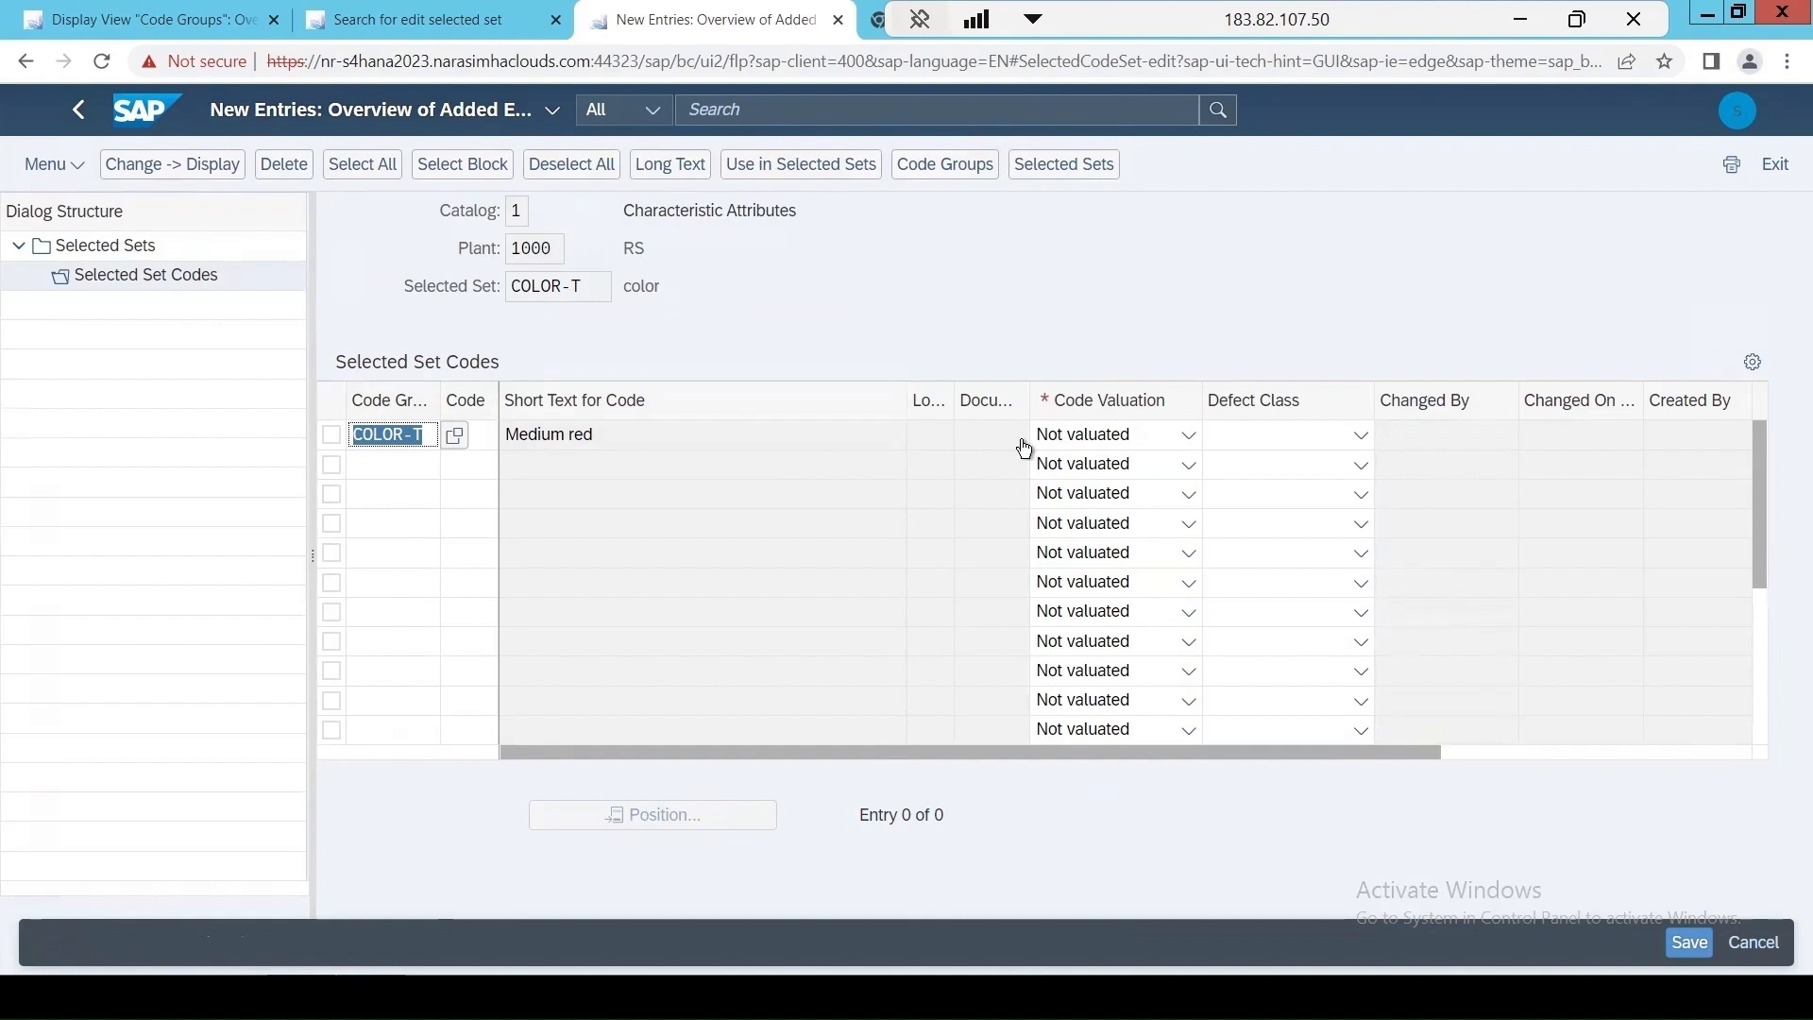
click(1110, 436)
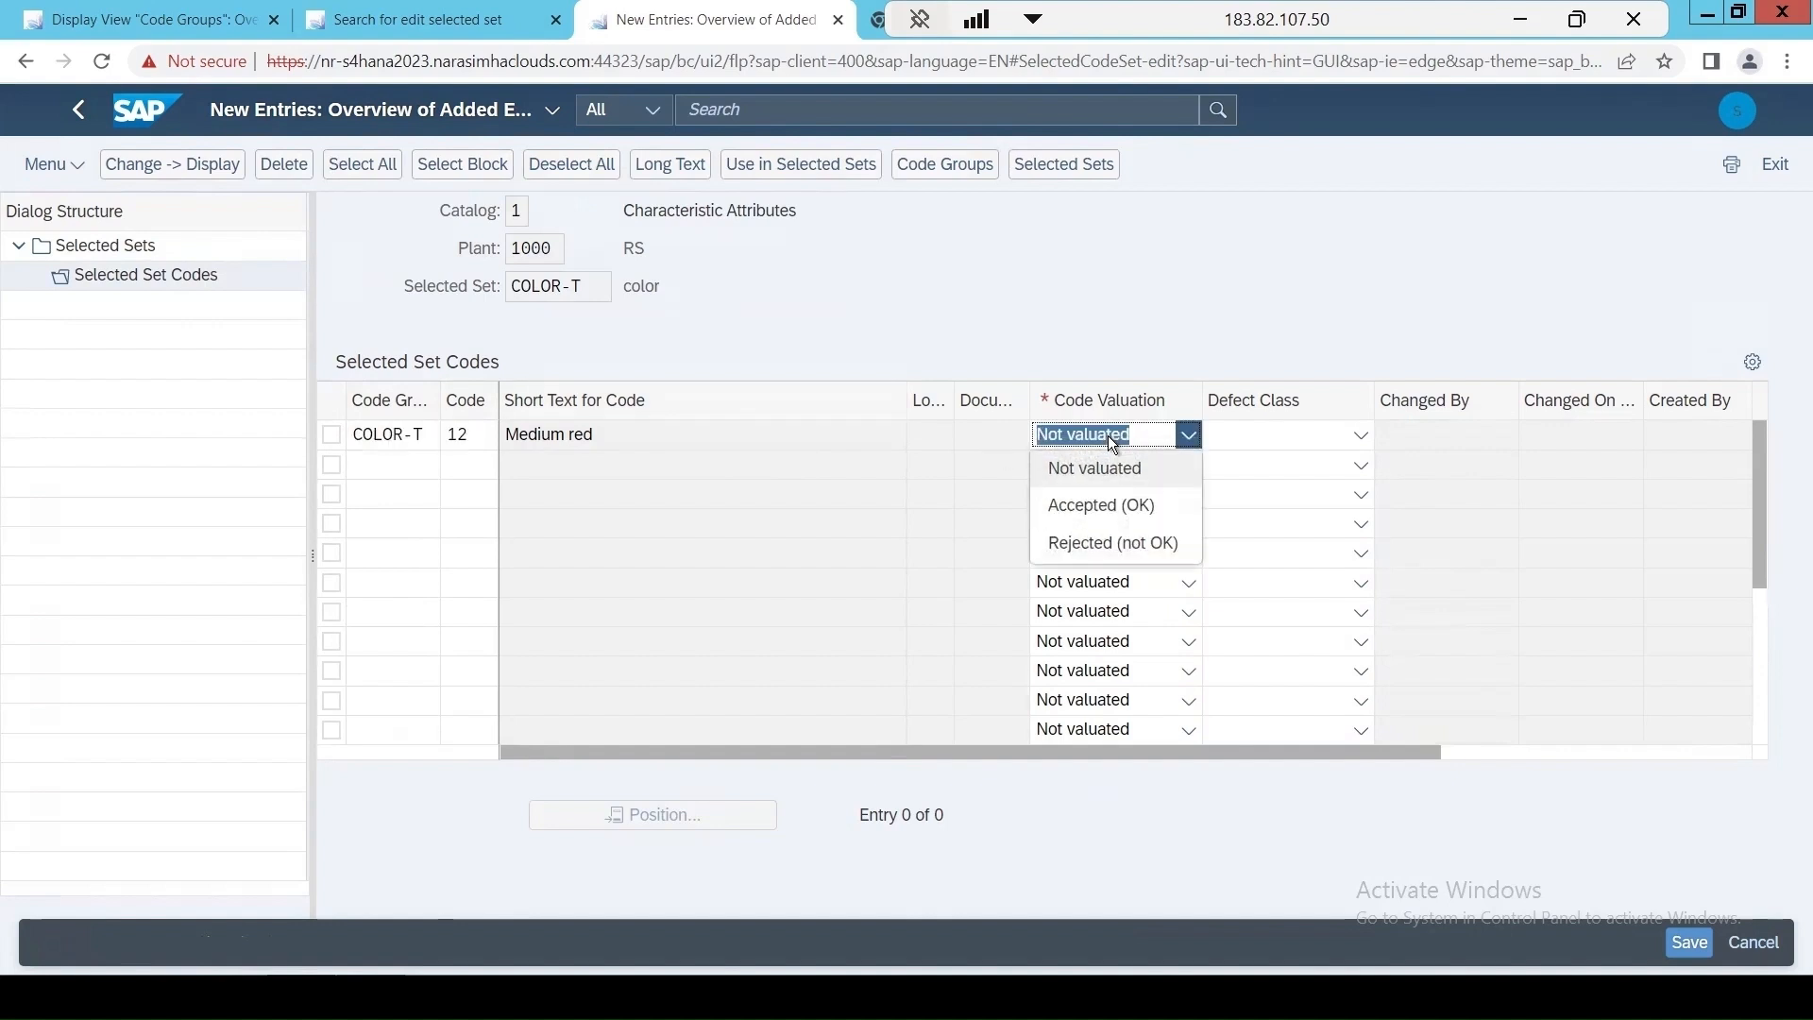
click(1081, 507)
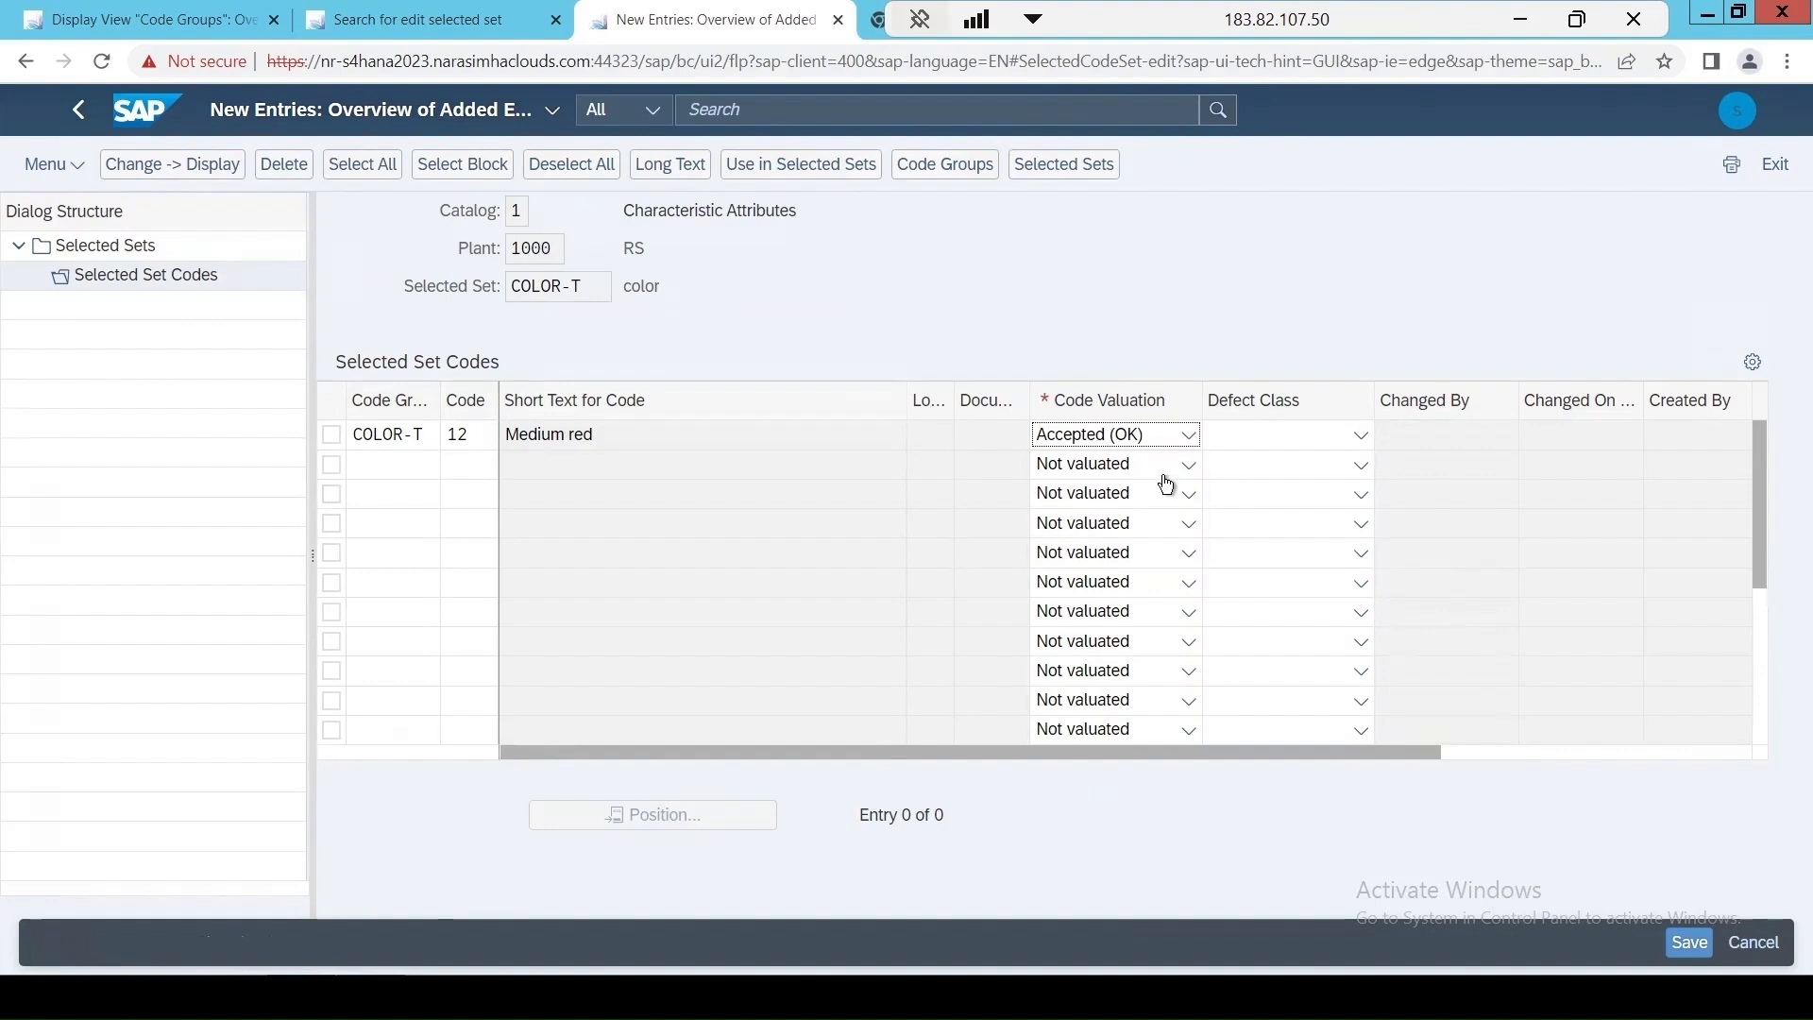
key(Return)
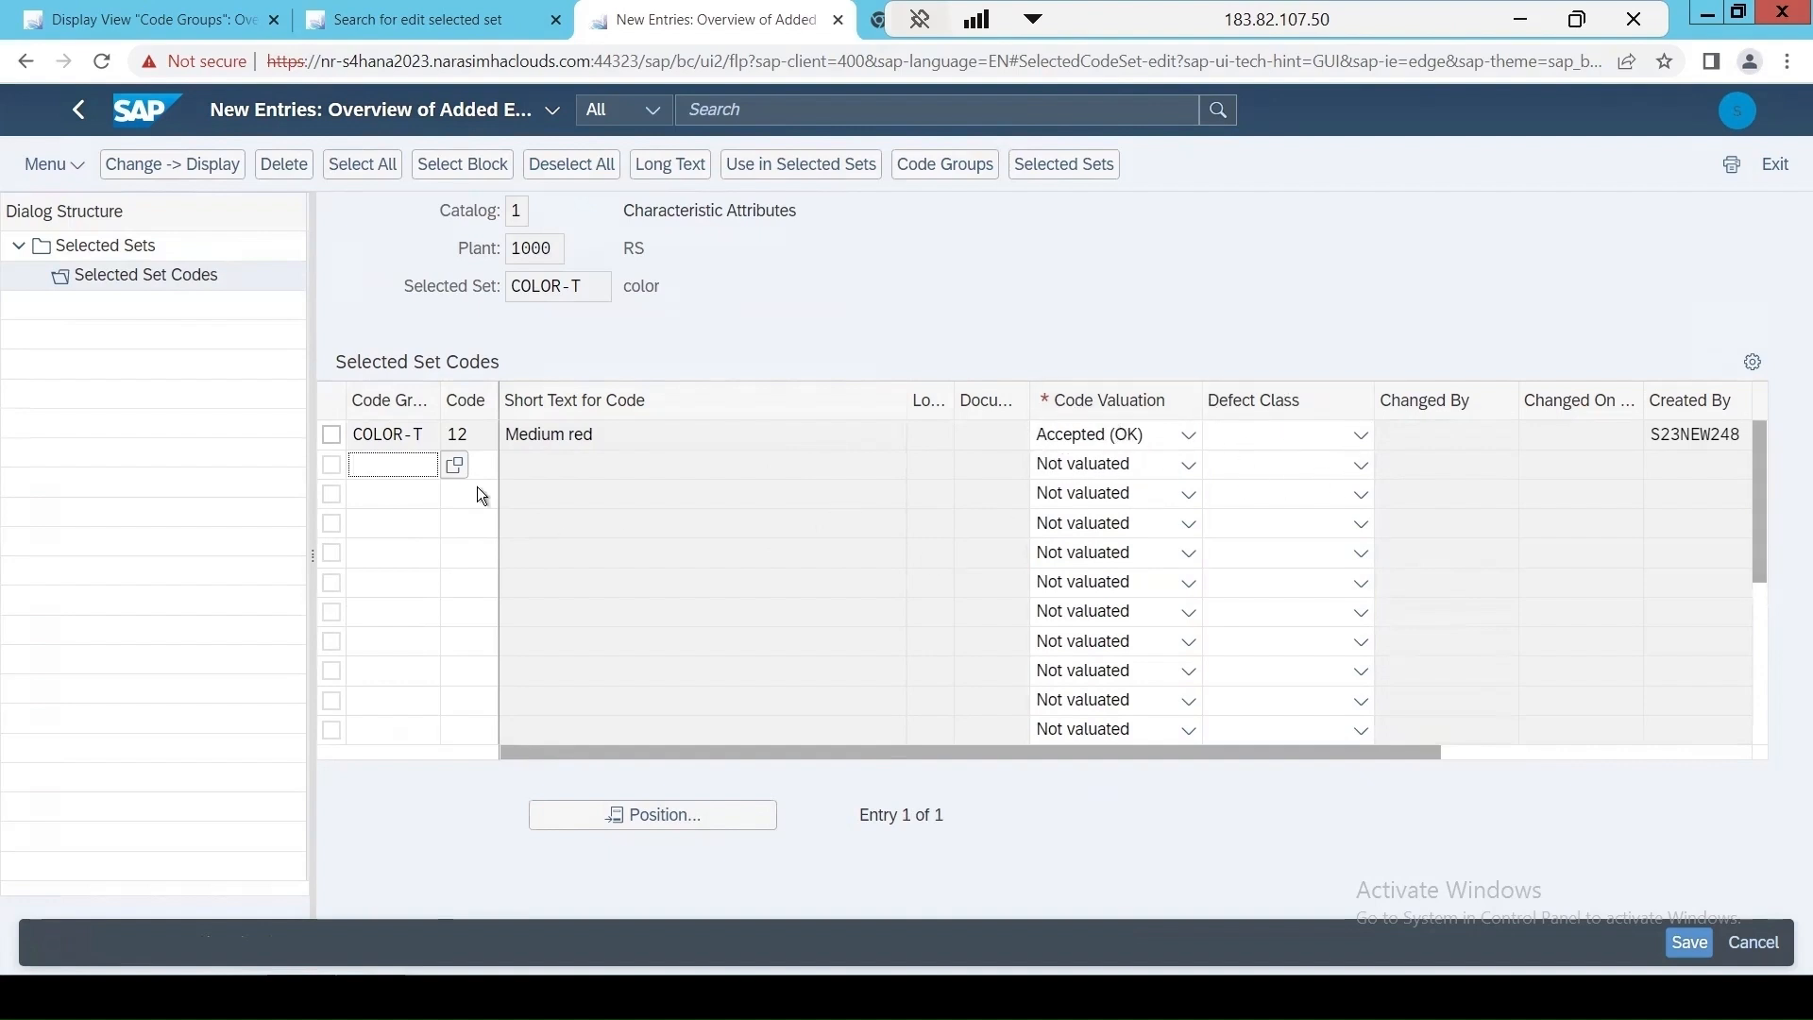
Add code 6 Orange from code group COLOR-T as Rejected (not OK) with Minor defect A, and save under the proposed customizing request.
click(455, 464)
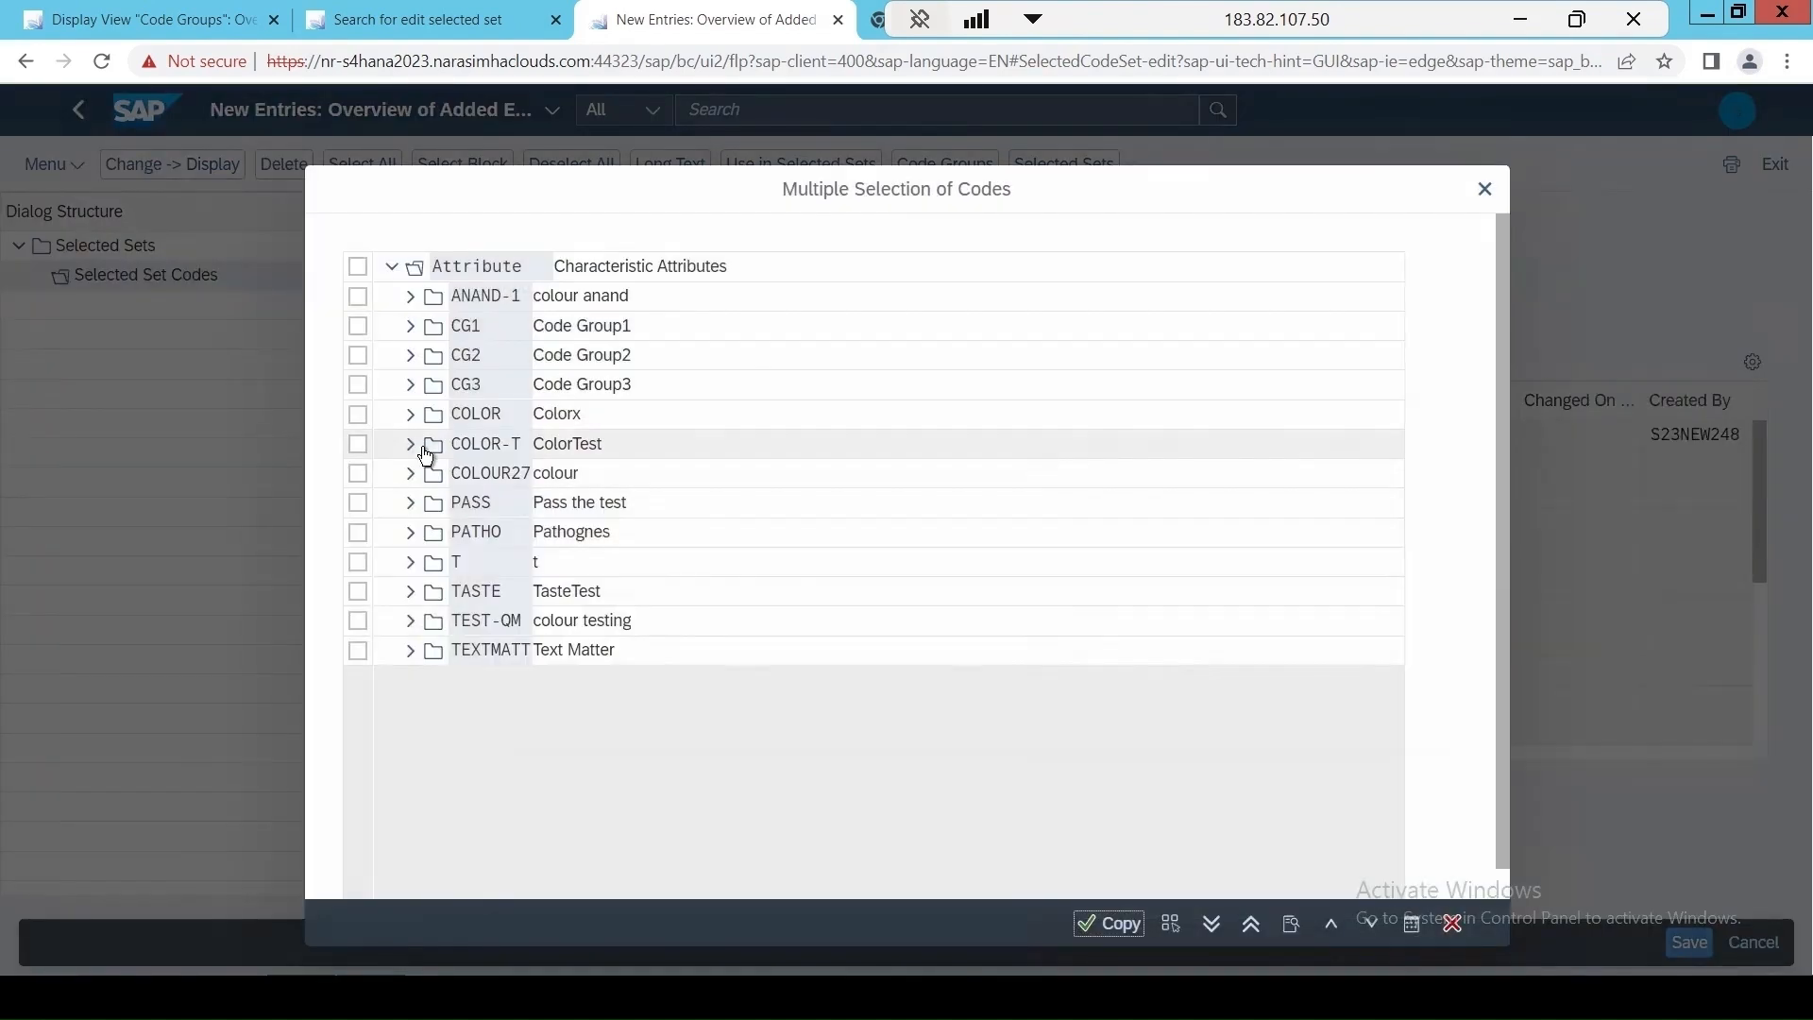
click(424, 451)
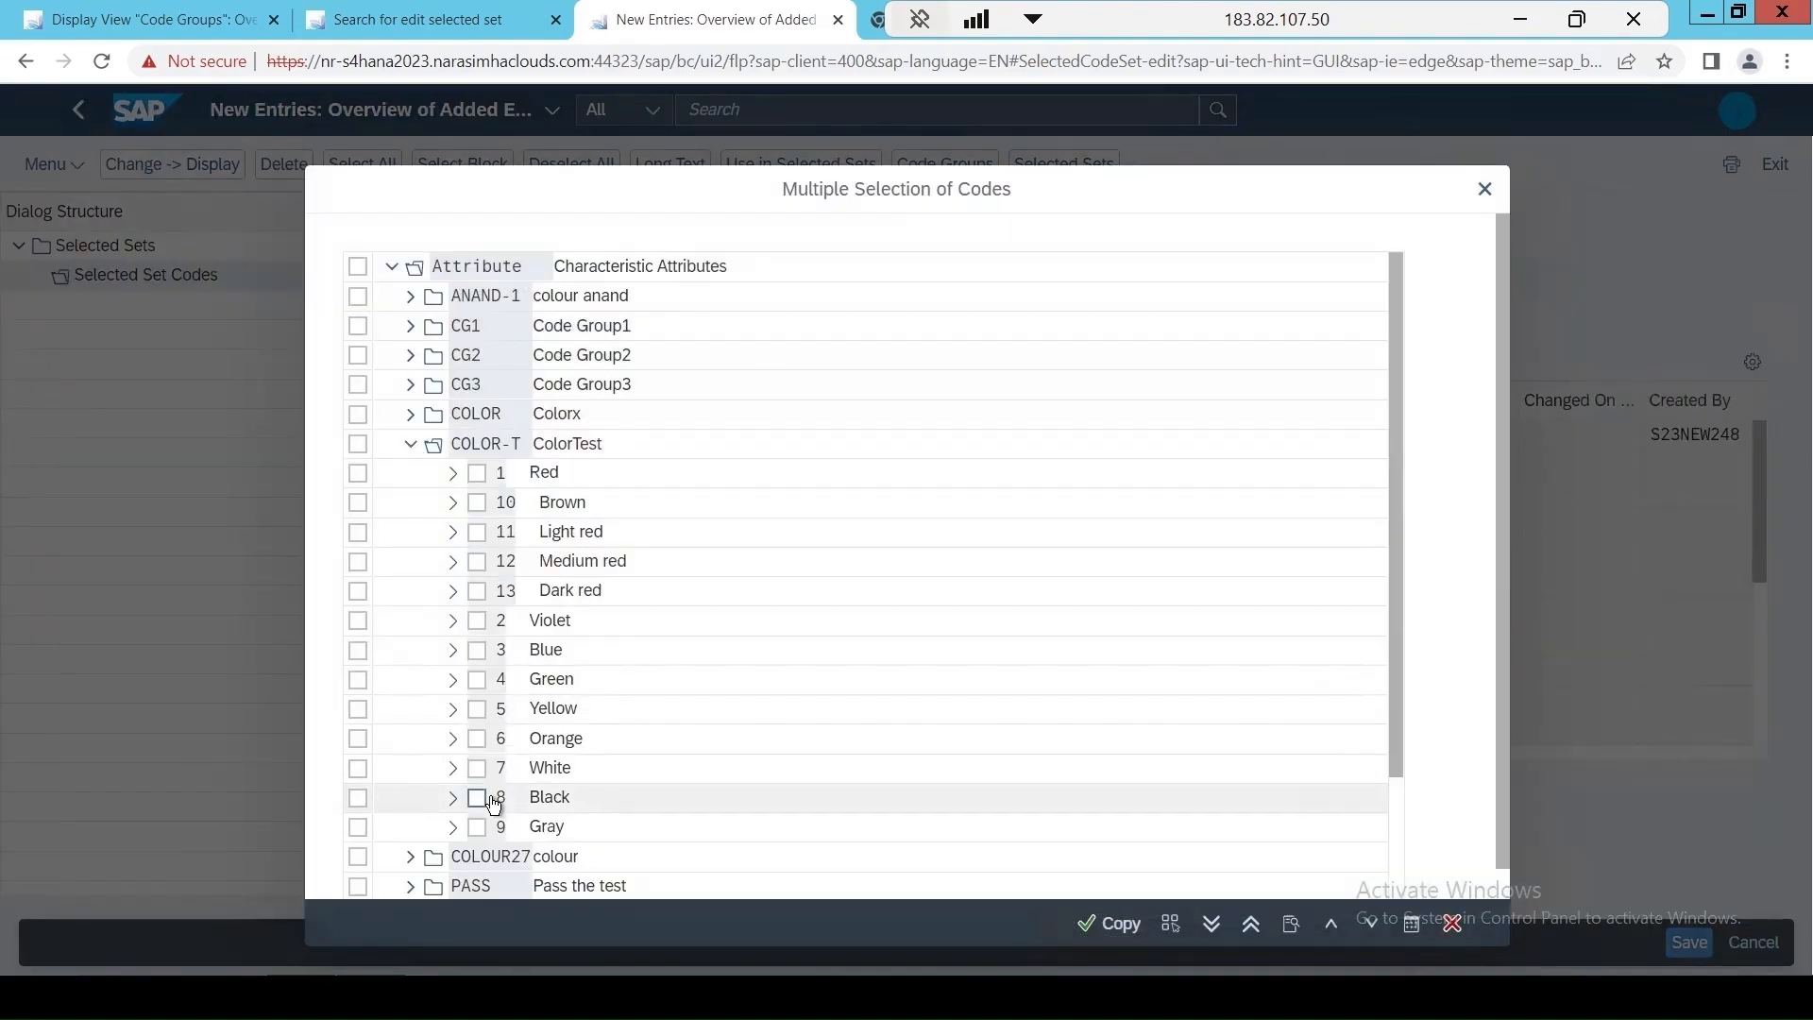
click(478, 744)
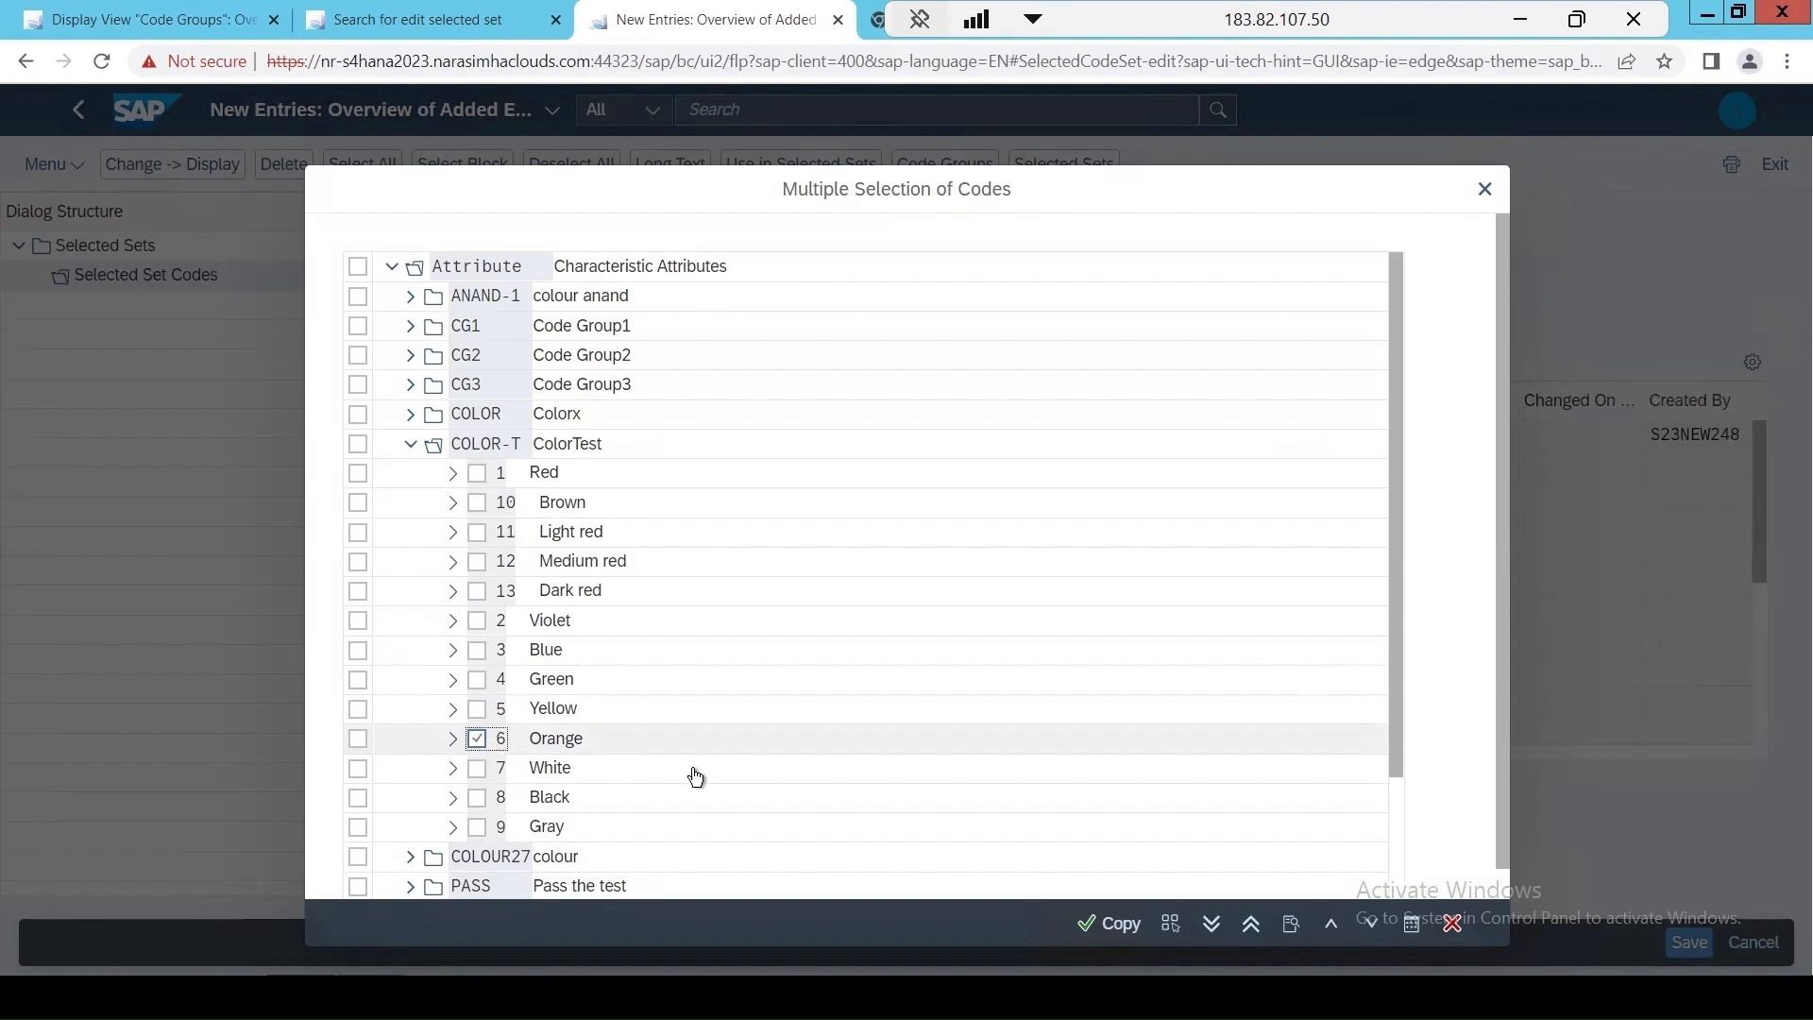
click(1112, 924)
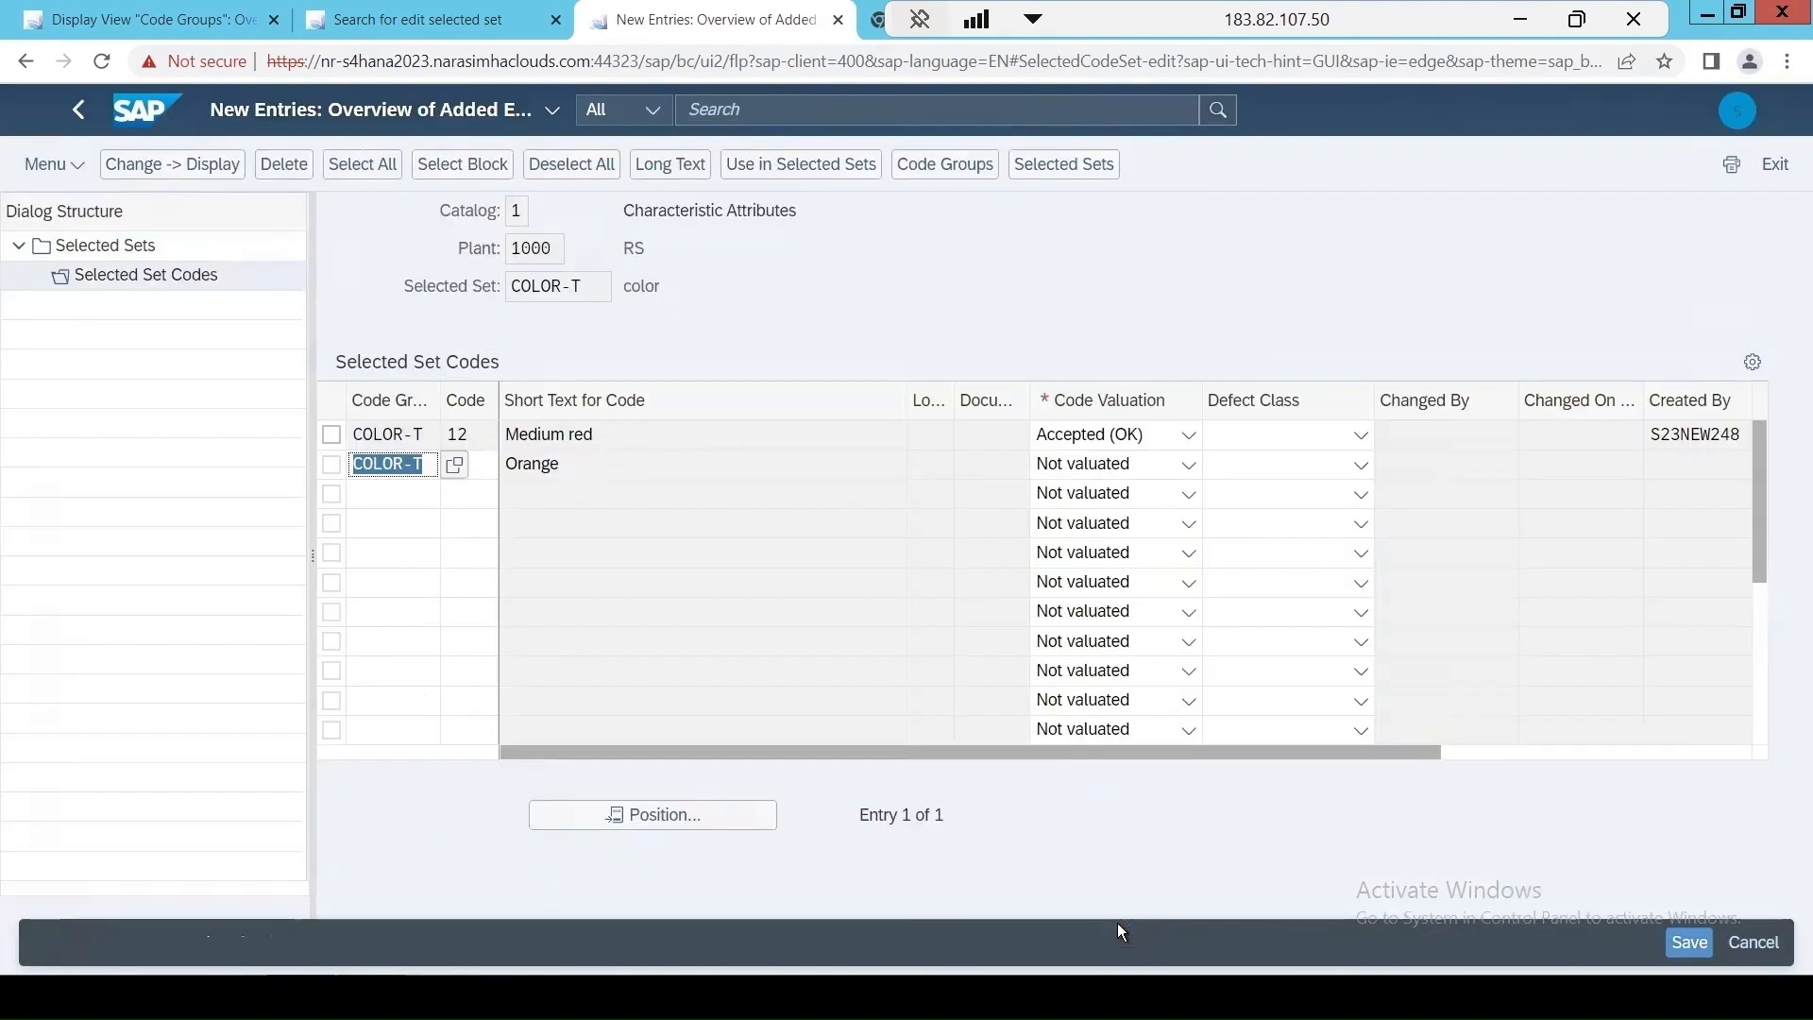
click(1087, 472)
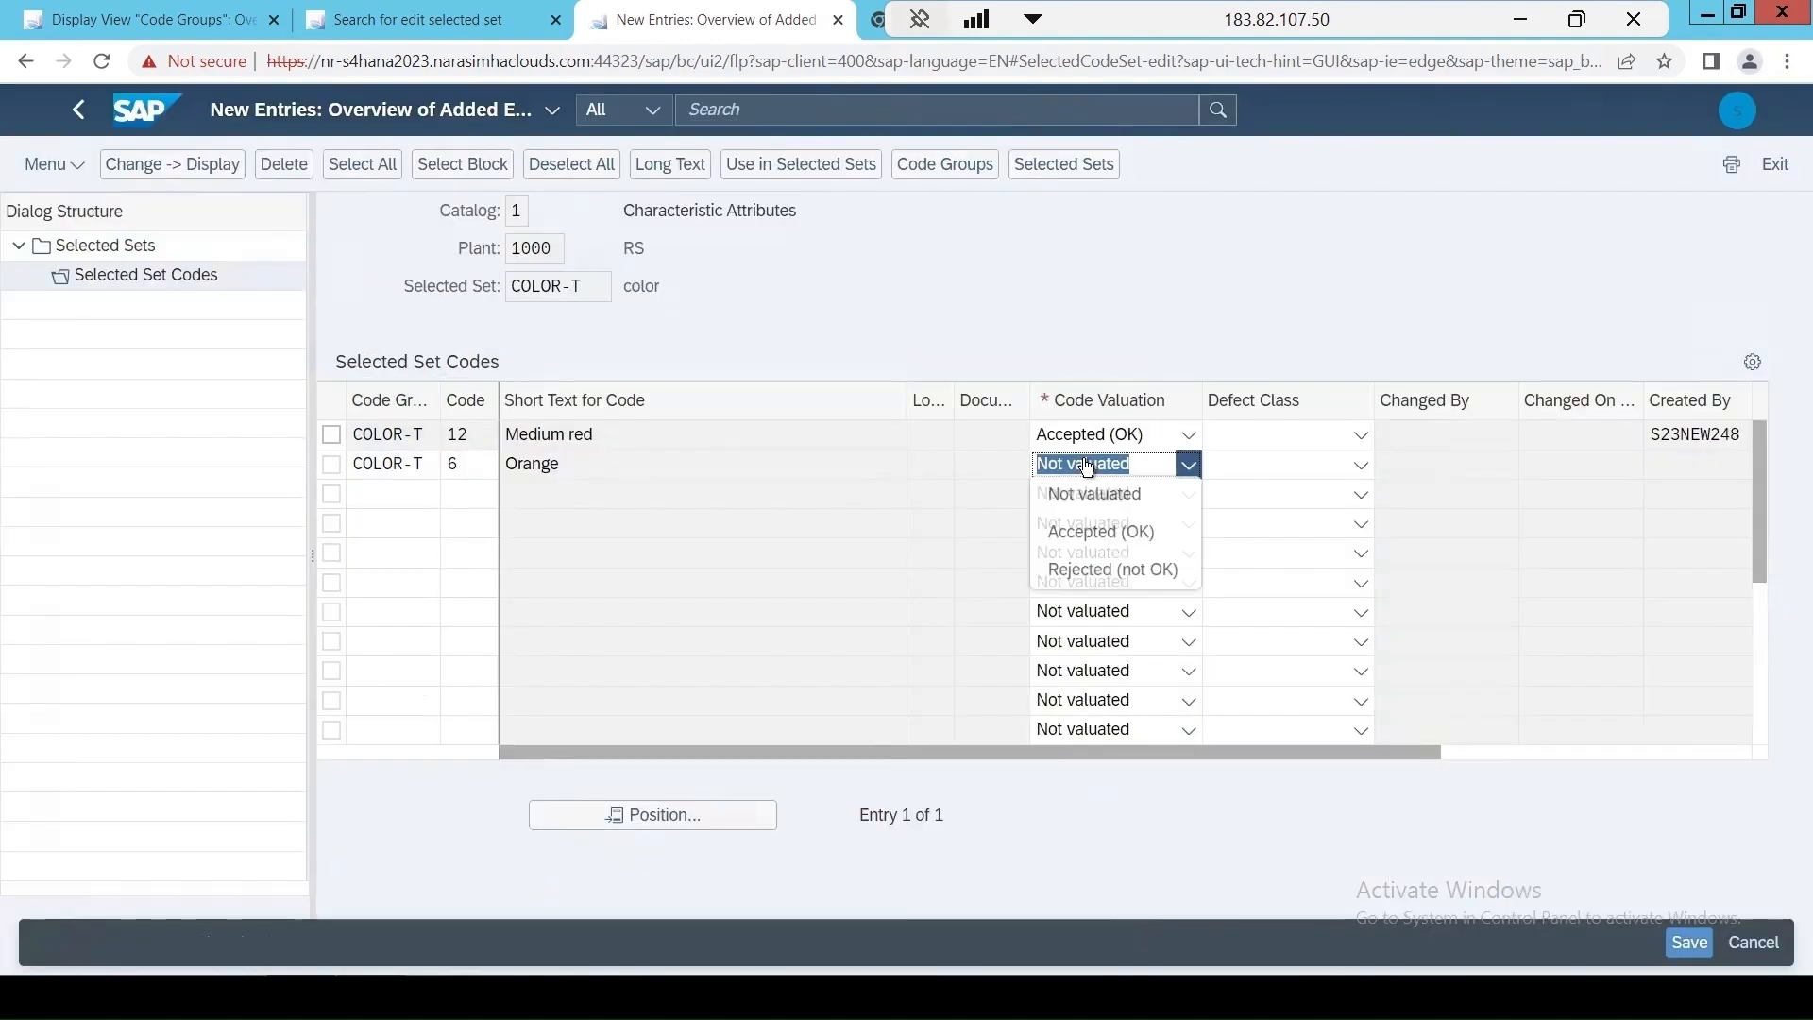
click(1083, 574)
key(Return)
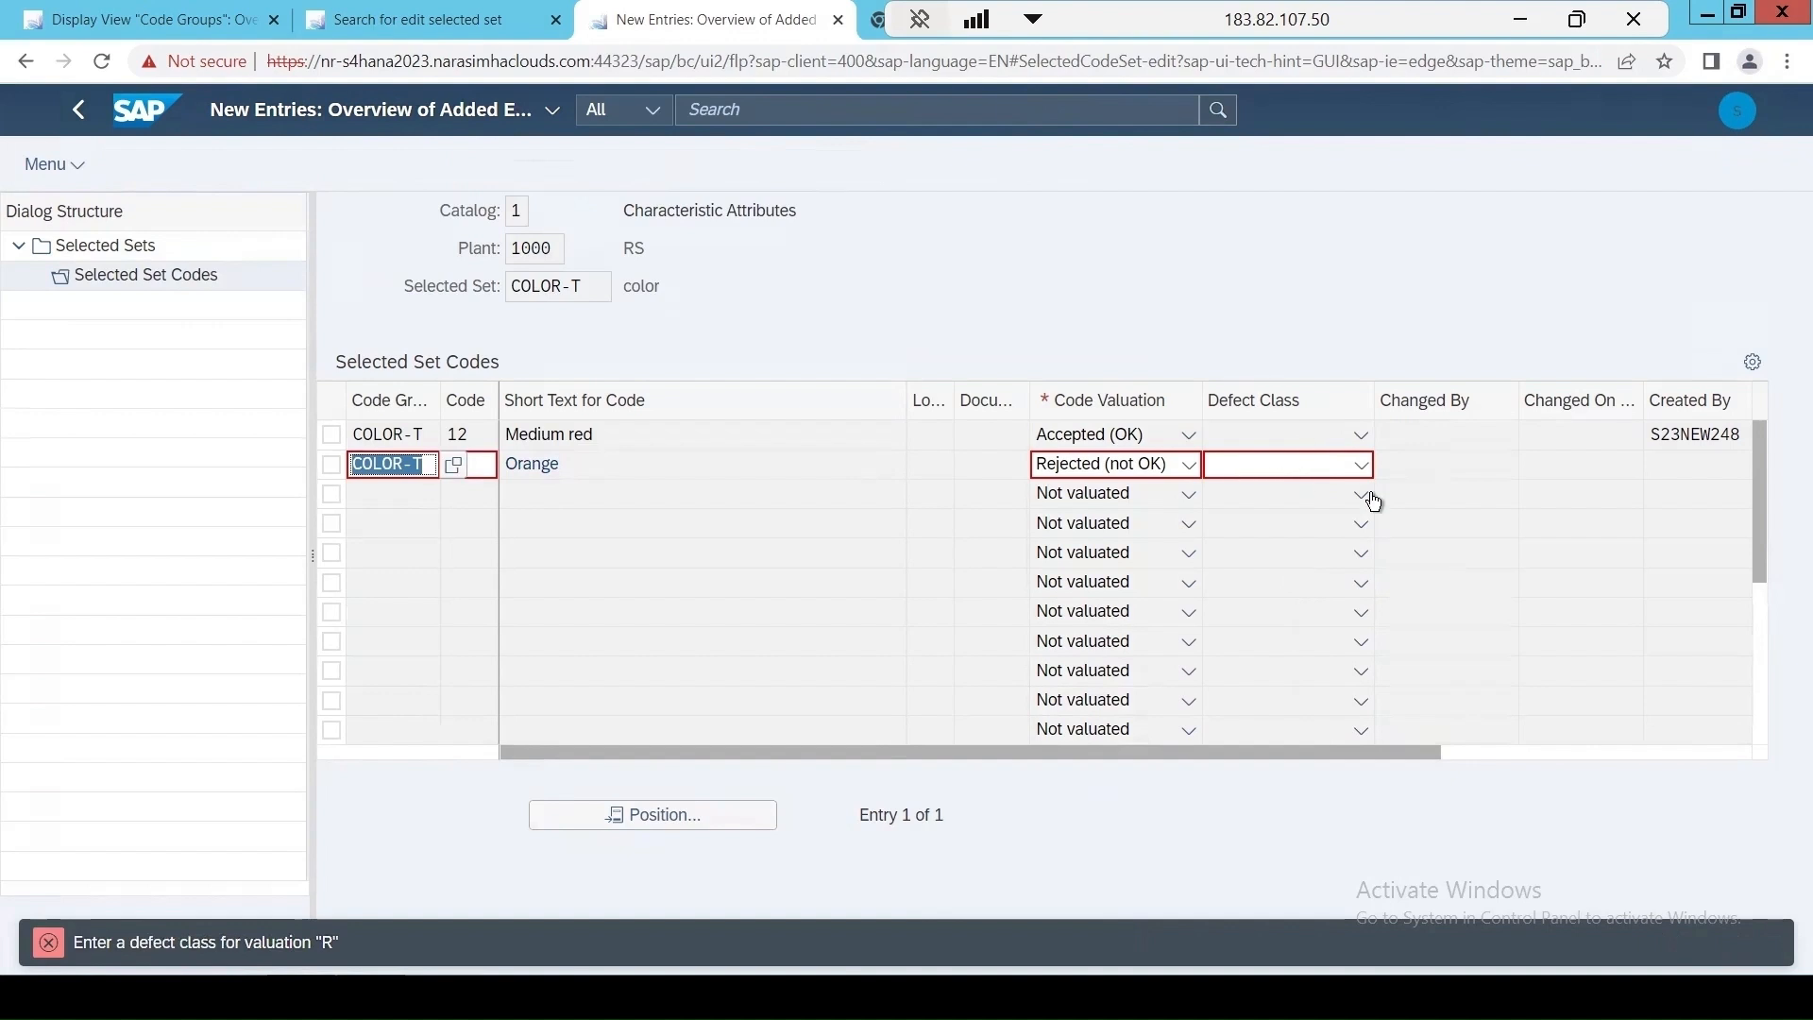
click(1360, 465)
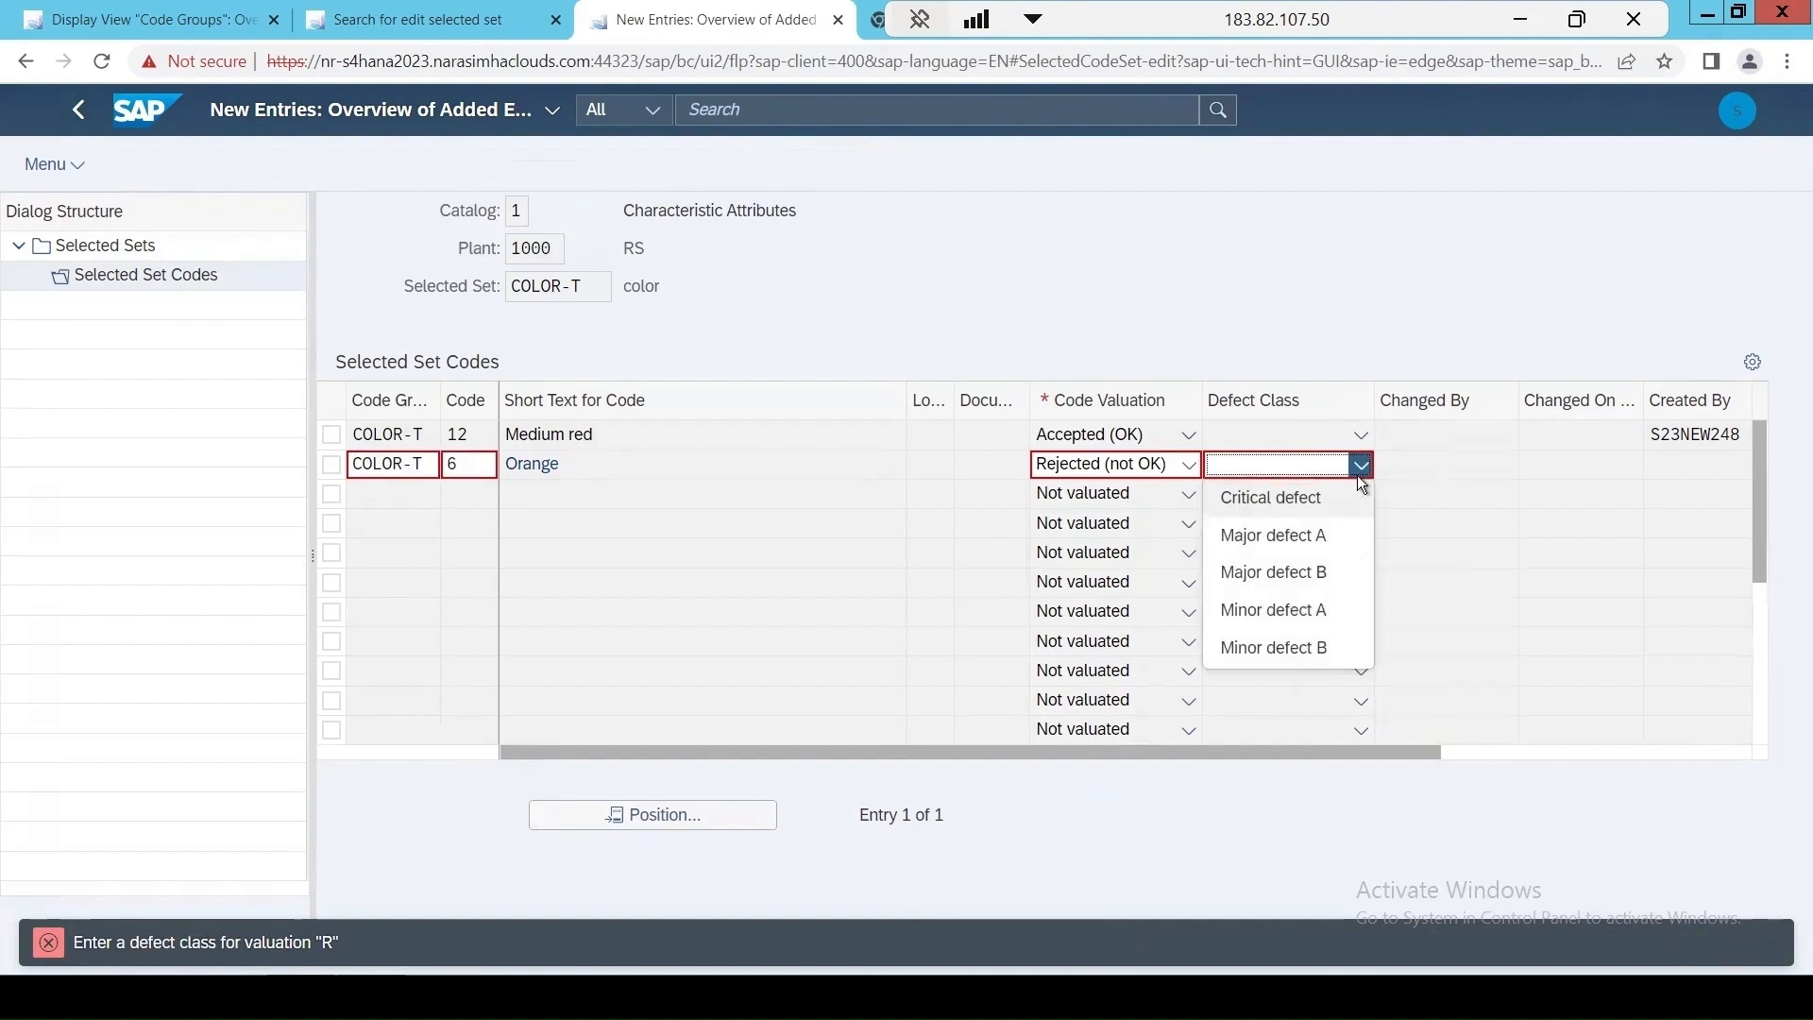
click(1289, 615)
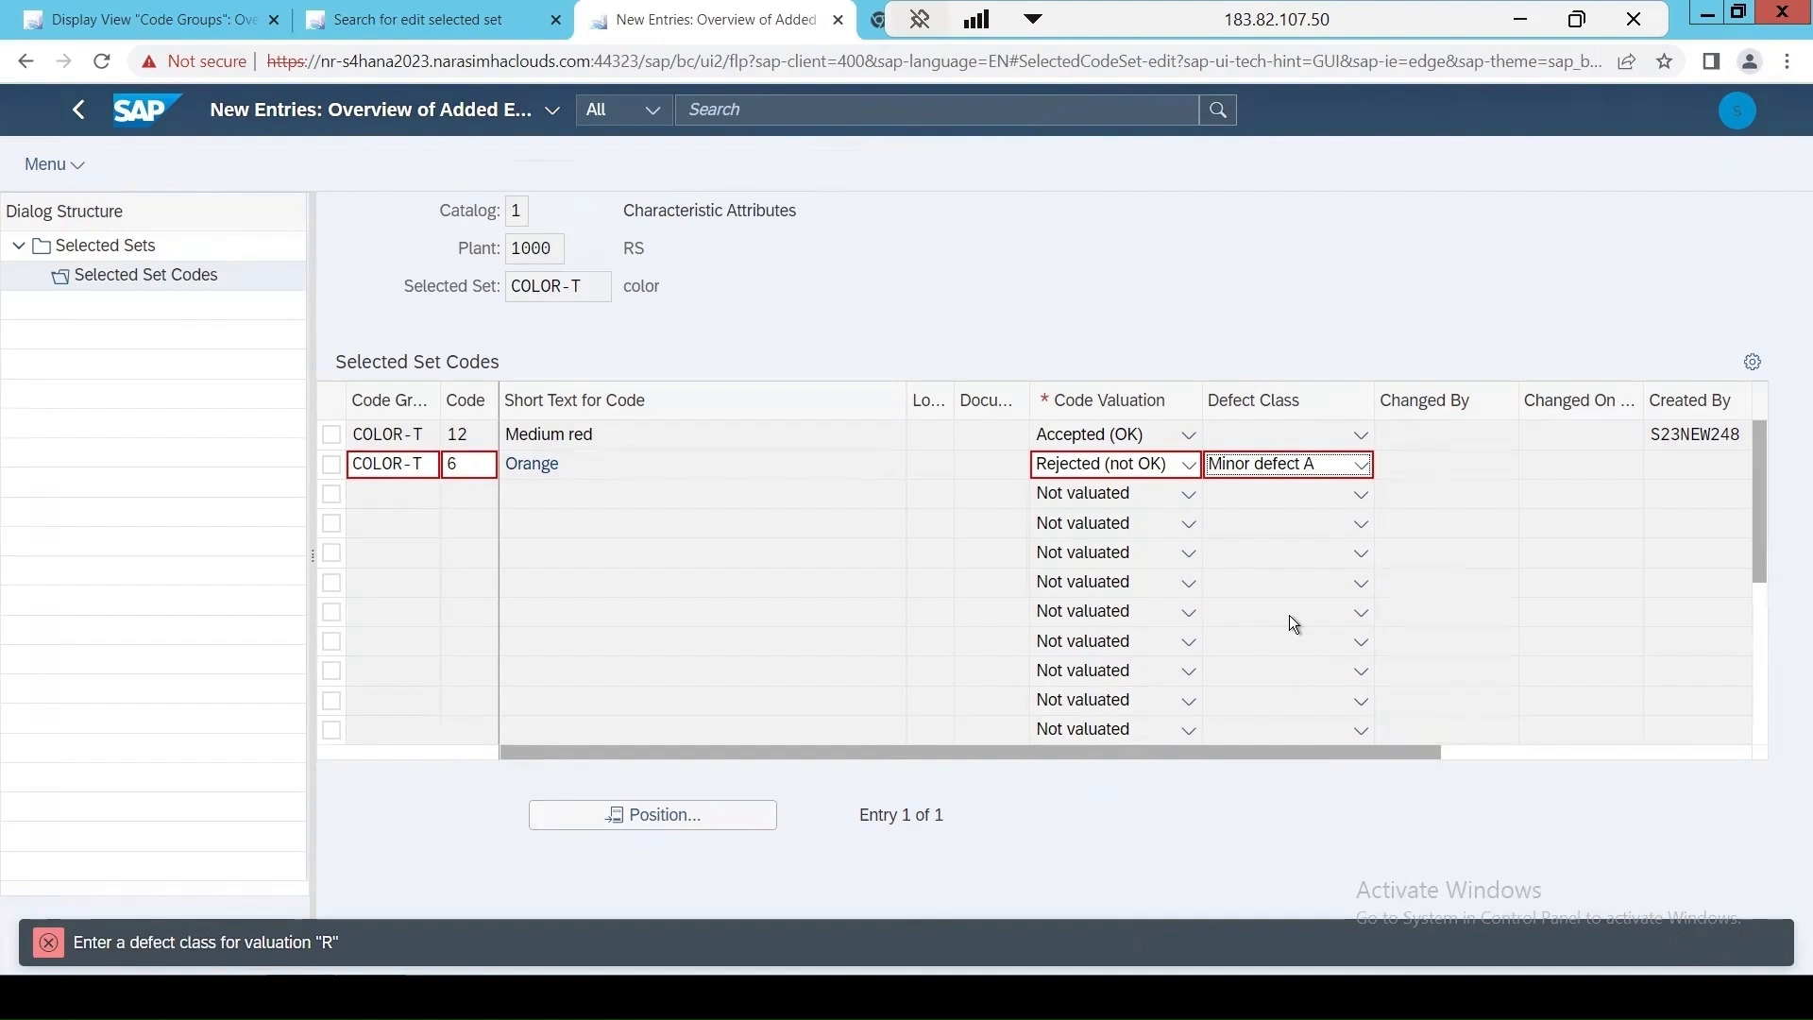
key(Return)
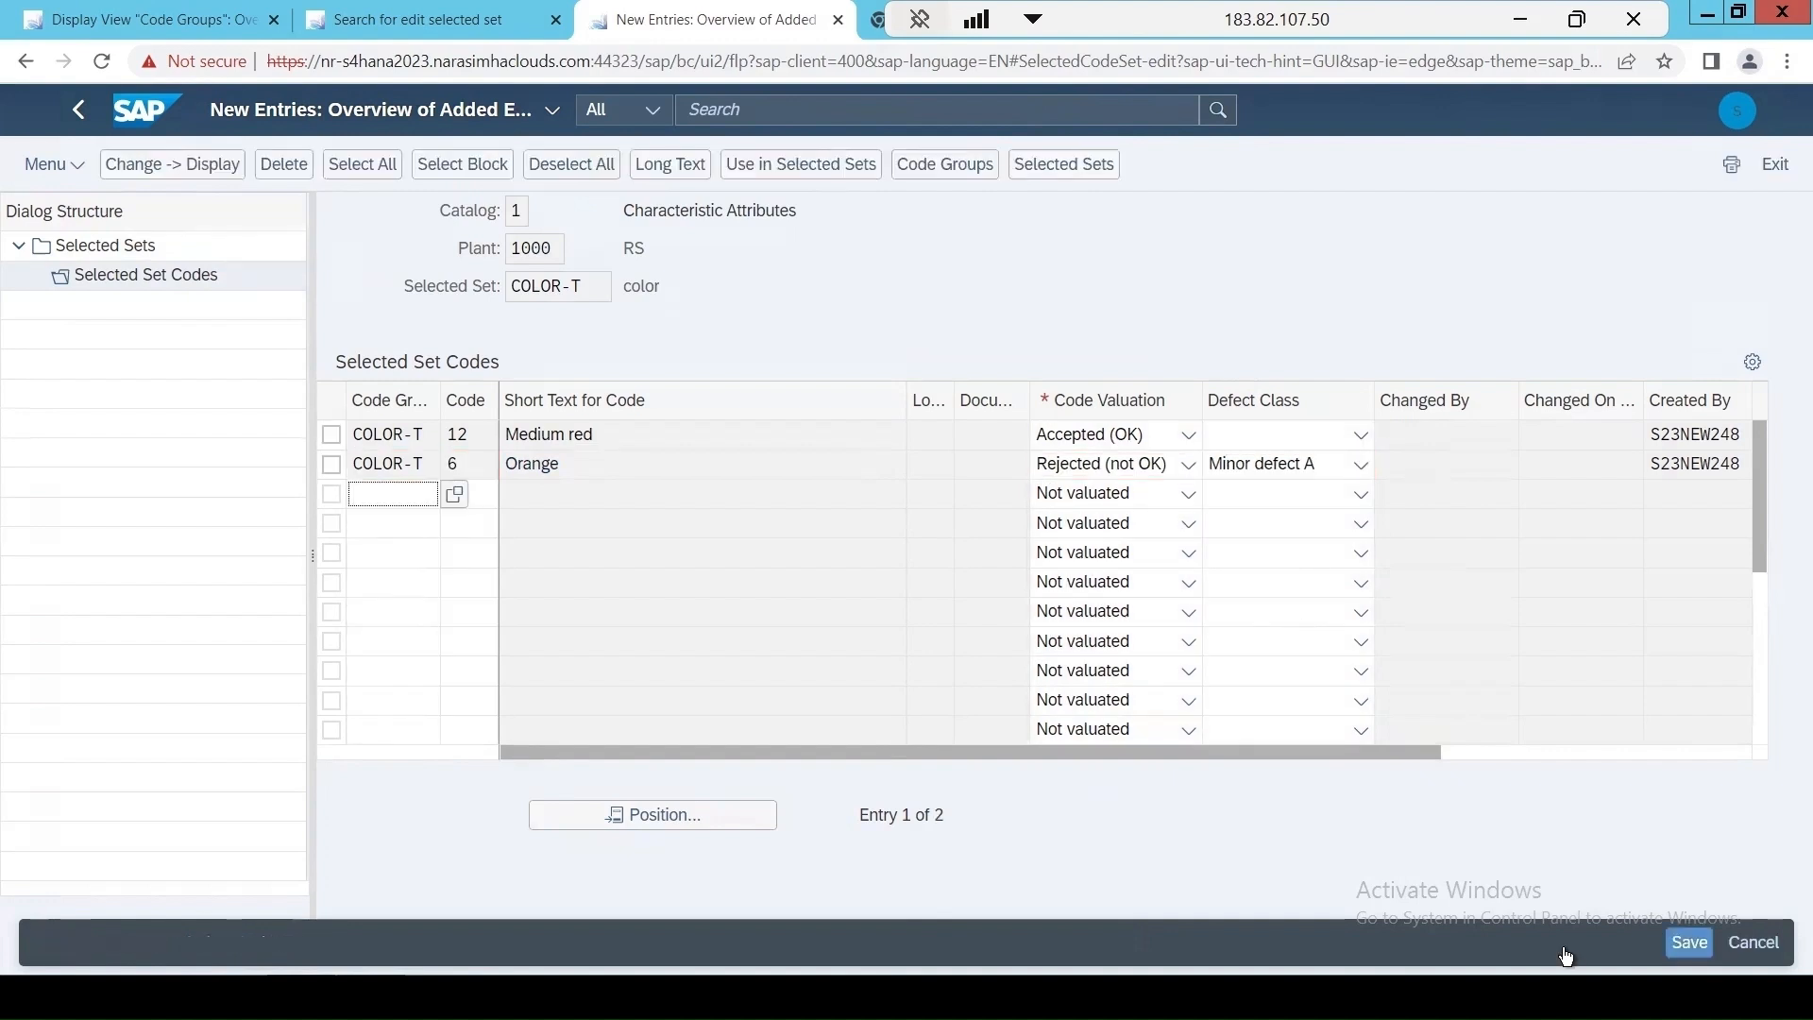
click(1689, 943)
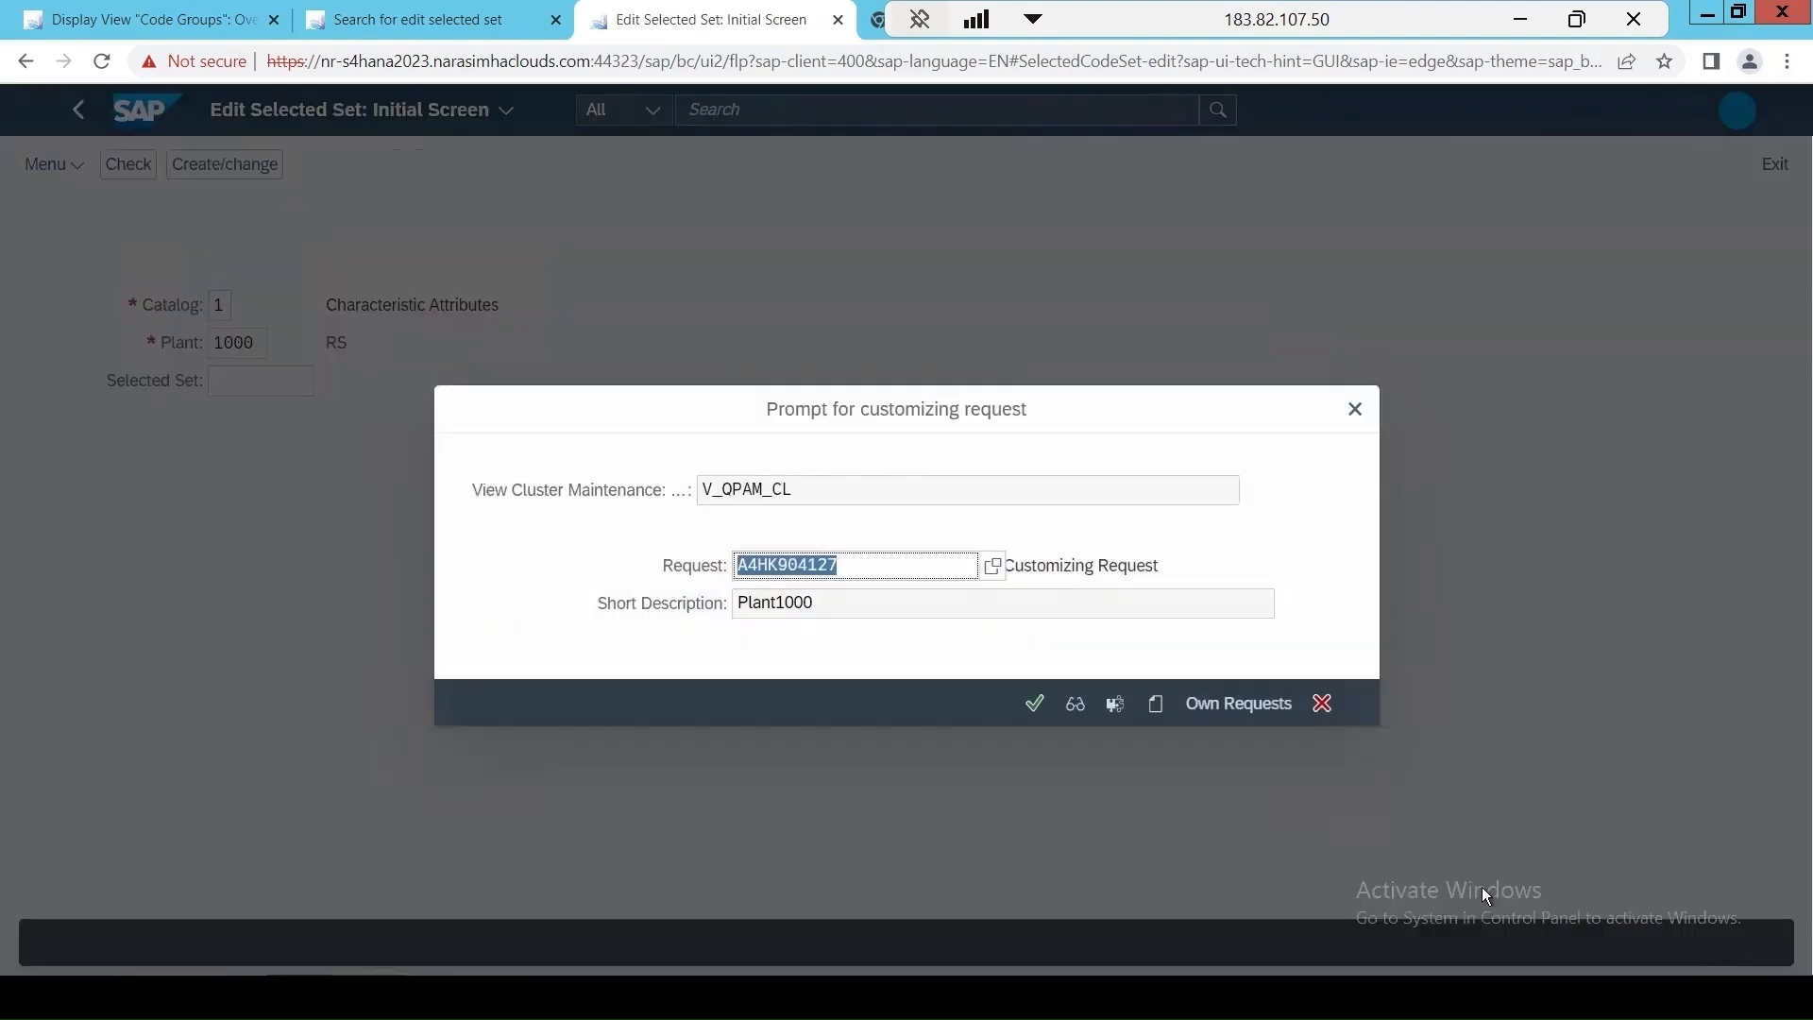
click(1036, 705)
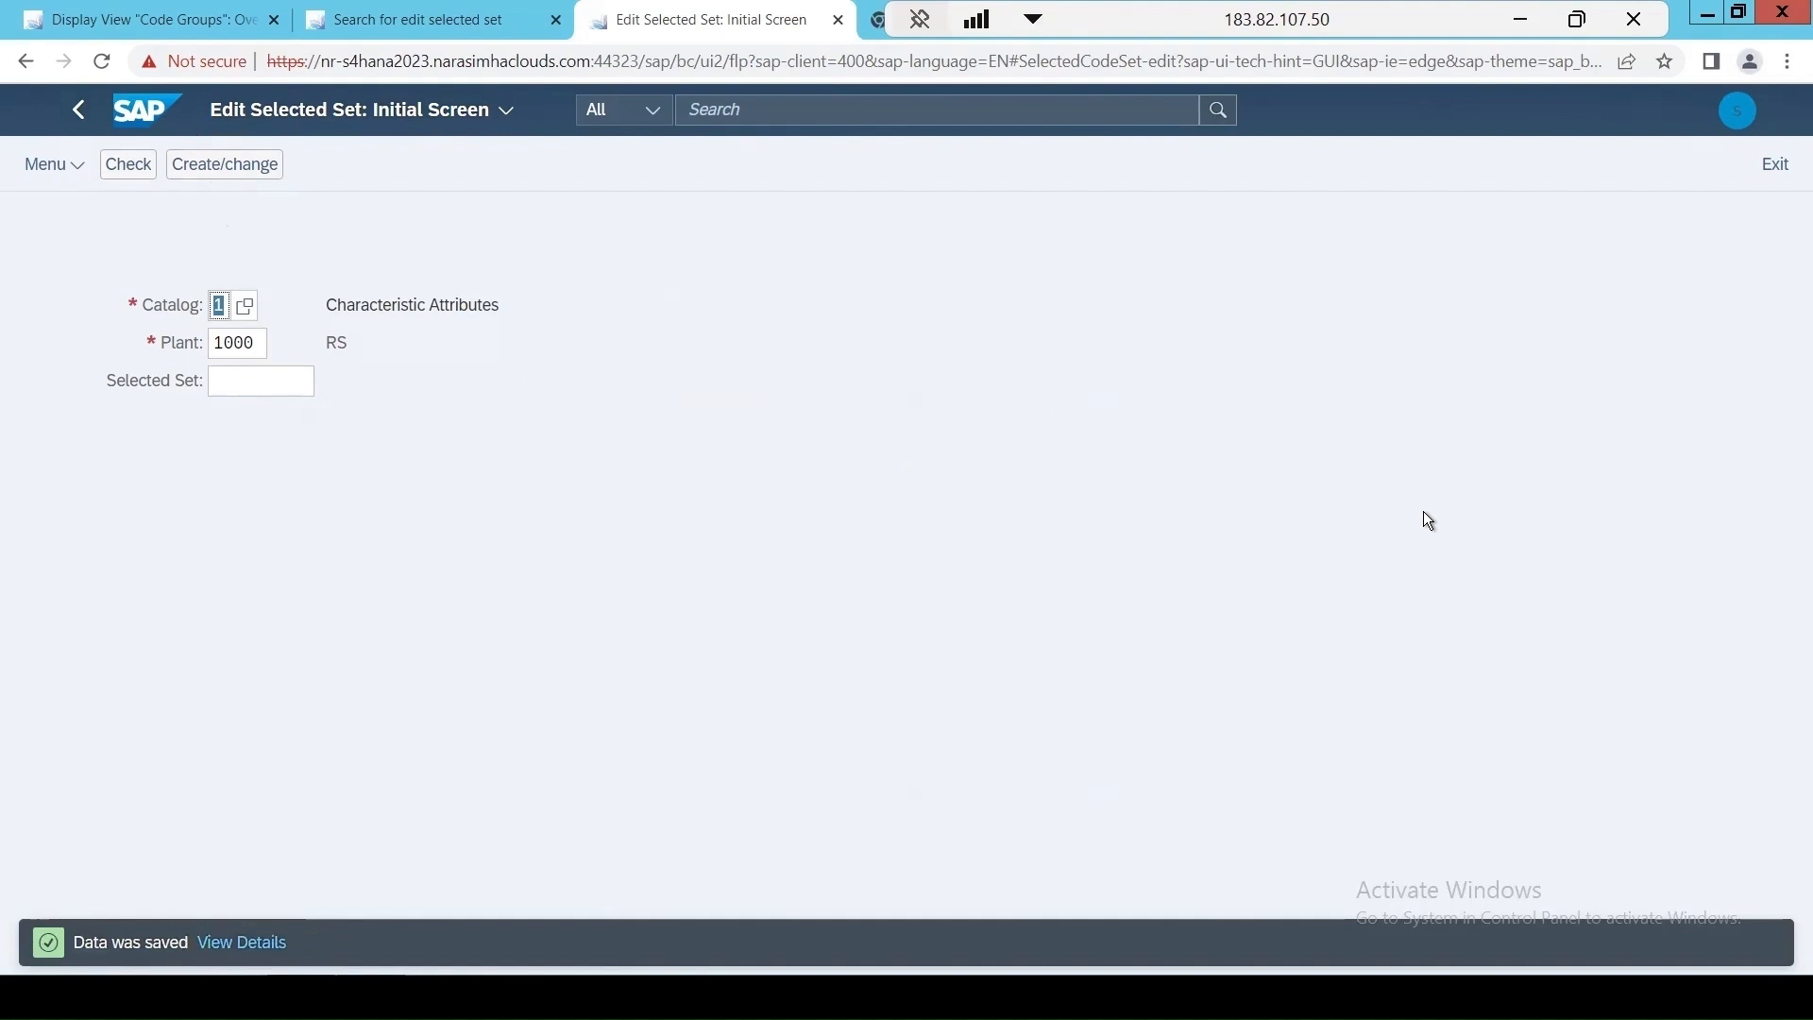
Reopen the selected sets of plant 1000, check the codes in COLOR-T and return to the selected sets list.
key(Return)
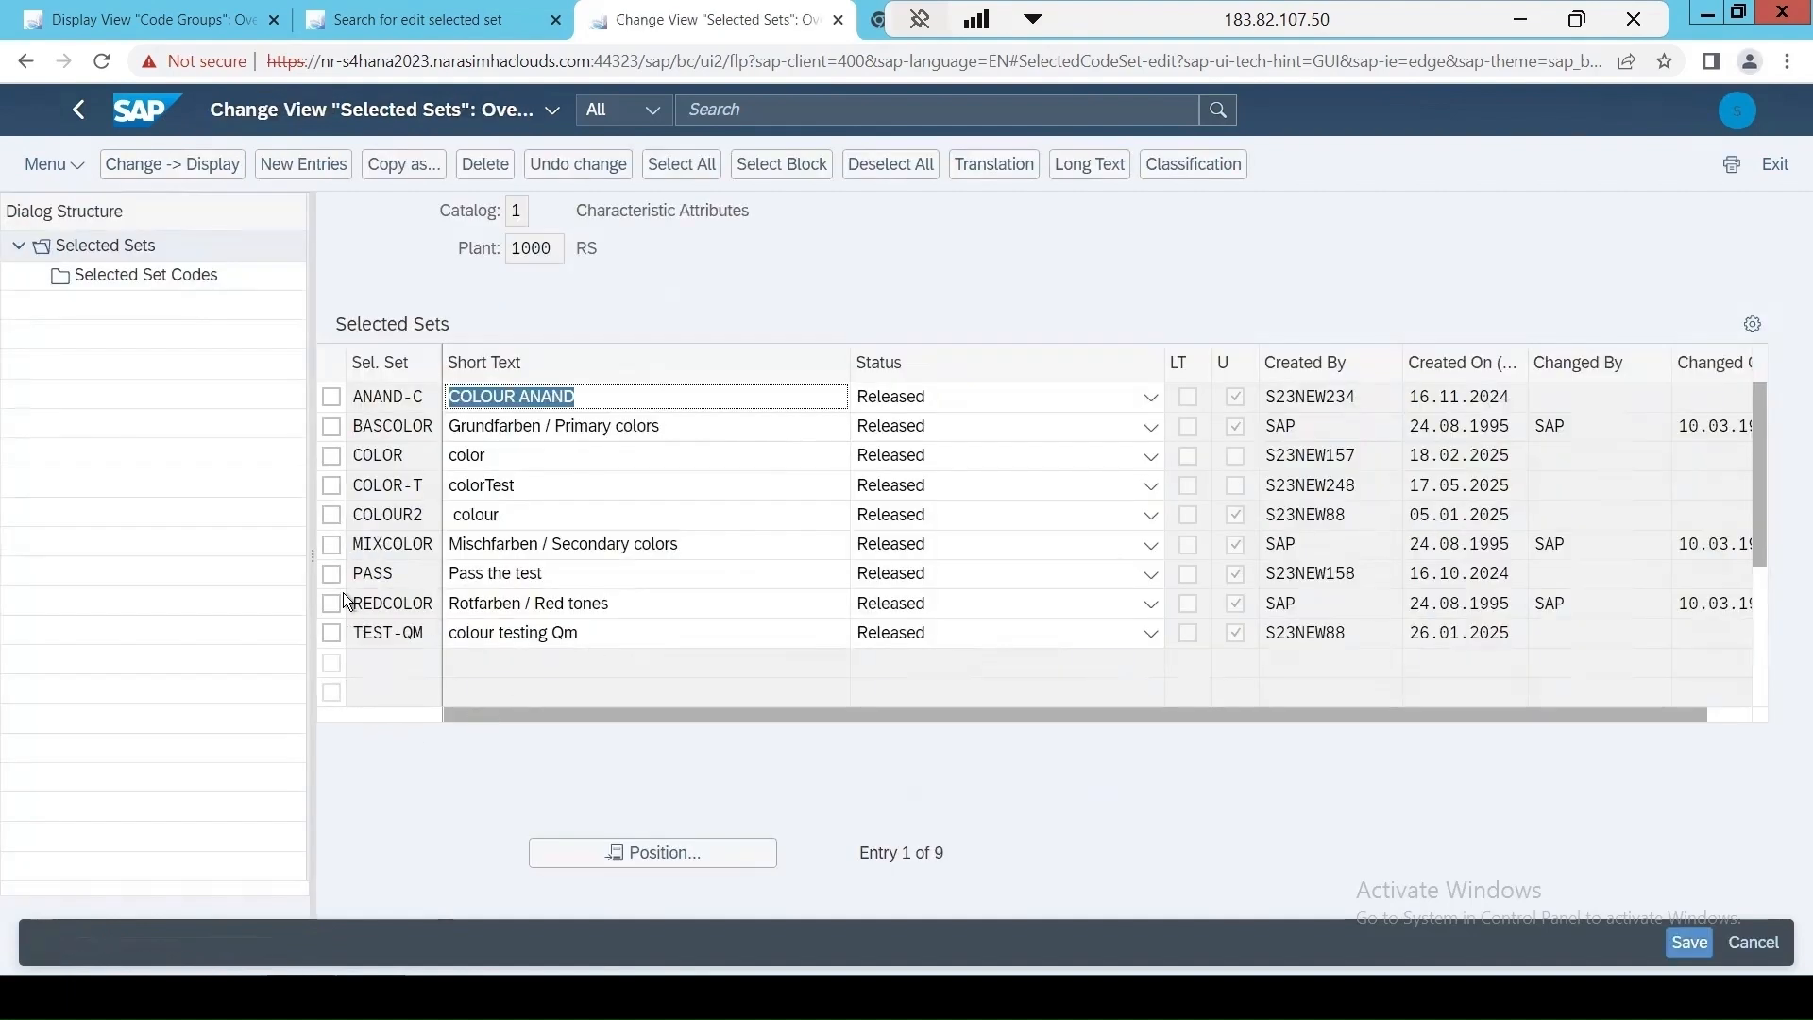
click(330, 485)
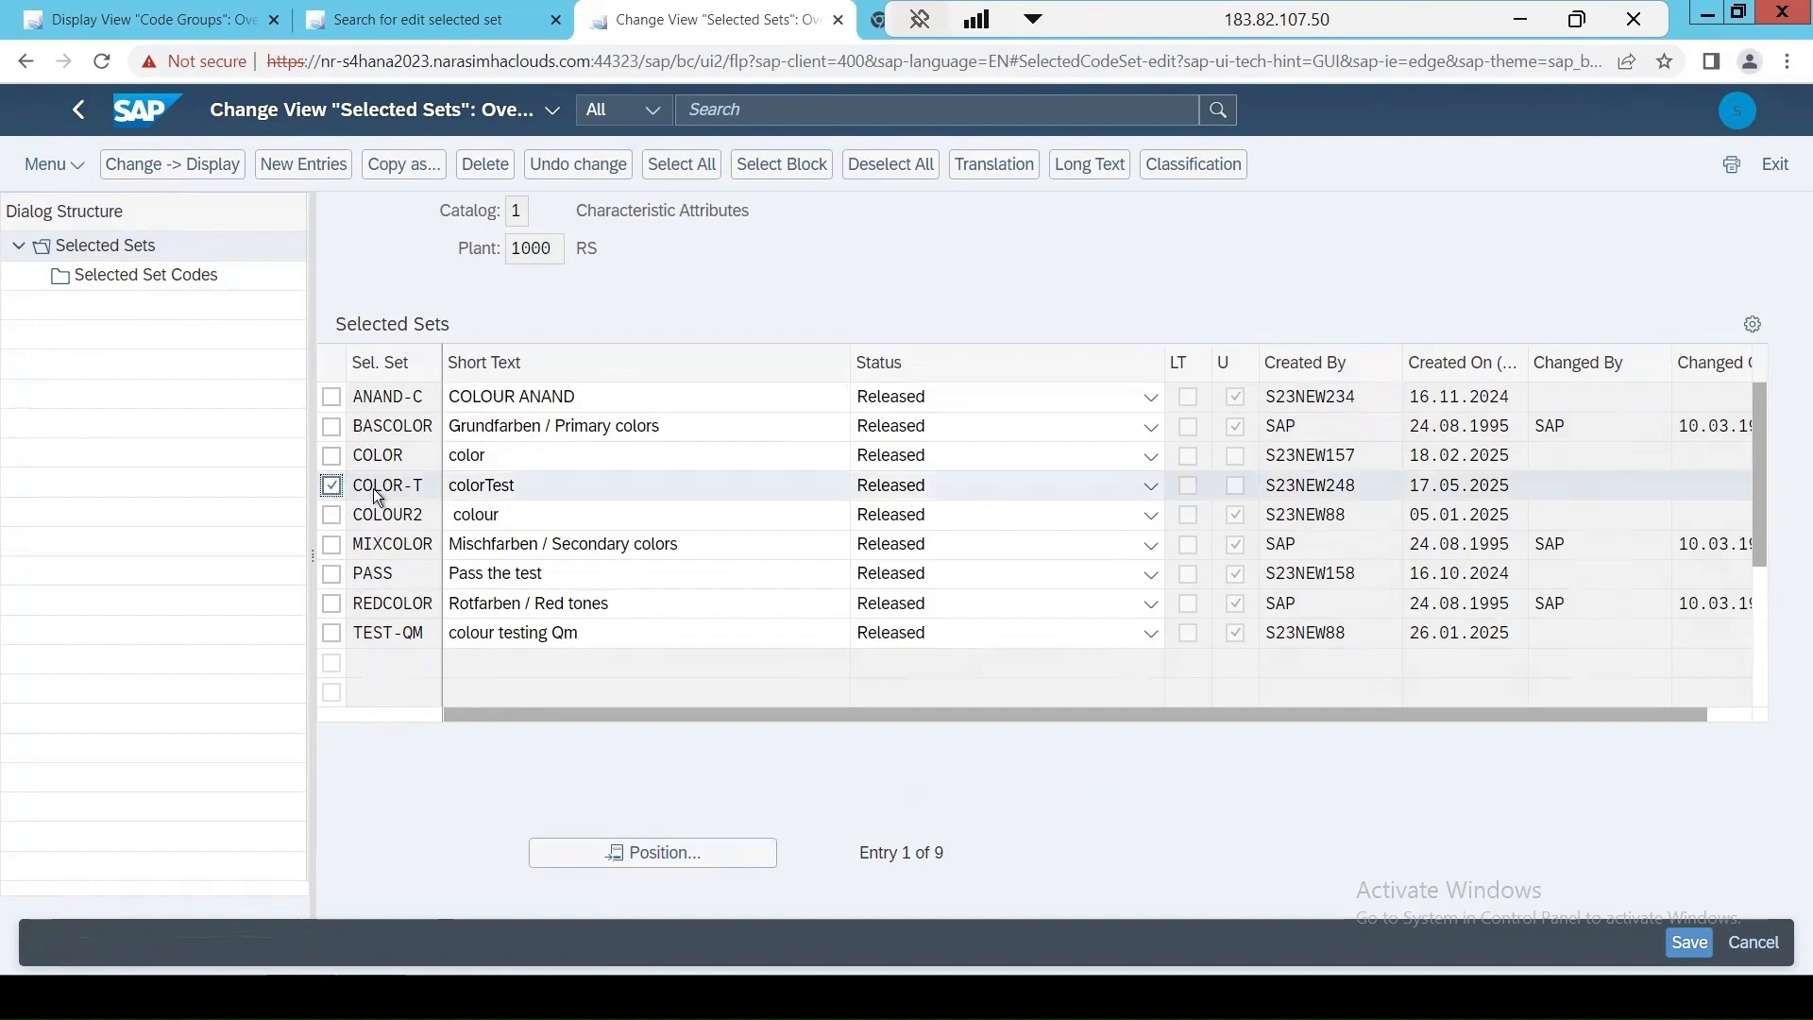
click(179, 276)
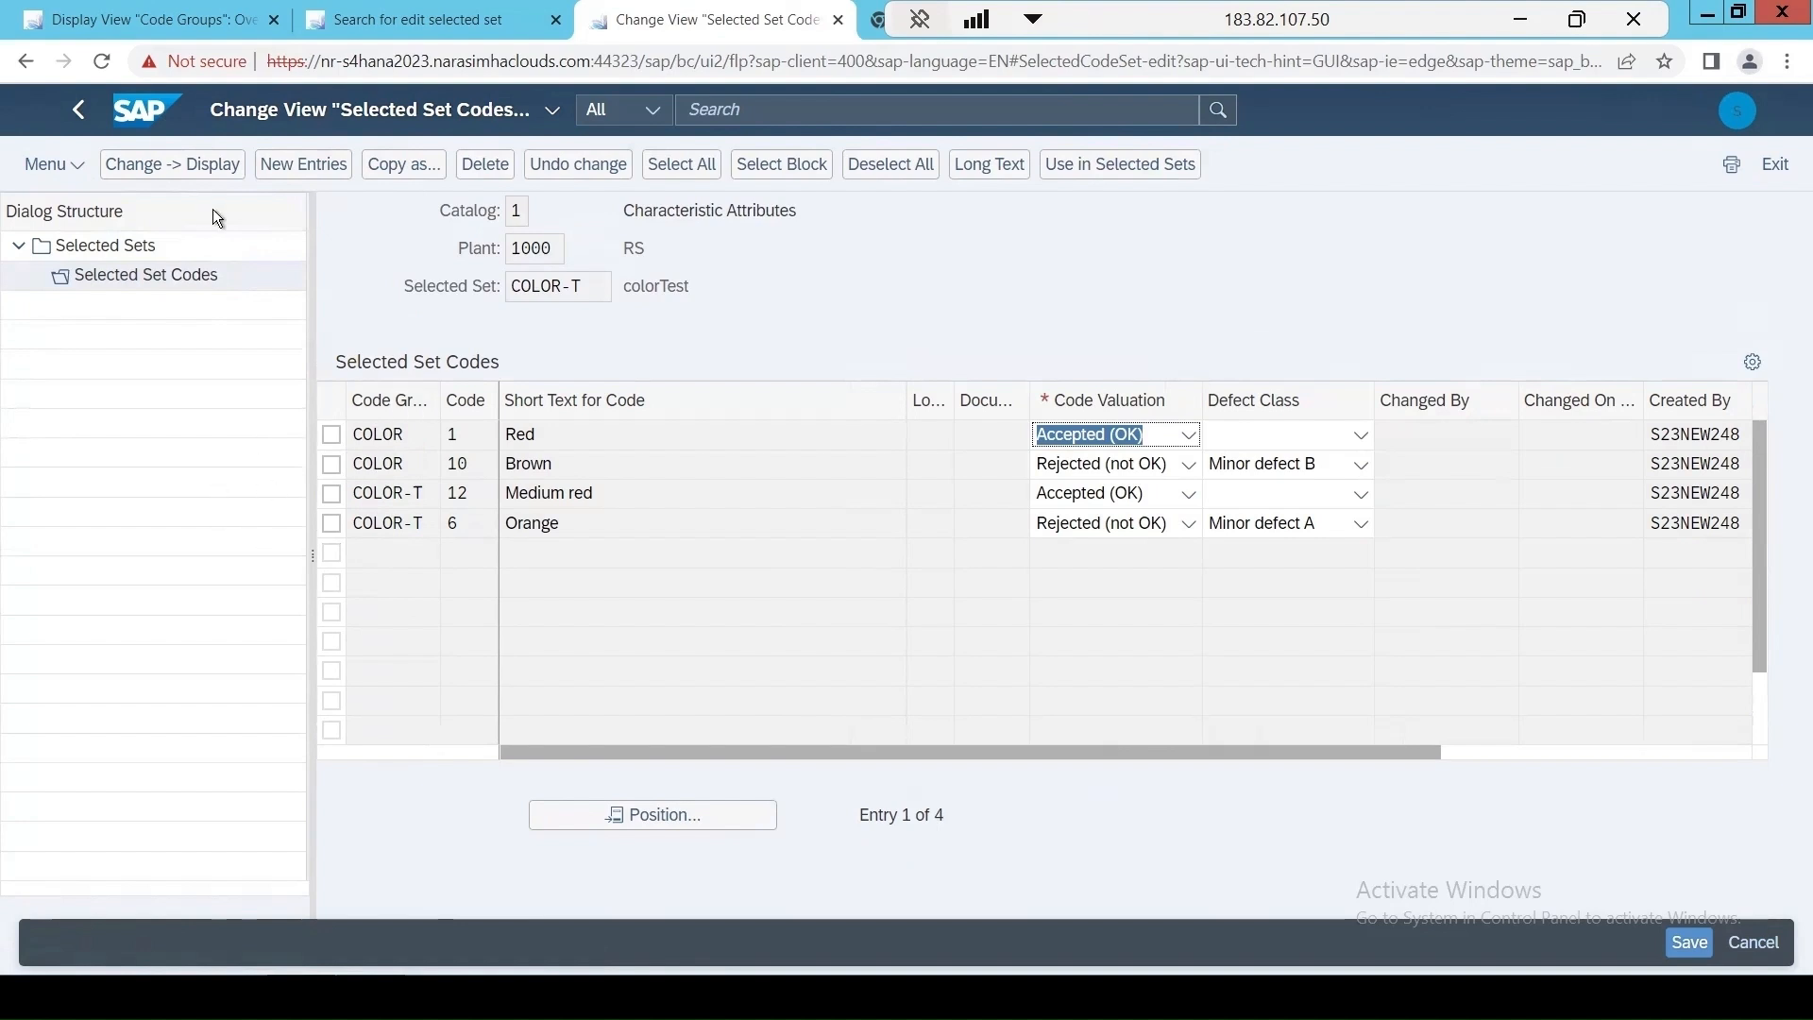
click(120, 247)
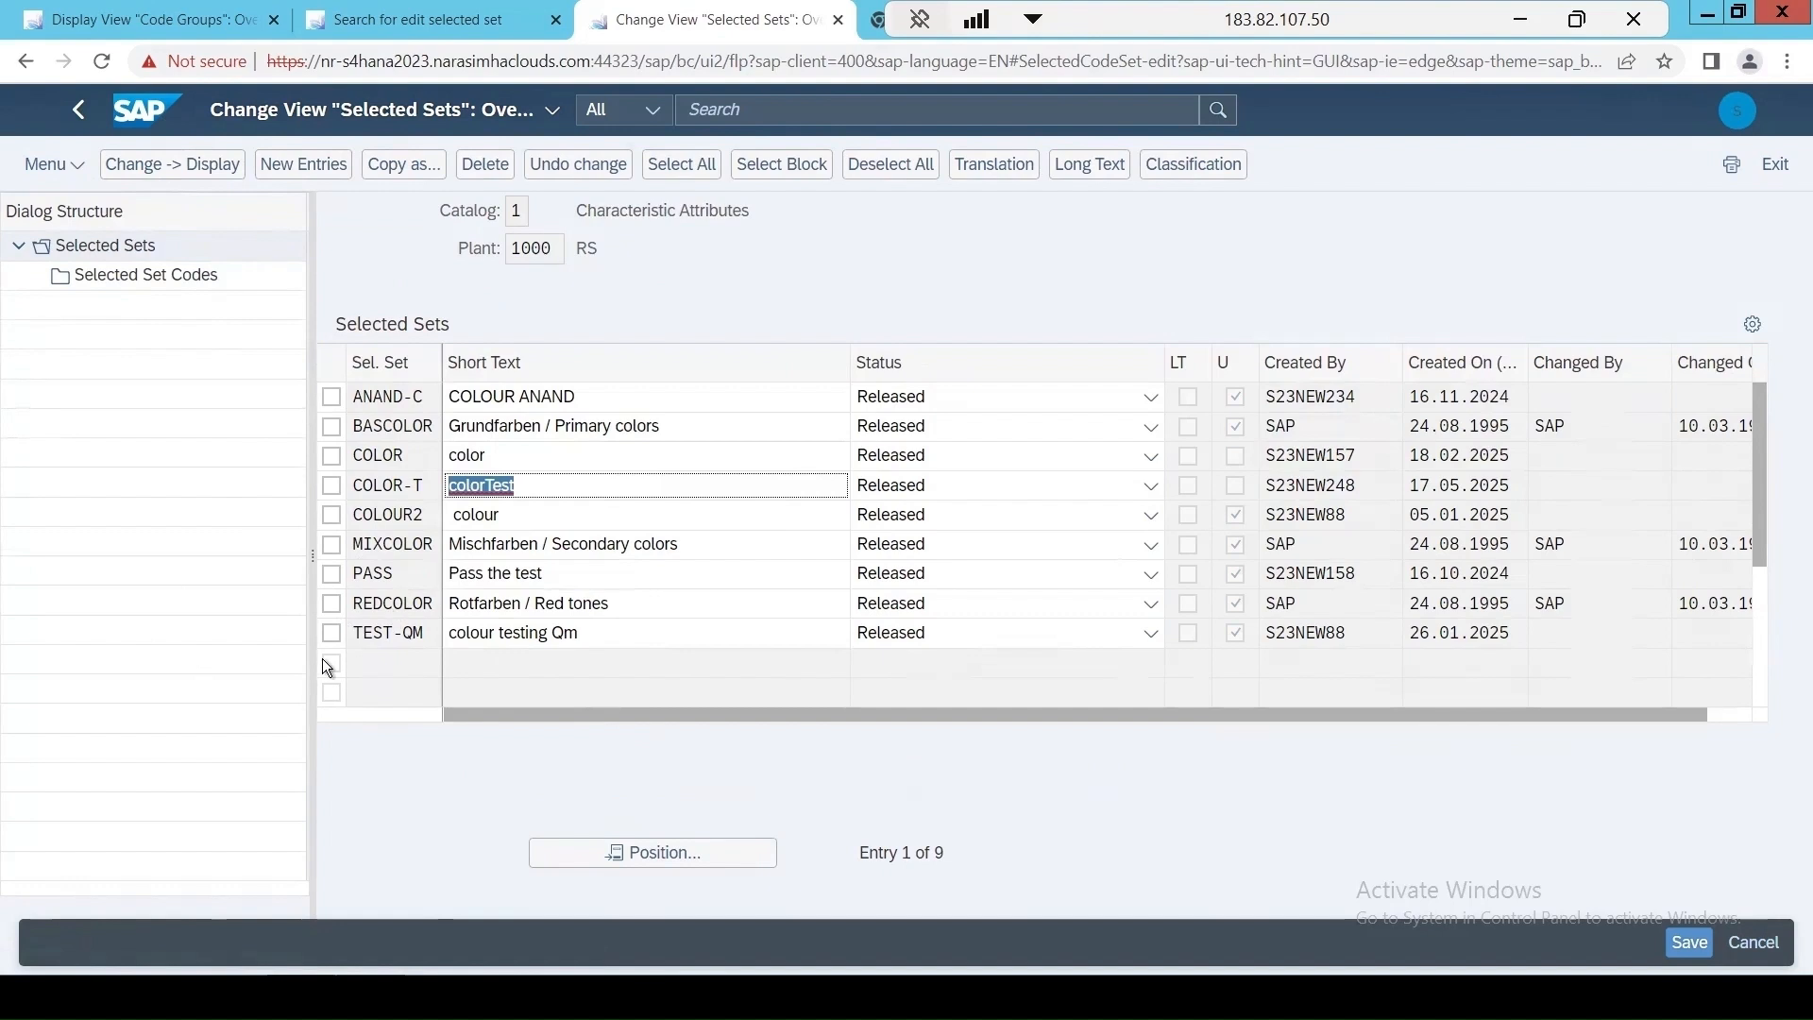
Create a selected set Taste for plant 1000 with the short text TasteTest and the status Released.
click(300, 166)
text(Tas)
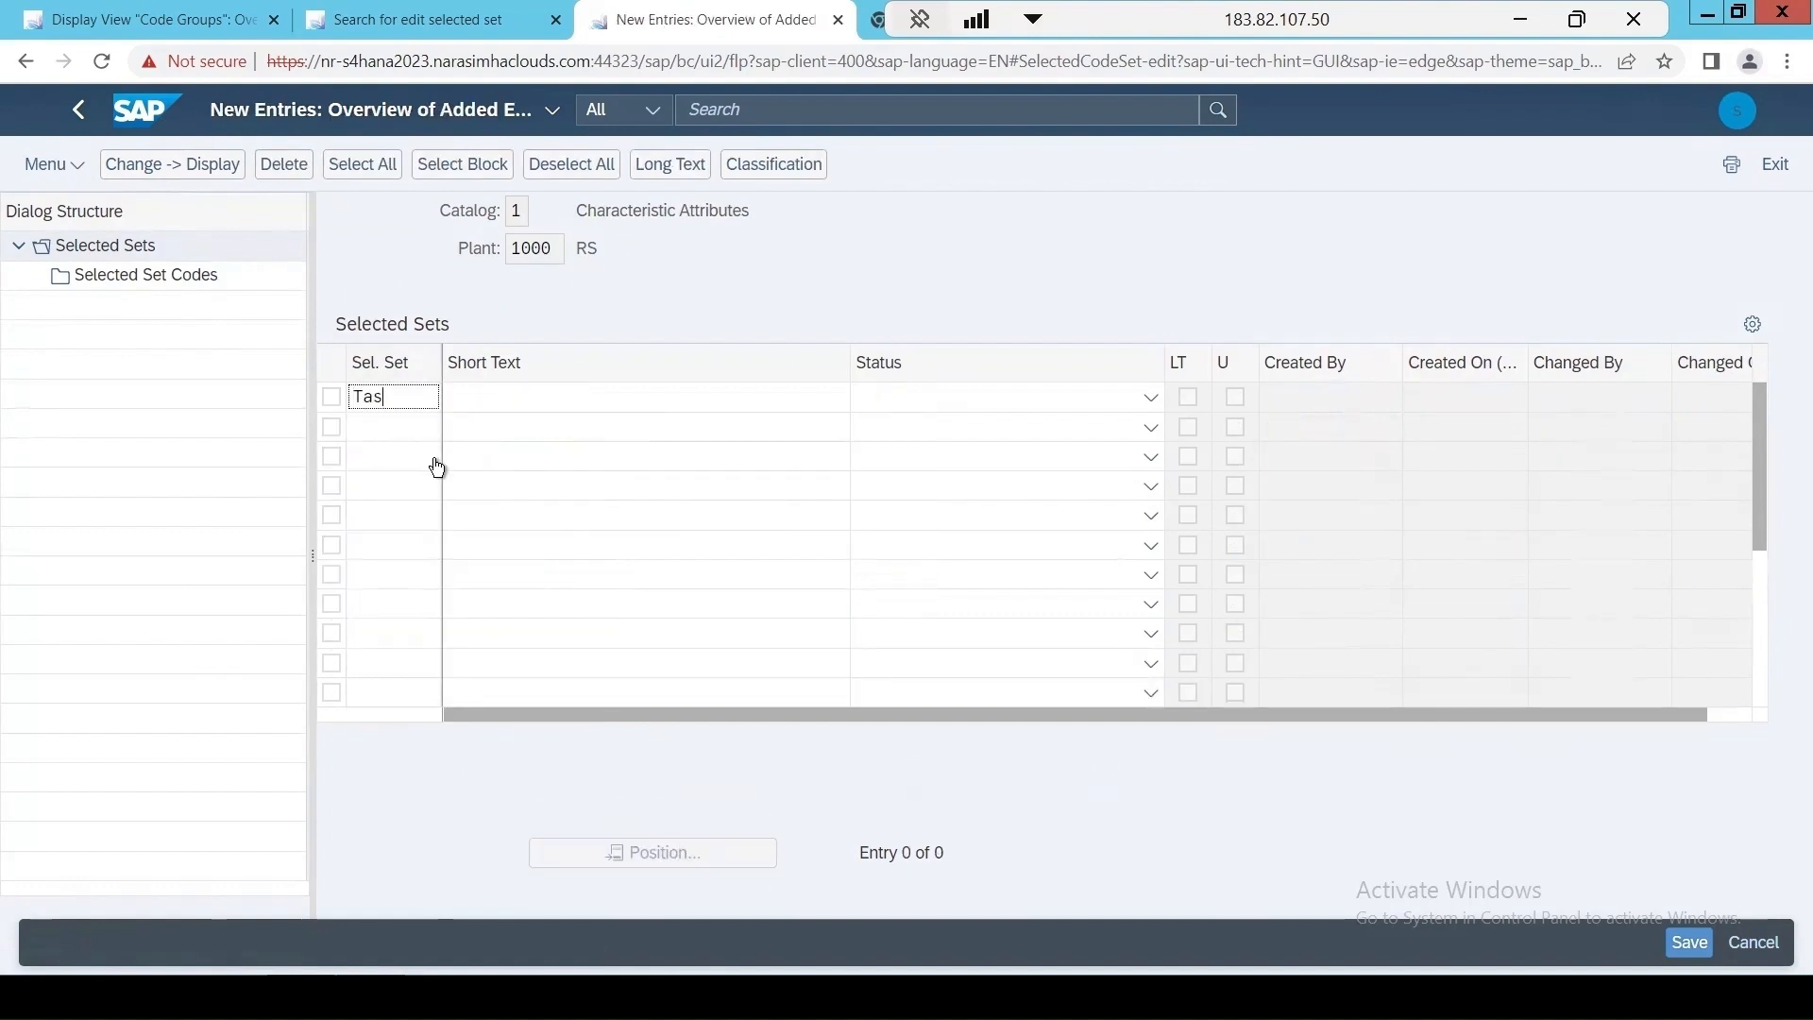
text(te)
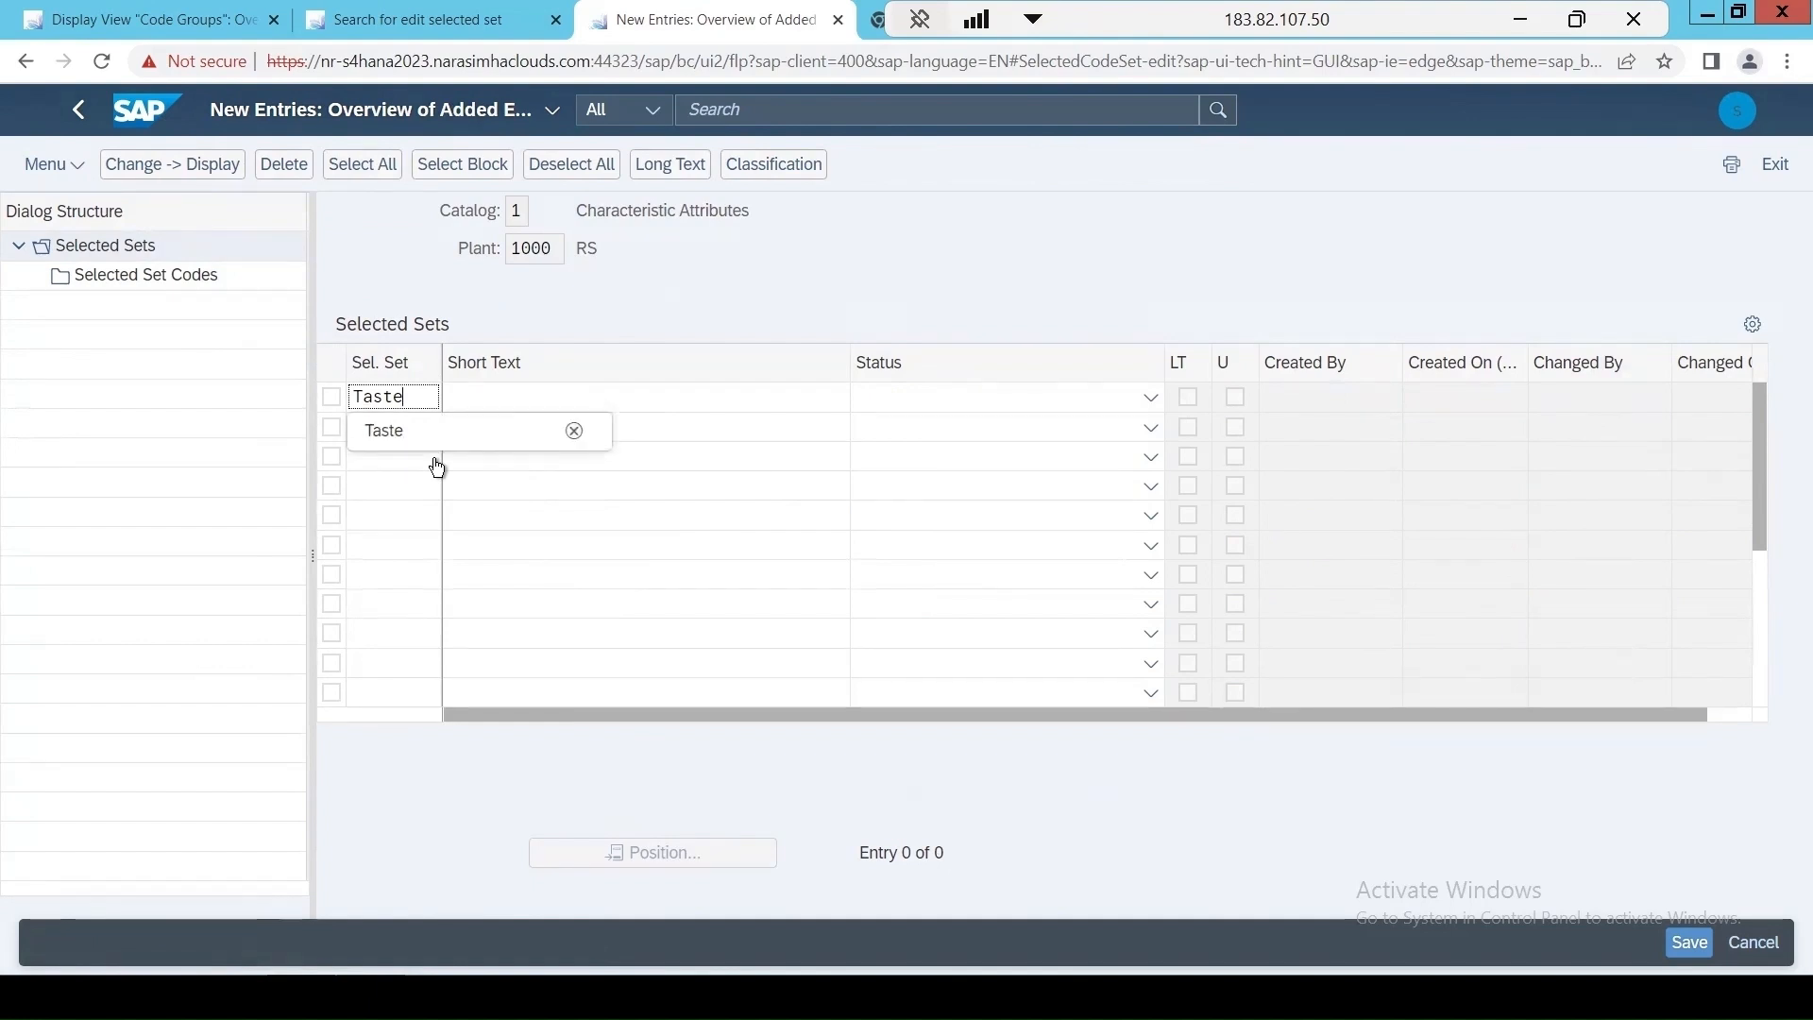
click(492, 396)
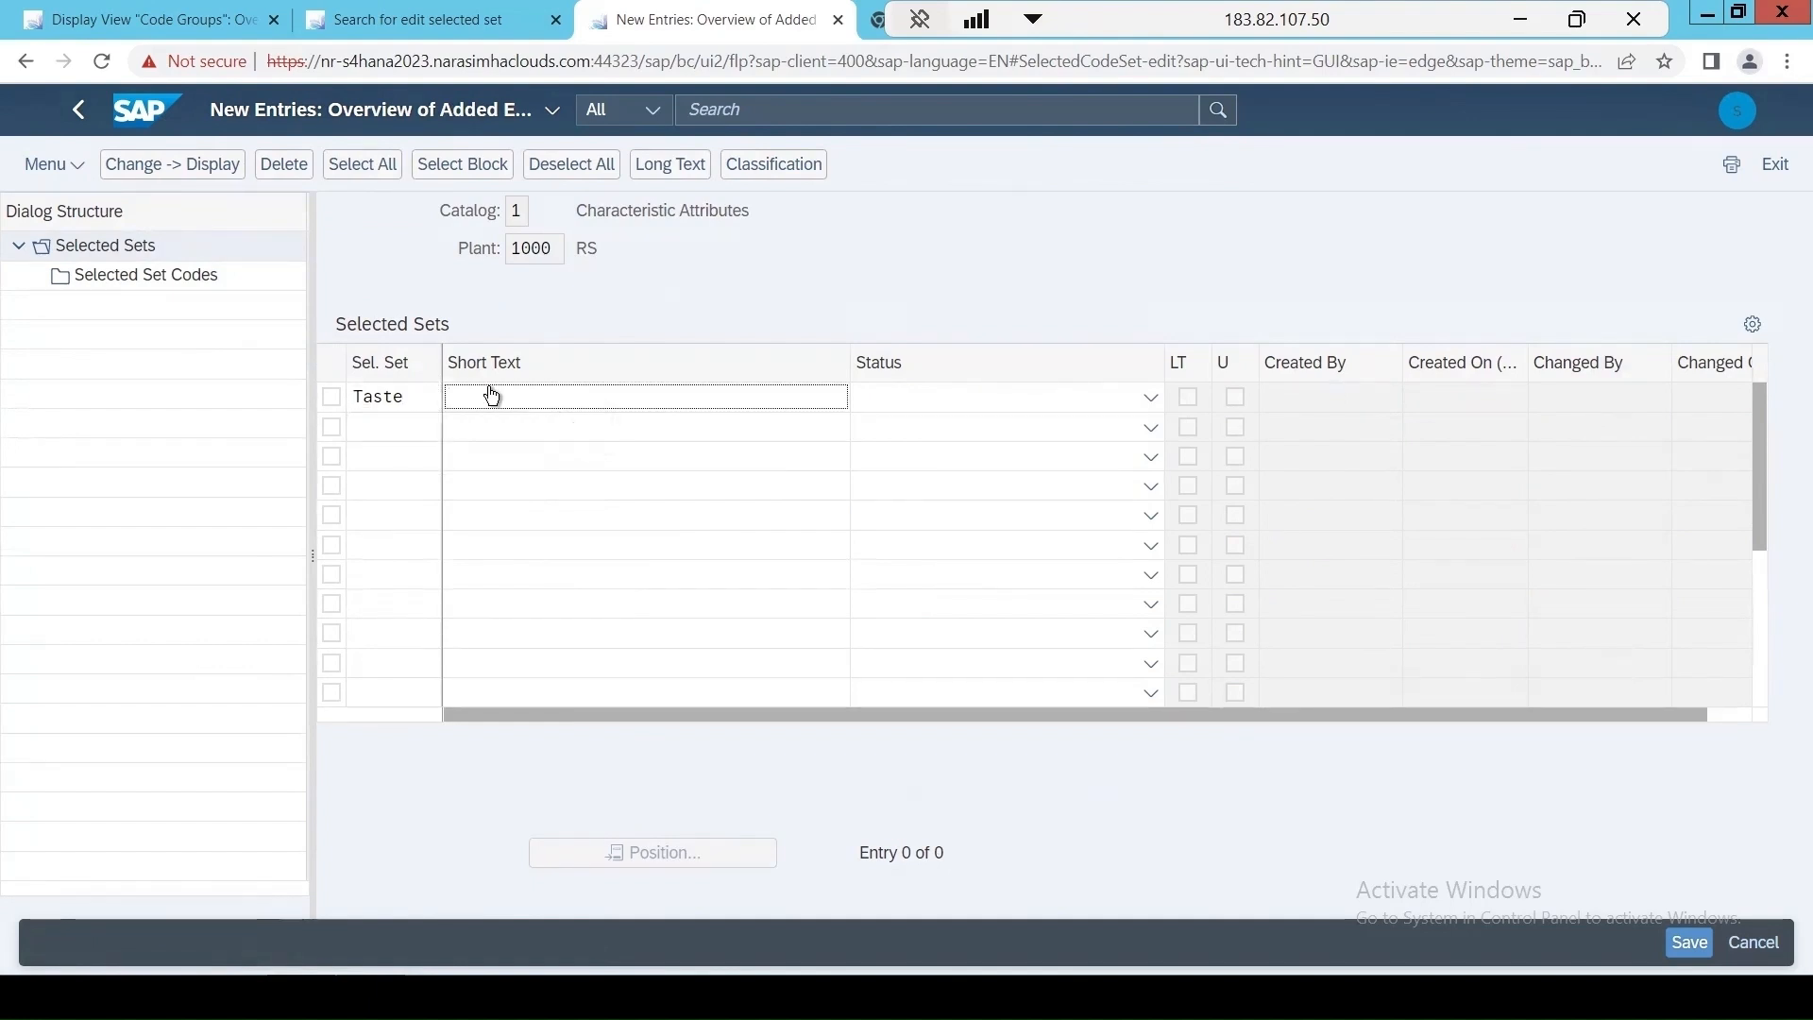
text(T)
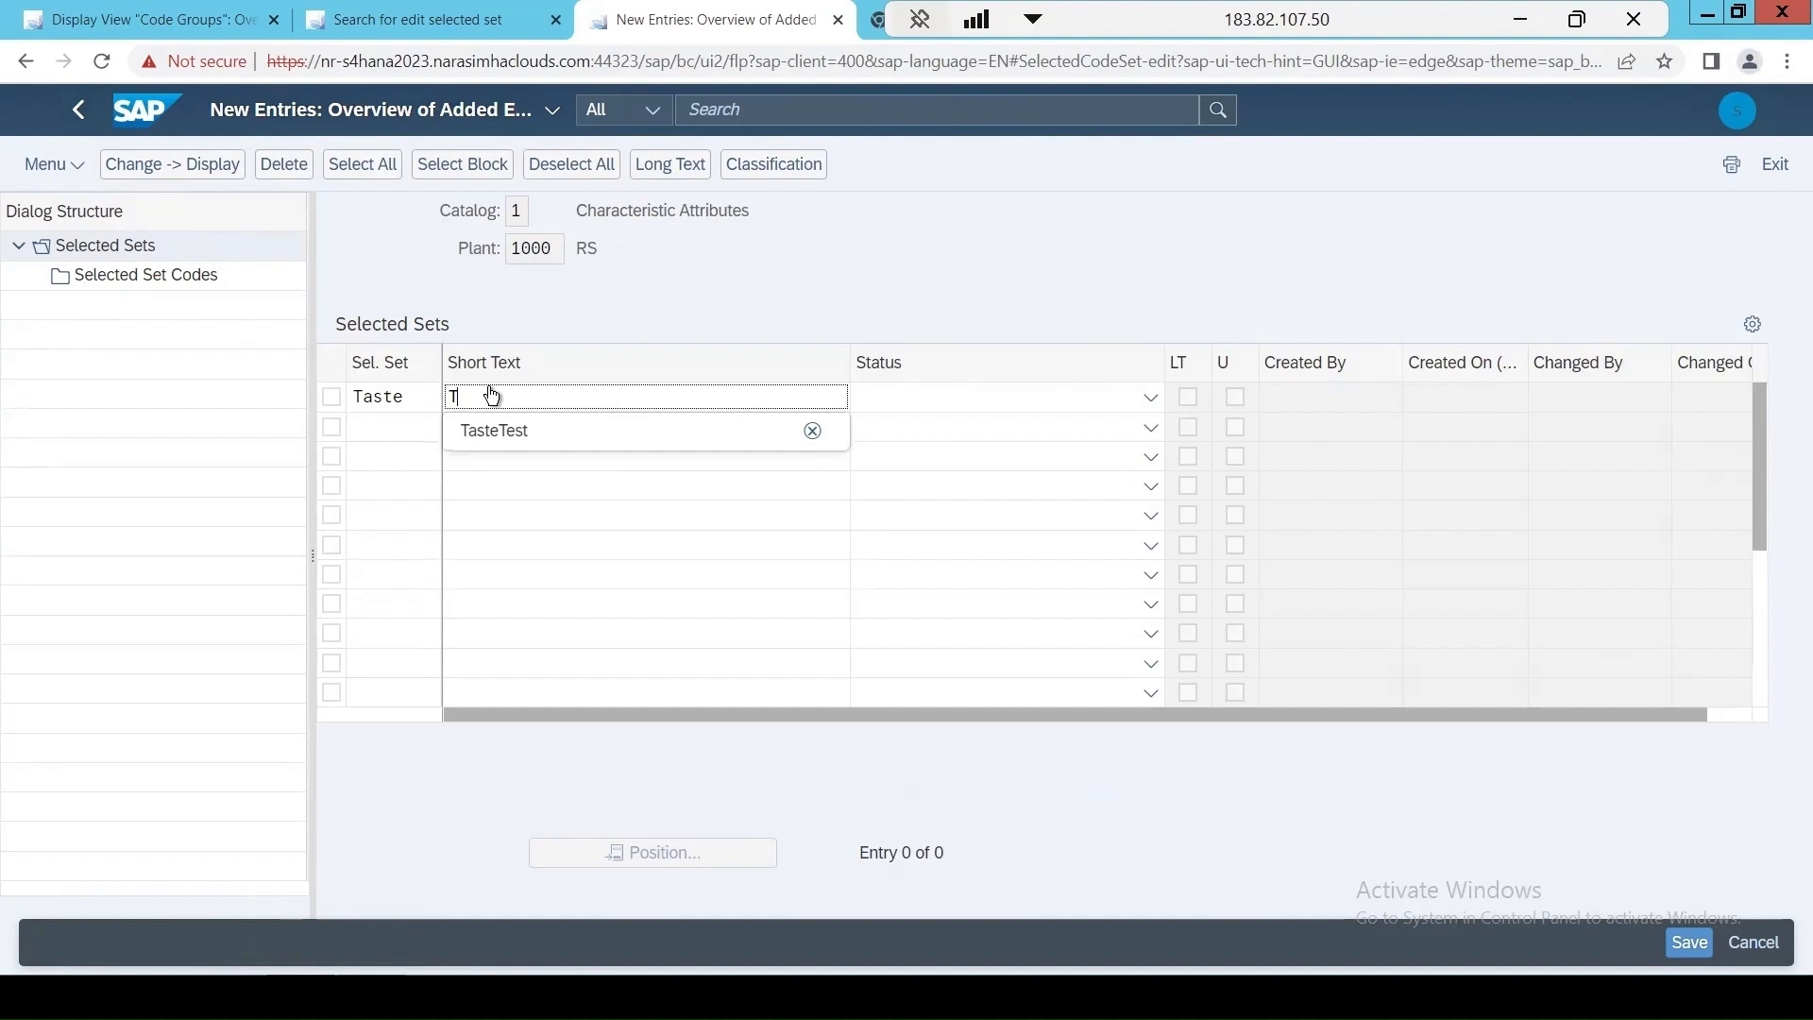
click(489, 432)
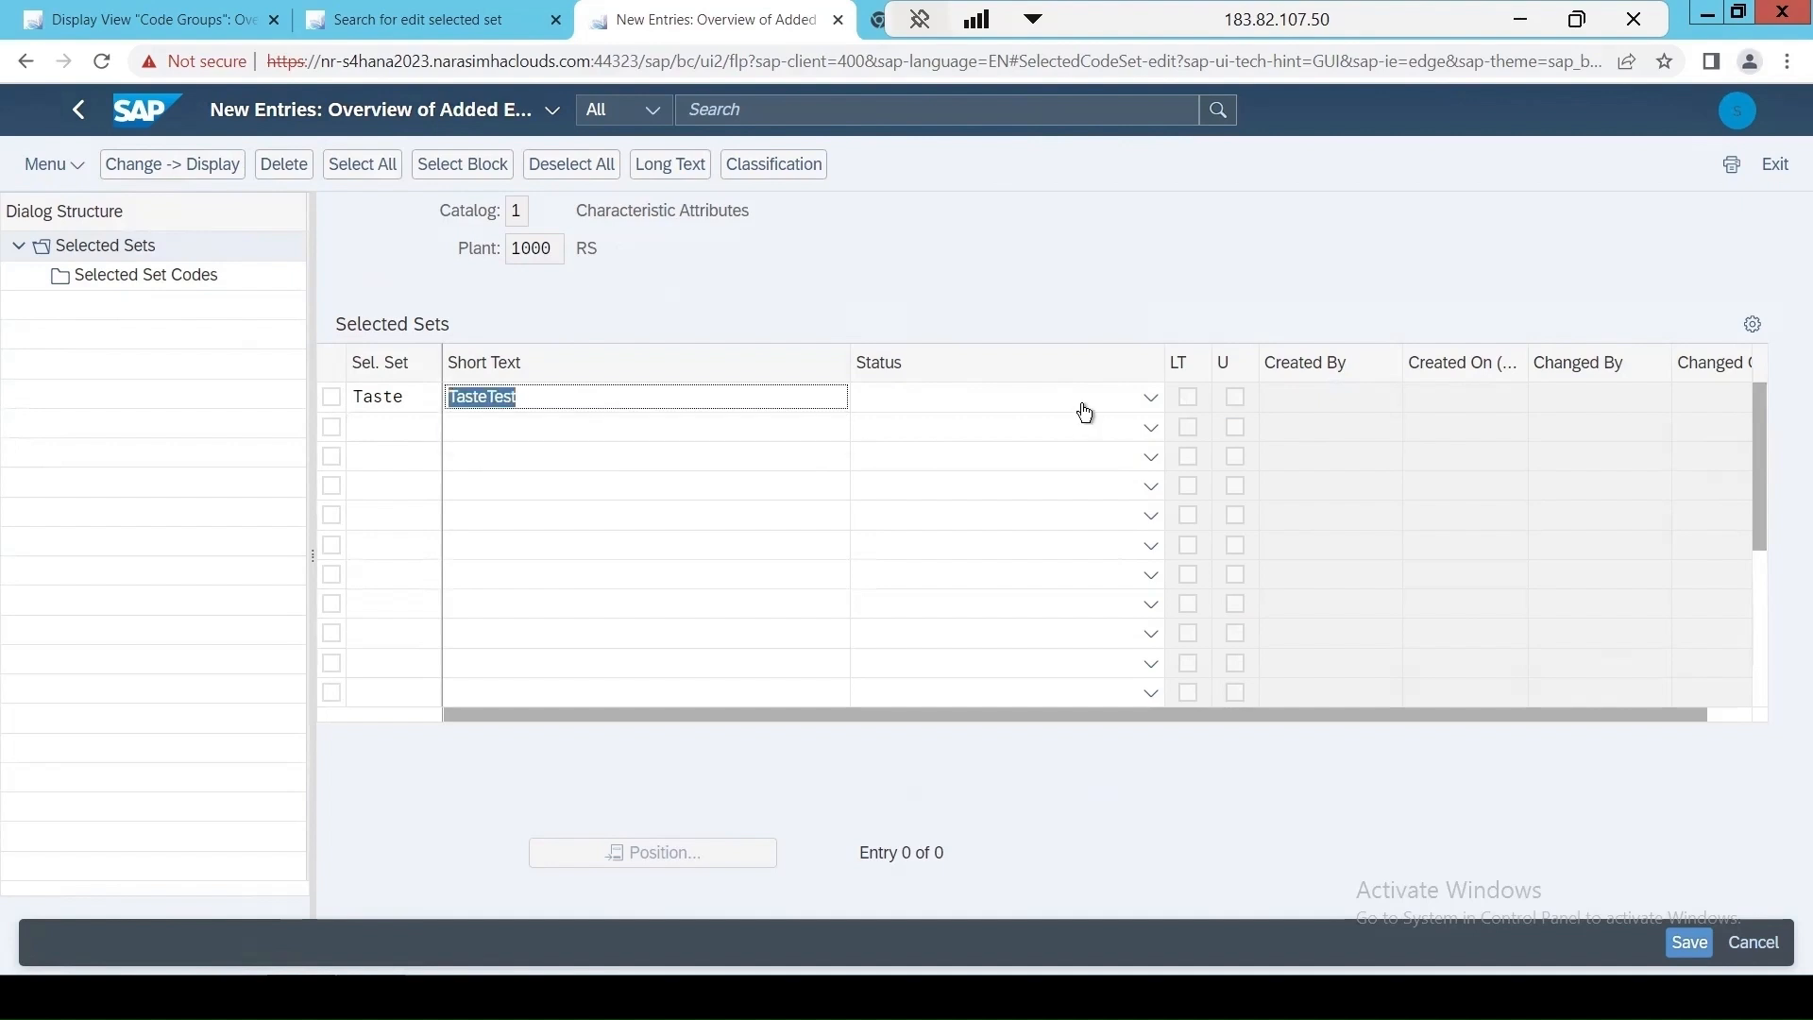
click(922, 365)
click(1148, 397)
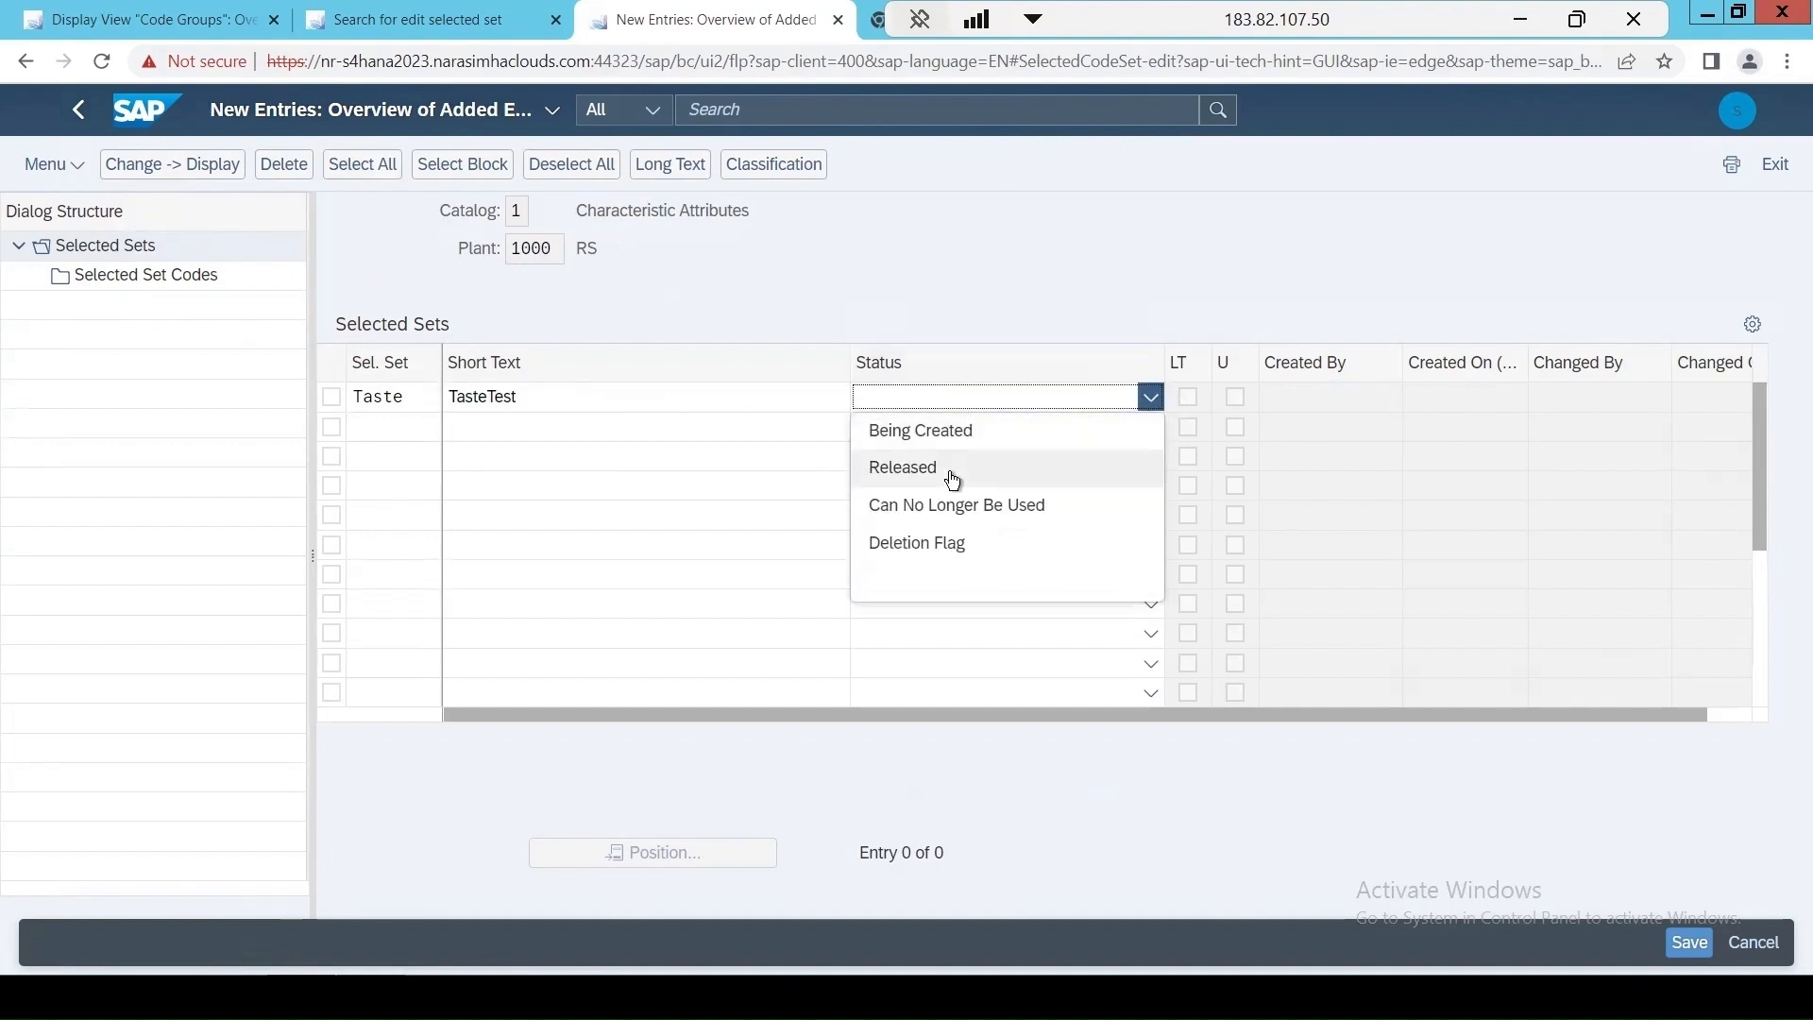
click(951, 475)
key(Return)
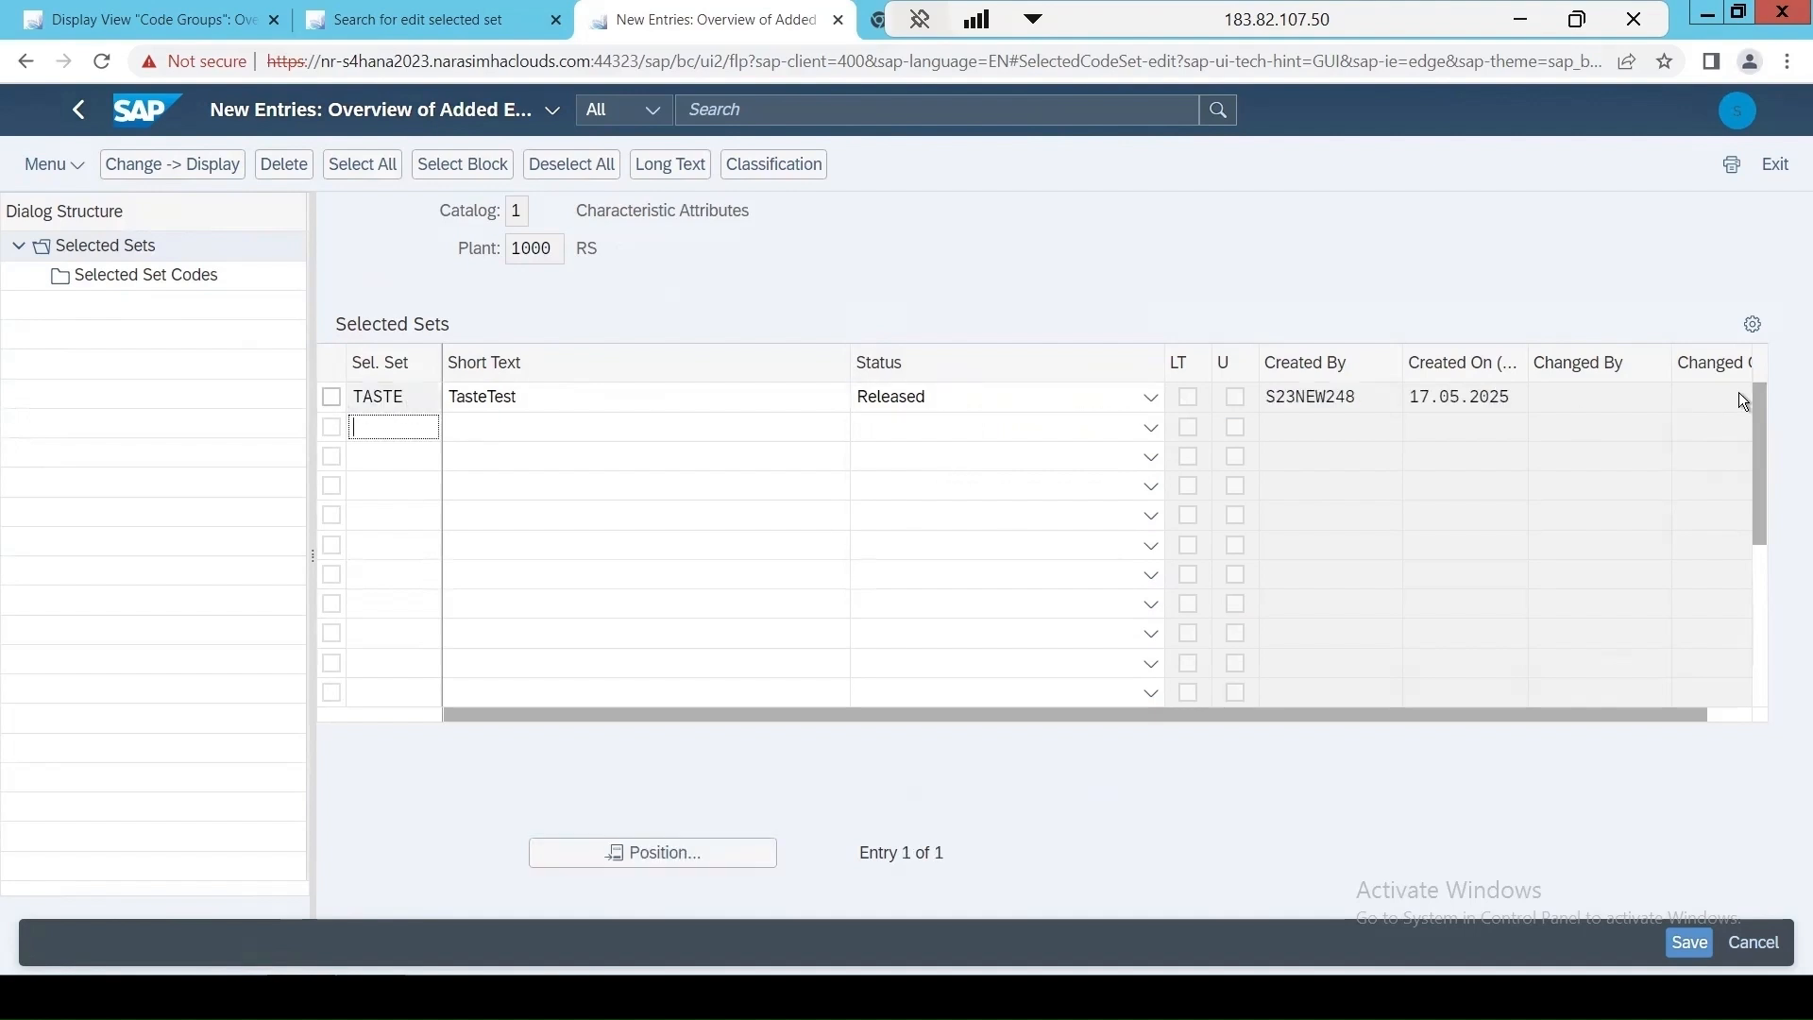
Add codes 001 Salty, 002 Bitter and 003 Sweet from code group TASTE to the TASTE selected set.
click(332, 398)
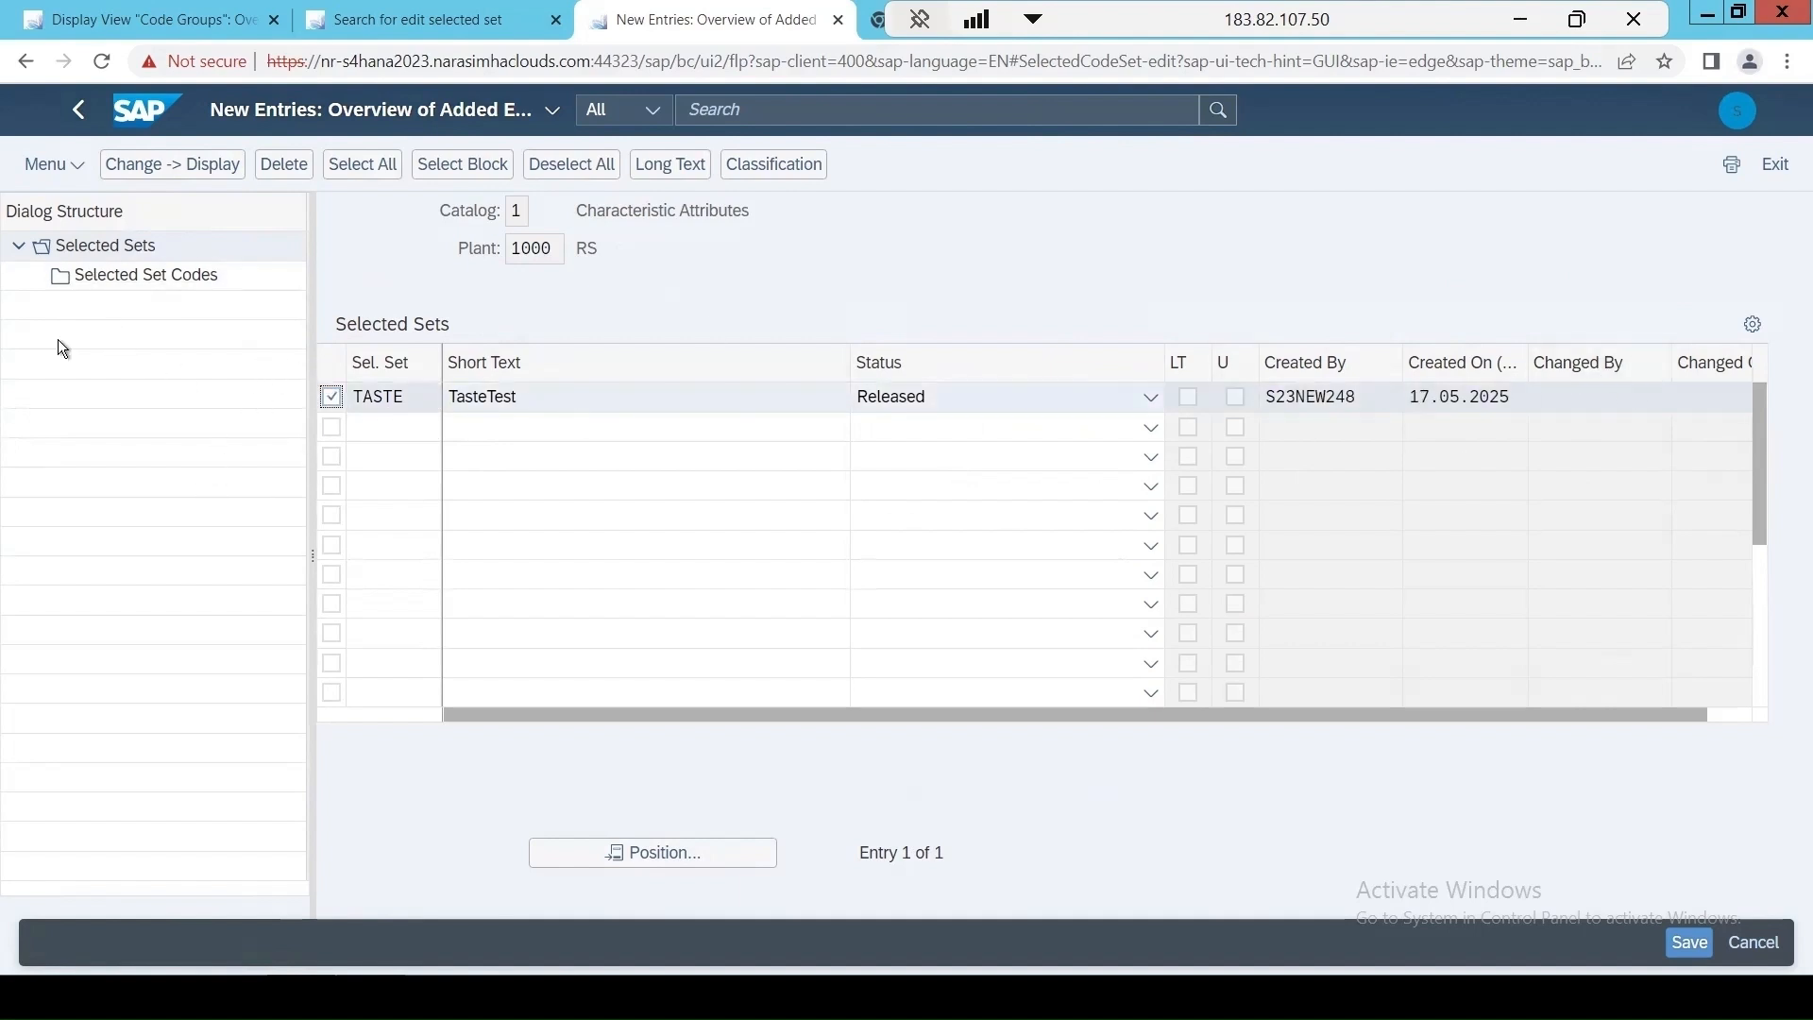
double_click(121, 275)
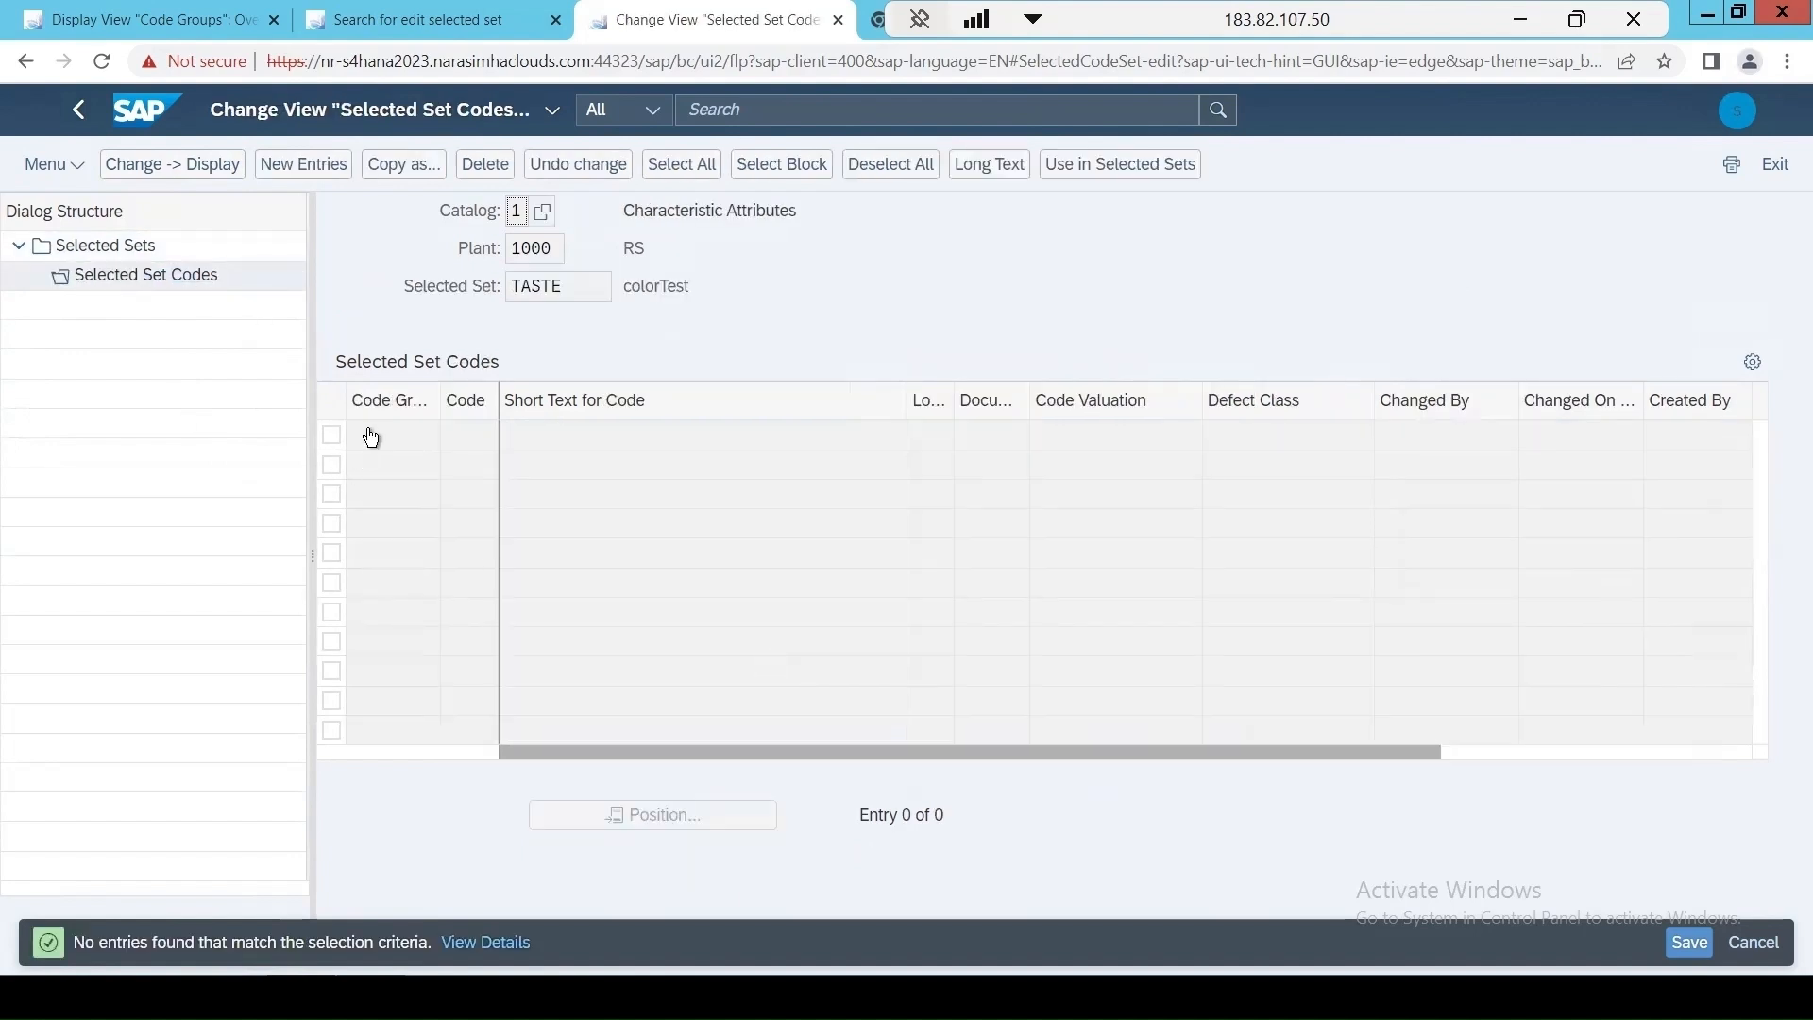
click(321, 168)
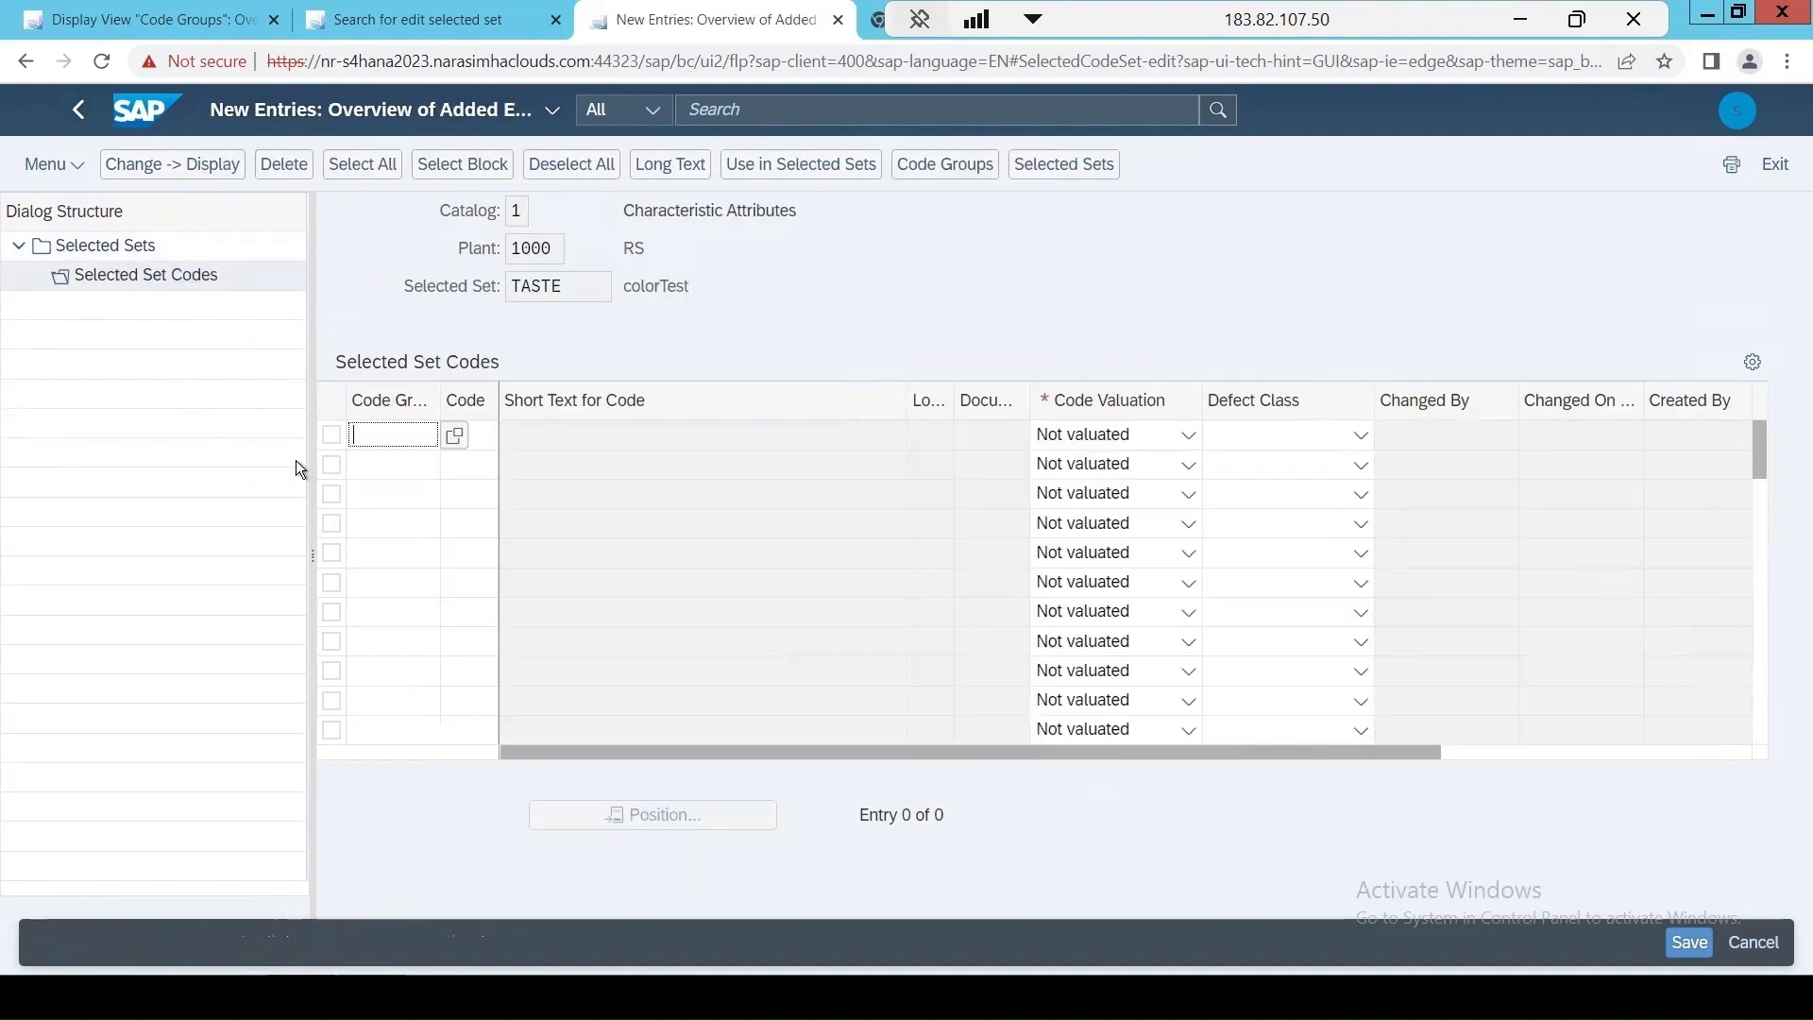
click(456, 438)
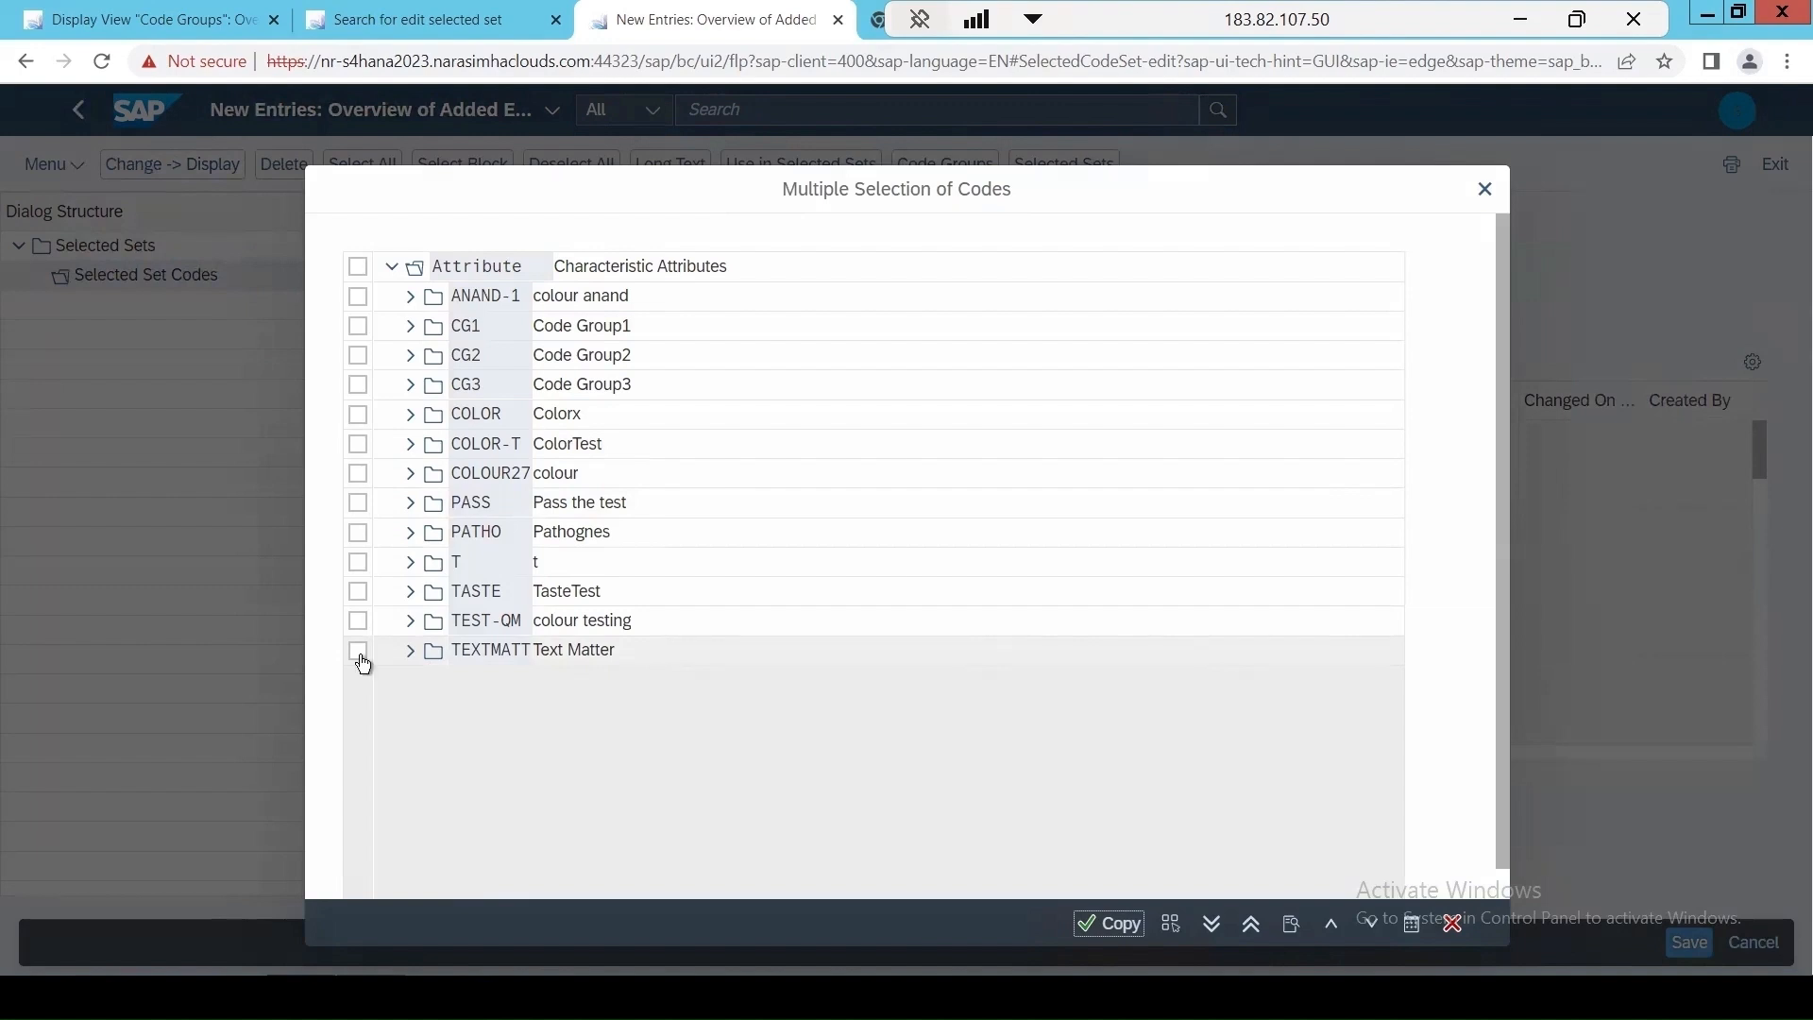
click(411, 593)
click(478, 621)
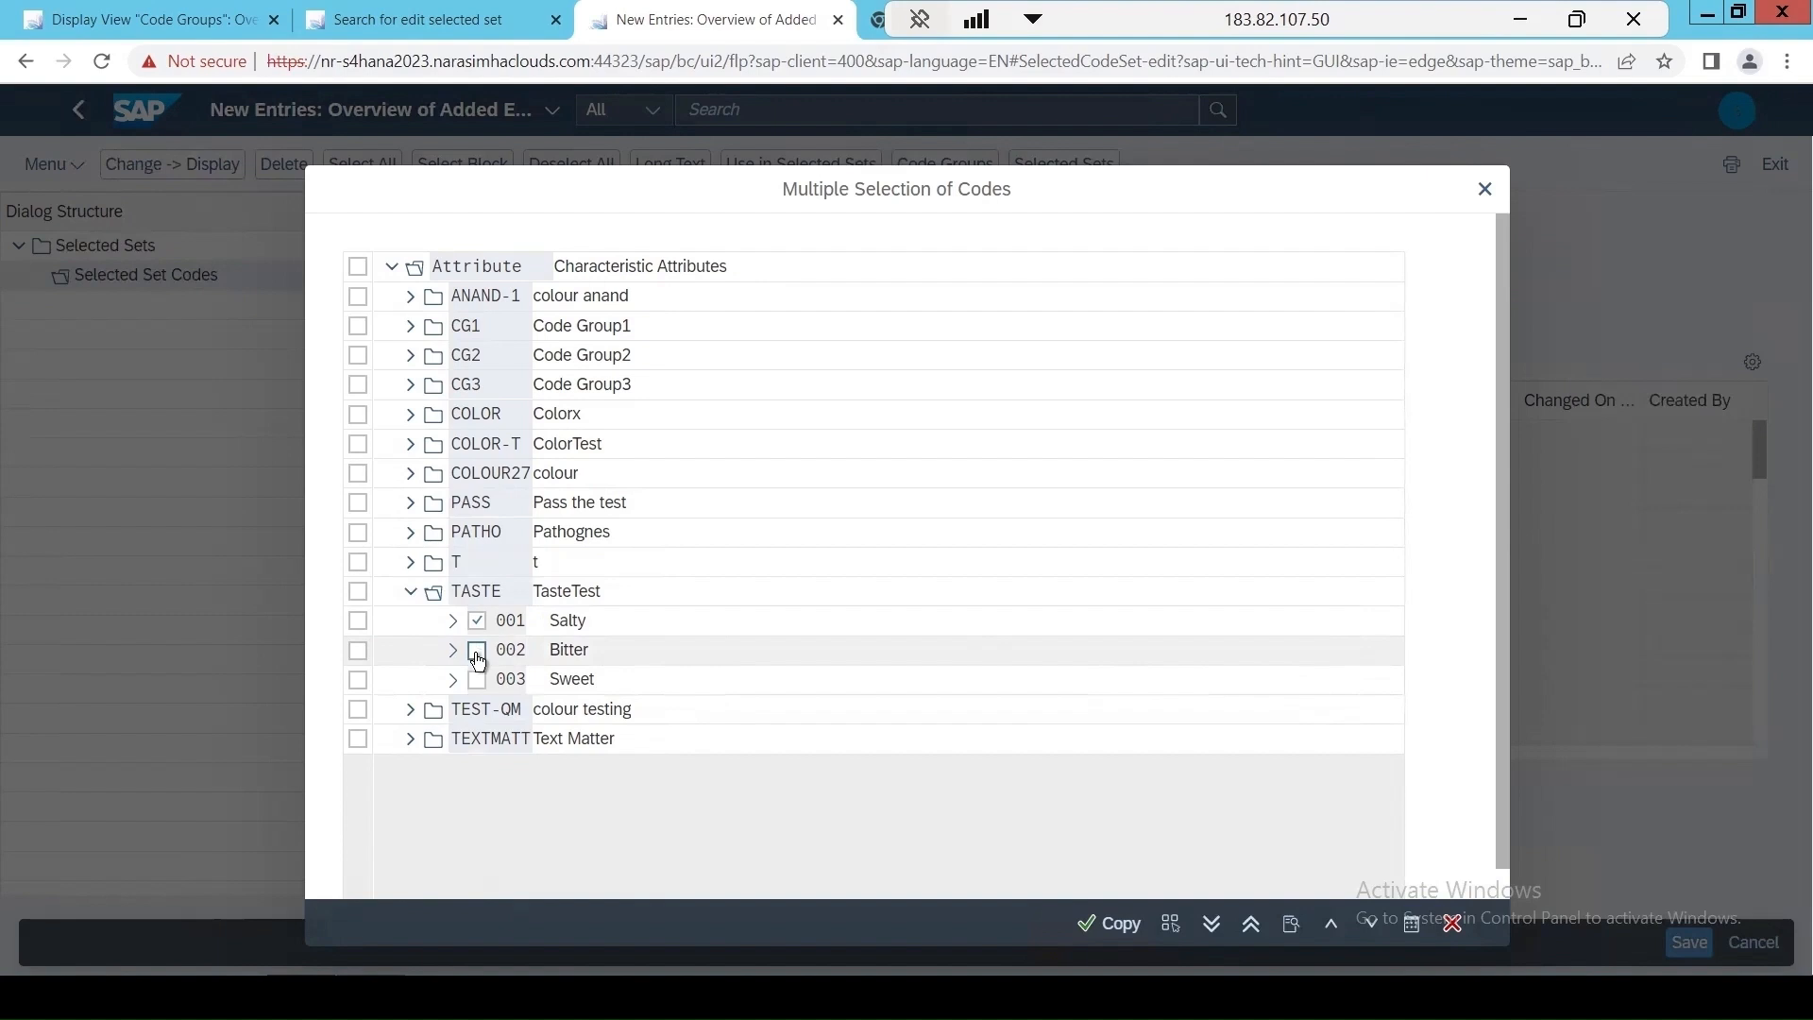
click(477, 654)
click(477, 681)
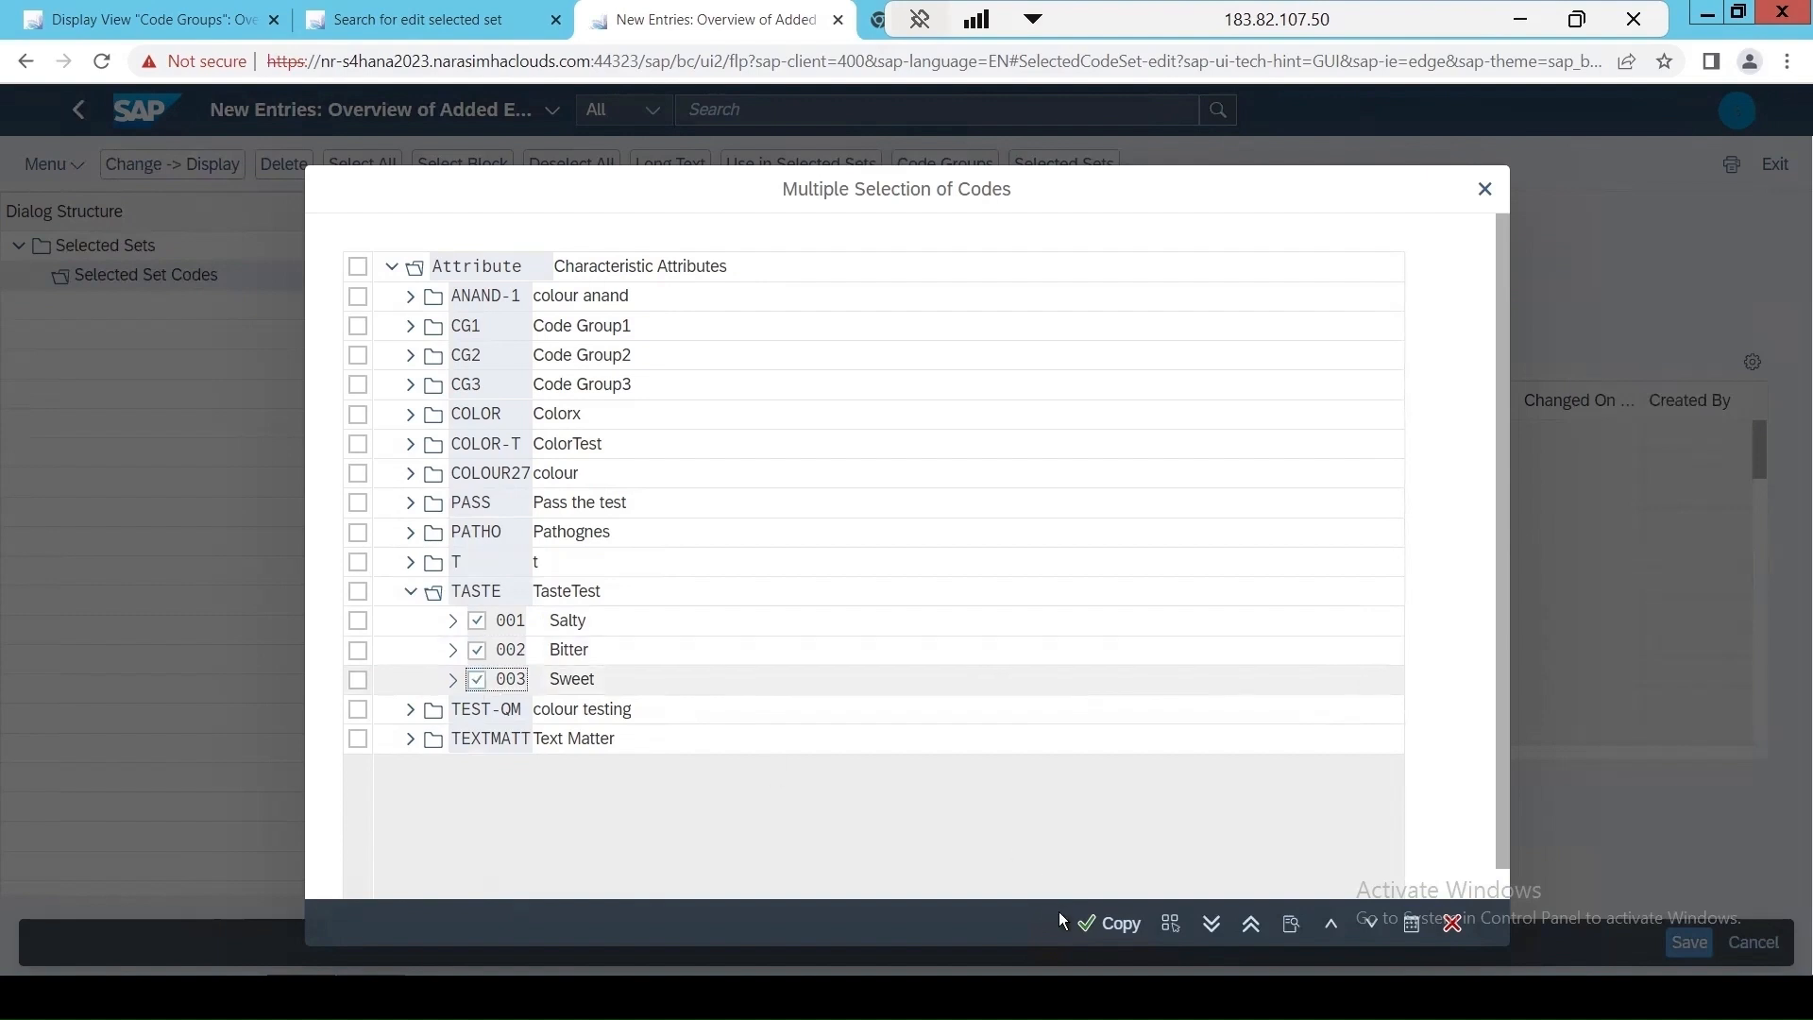
click(1116, 925)
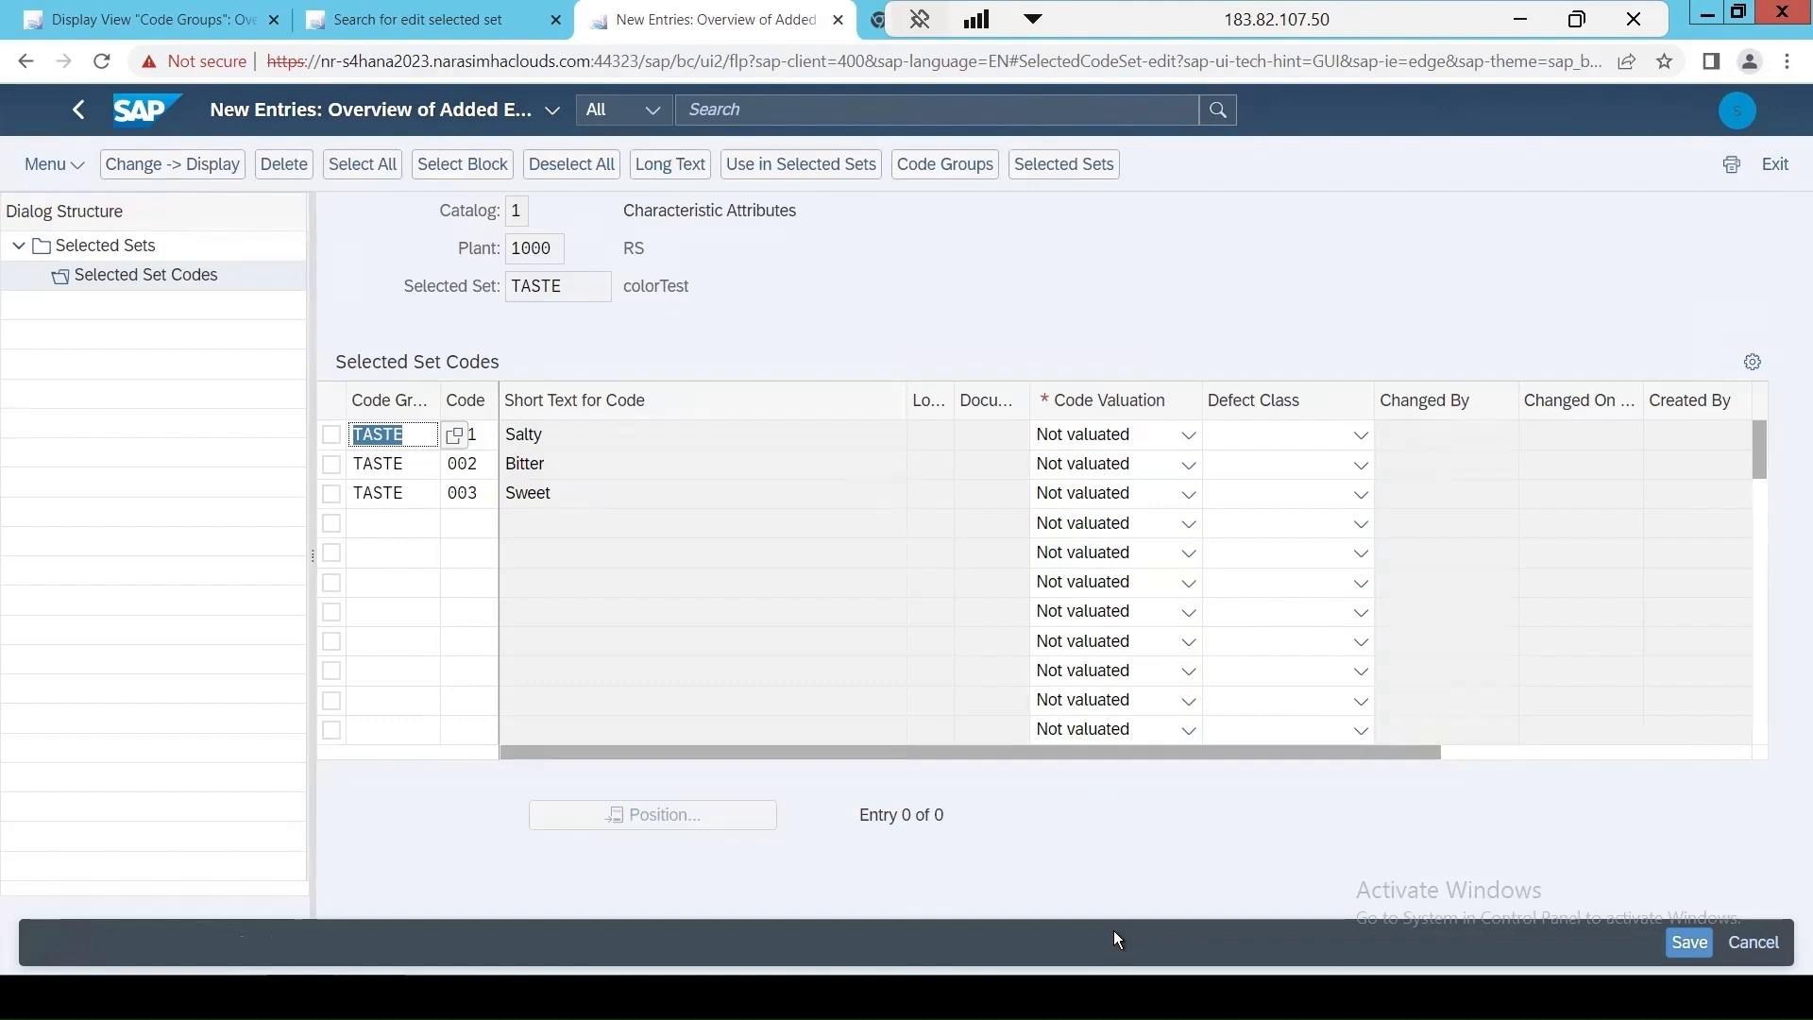
Valuate the Salty and Sweet codes as Accepted (OK) and the Bitter code as Rejected (not OK).
click(1088, 444)
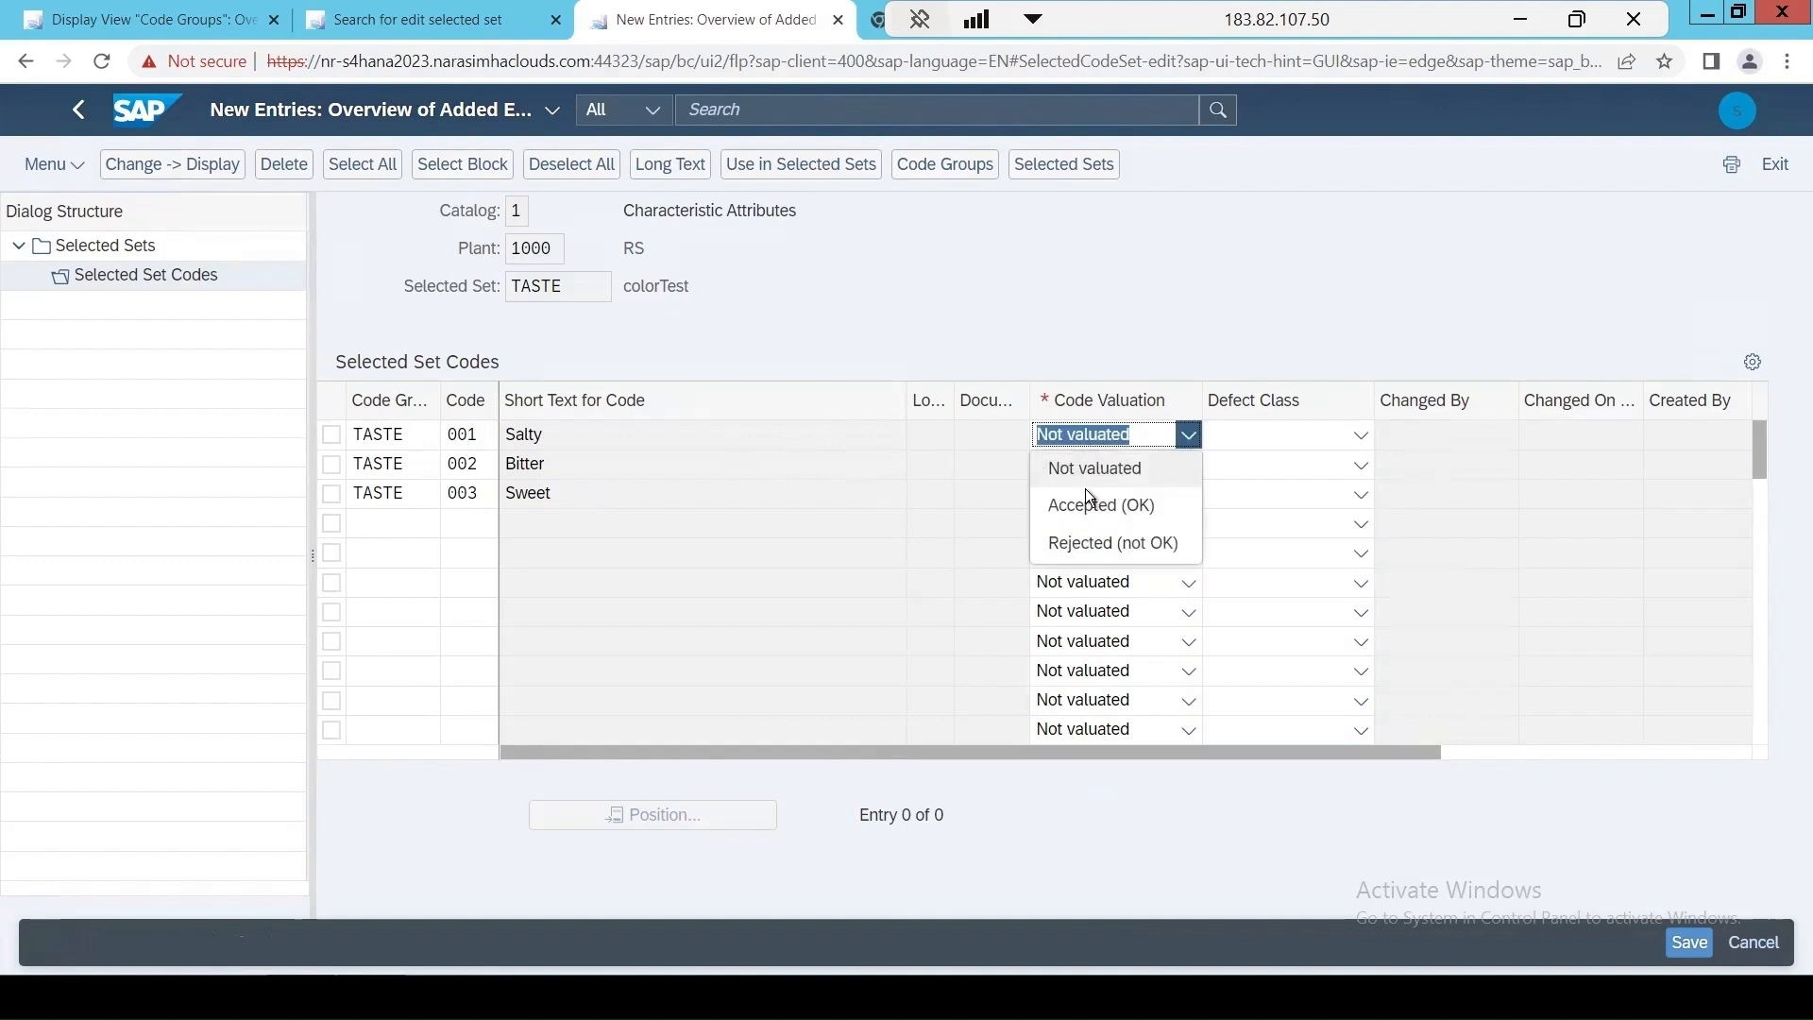
click(1088, 505)
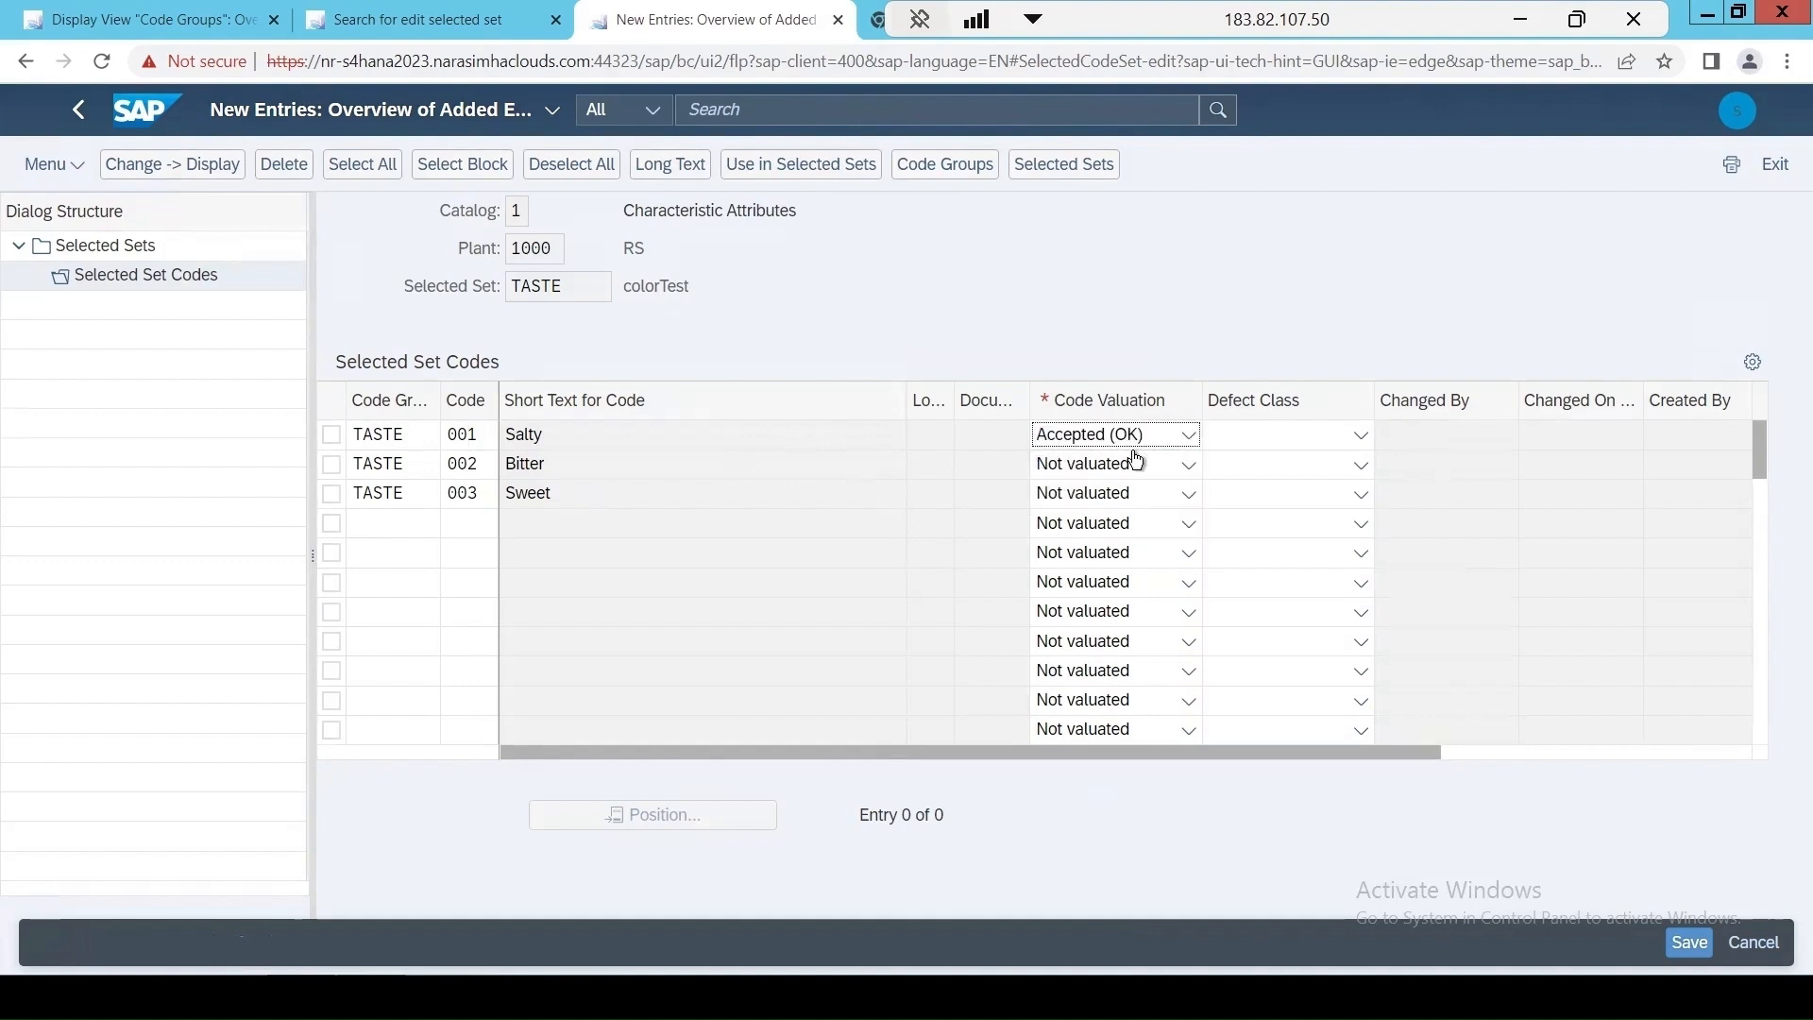
click(1086, 468)
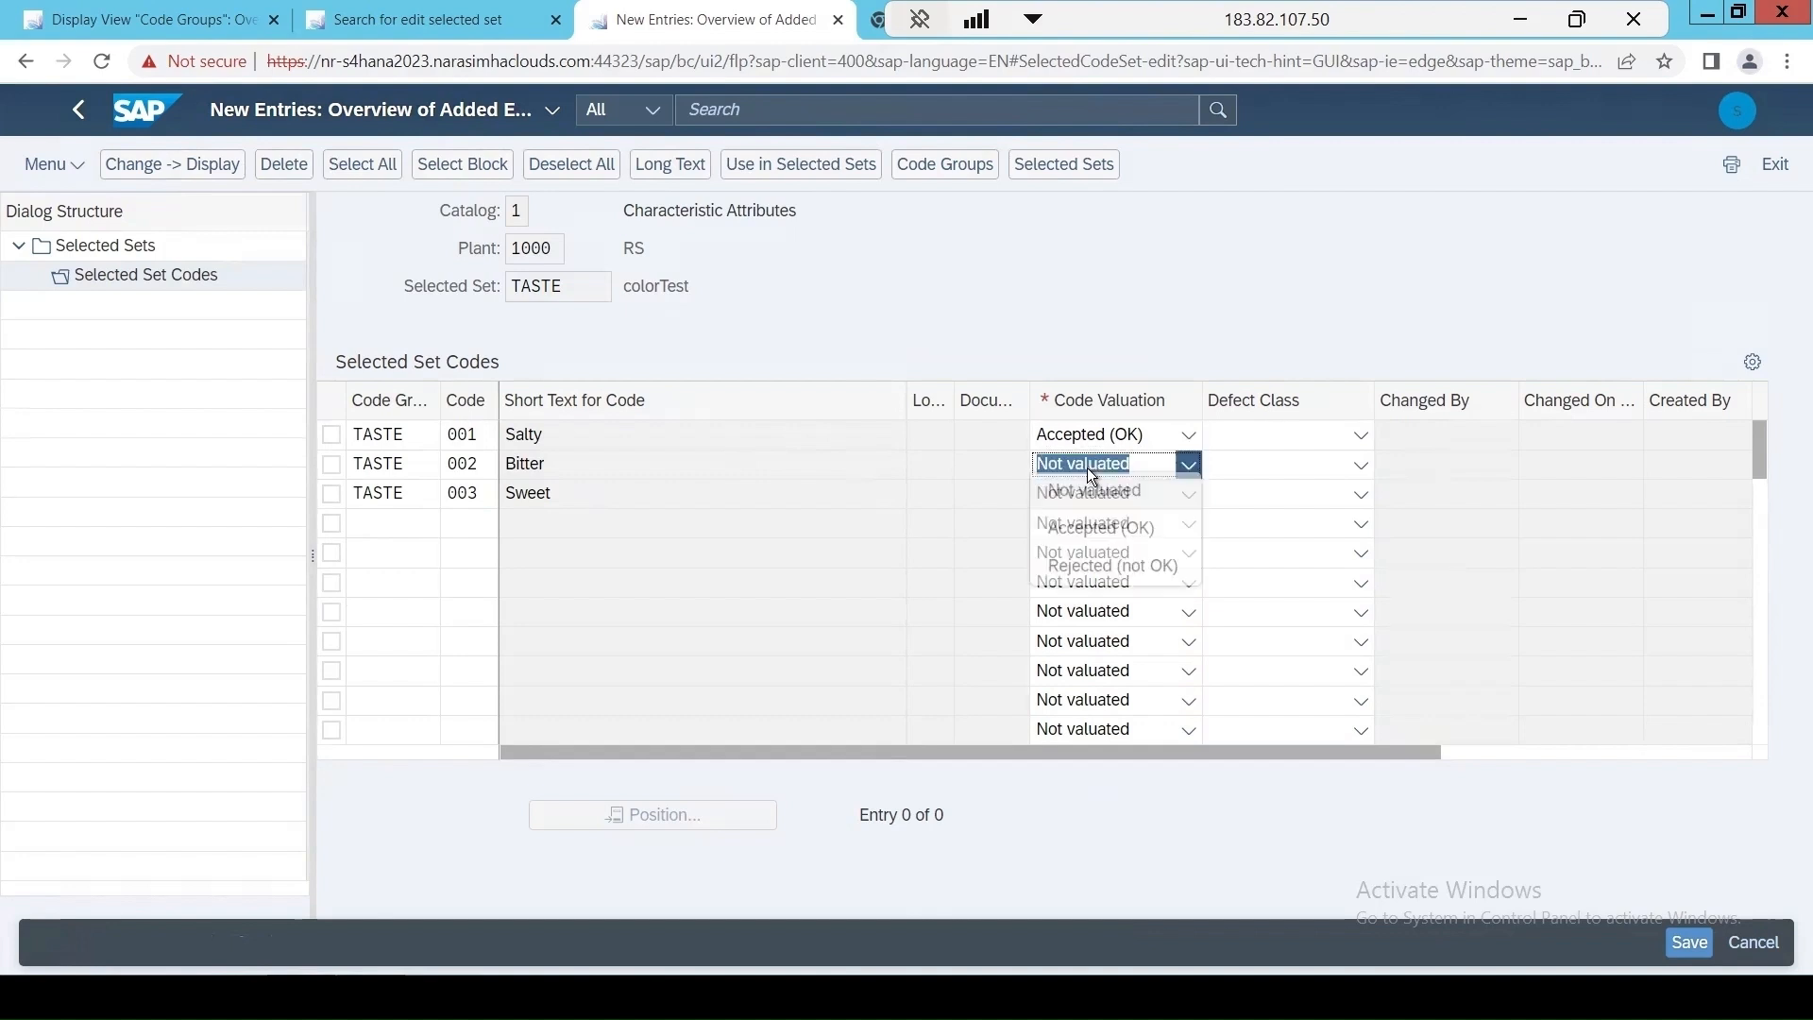
click(1088, 578)
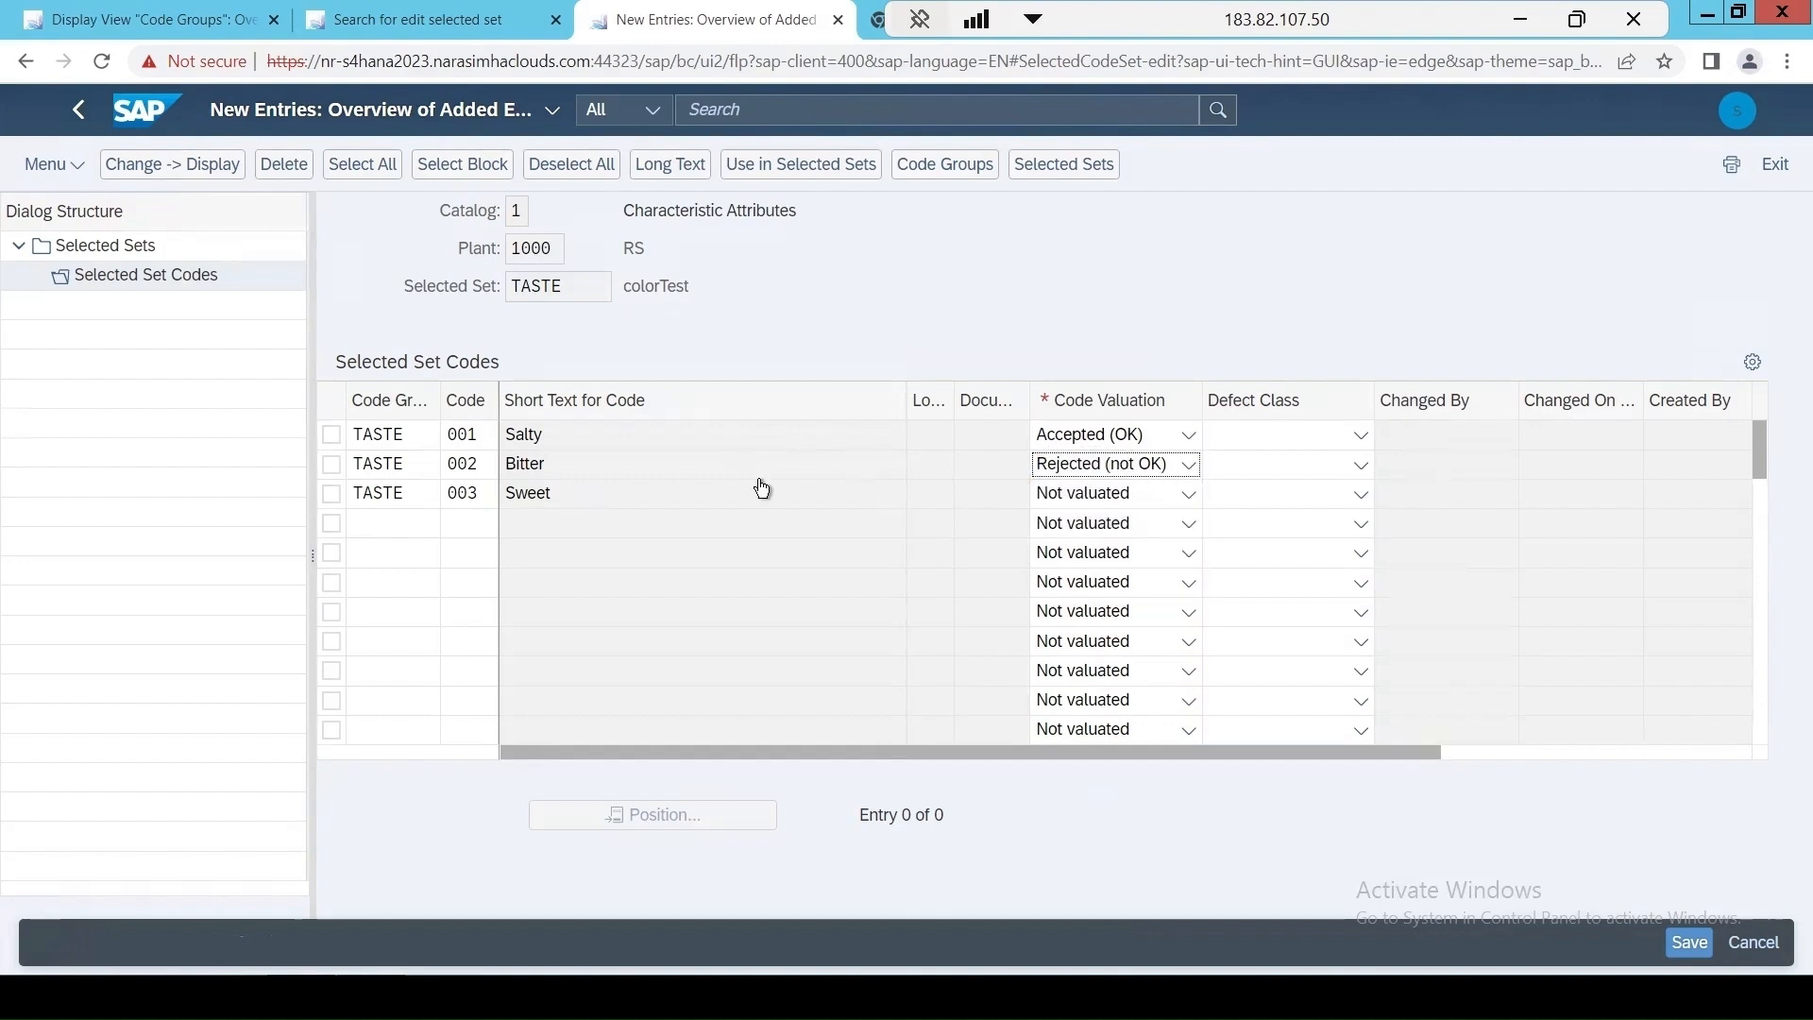
click(1118, 501)
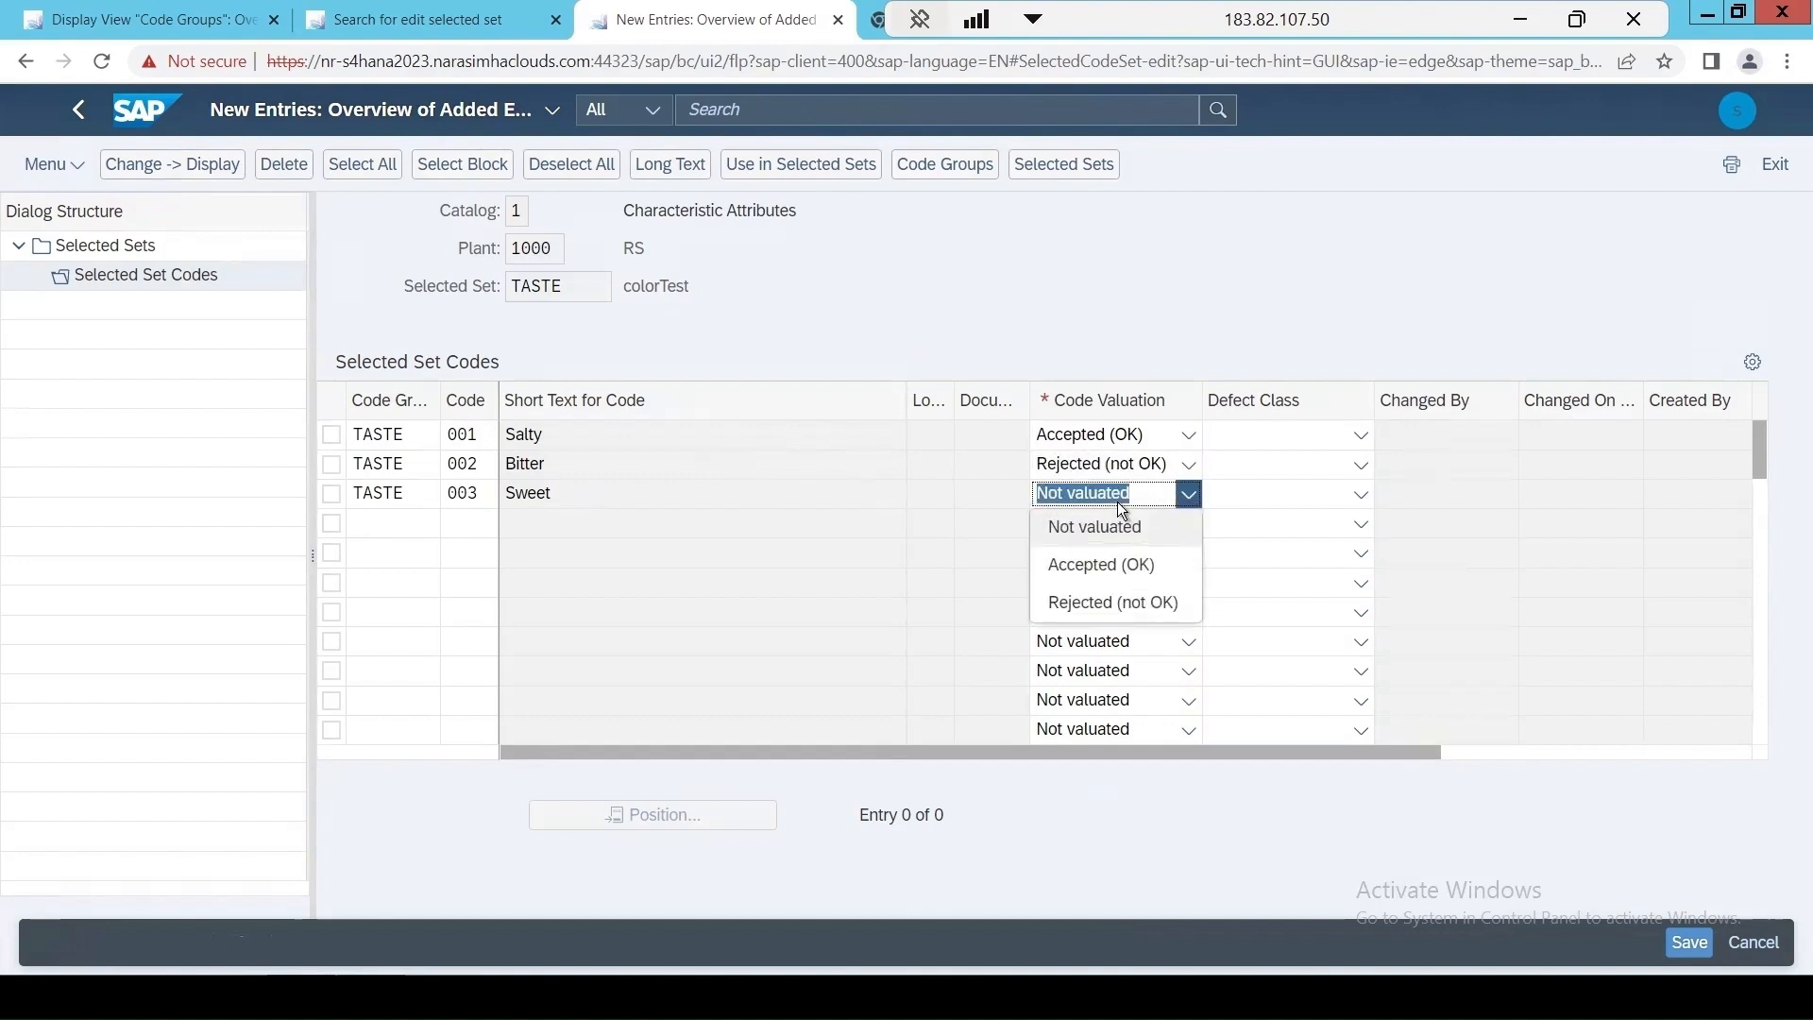
click(1102, 564)
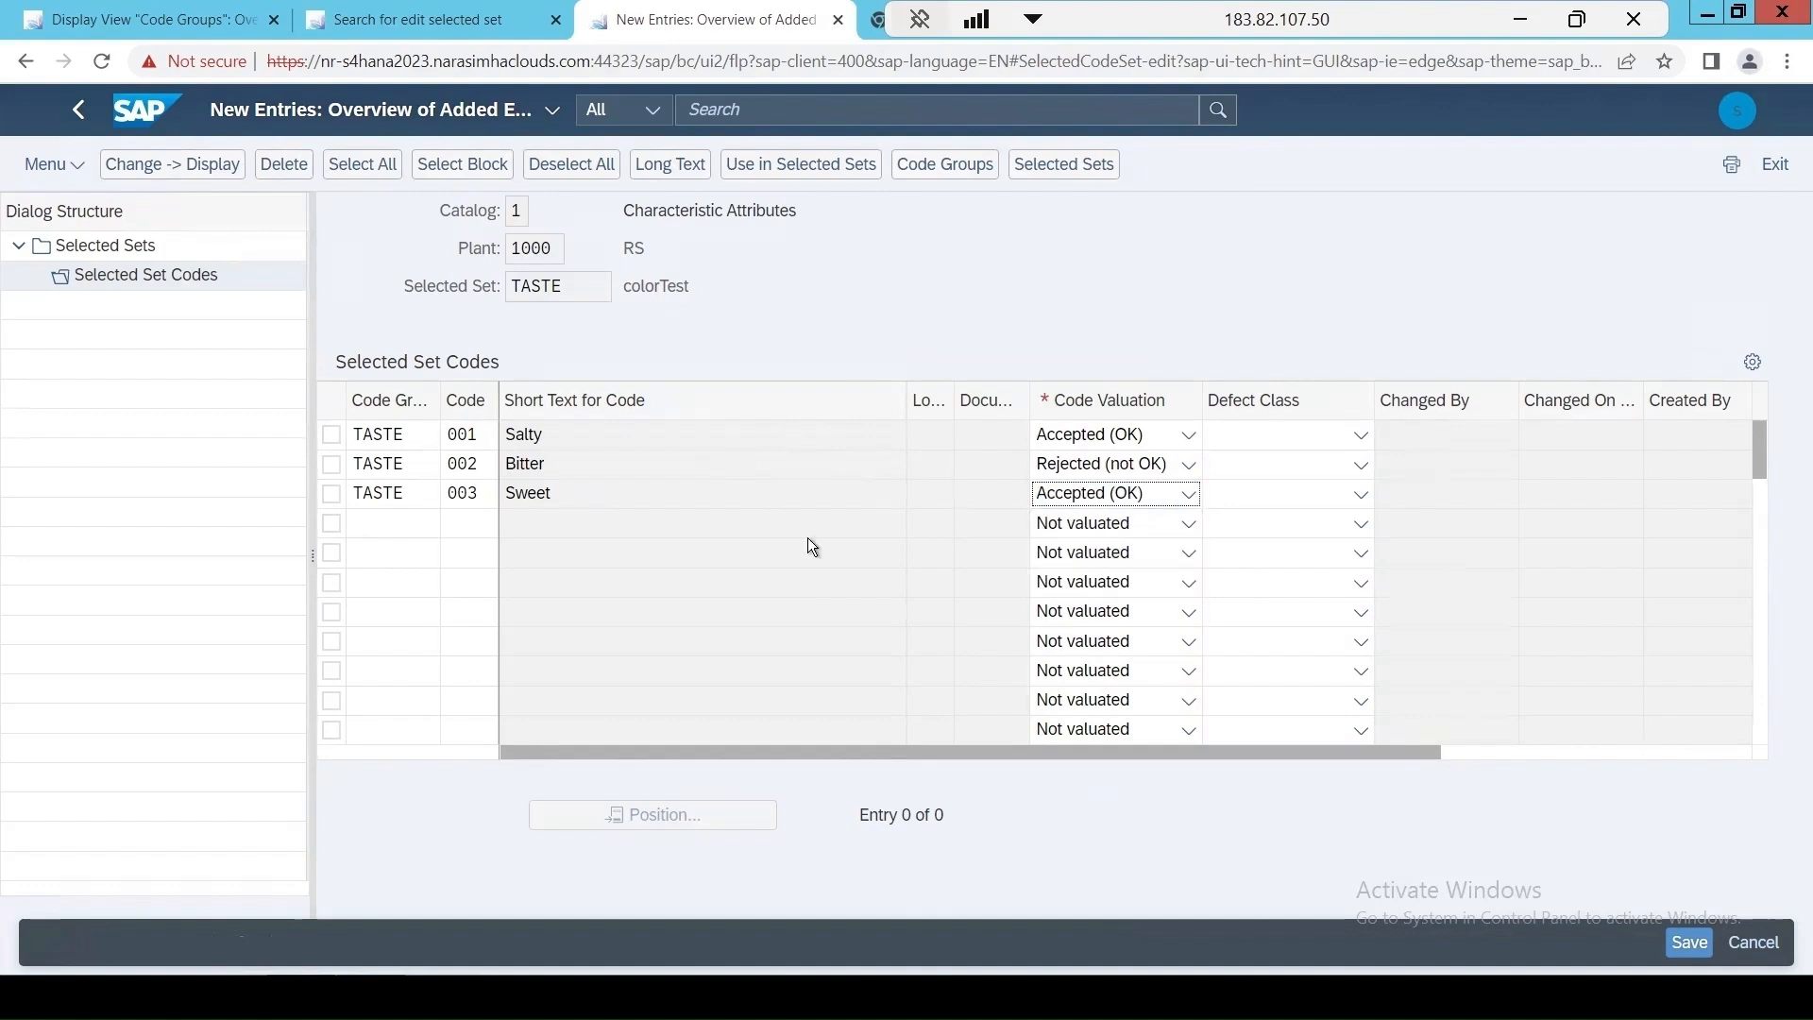
key(Return)
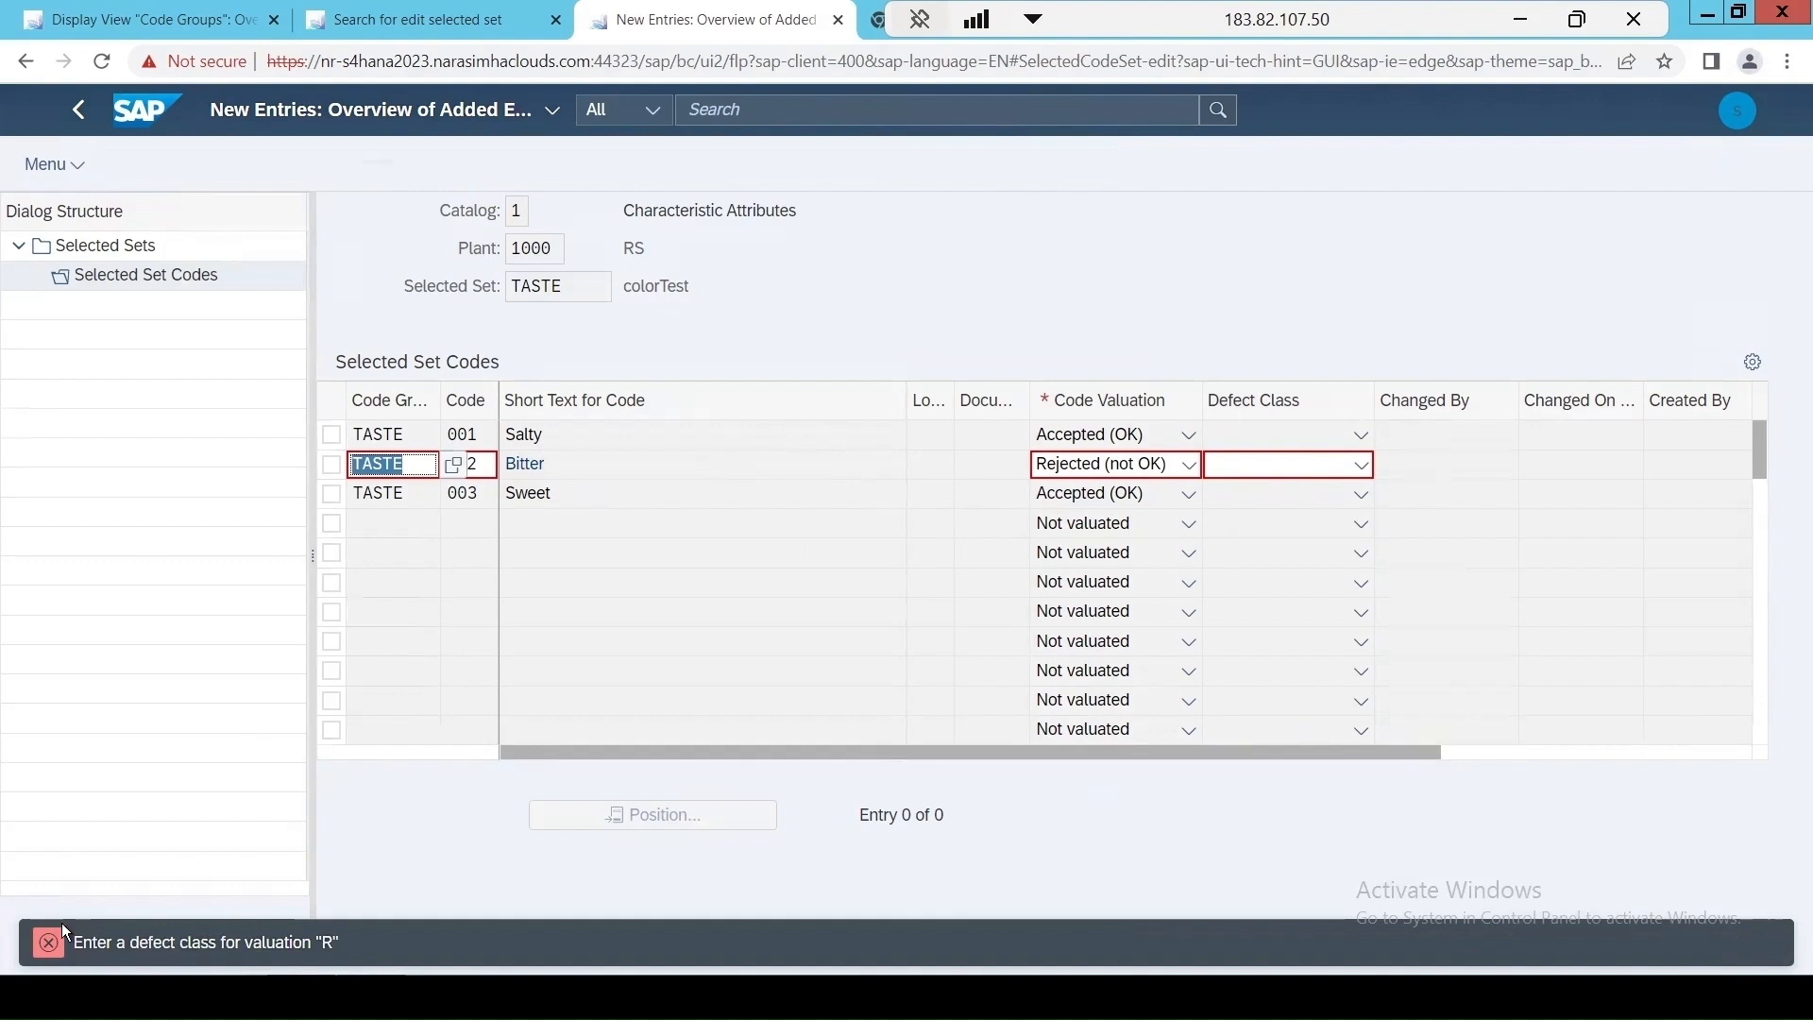
Assign the defect class Major defect B to the Bitter code and save under the proposed customizing request.
click(1318, 468)
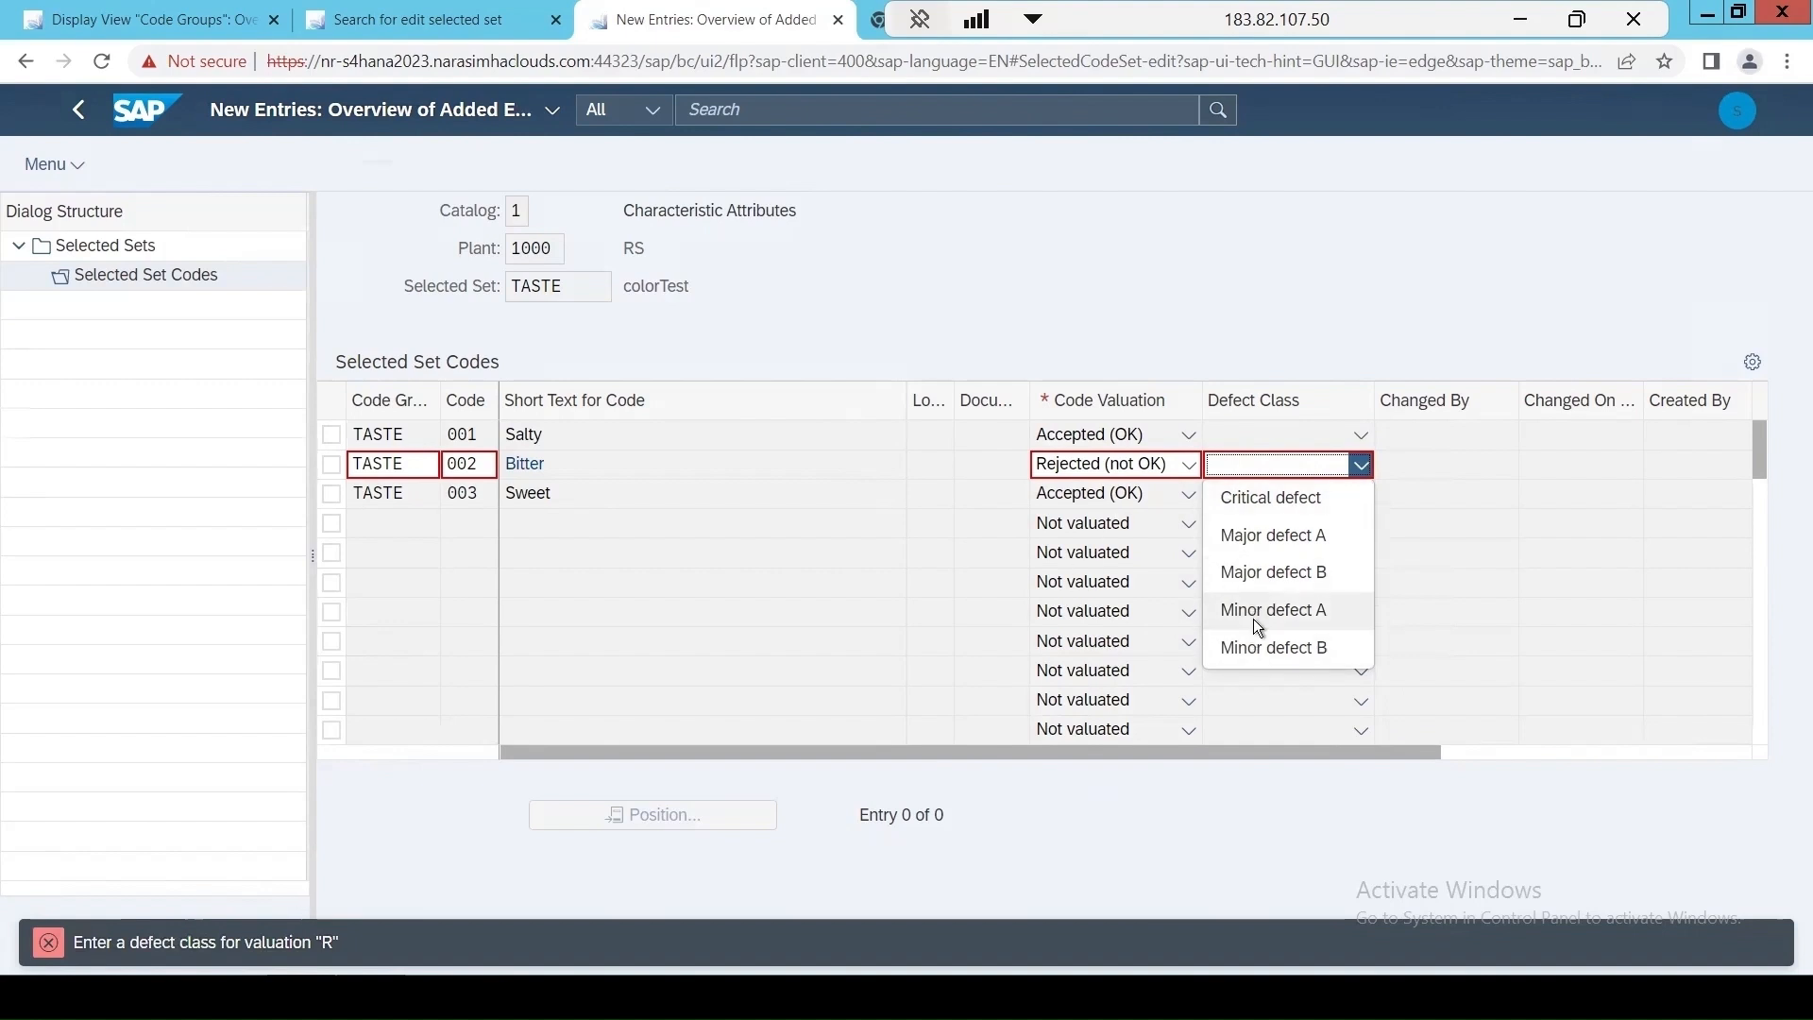
click(1260, 578)
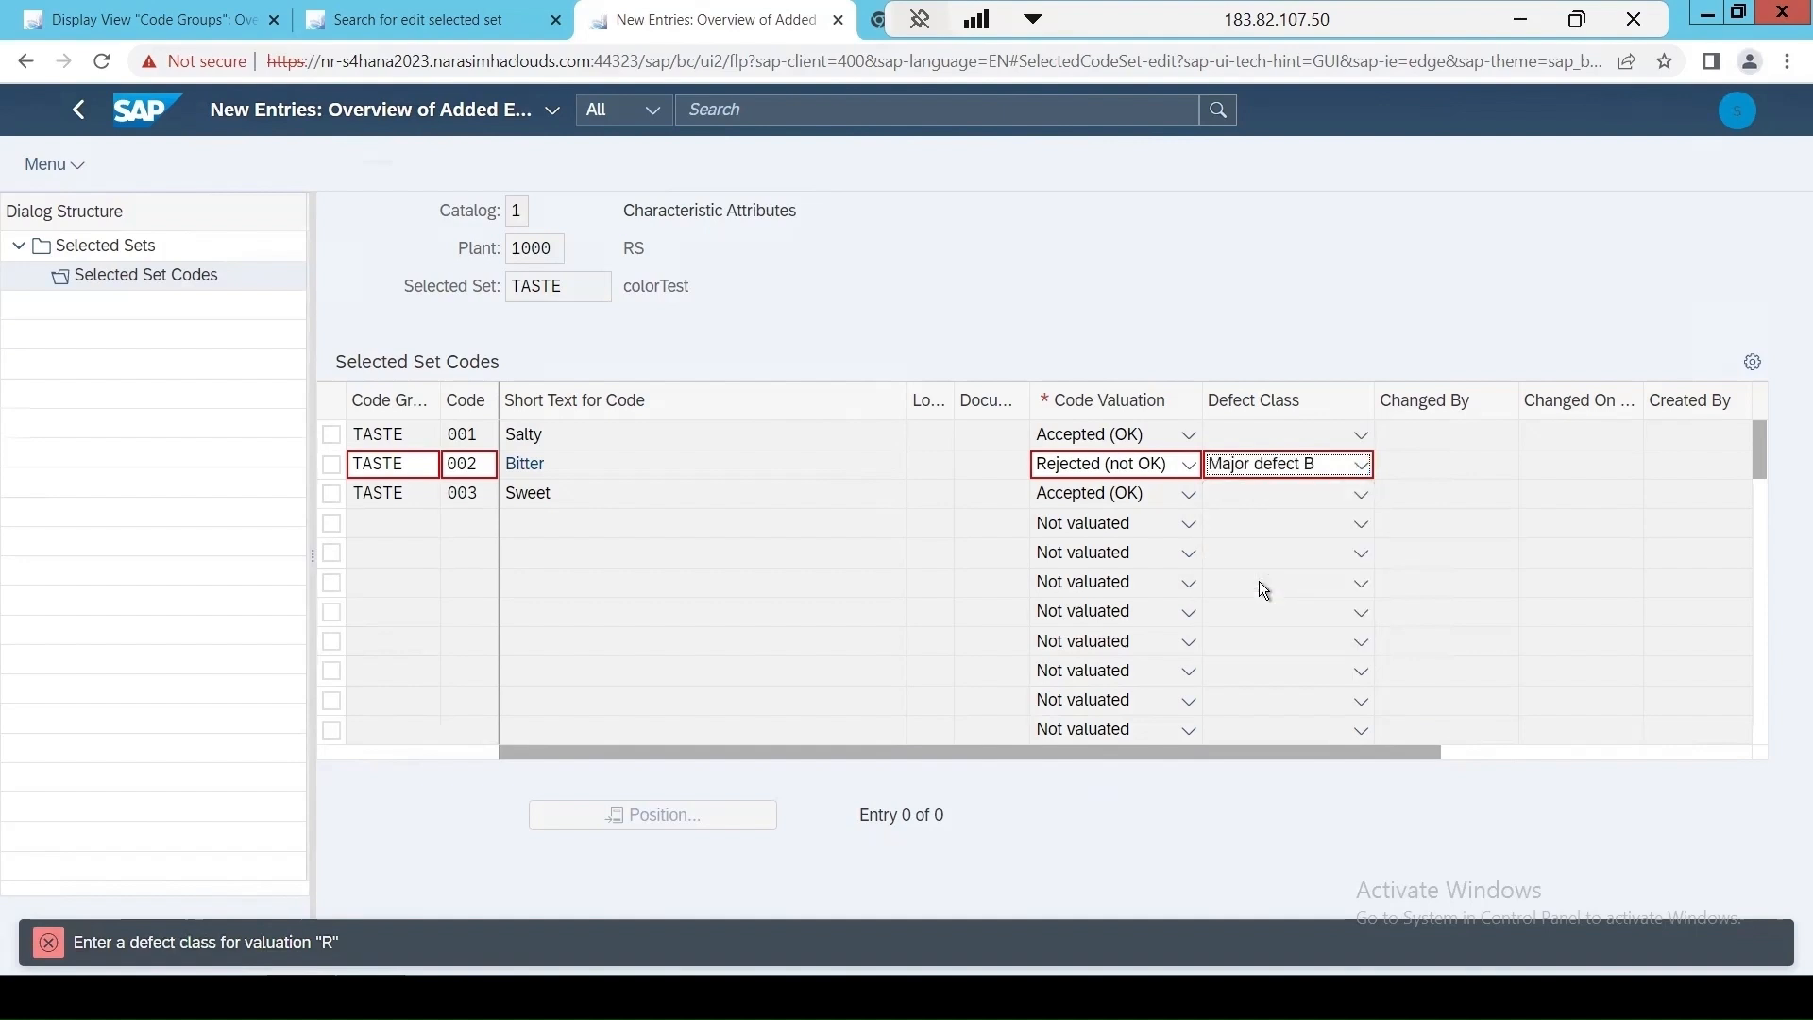
key(Return)
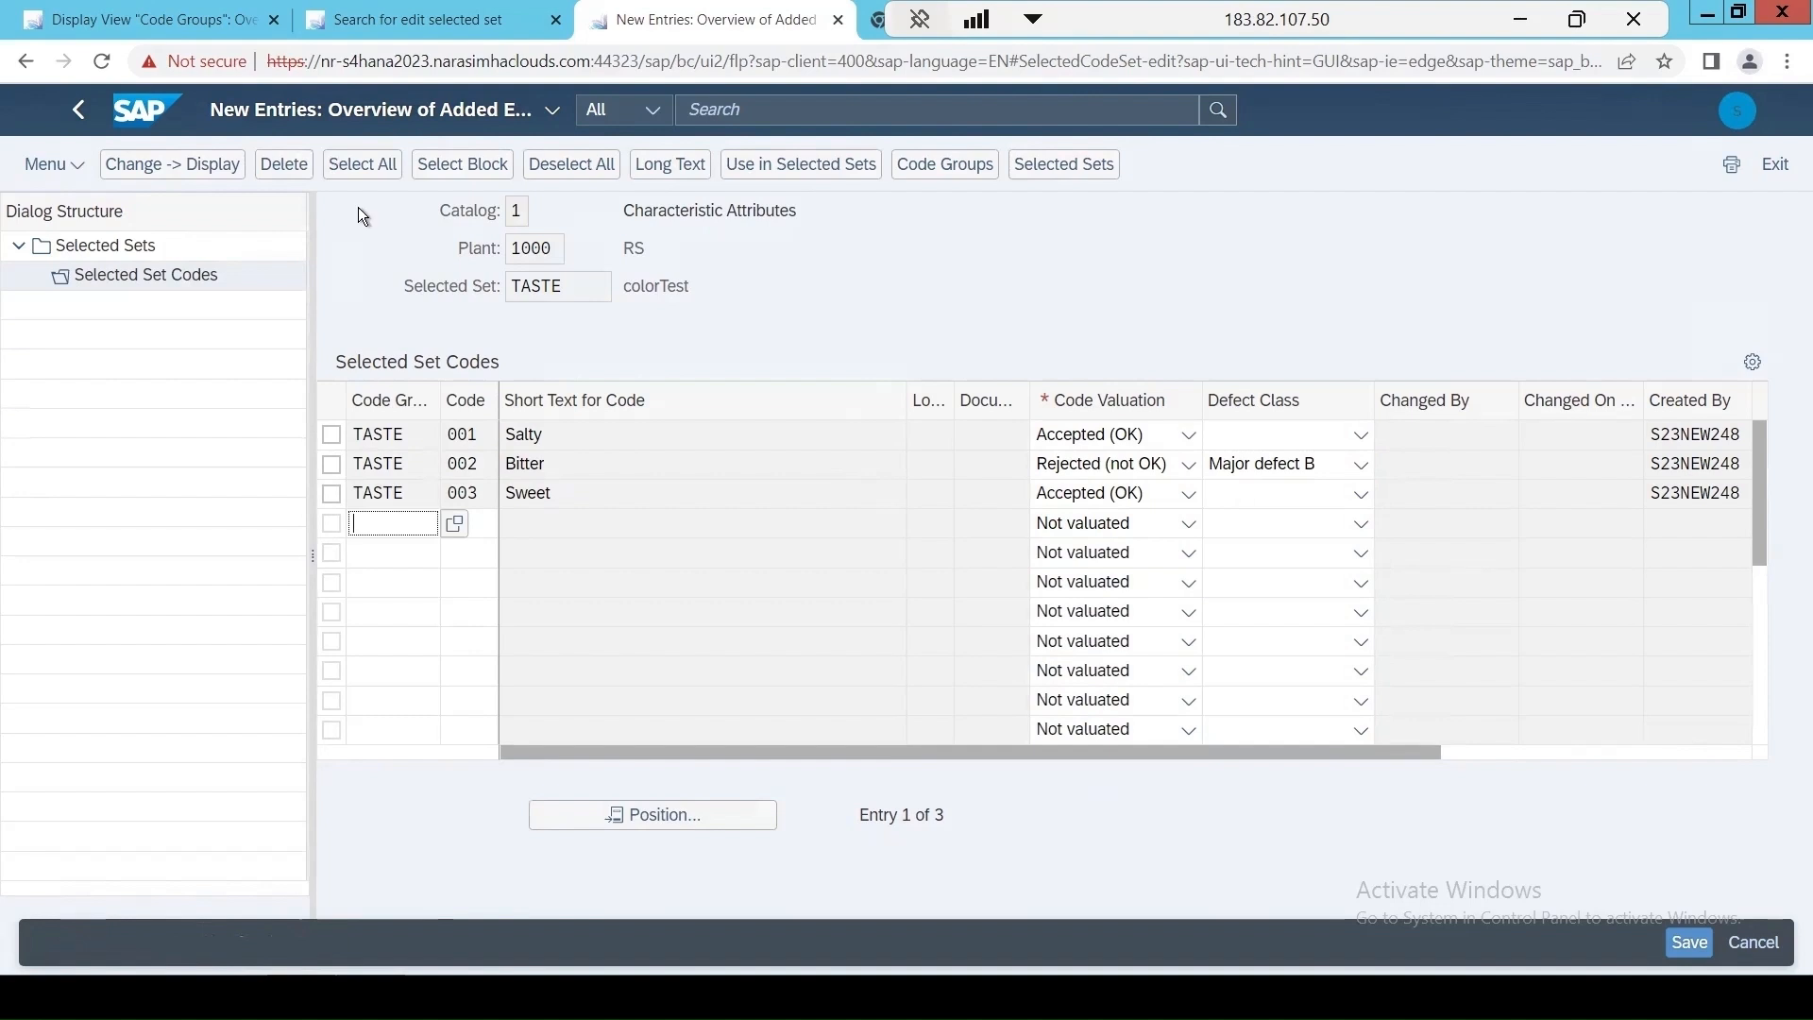
click(1689, 942)
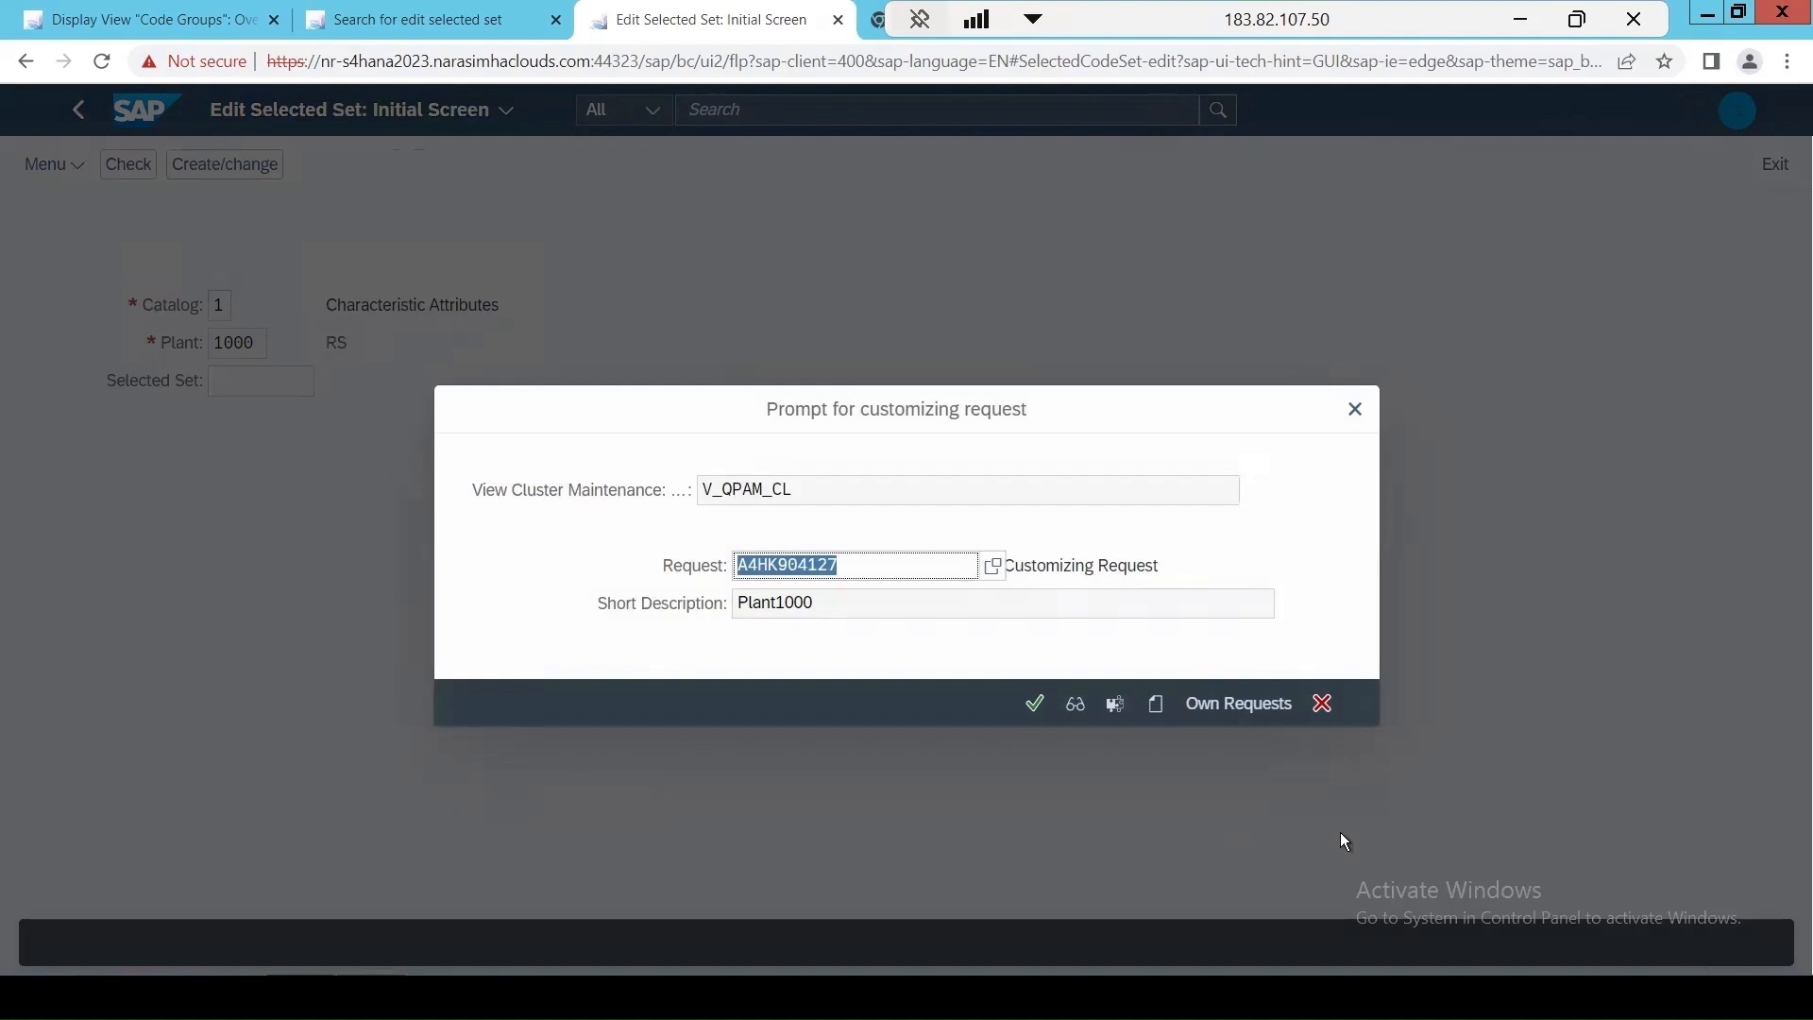
click(1035, 704)
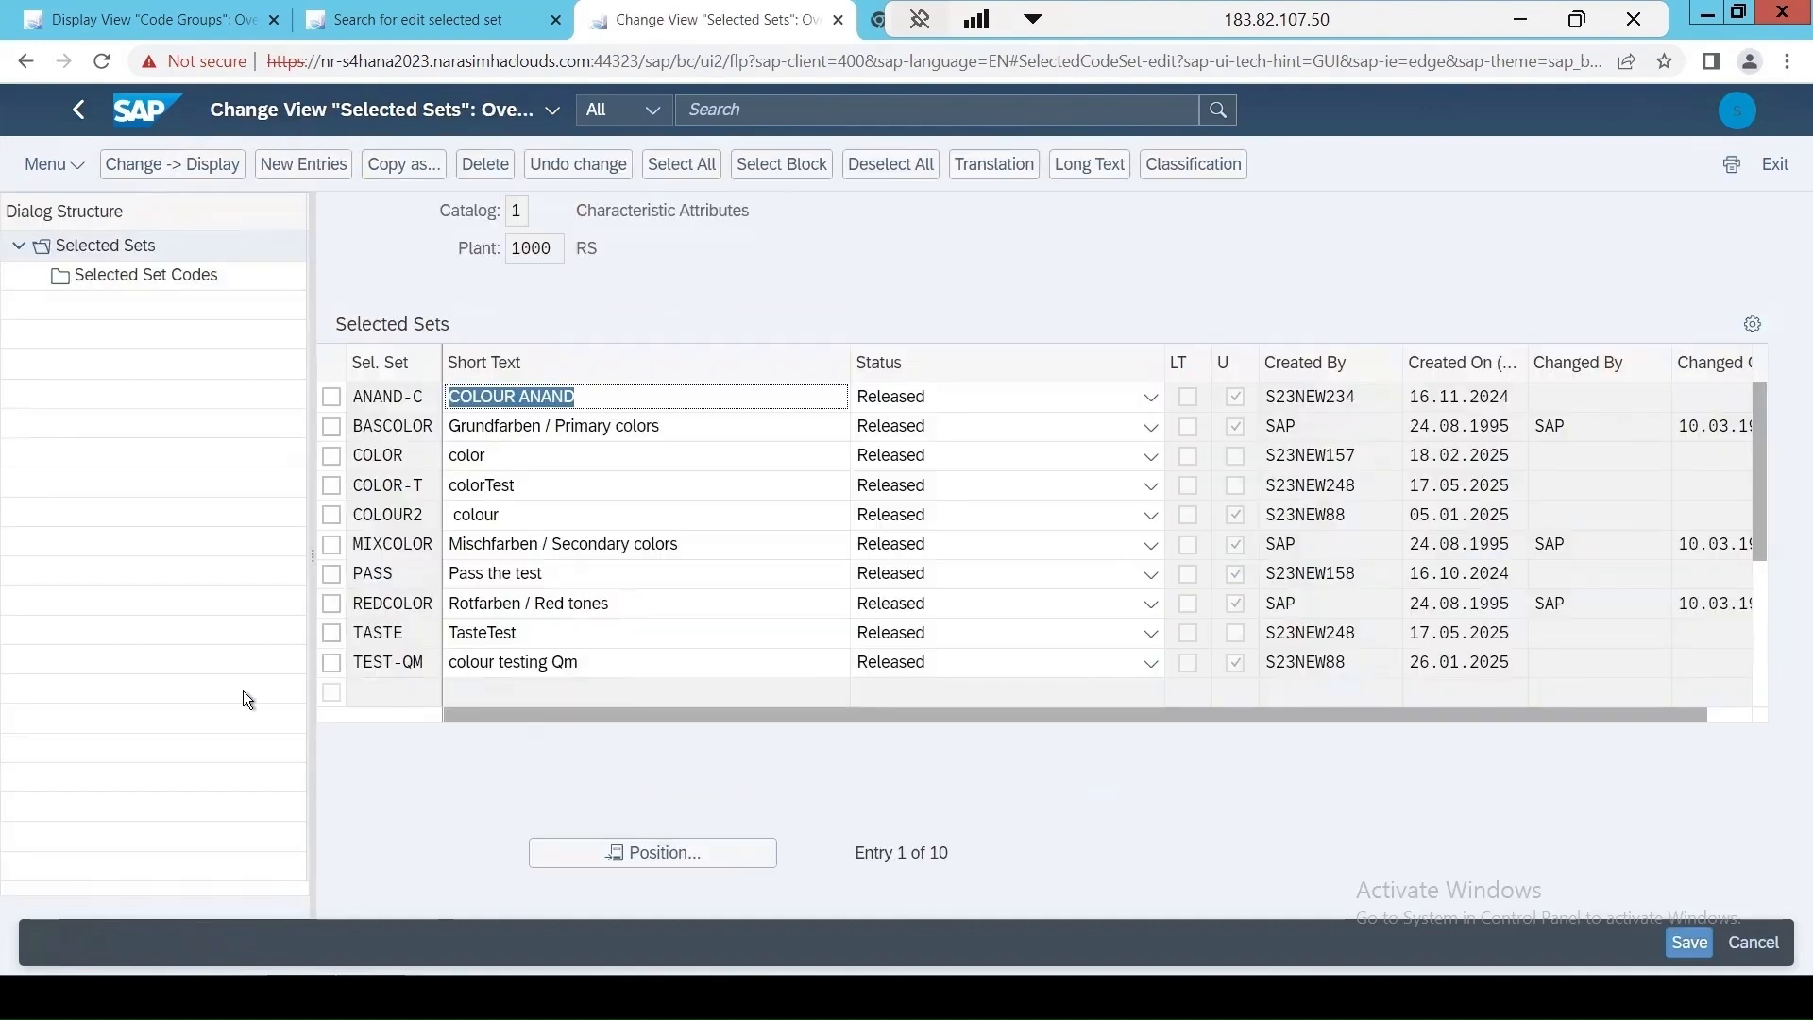
Open the codes of the TASTE selected set and add code 0001 Complies from code group PASS.
click(331, 633)
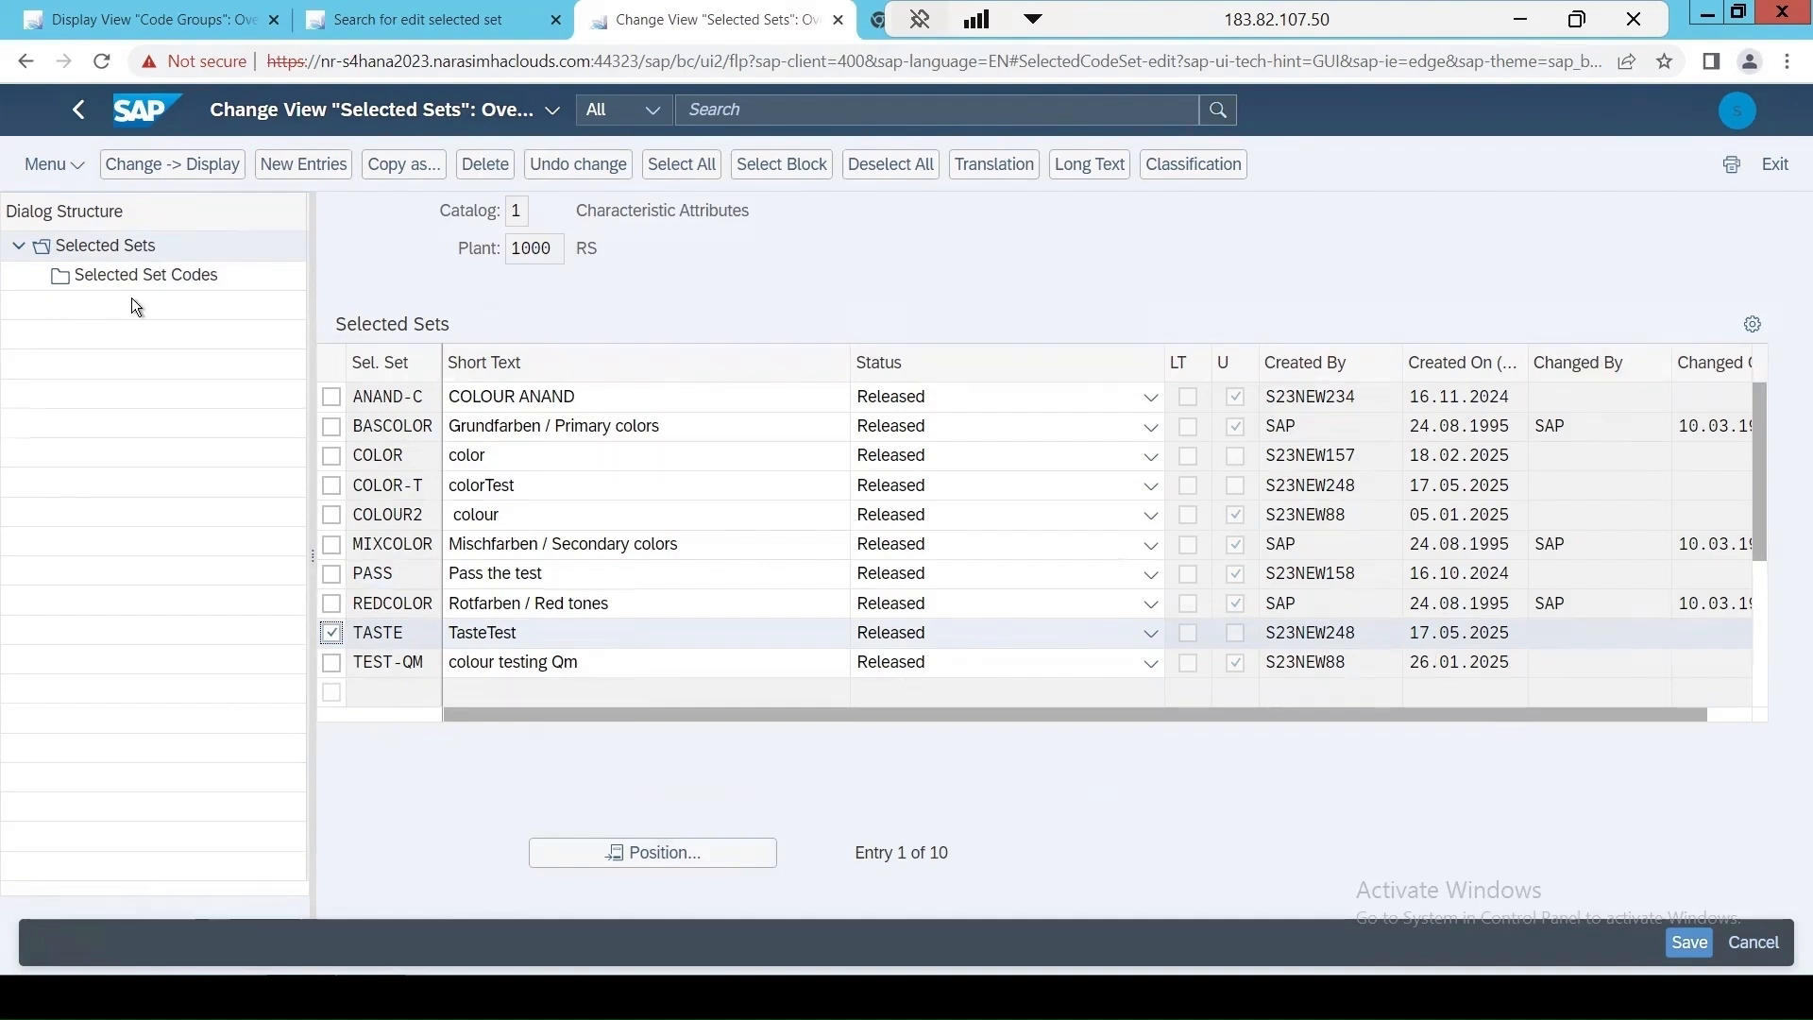
click(140, 275)
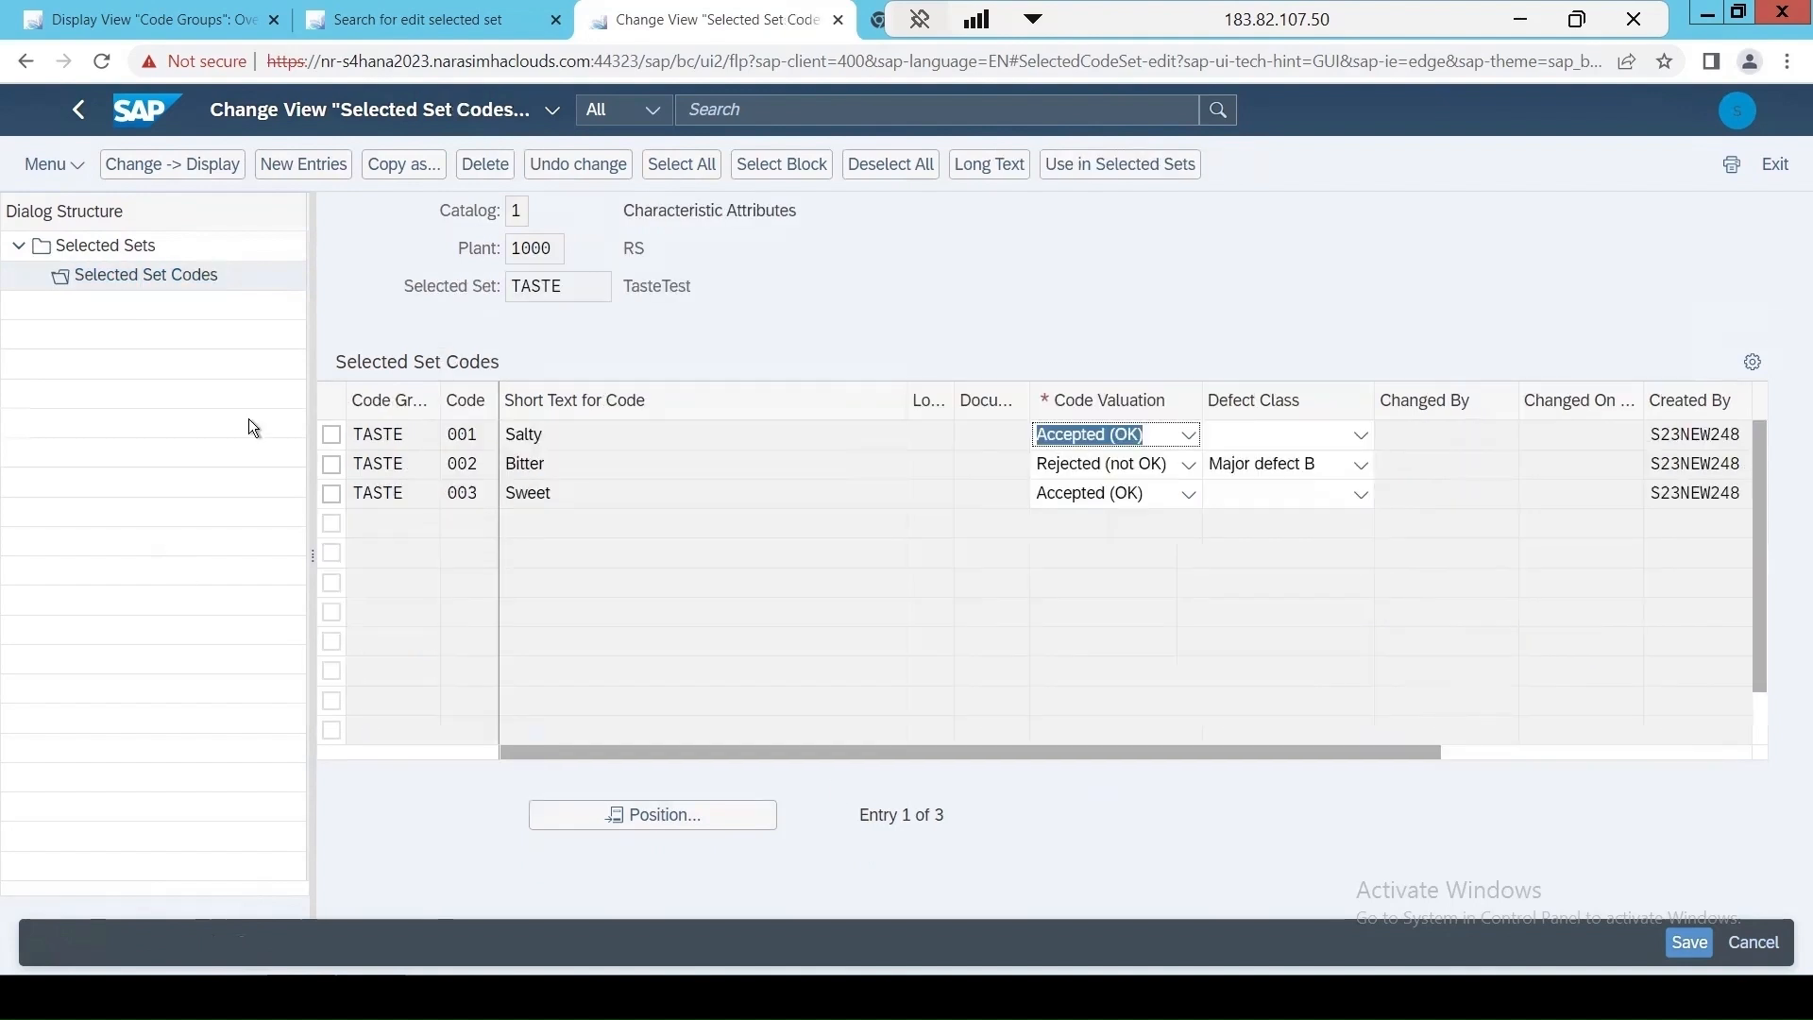
click(304, 166)
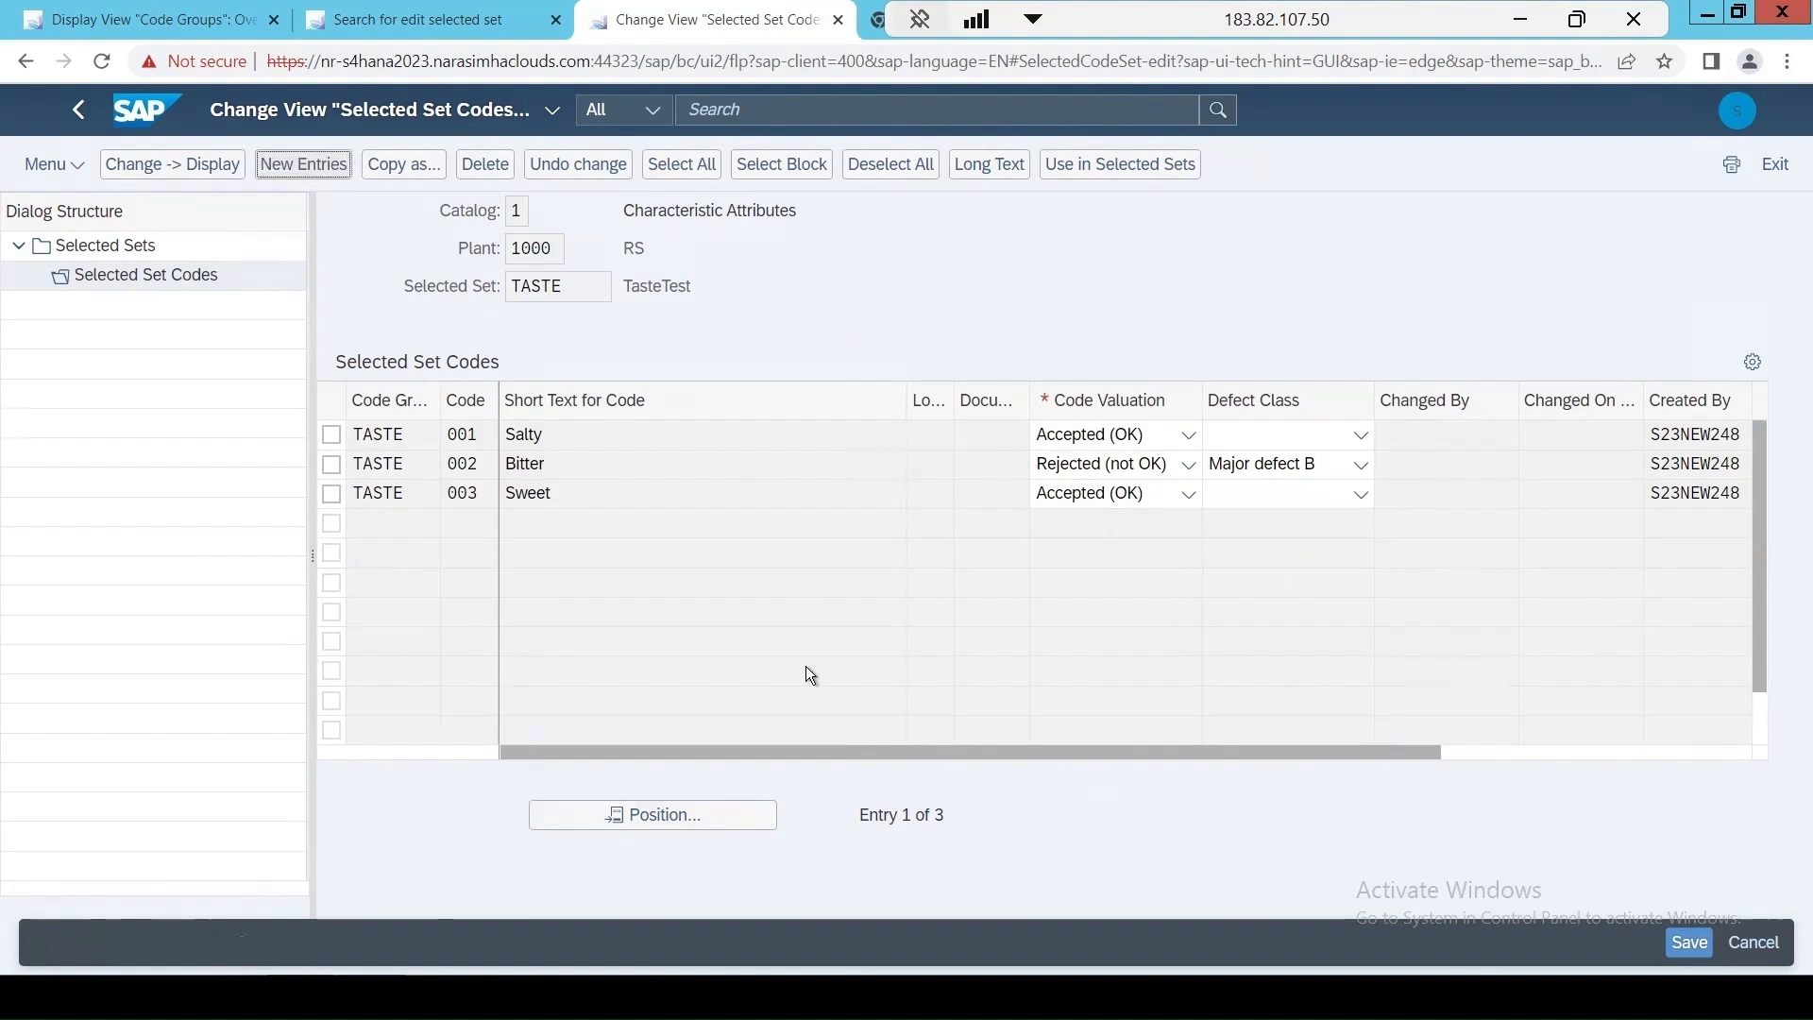
click(454, 436)
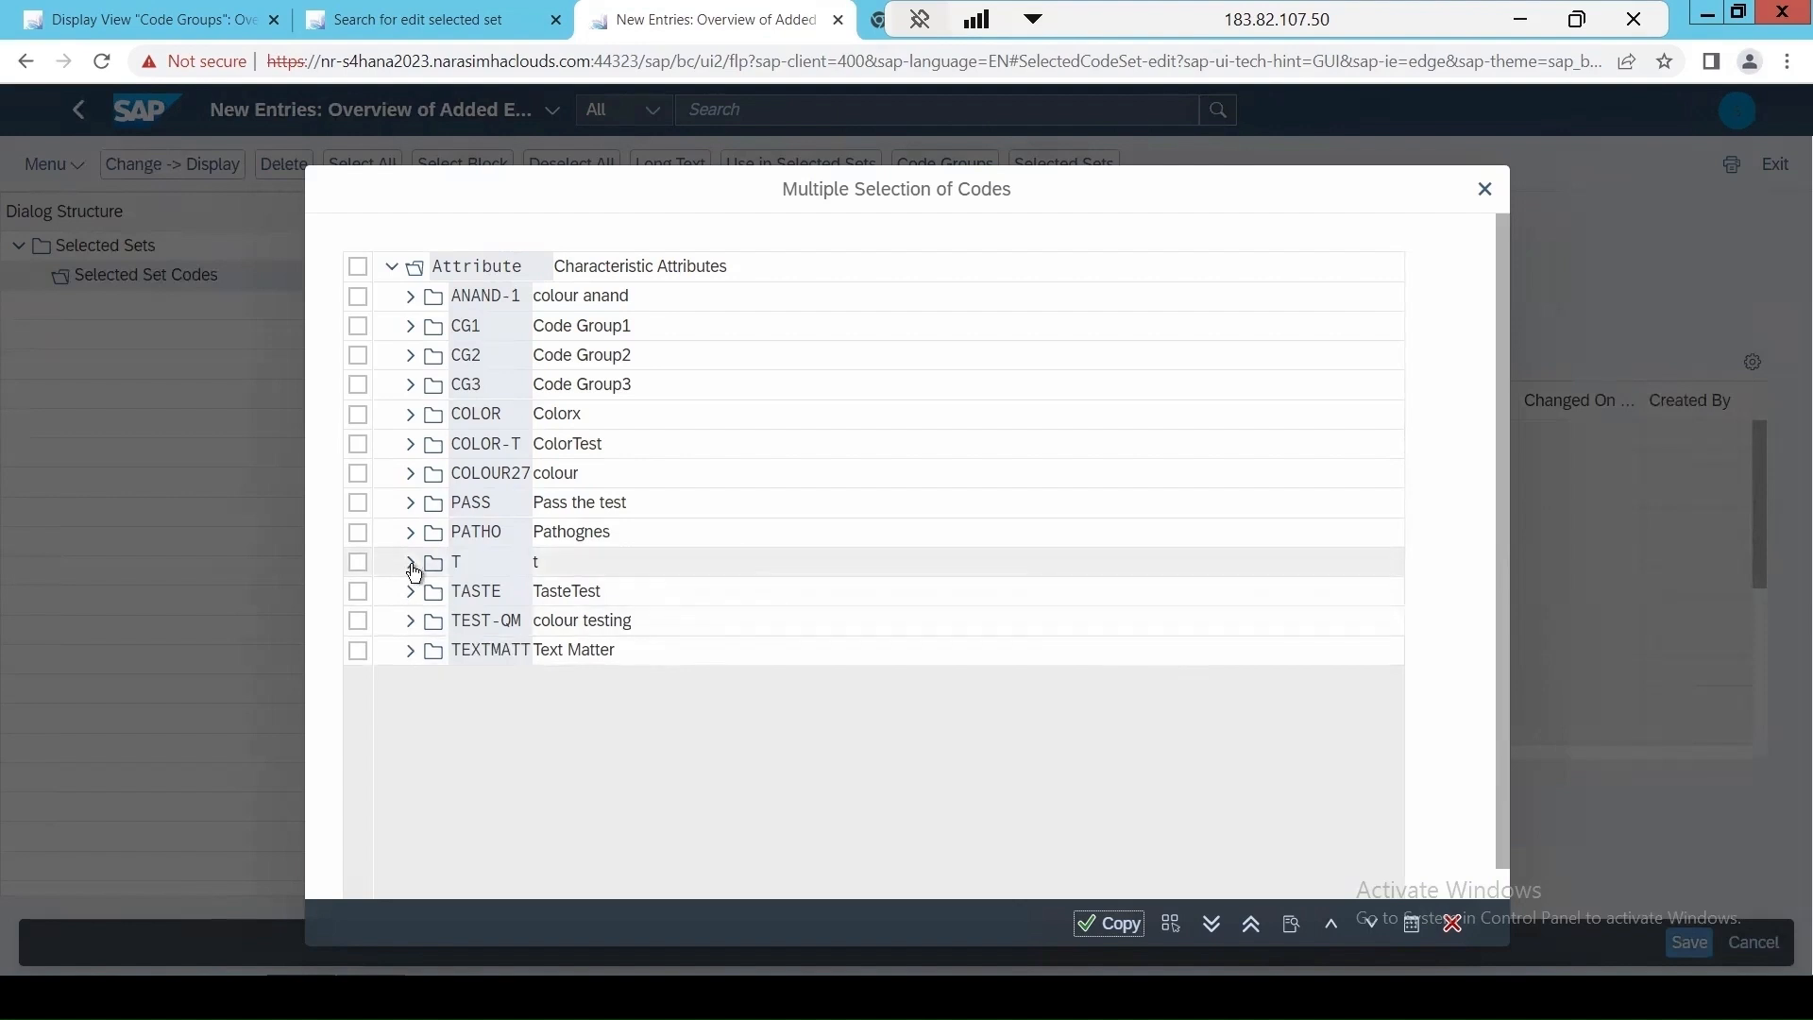
click(416, 510)
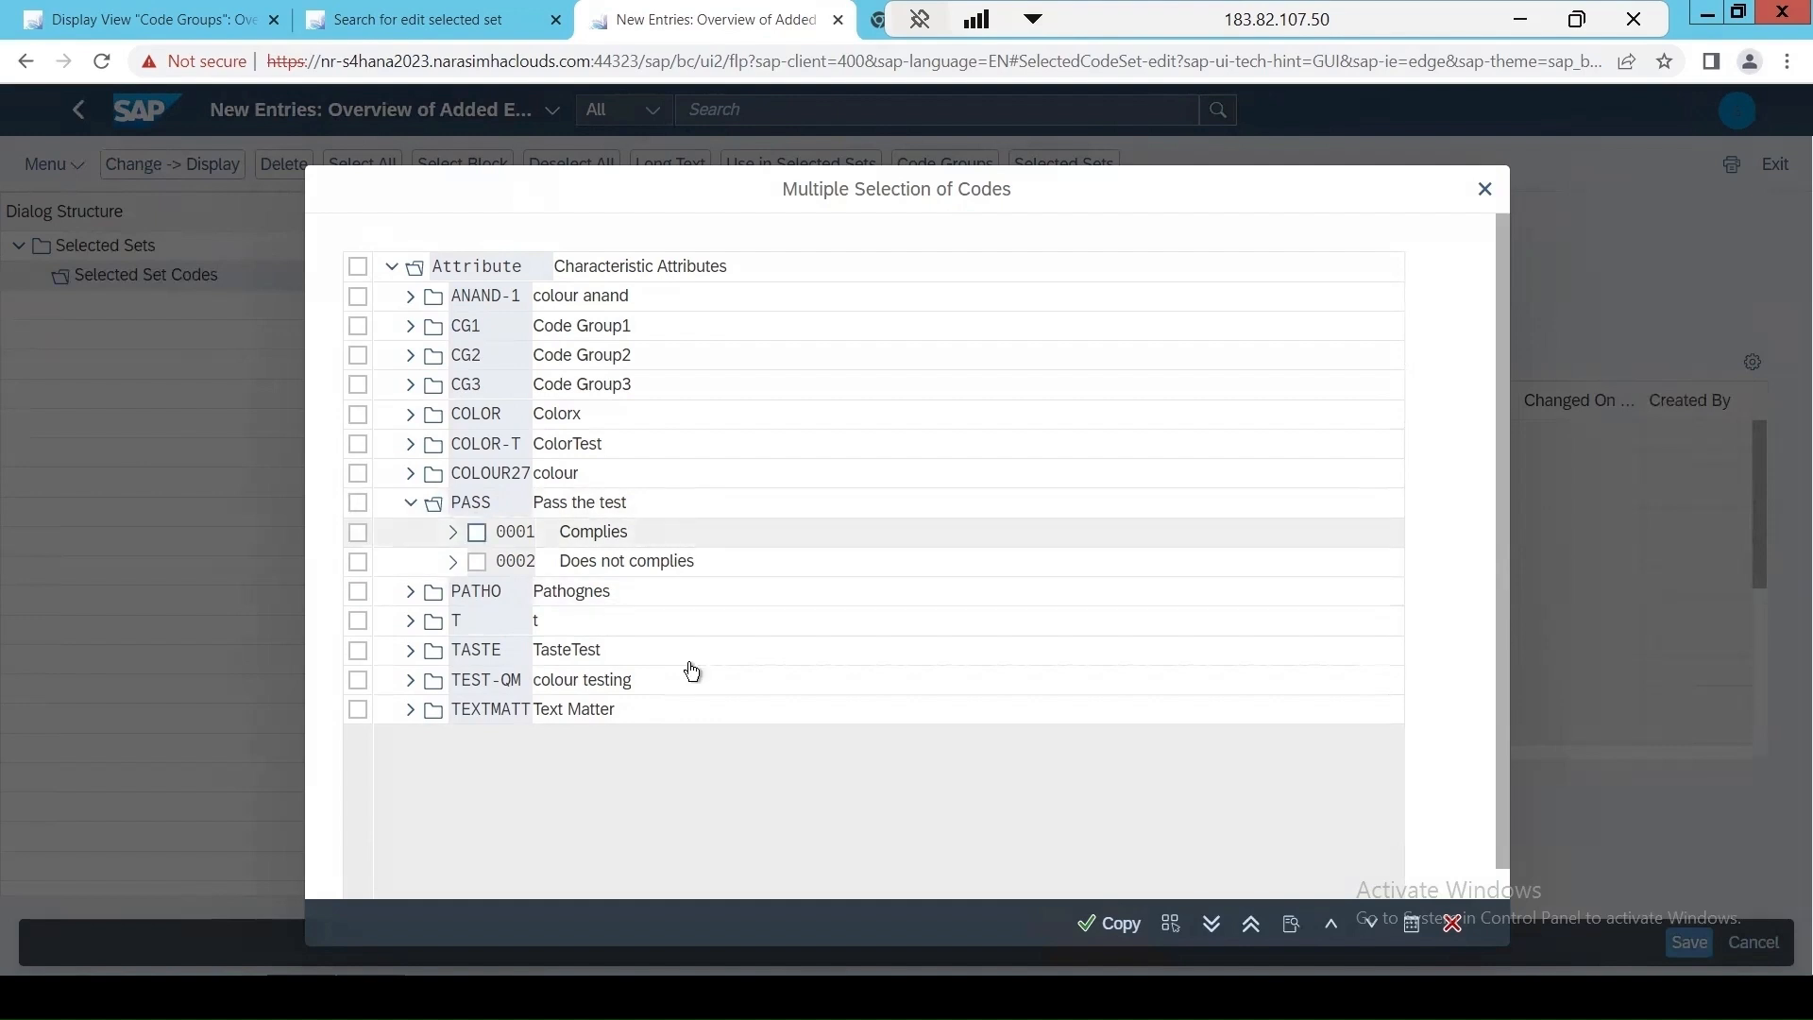
click(1129, 929)
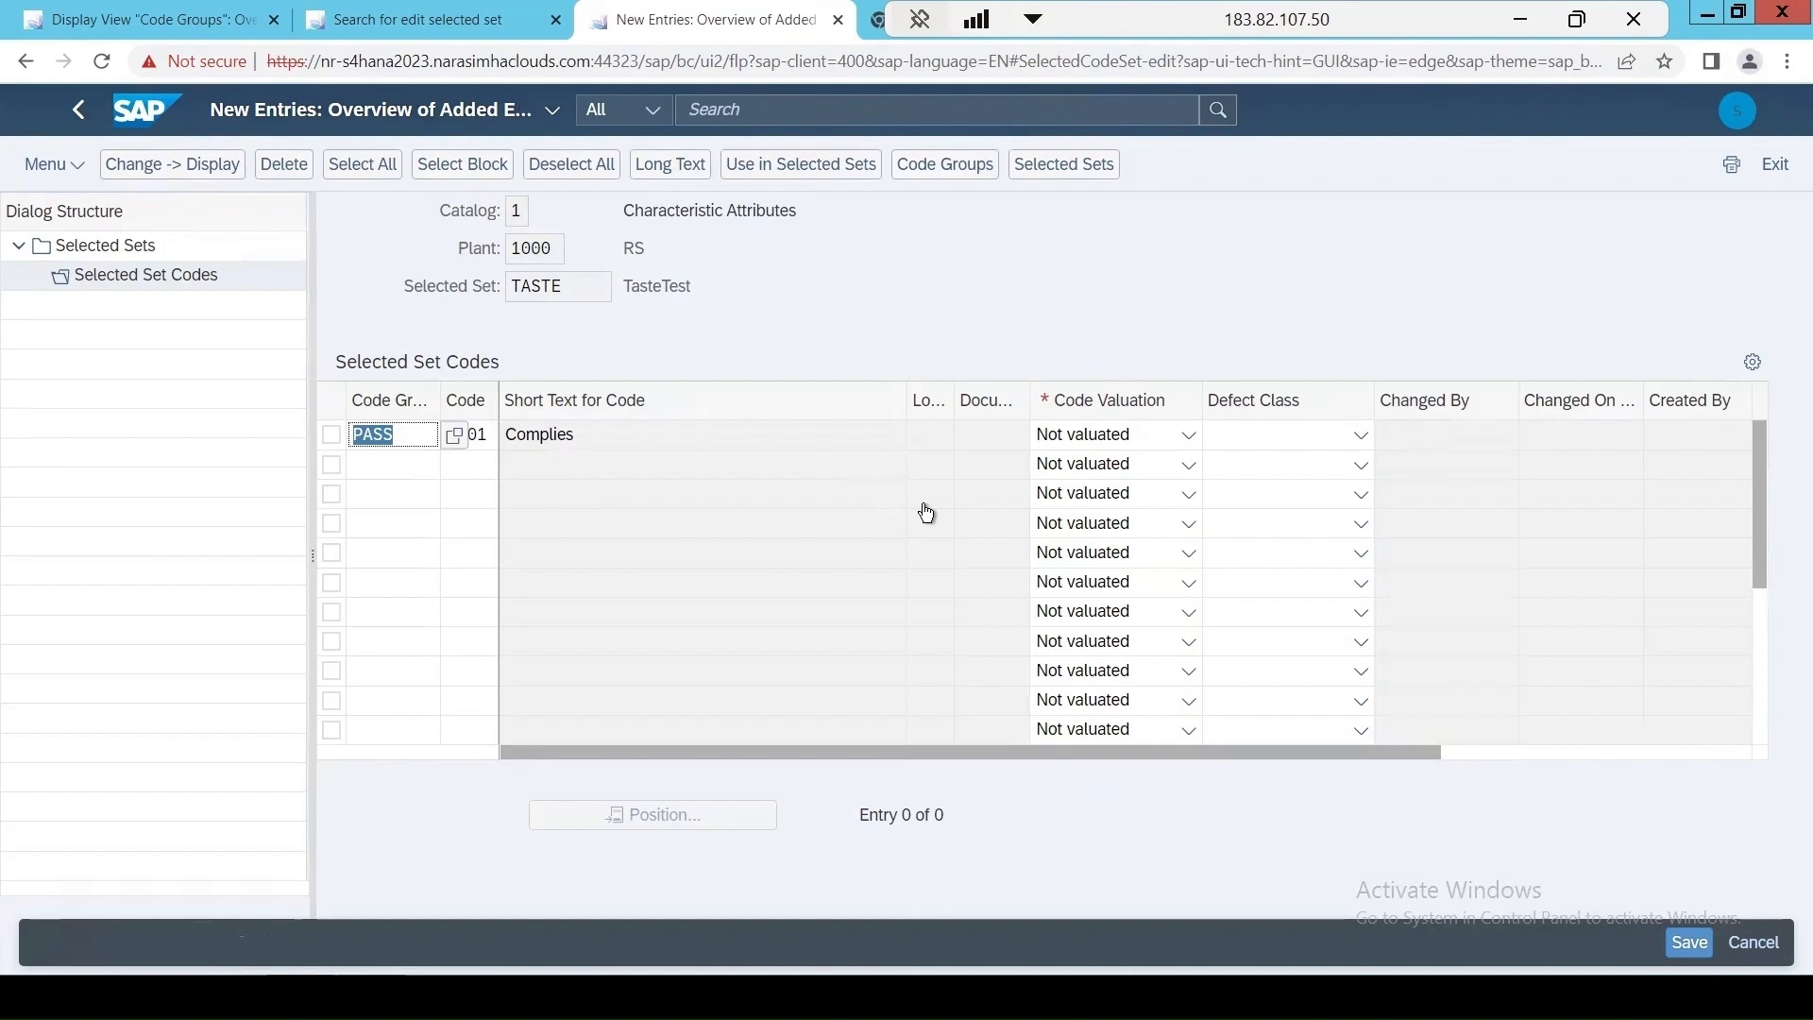
Valuate the Complies code as Accepted (OK) and save under the proposed customizing request.
click(1092, 432)
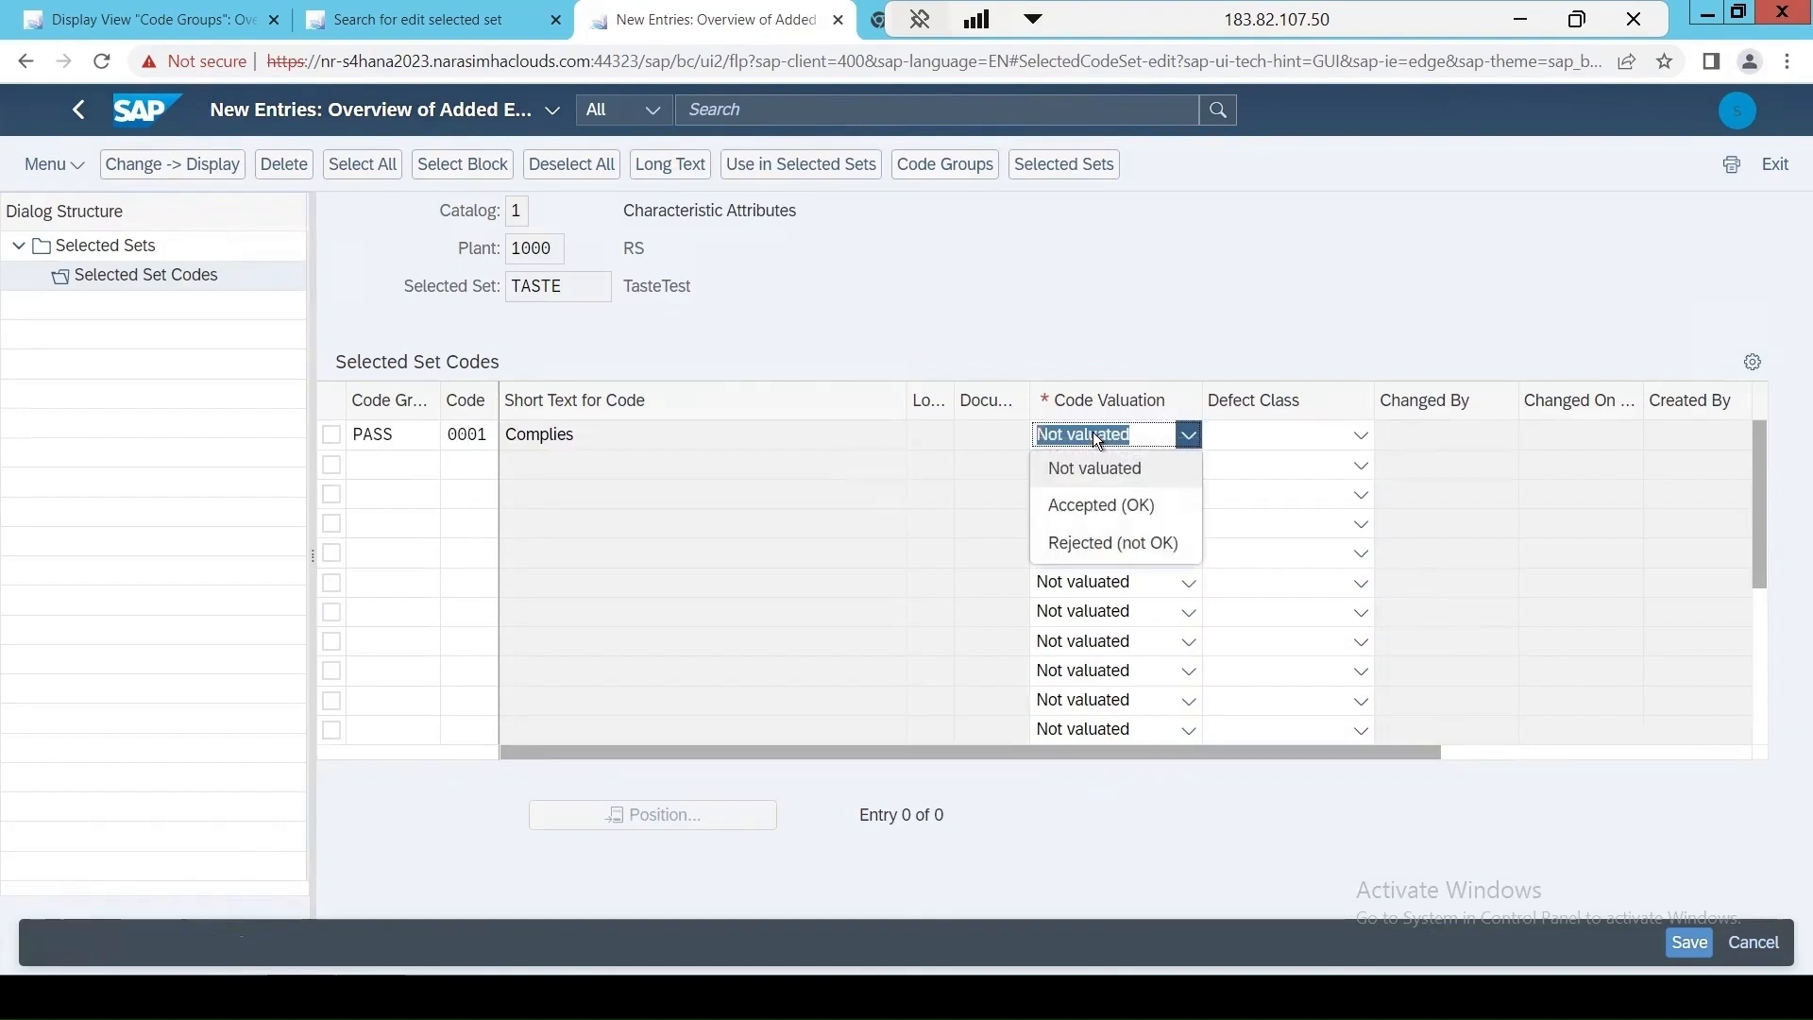
click(1079, 507)
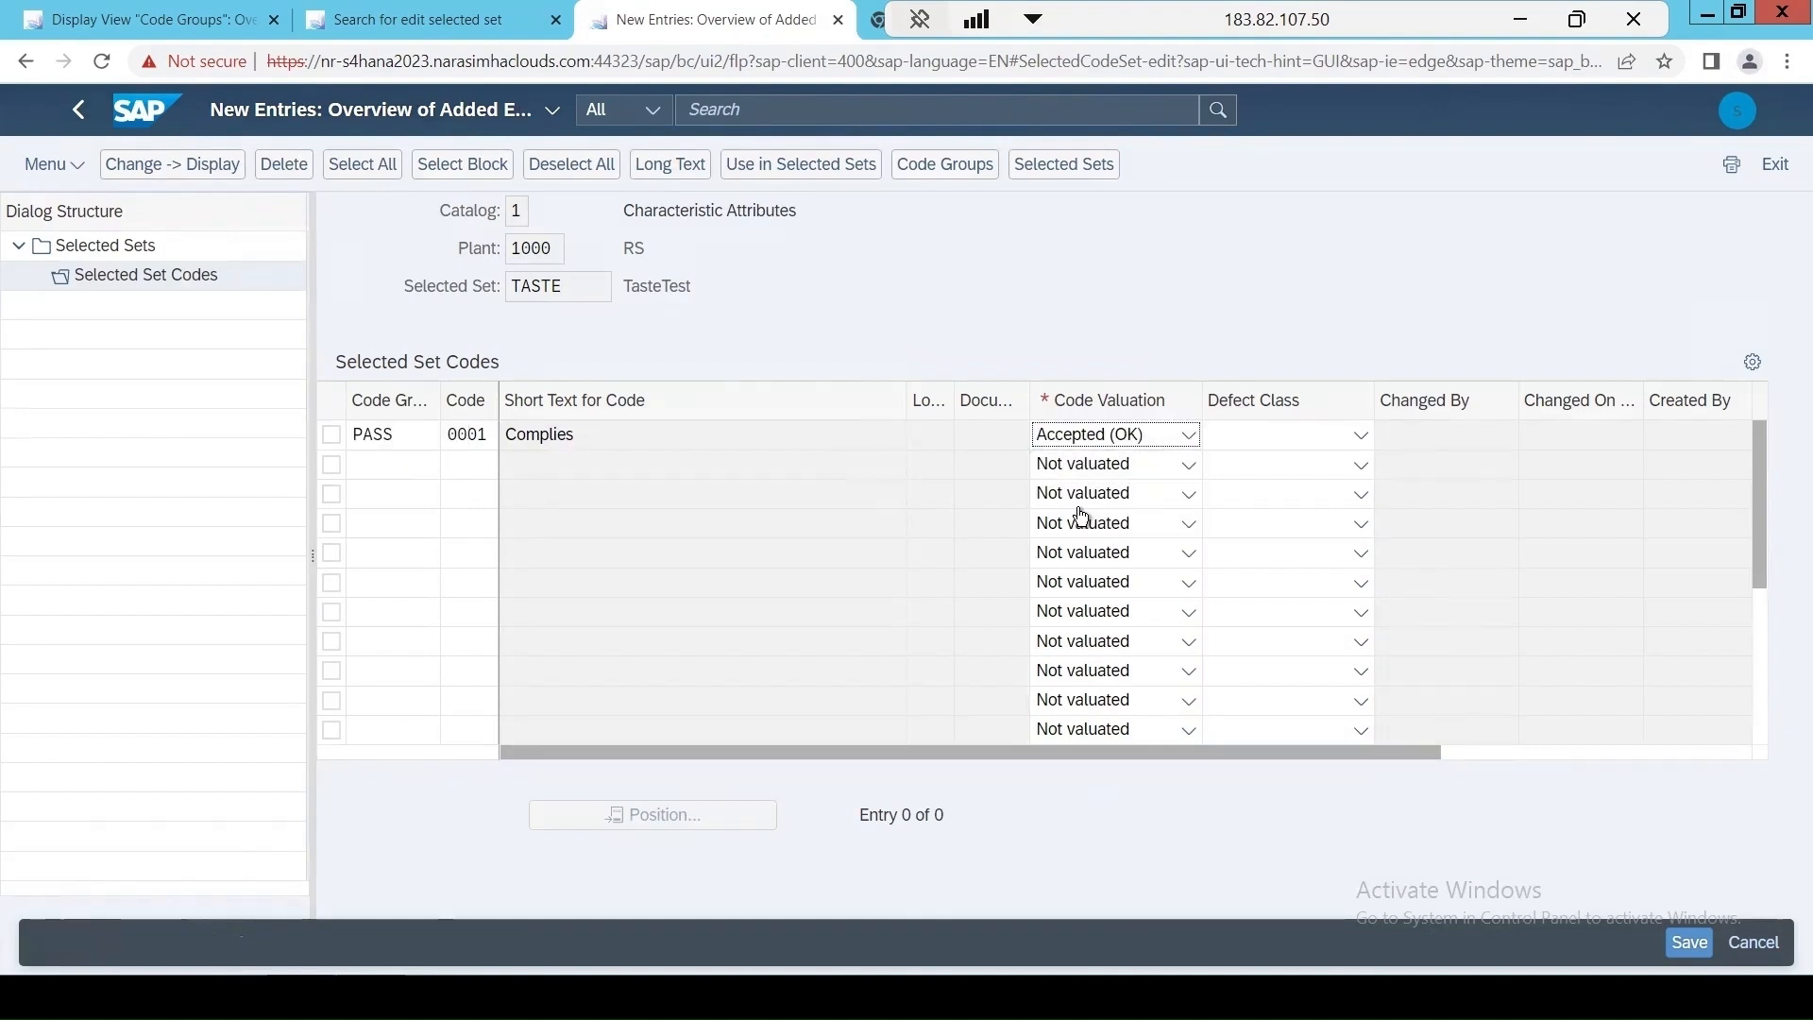
key(Return)
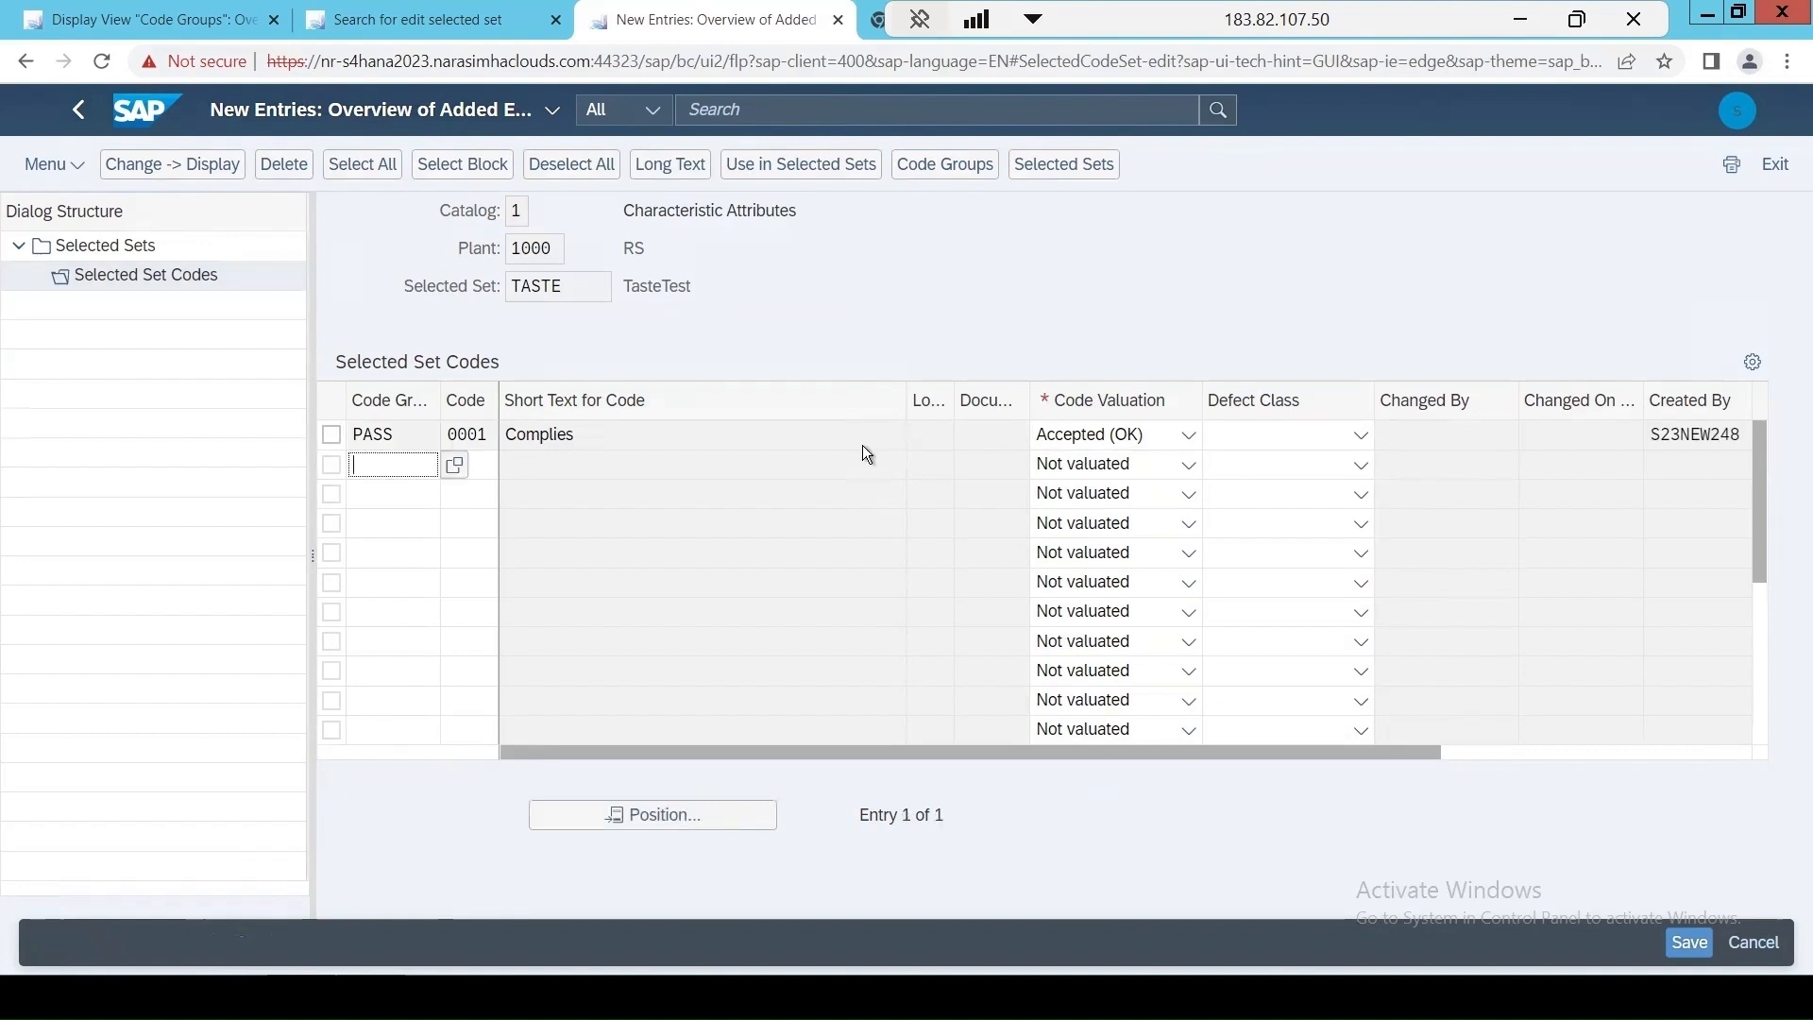
click(1690, 942)
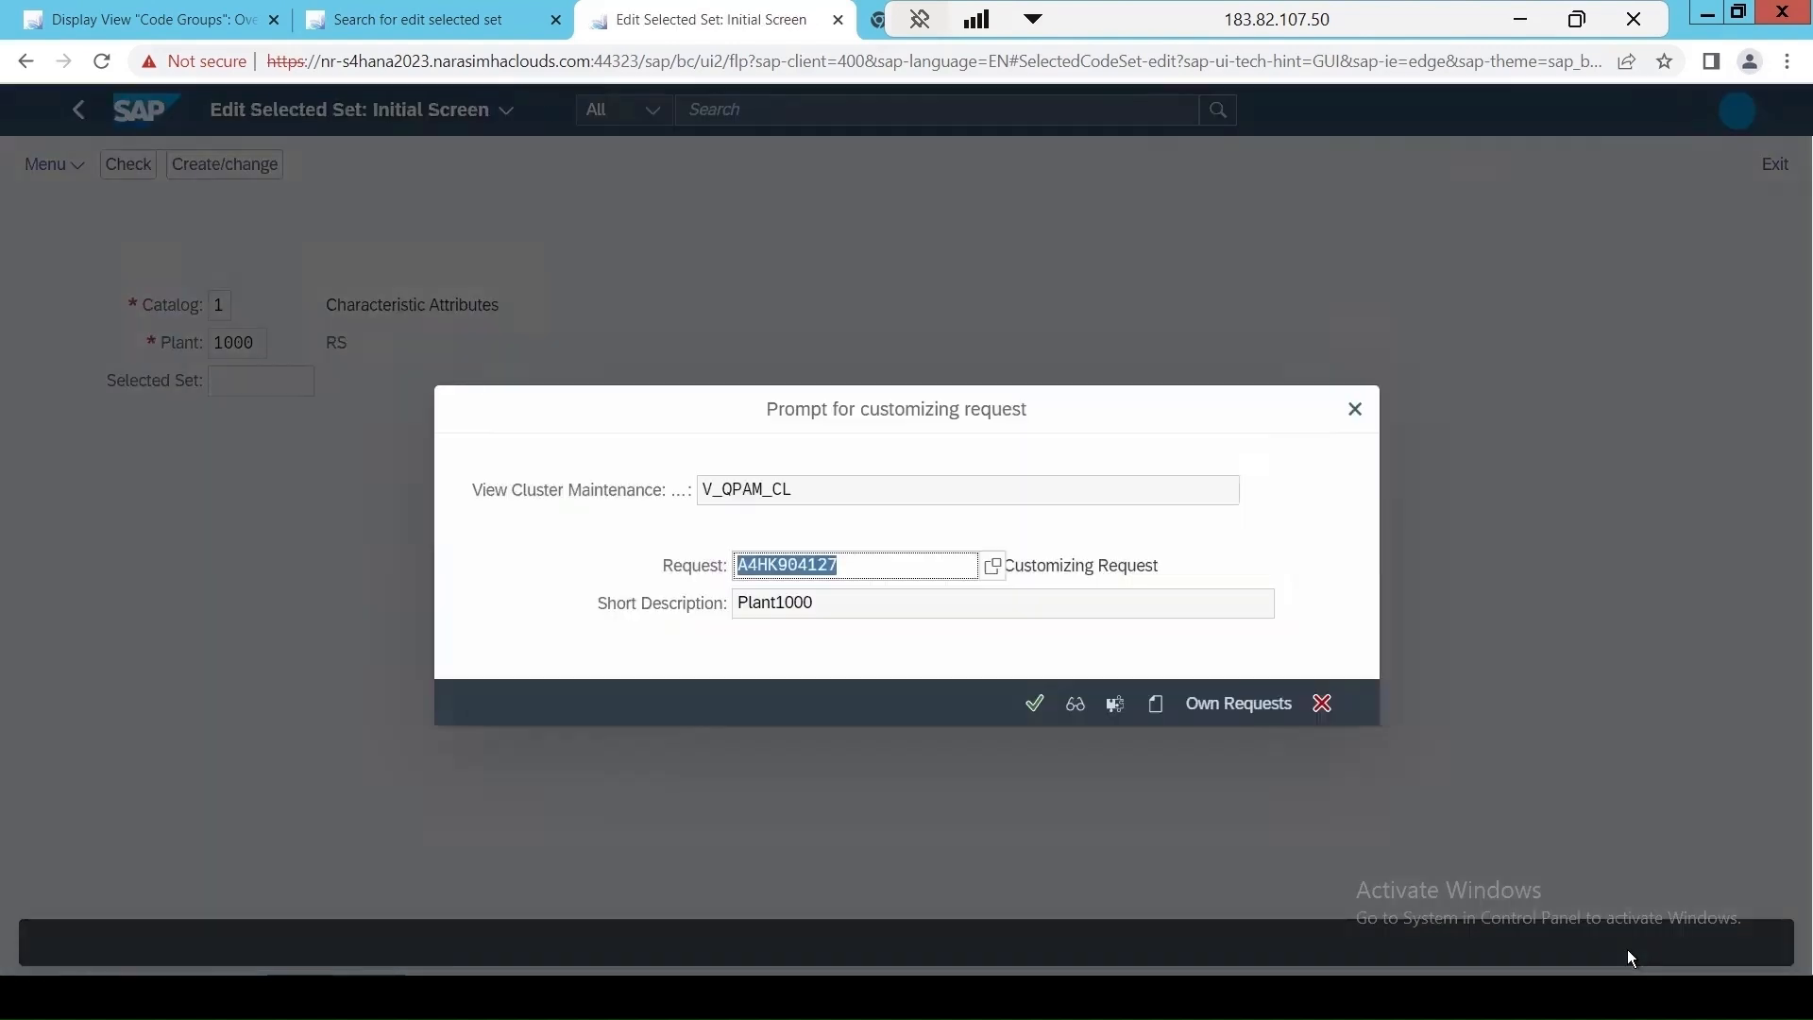
click(1034, 703)
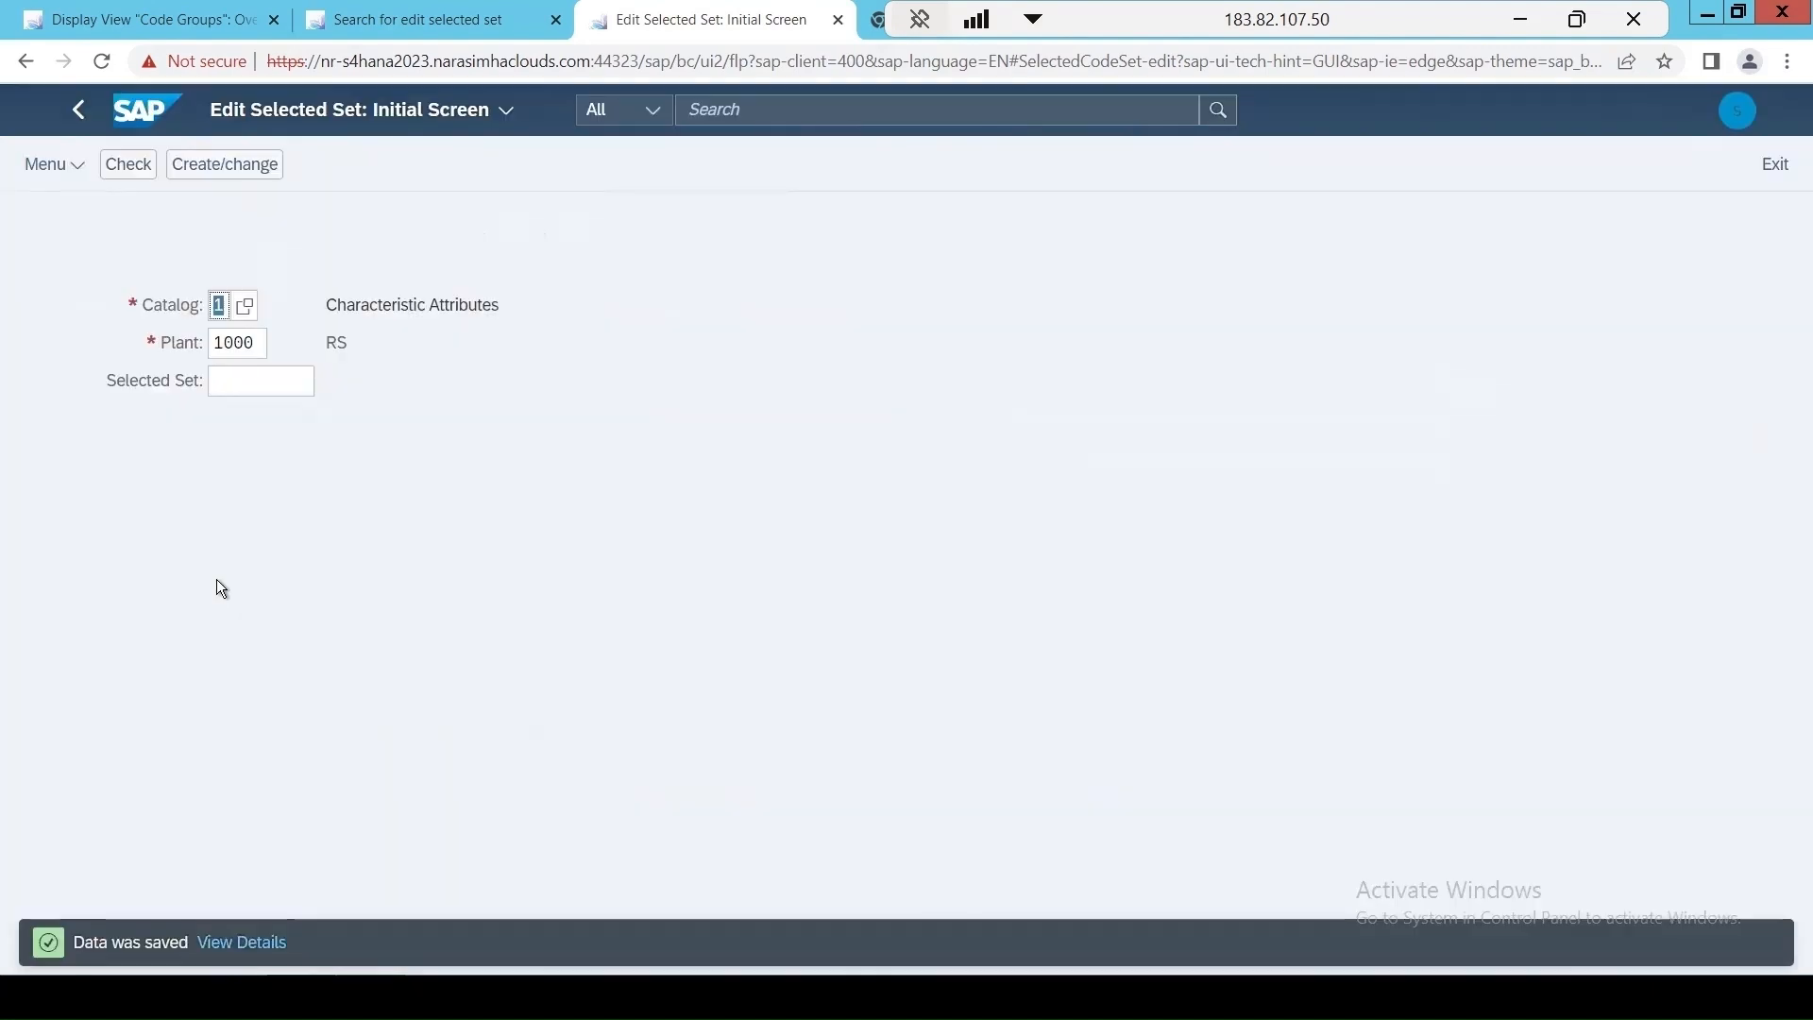
Reopen the selected sets of plant 1000, check the codes in TASTE and return to the selected sets list.
key(Return)
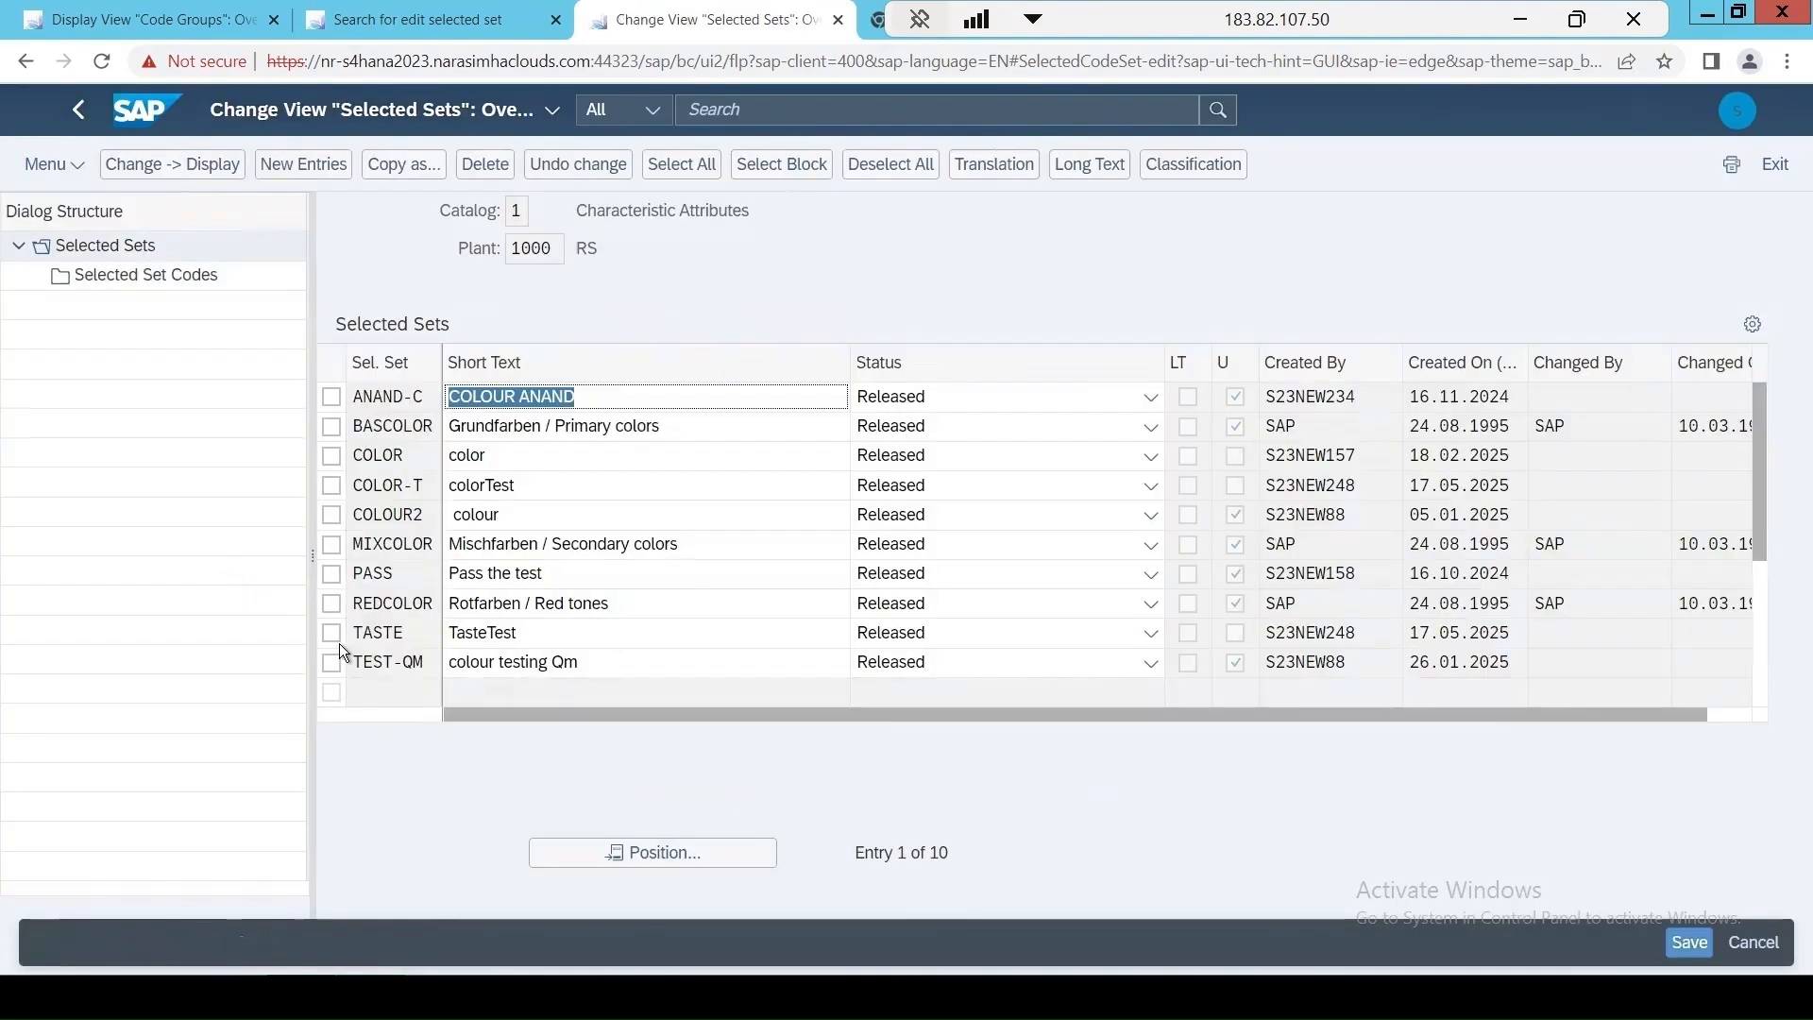
click(332, 635)
click(103, 279)
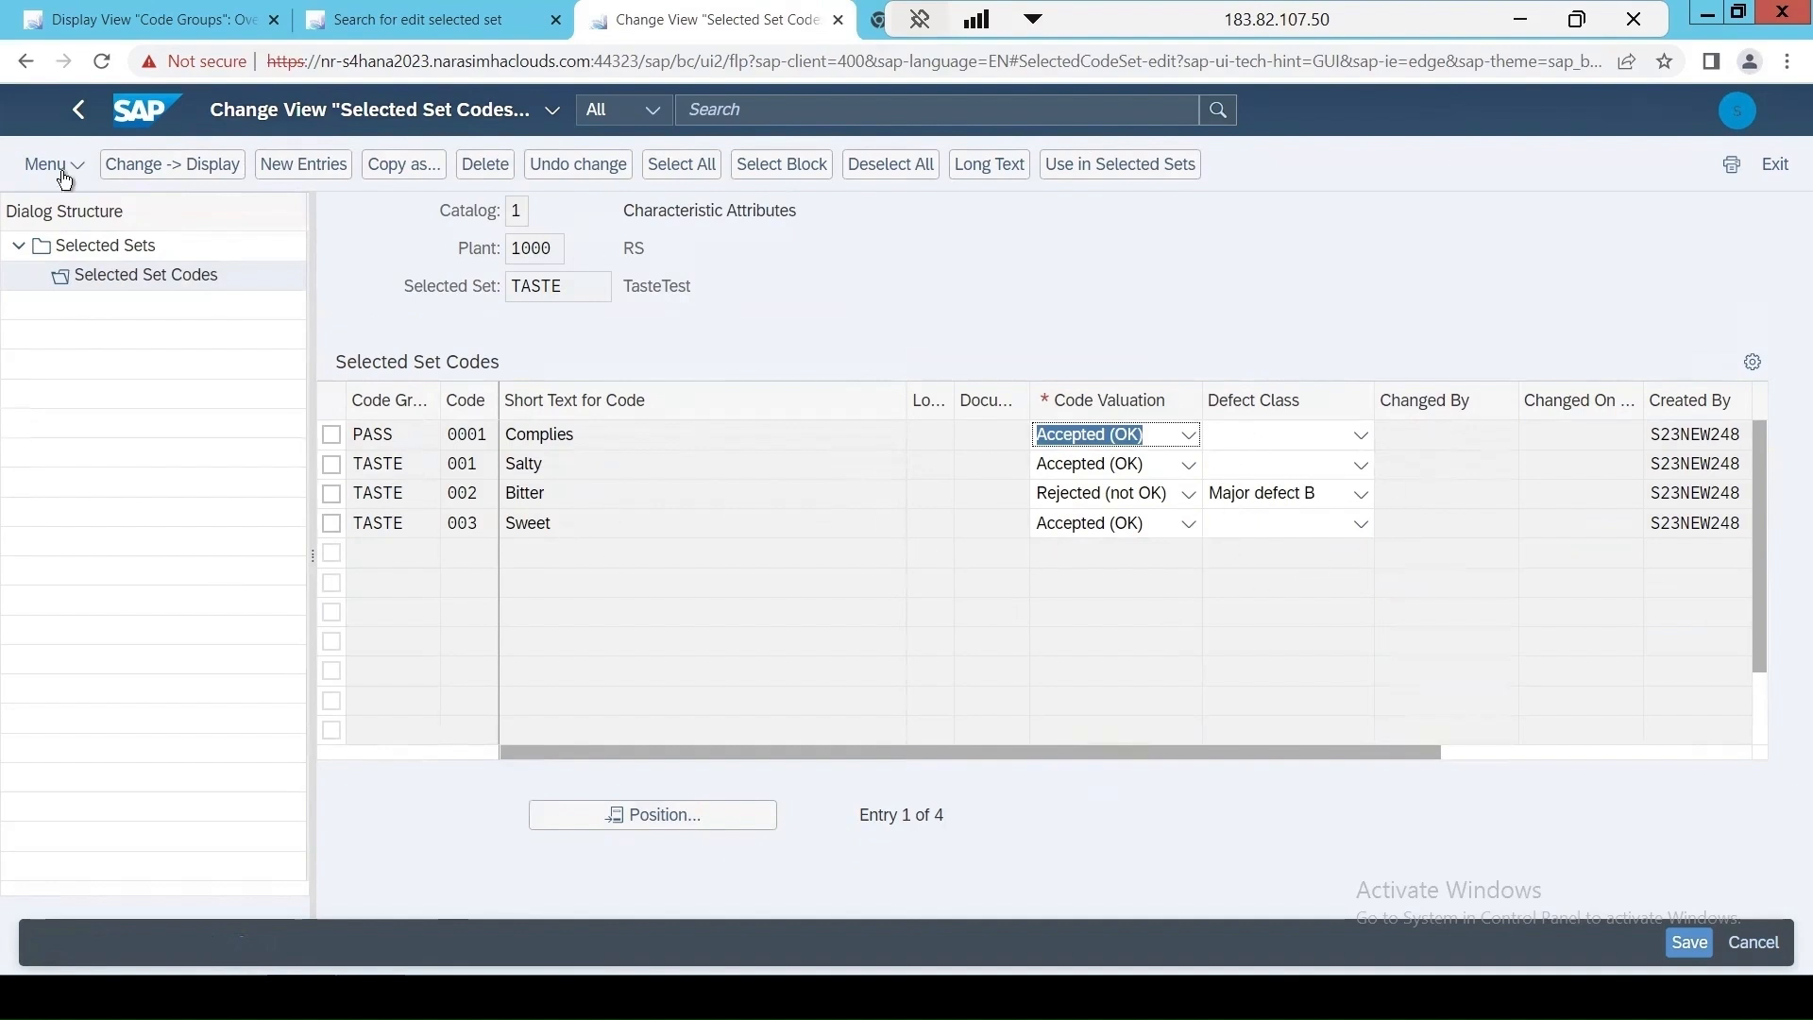
double_click(102, 247)
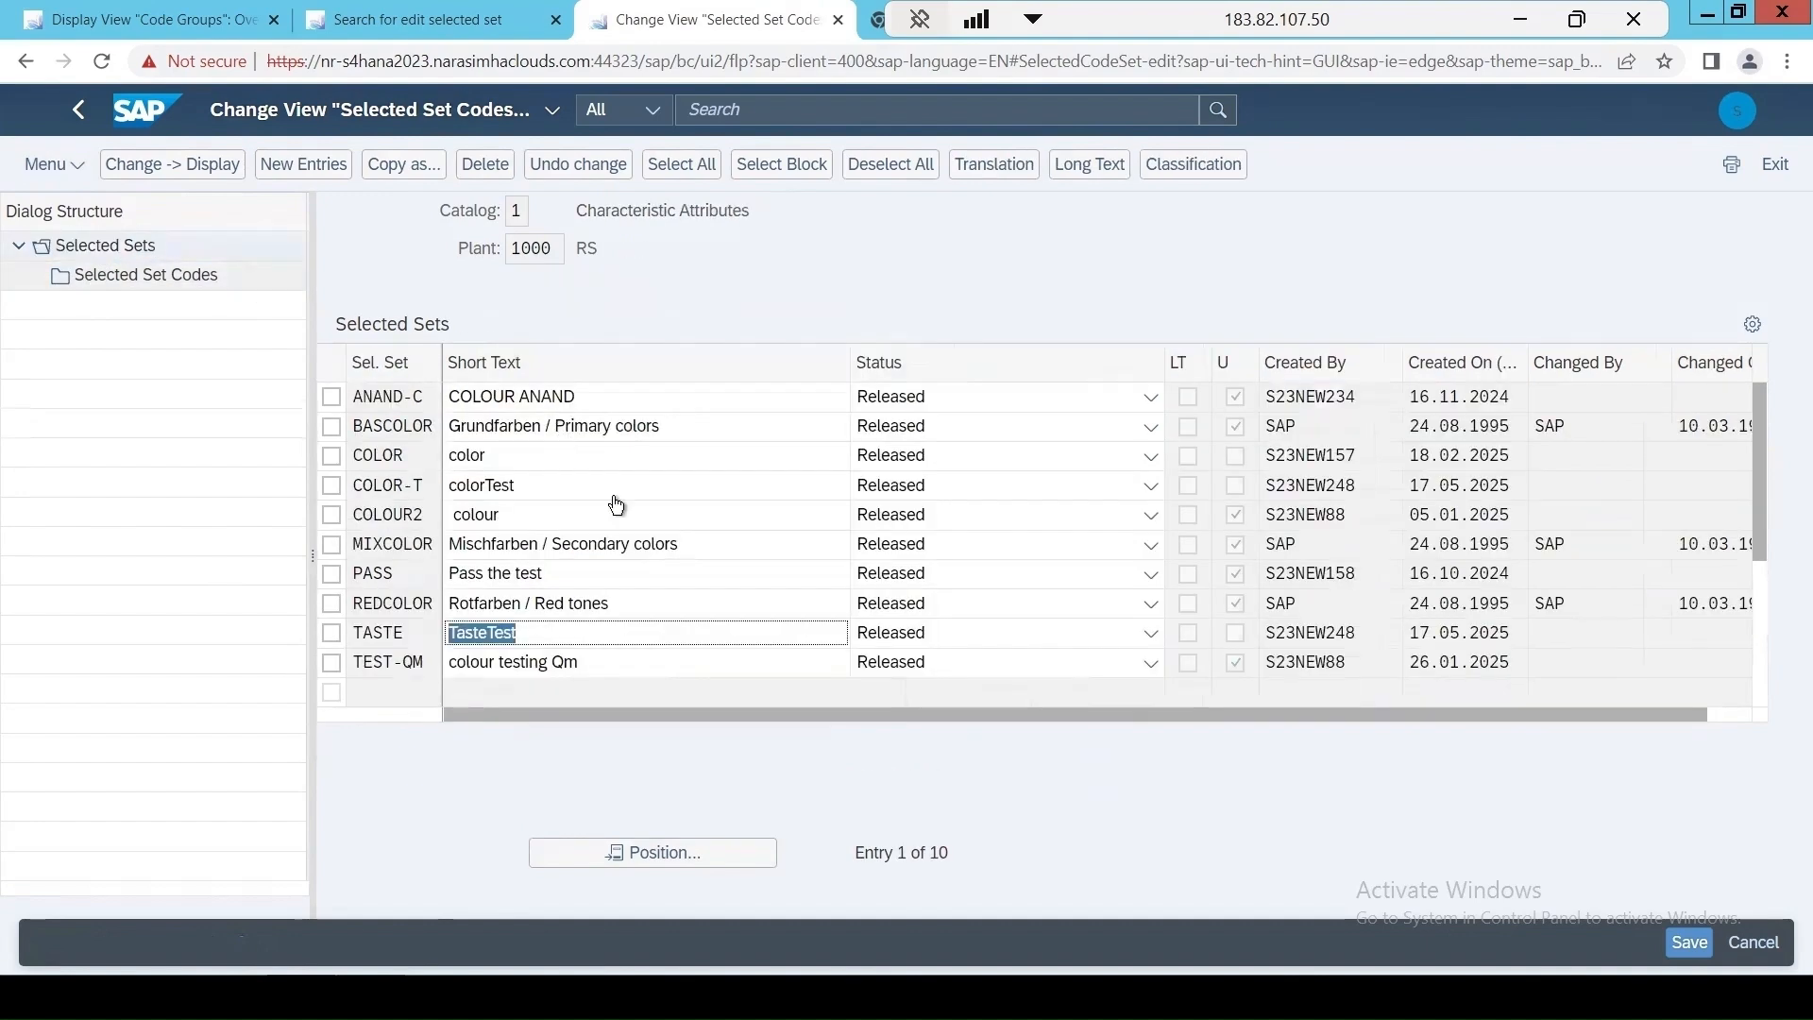